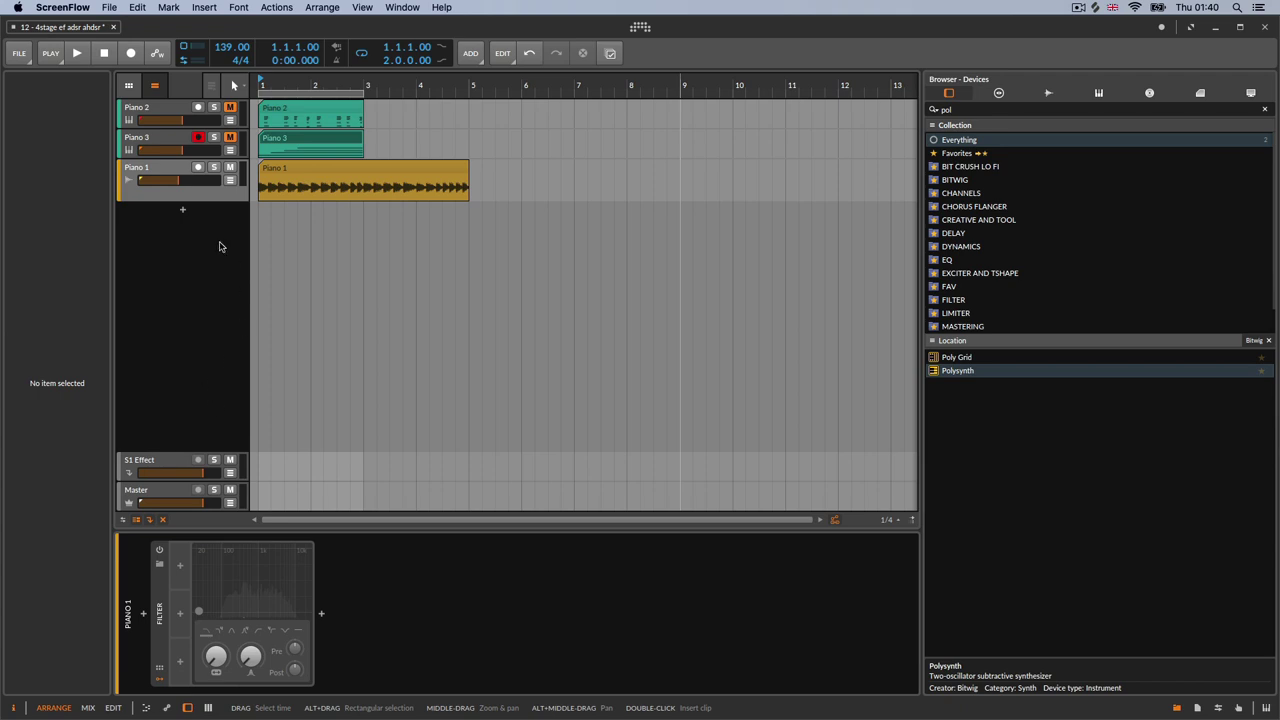
Play back the Piano 1 audio track and slow the project tempo to 104 BPM.
{"action": "left_click", "coordinate": [166, 177]}
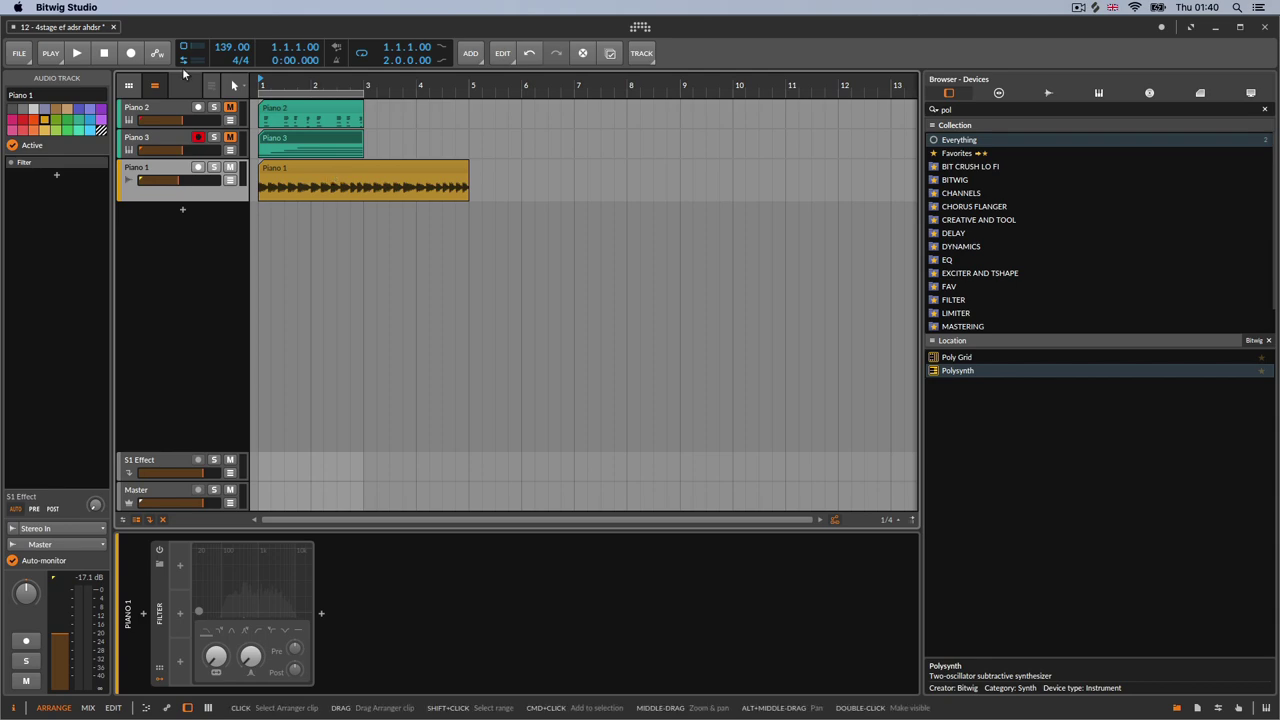
{"action": "left_click", "coordinate": [78, 54]}
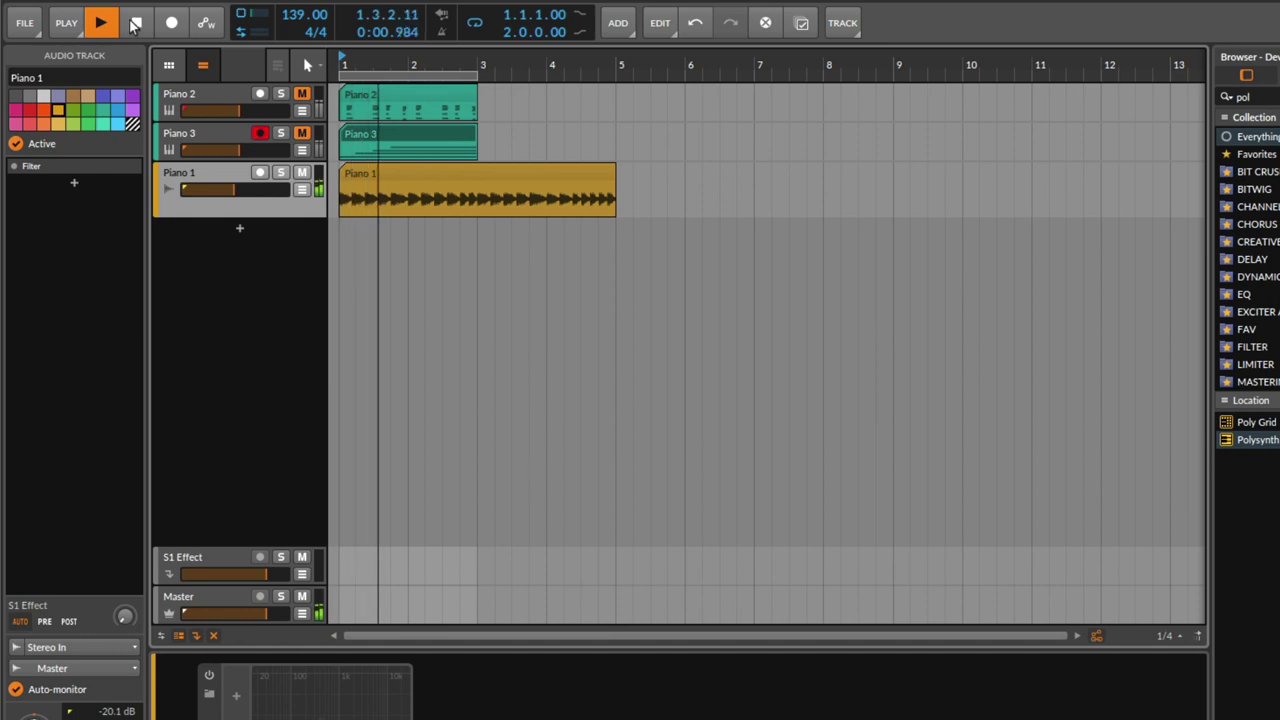
{"action": "left_click", "coordinate": [136, 24]}
{"action": "key", "text": "ctrl+z"}
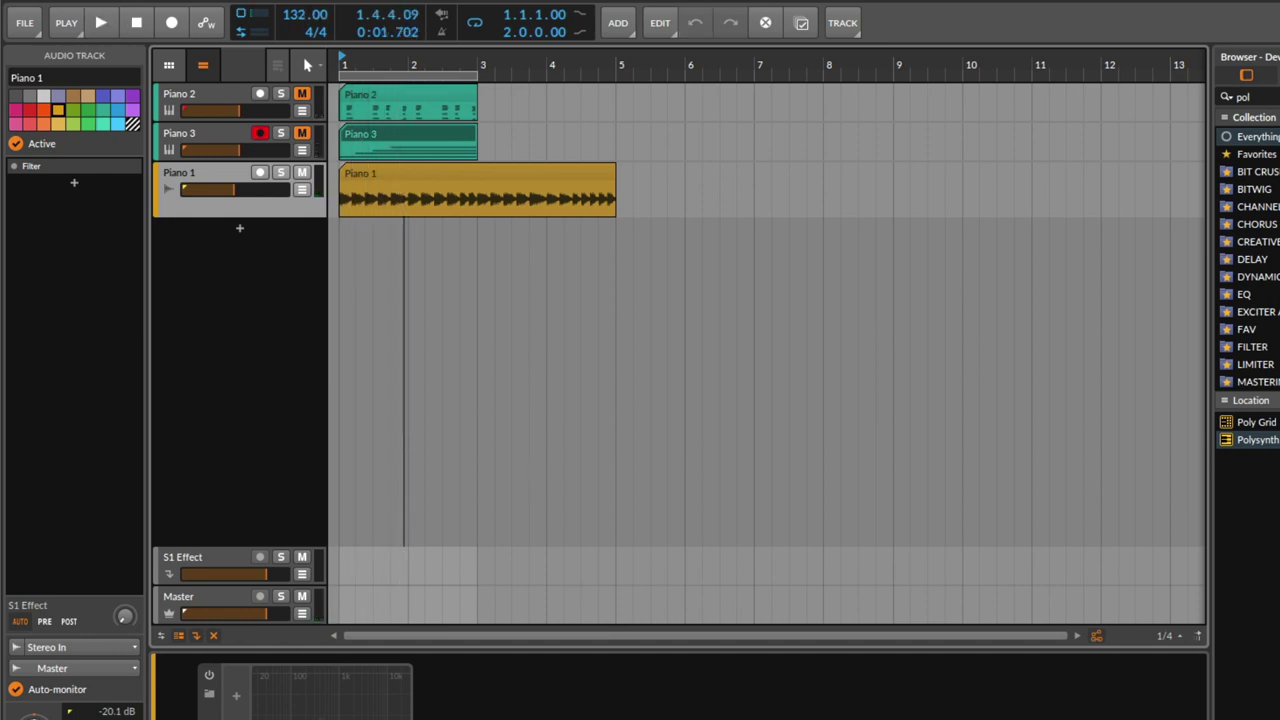
{"action": "left_click", "coordinate": [101, 22]}
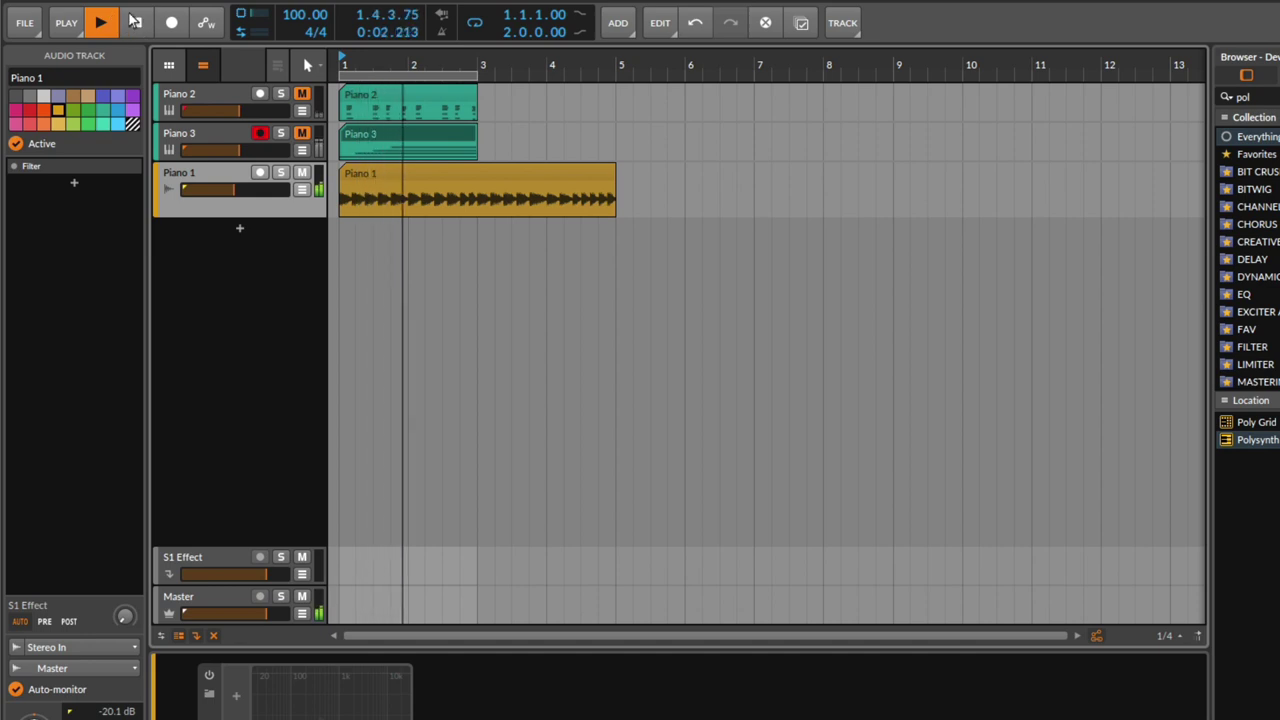
{"action": "scroll", "coordinate": [300, 22], "scroll_direction": "up", "scroll_amount": 4}
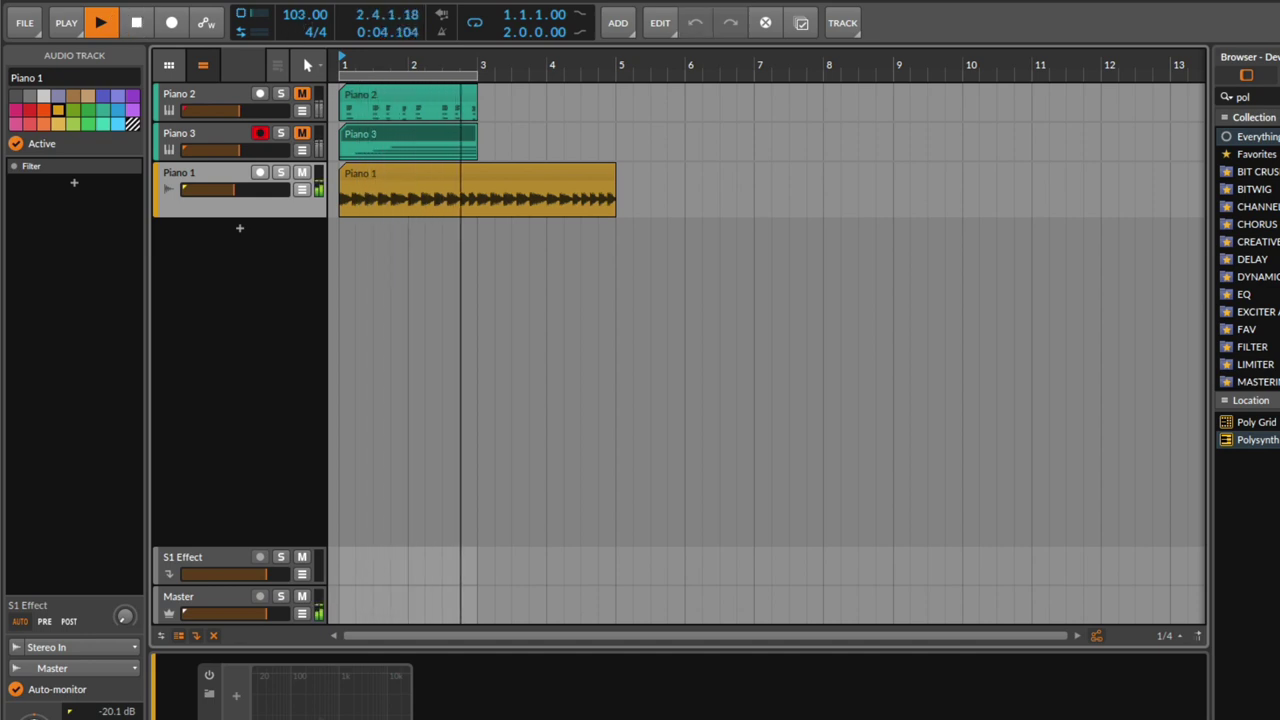
{"action": "left_click", "coordinate": [137, 22]}
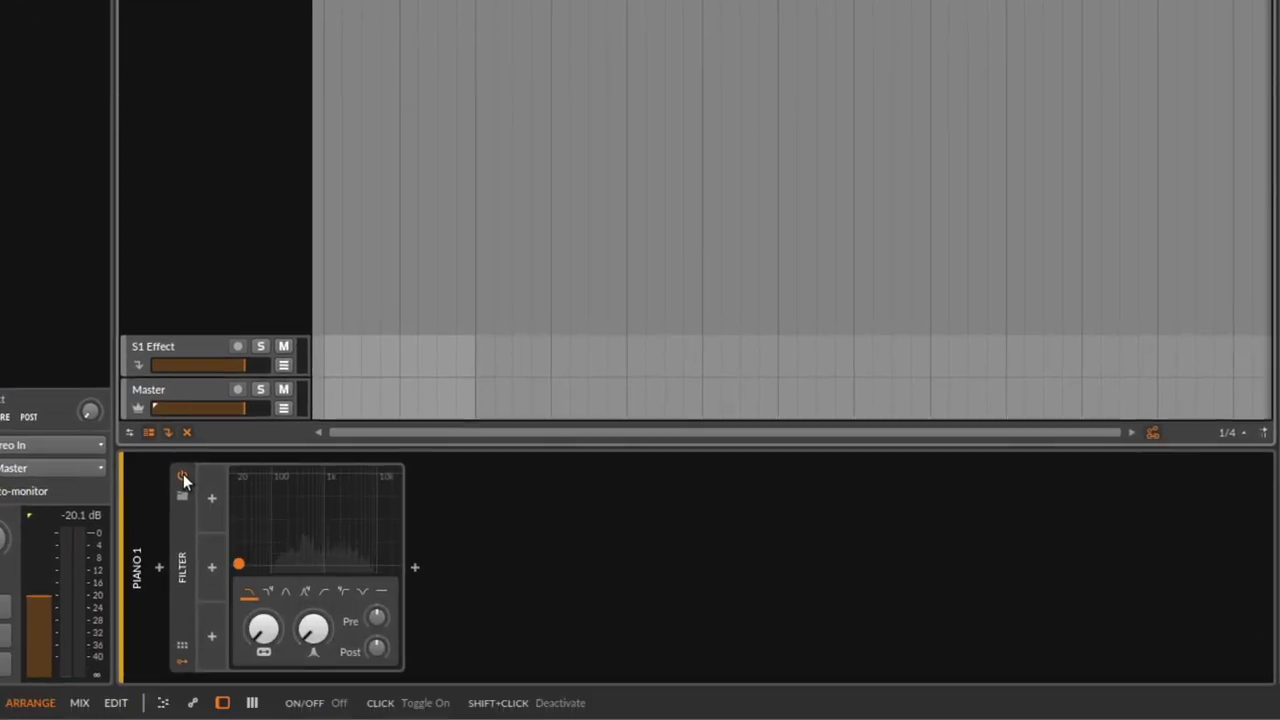
Set the enabled Filter's cutoff to about 1 kHz, raise its resonance, and briefly audition the Piano 1 track.
{"action": "left_click_drag", "start_coordinate": [263, 628], "coordinate": [263, 598]}
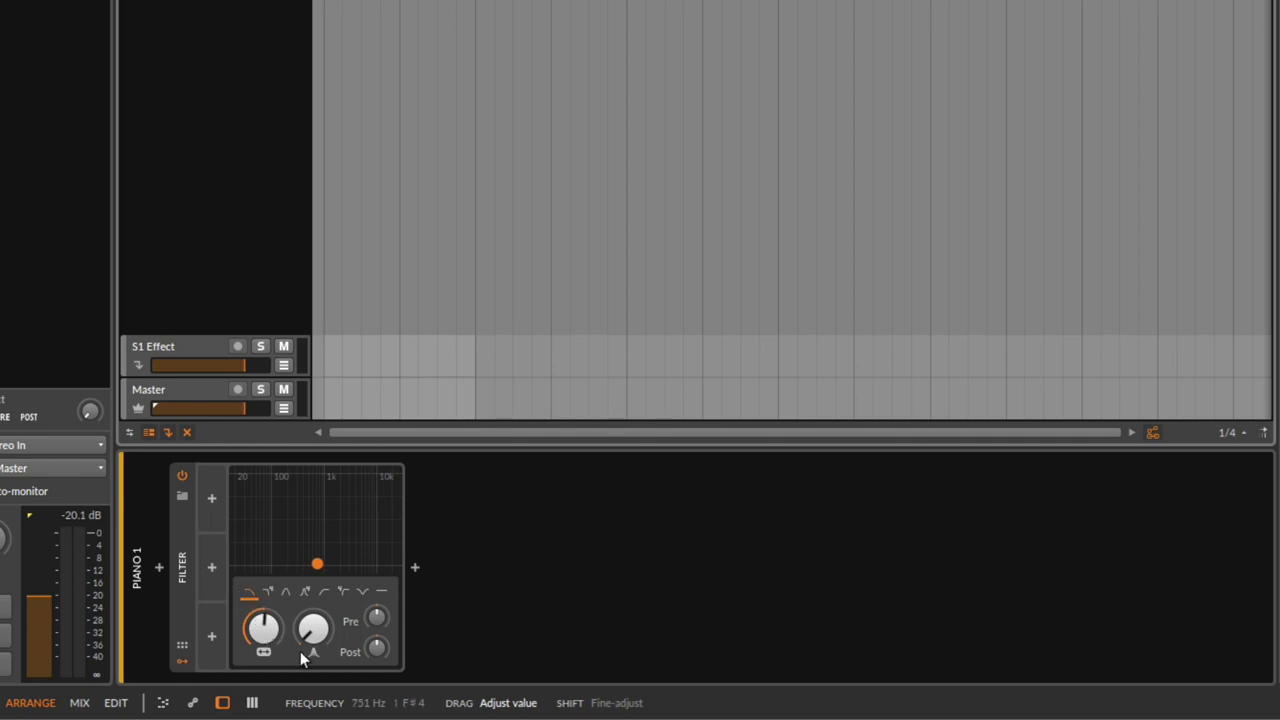
{"action": "left_click_drag", "start_coordinate": [305, 645], "coordinate": [263, 612]}
{"action": "key", "text": "space"}
{"action": "key", "text": "space"}
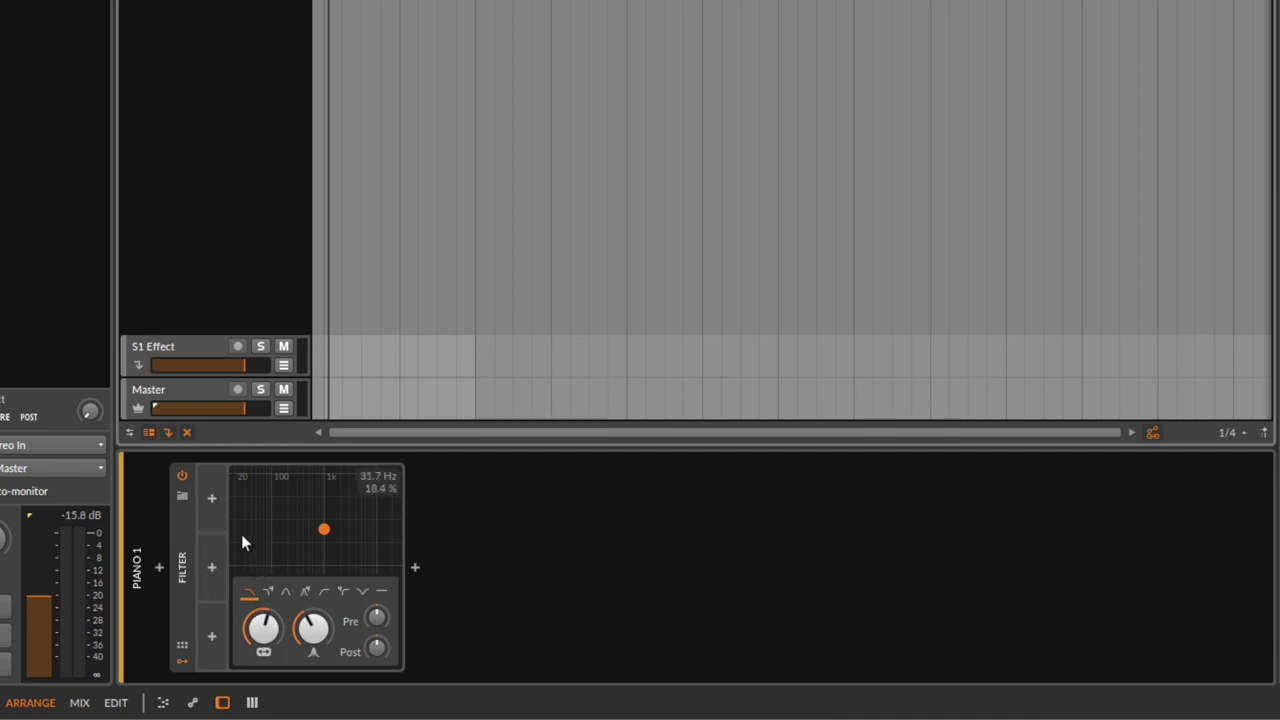
Insert an Envelope Follower from the Envelope category into the Filter's first modulator slot.
{"action": "left_click", "coordinate": [216, 503]}
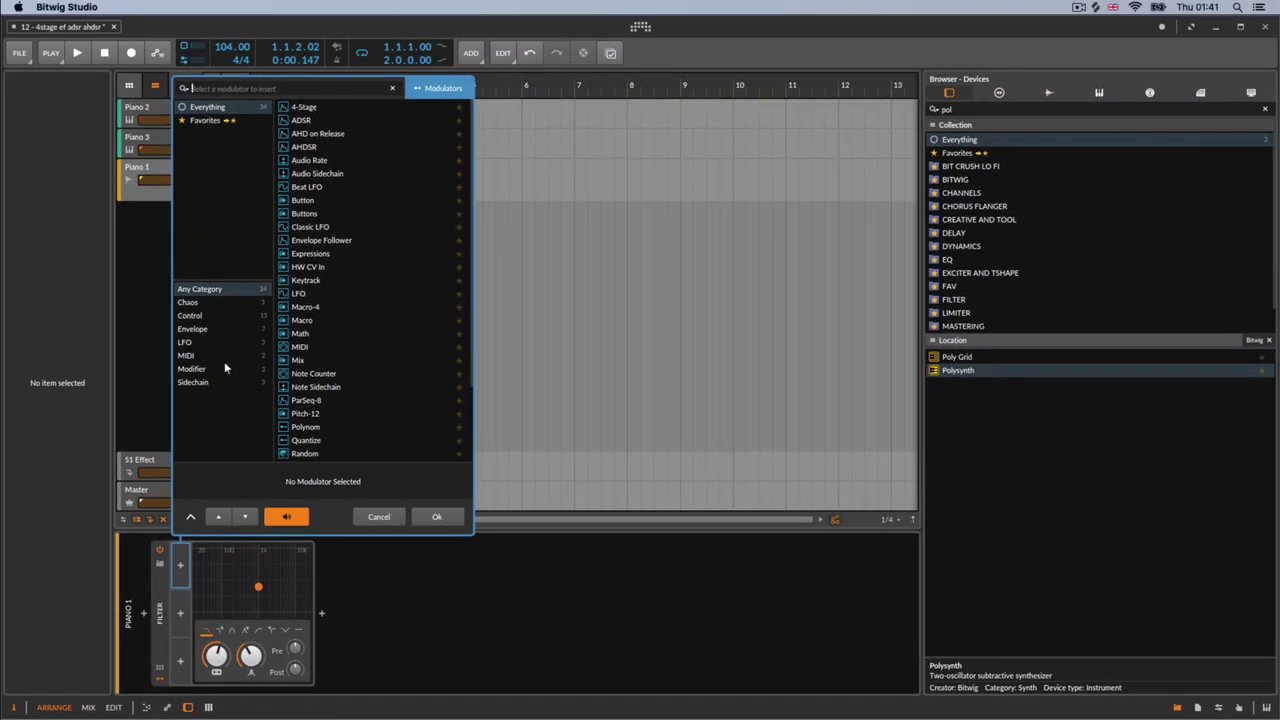
{"action": "left_click", "coordinate": [203, 329]}
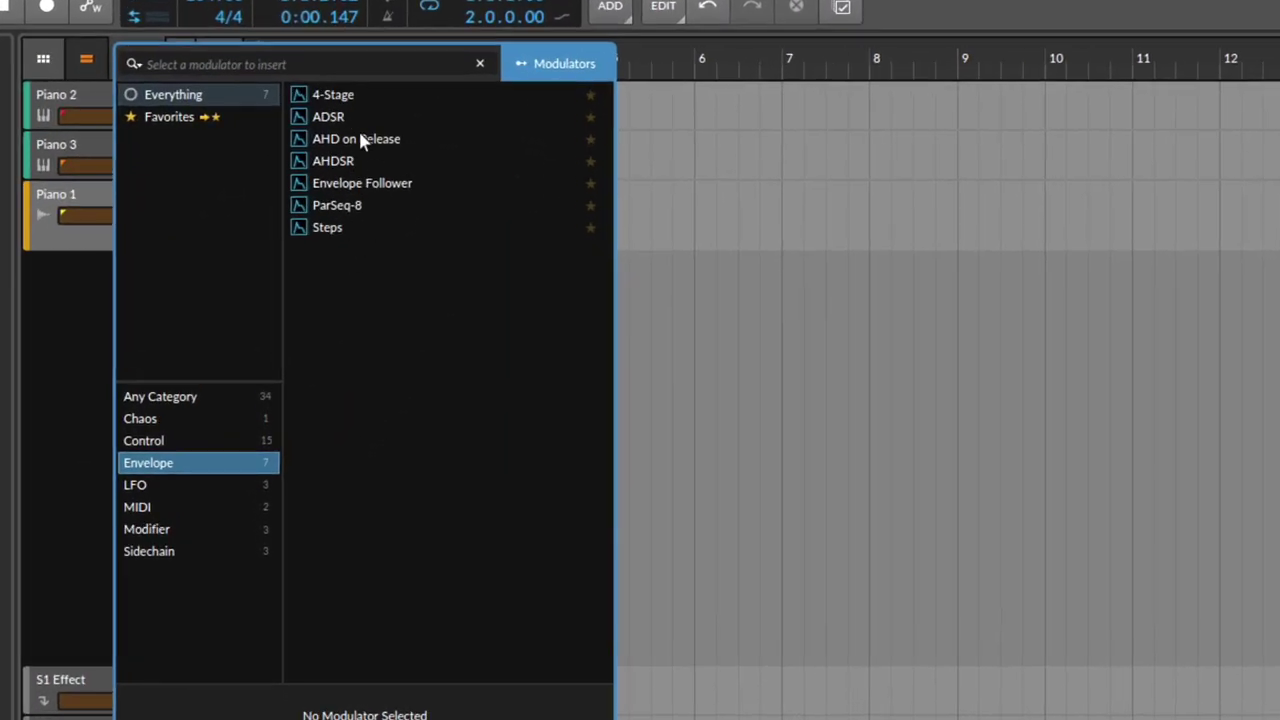
{"action": "left_click", "coordinate": [345, 186]}
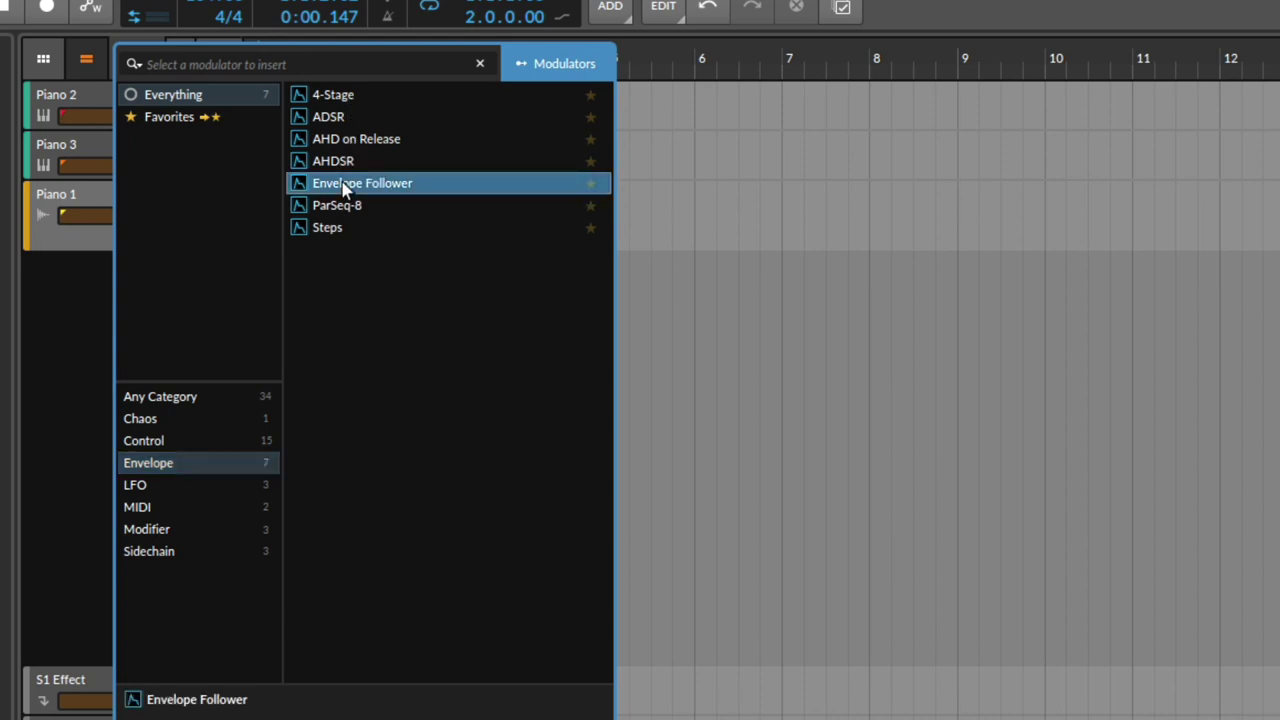
{"action": "key", "text": "Return"}
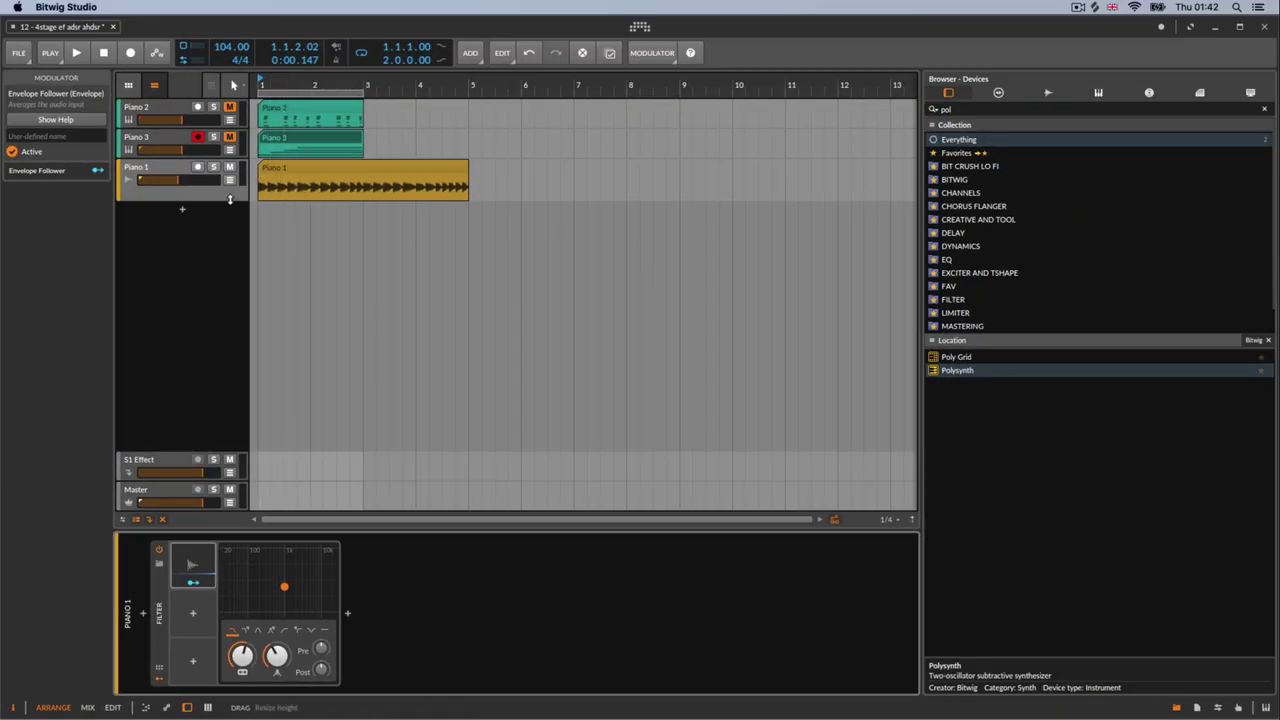
Increase the Piano 1 track's height, lower the Filter's cutoff frequency, and play back a short passage.
{"action": "left_click_drag", "start_coordinate": [231, 201], "coordinate": [231, 255]}
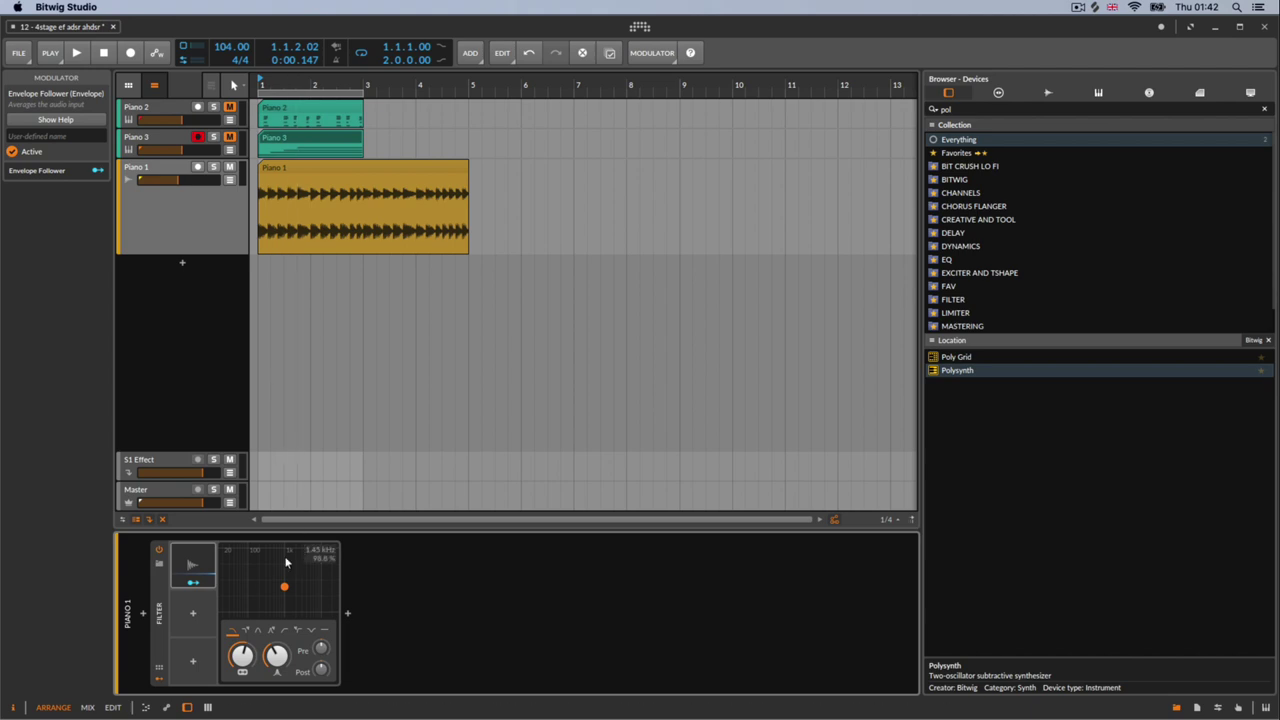
{"action": "left_click", "coordinate": [193, 581]}
{"action": "left_click_drag", "start_coordinate": [241, 655], "coordinate": [241, 662]}
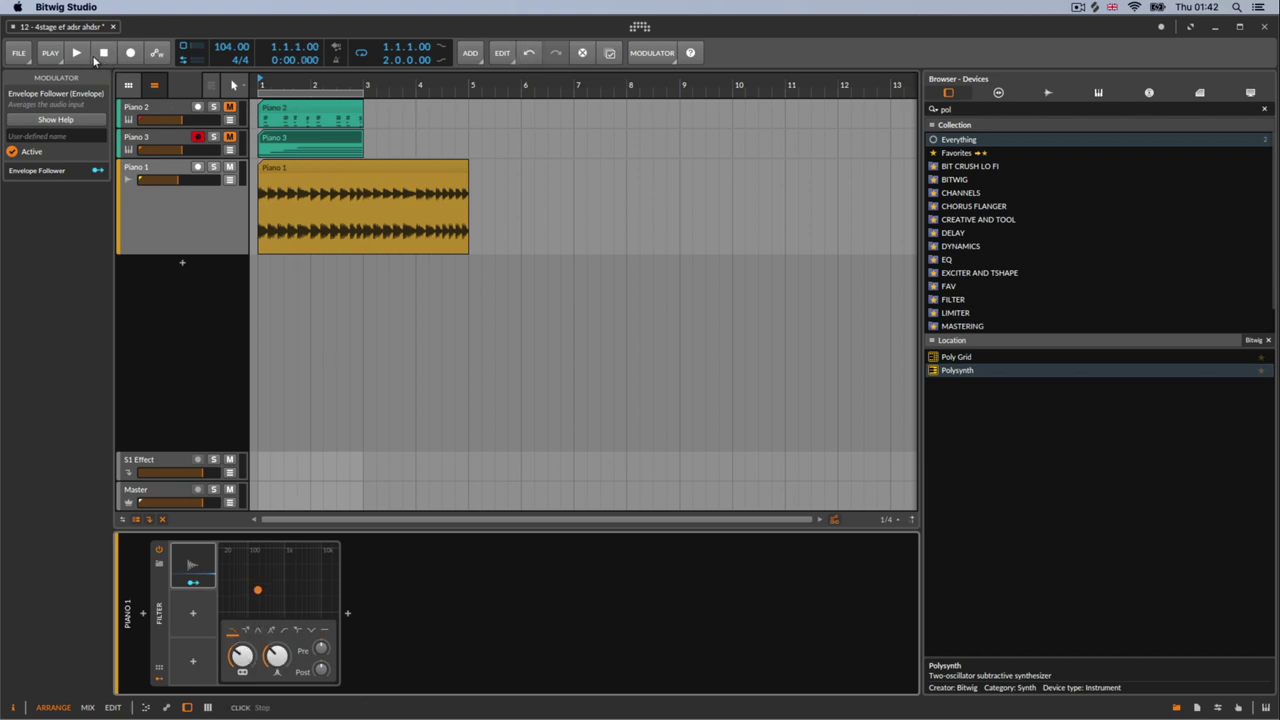
{"action": "left_click", "coordinate": [77, 54]}
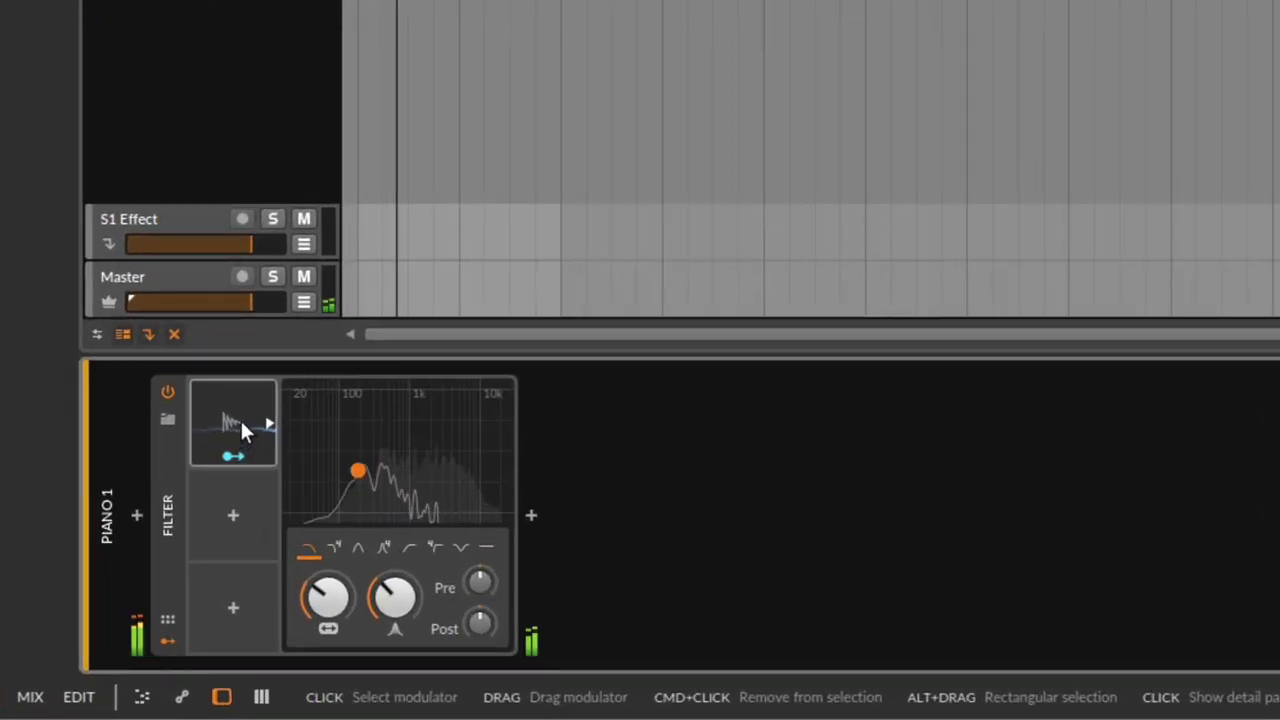
{"action": "key", "text": "space"}
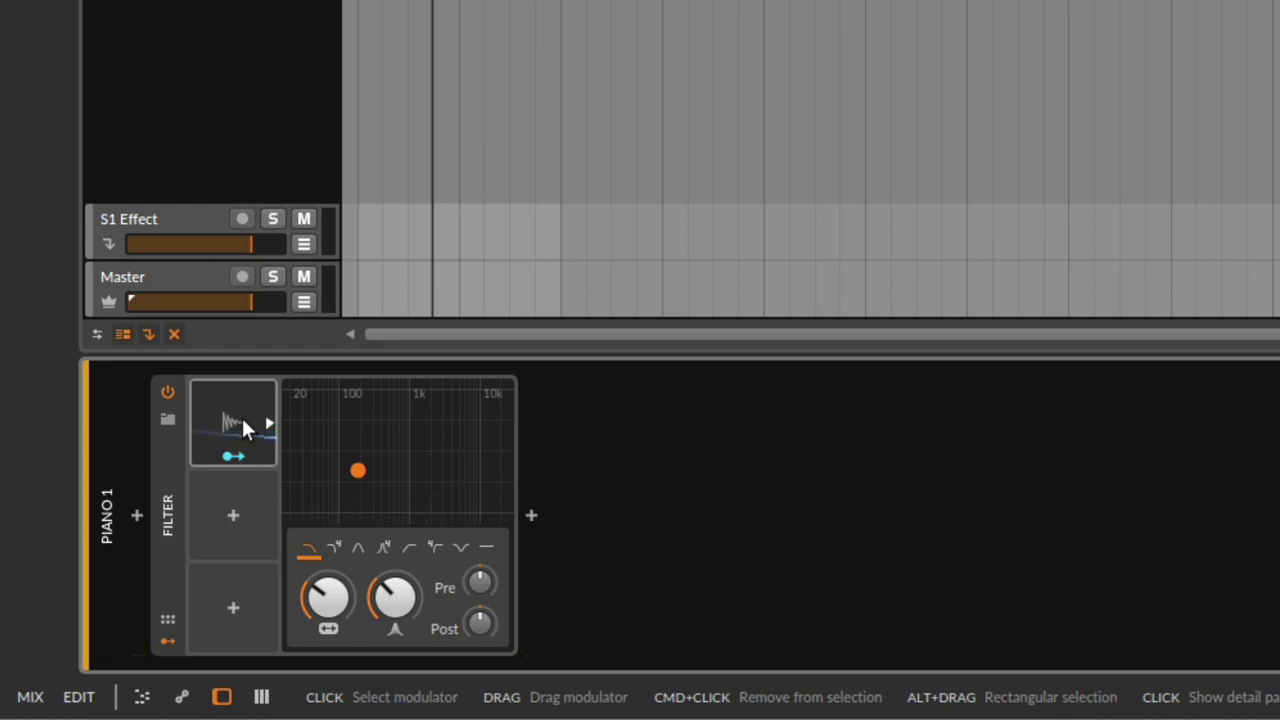
Show the Envelope Follower's settings and set both Rise and Fall to their 1.00 ms minimum.
{"action": "left_click", "coordinate": [243, 423]}
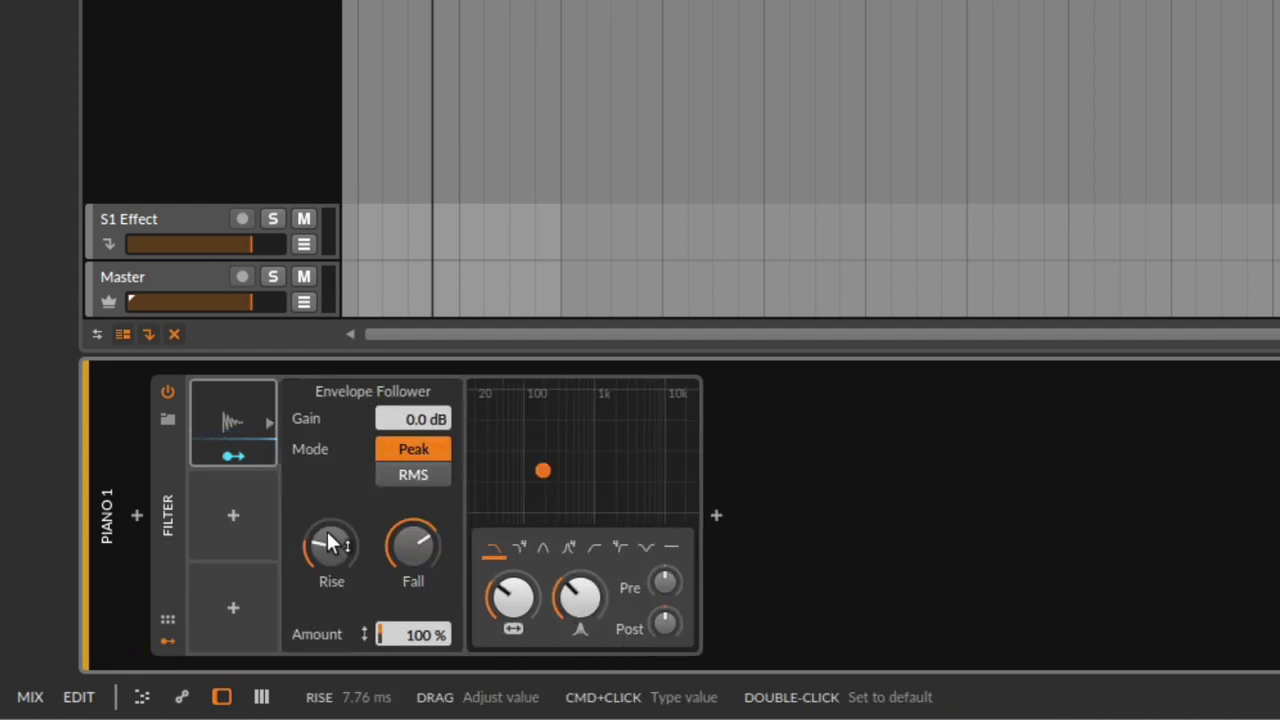
{"action": "left_click_drag", "start_coordinate": [330, 541], "coordinate": [330, 580]}
{"action": "left_click_drag", "start_coordinate": [410, 542], "coordinate": [410, 600]}
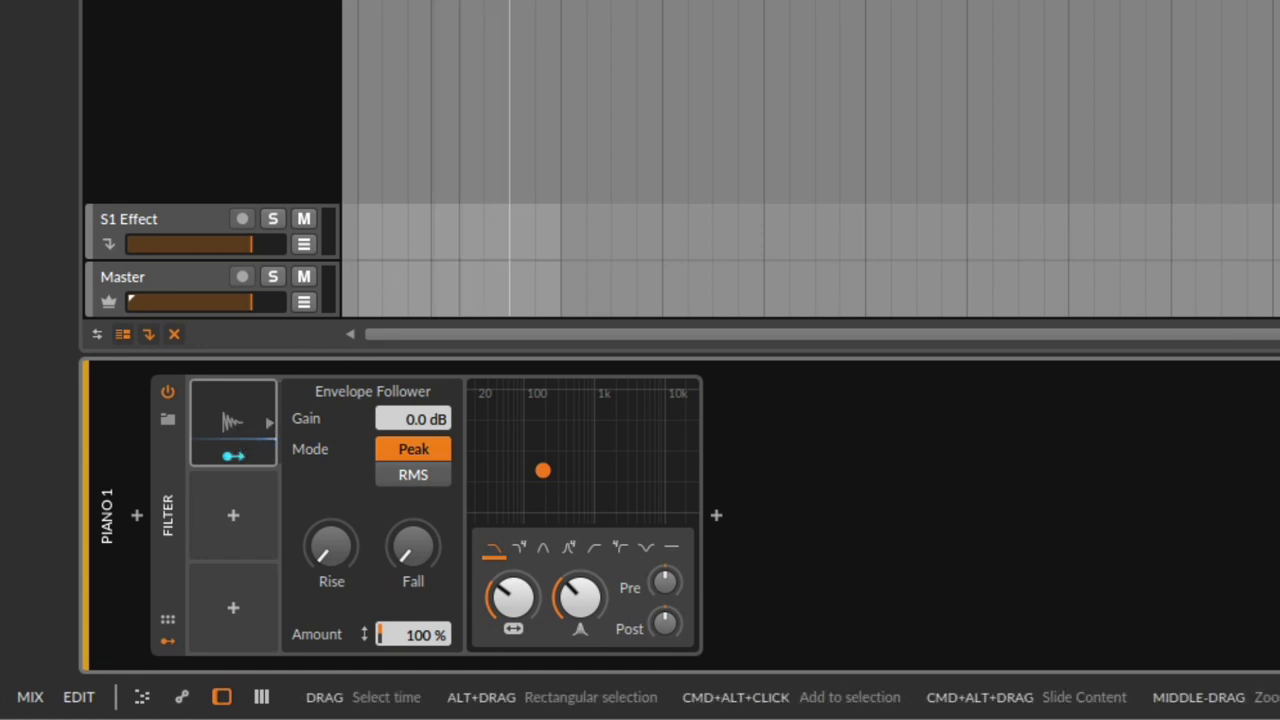
Set the Filter's cutoff to 554 Hz, modulate it from the Envelope Follower by 41.54, and start playback.
{"action": "left_click_drag", "start_coordinate": [508, 594], "coordinate": [508, 566]}
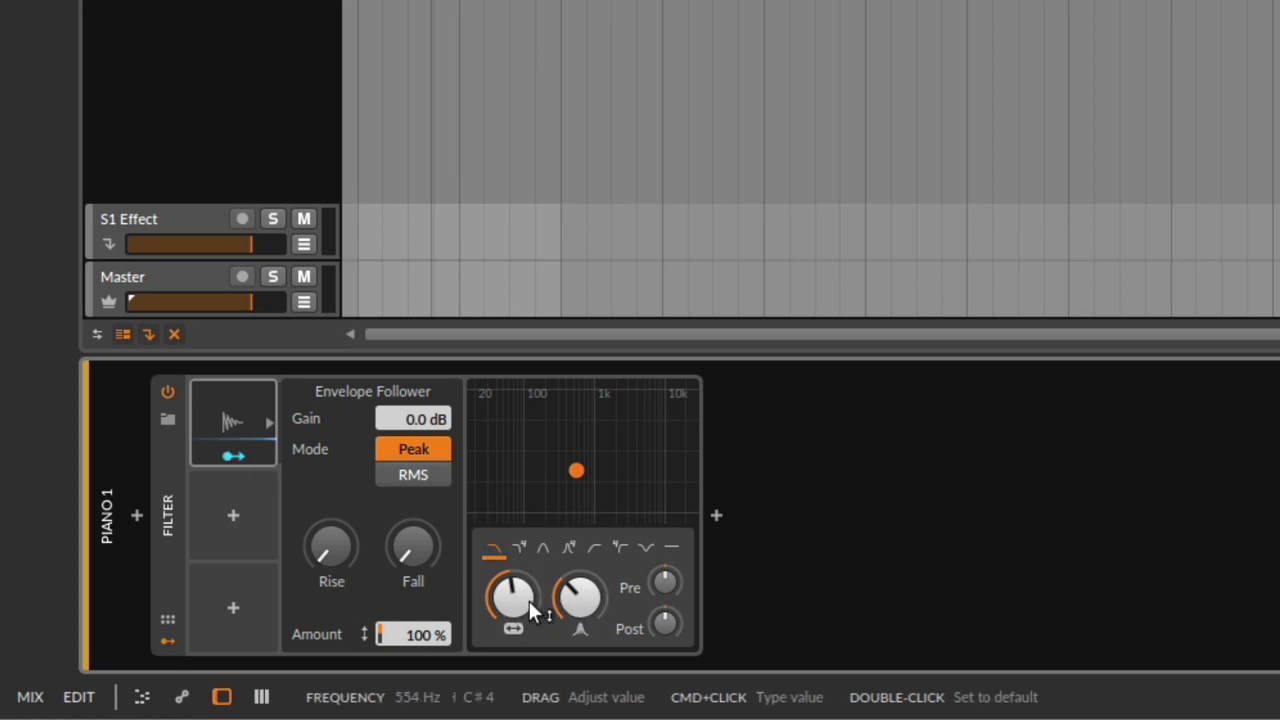
{"action": "left_click", "coordinate": [240, 456]}
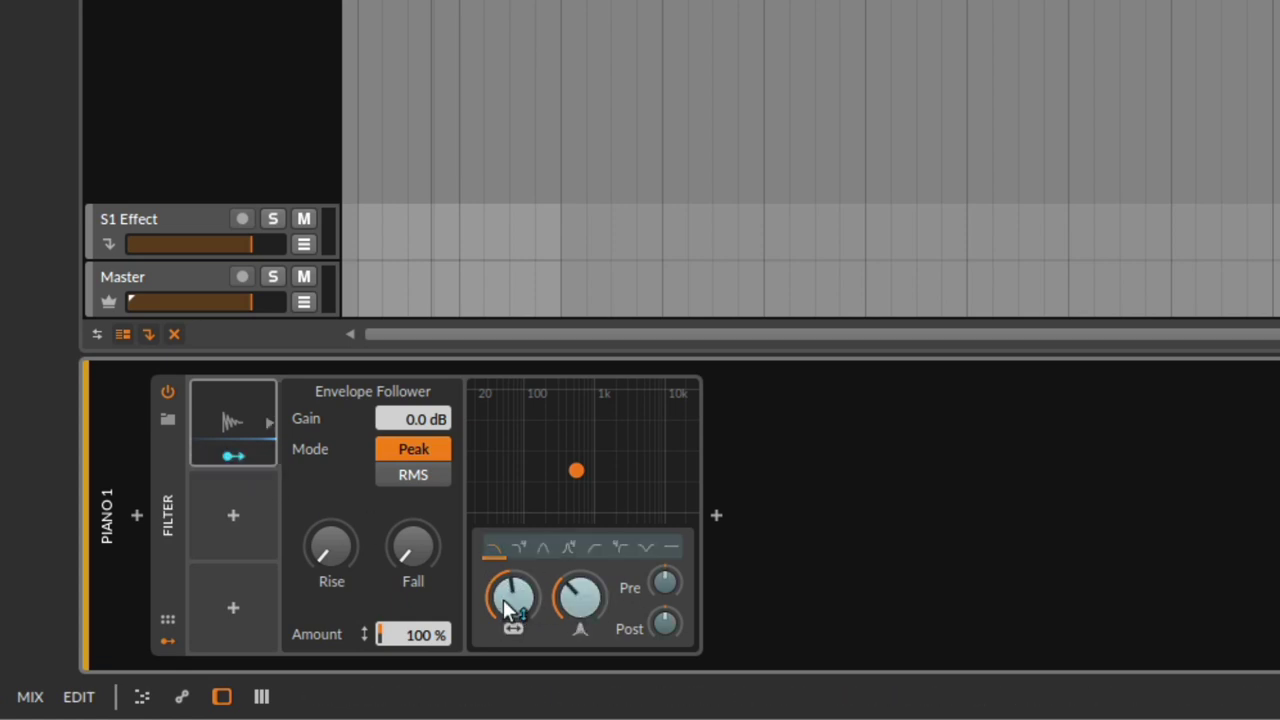
{"action": "left_click_drag", "start_coordinate": [506, 606], "coordinate": [506, 578]}
{"action": "left_click", "coordinate": [244, 457]}
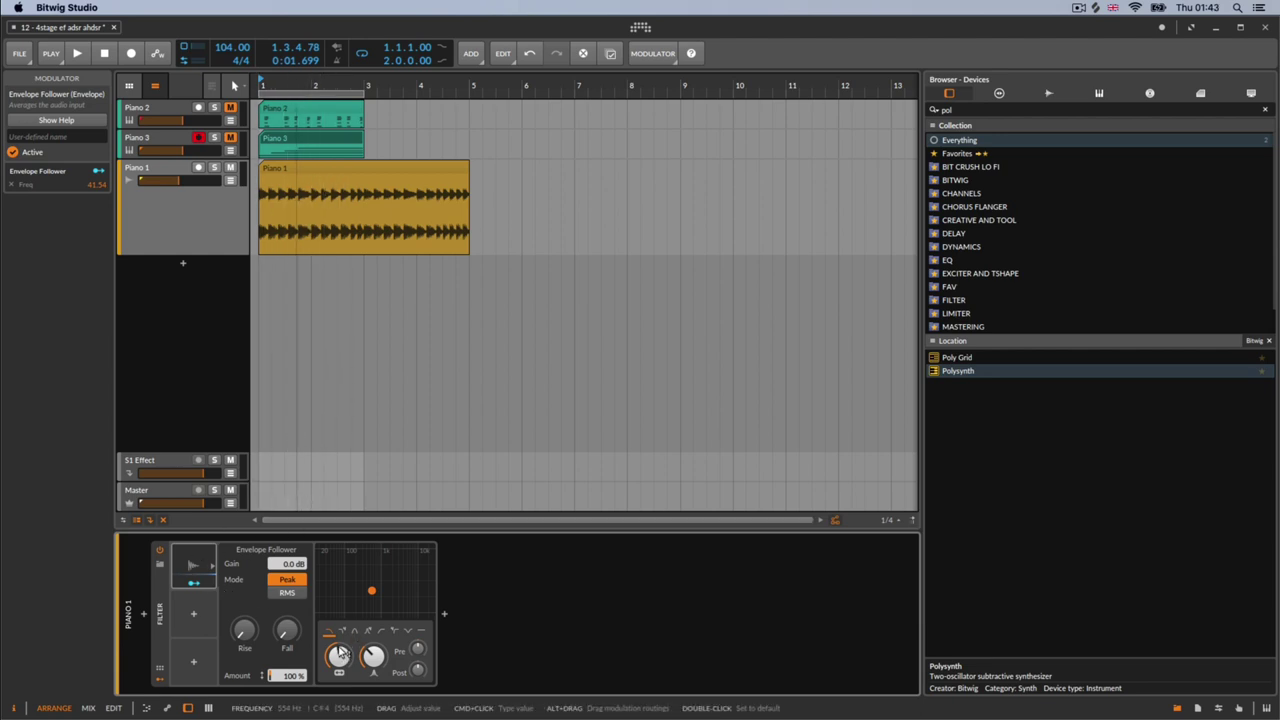
{"action": "key", "text": "space"}
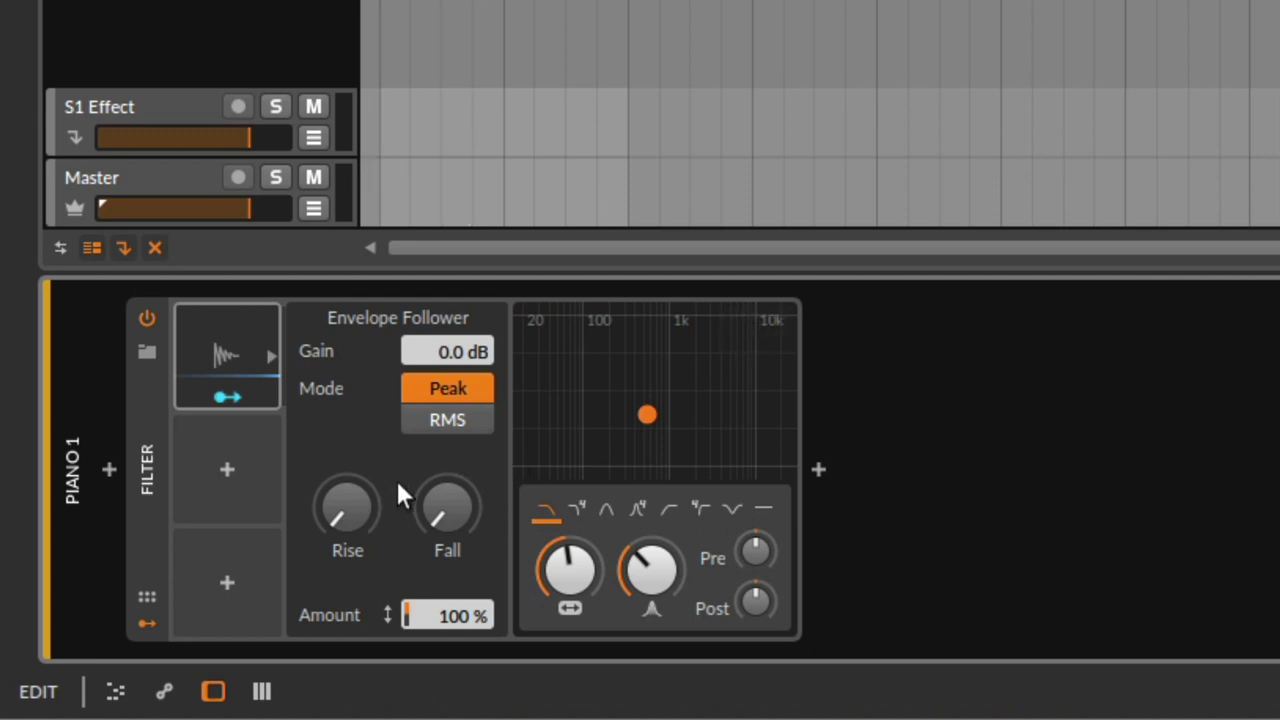
Check the Envelope Follower's Rise and Fall times and play the track to examine how its signal follows the audio.
{"action": "left_click", "coordinate": [447, 508]}
{"action": "left_click", "coordinate": [447, 508]}
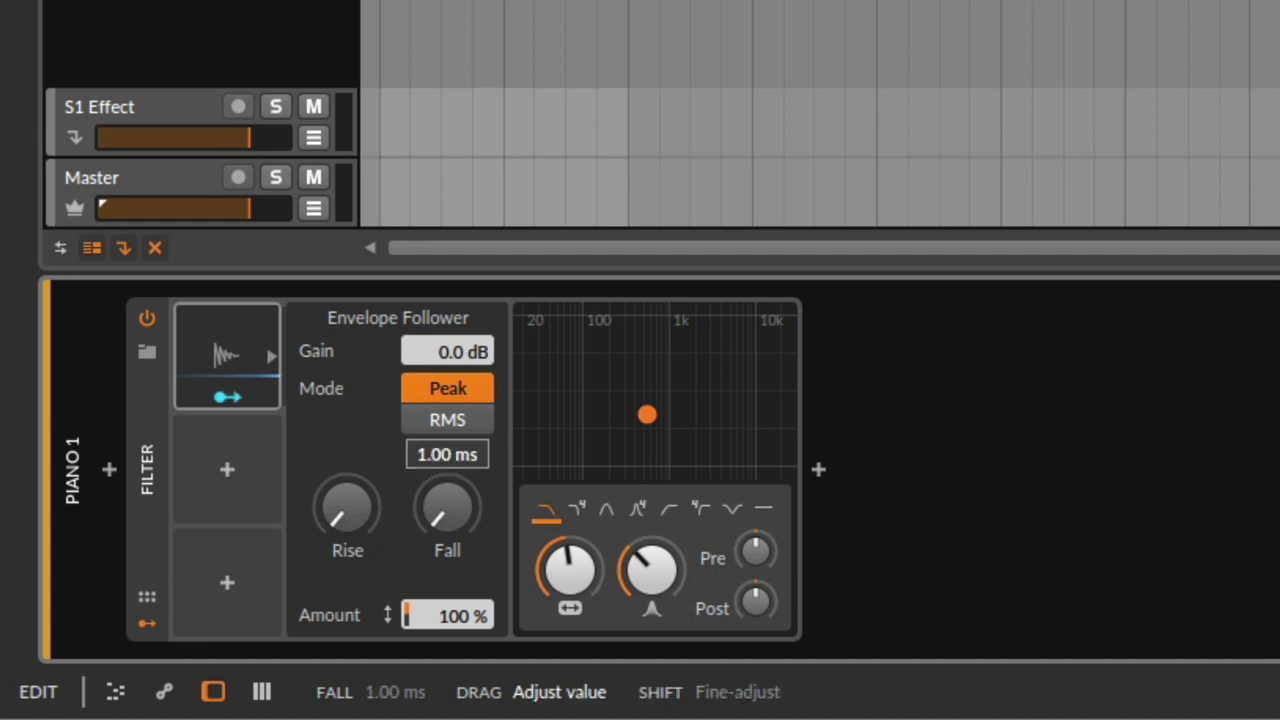
{"action": "left_click", "coordinate": [347, 508]}
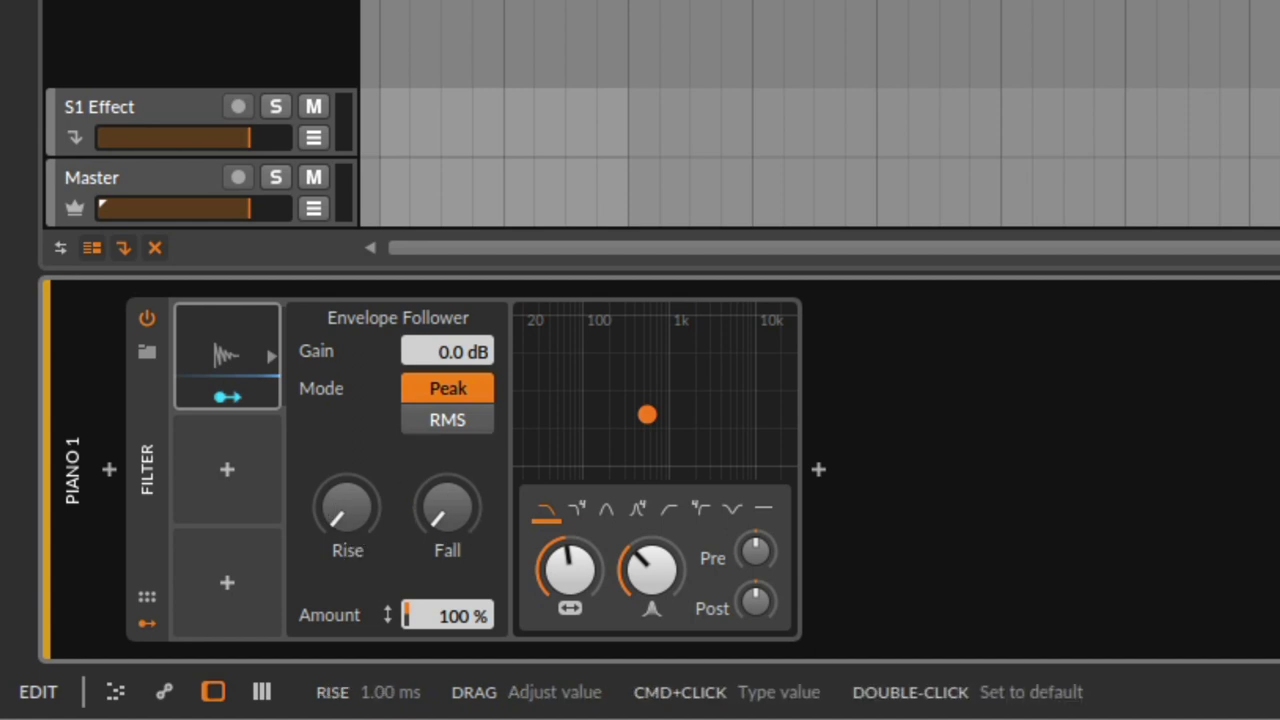
{"action": "left_click", "coordinate": [447, 508]}
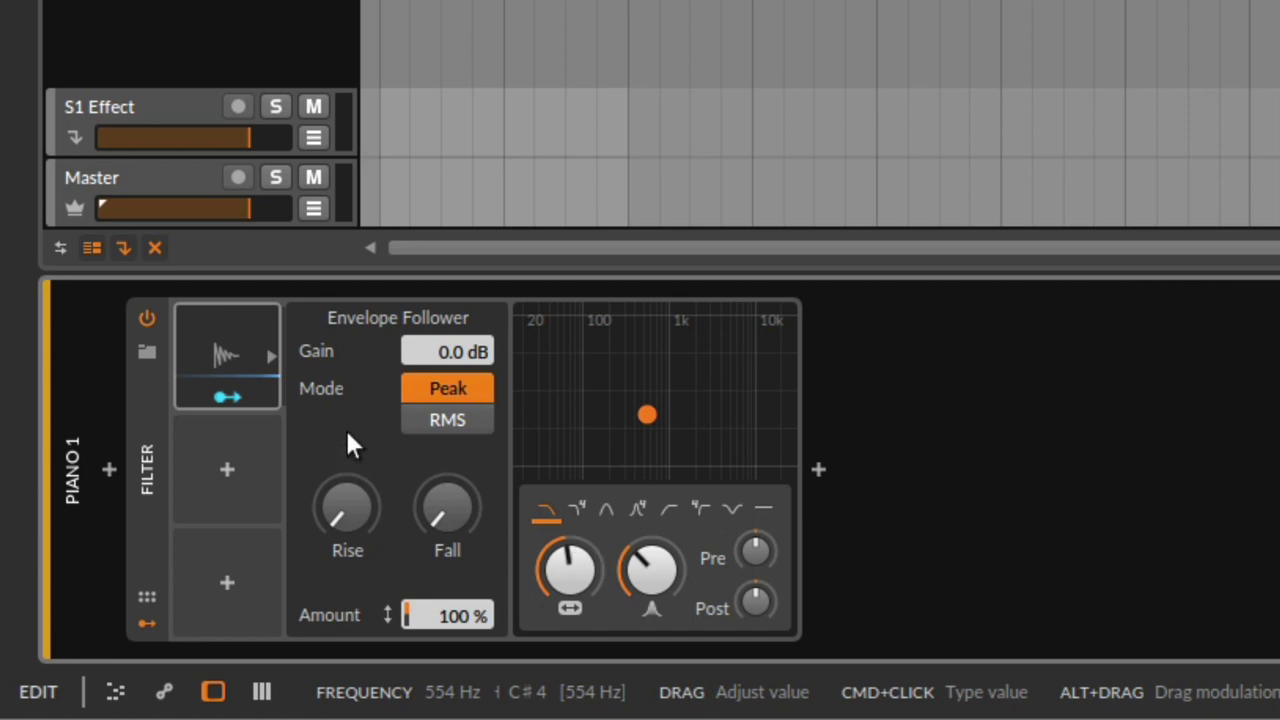
{"action": "key", "text": "space"}
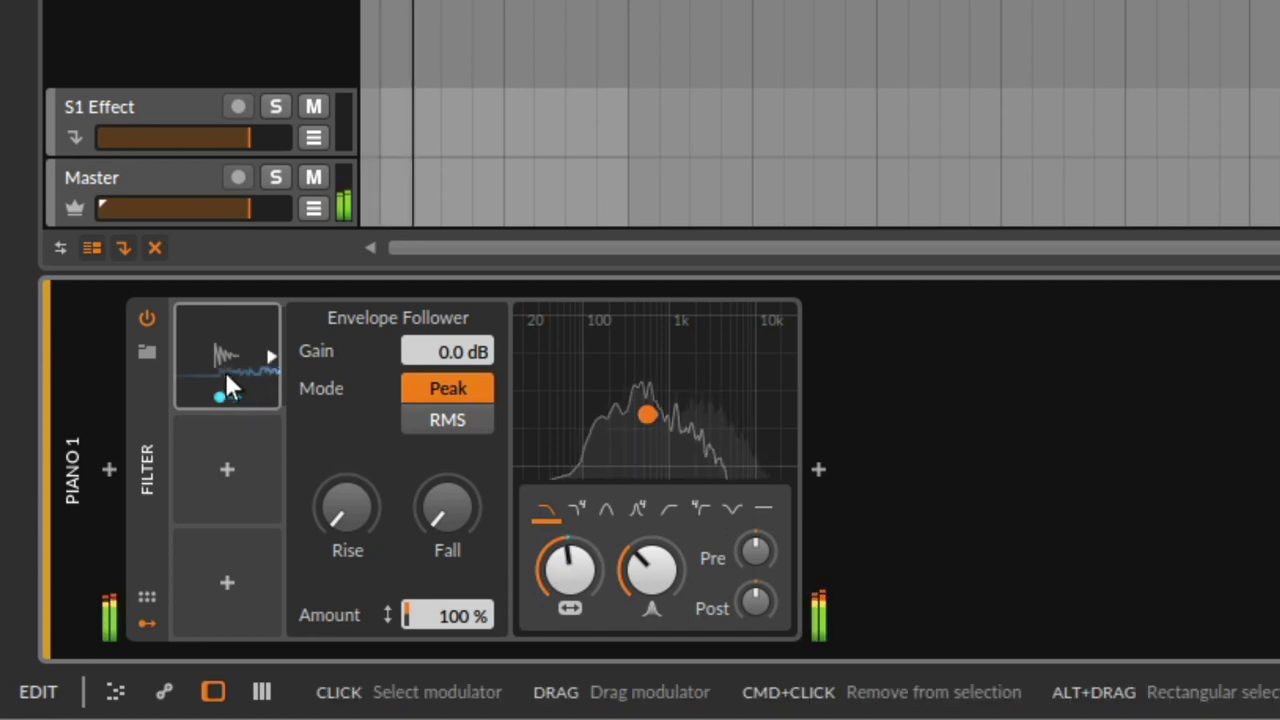
{"action": "left_click", "coordinate": [221, 397]}
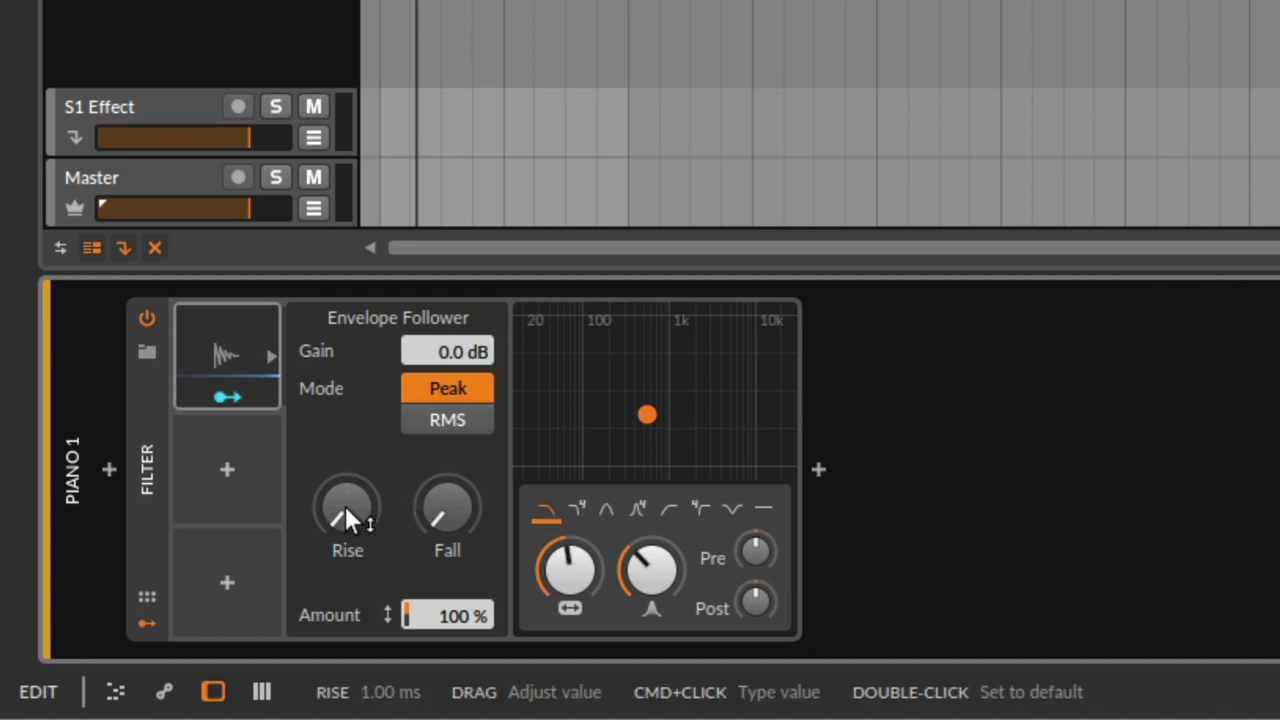
{"action": "mouse_move", "coordinate": [345, 508]}
{"action": "left_mouse_down"}
{"action": "mouse_move", "coordinate": [345, 480]}
{"action": "mouse_move", "coordinate": [353, 501]}
{"action": "left_mouse_up"}
{"action": "double_click", "coordinate": [337, 505]}
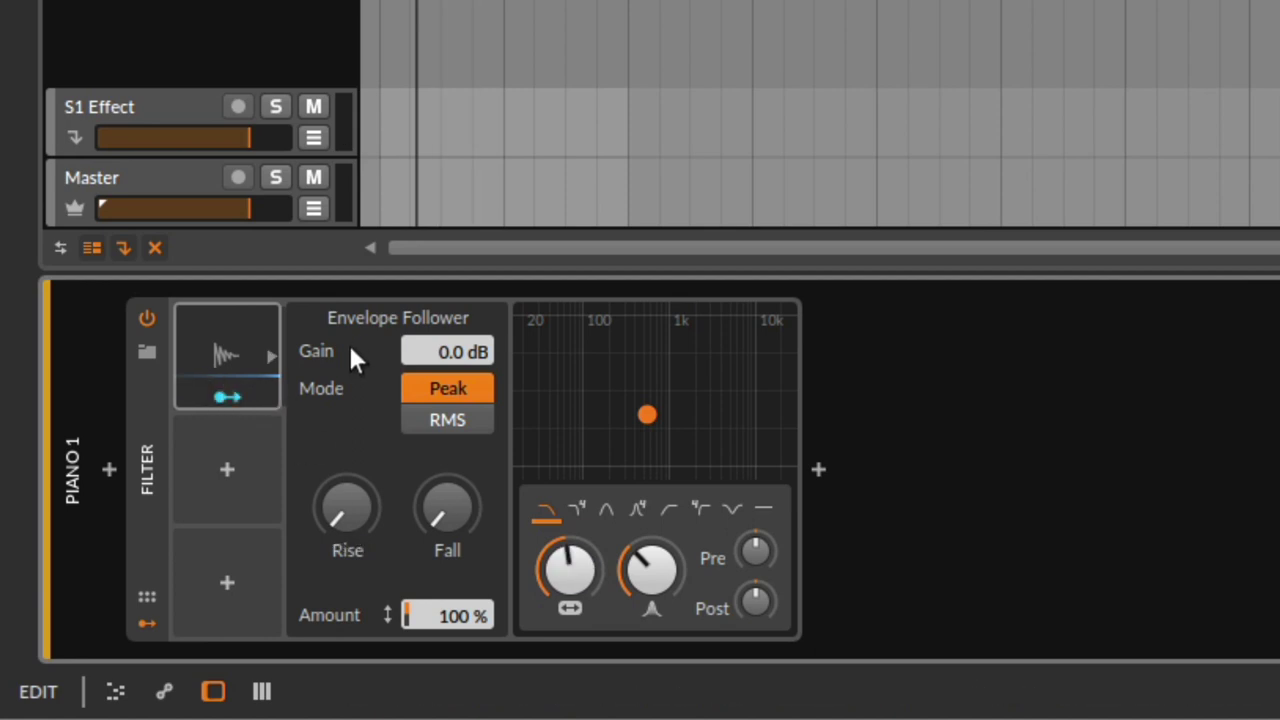
{"action": "key", "text": "space"}
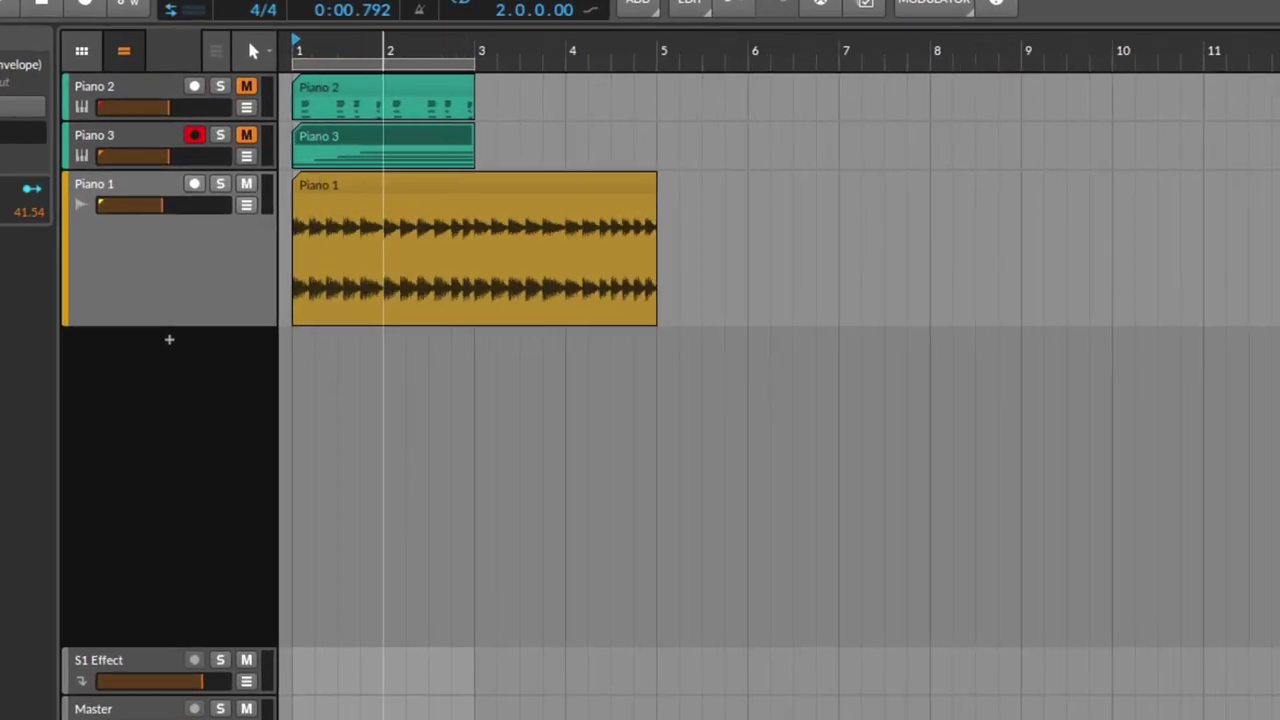
Magnify the Piano 1 clip in time and height to examine the attack and decay shapes of its waveform.
{"action": "scroll", "coordinate": [385, 273], "scroll_direction": "up", "scroll_amount": 5}
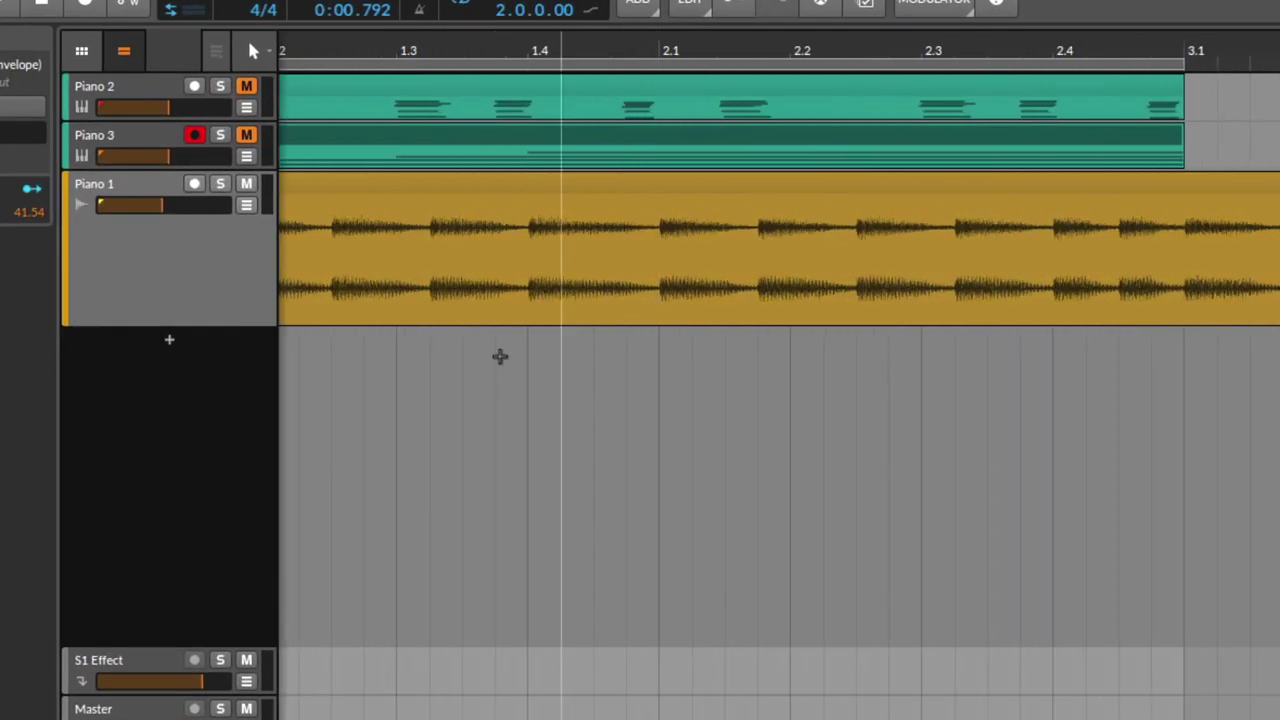
{"action": "left_click_drag", "start_coordinate": [253, 323], "coordinate": [264, 565]}
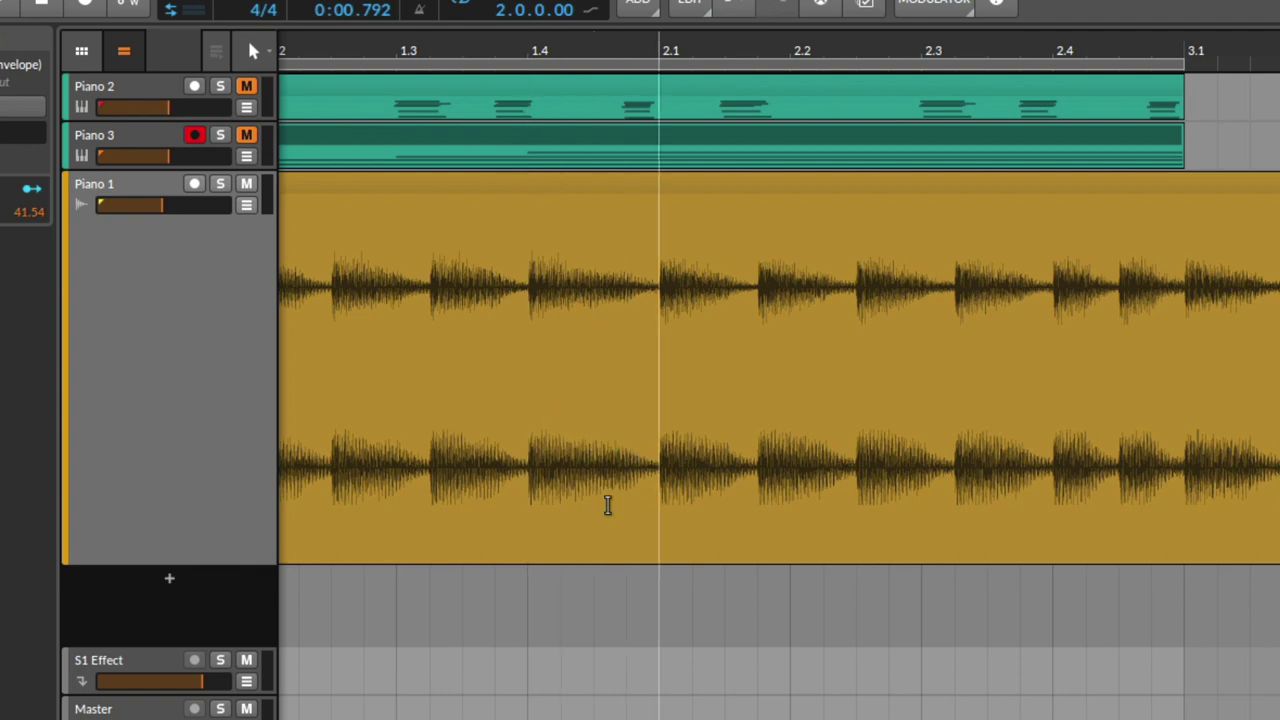
{"action": "left_click", "coordinate": [534, 459]}
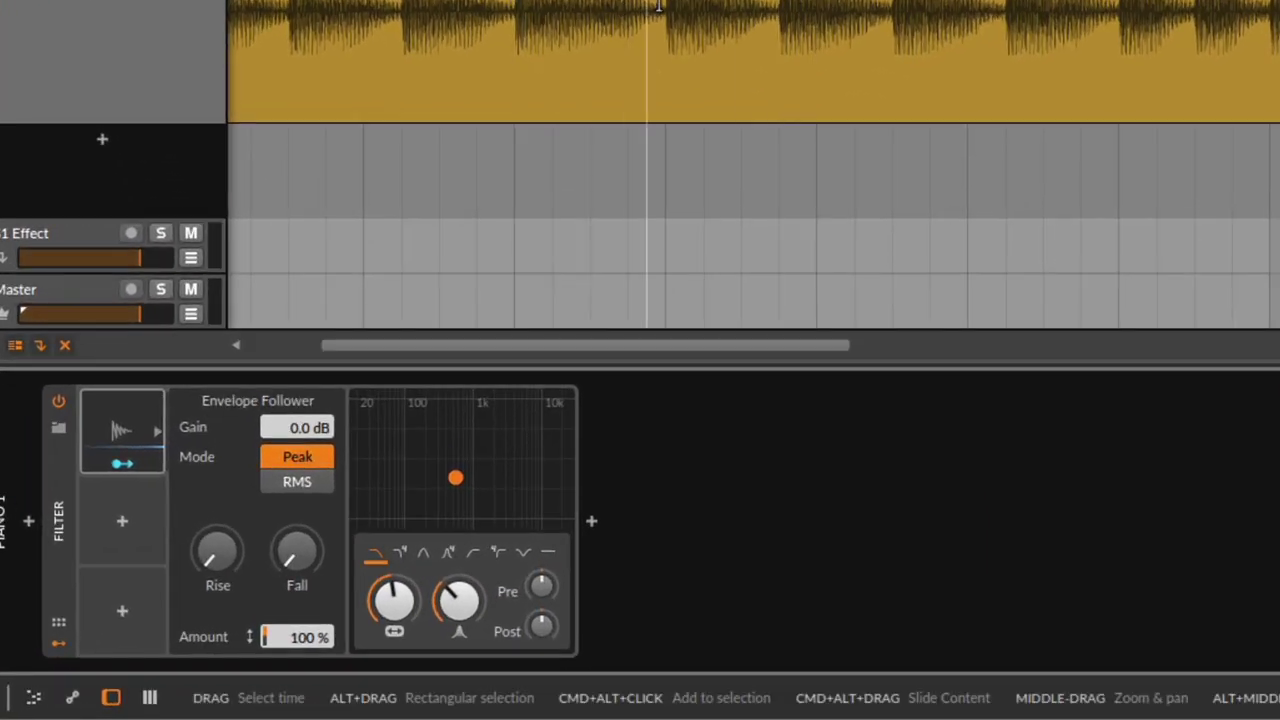
Reduce the Piano 1 track's height and, during playback, raise the Envelope Follower's Fall to 91.2 ms.
{"action": "key", "text": "space"}
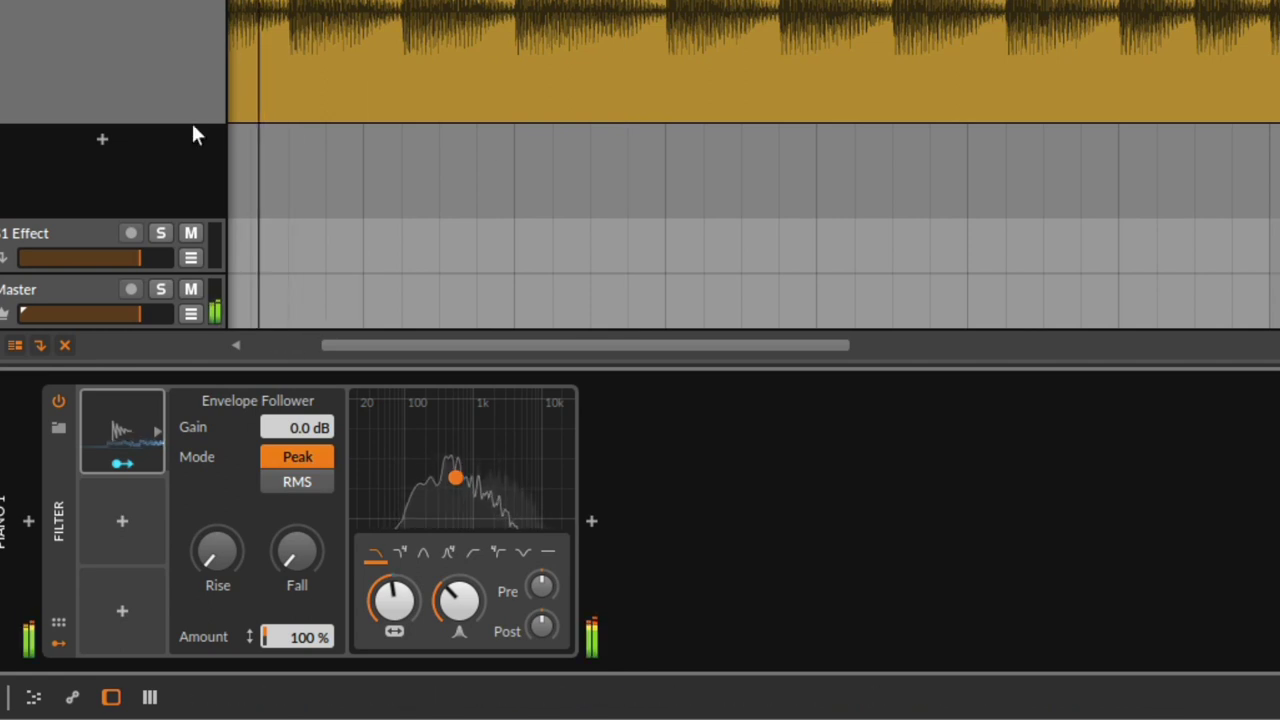
{"action": "left_click_drag", "start_coordinate": [191, 120], "coordinate": [191, 0]}
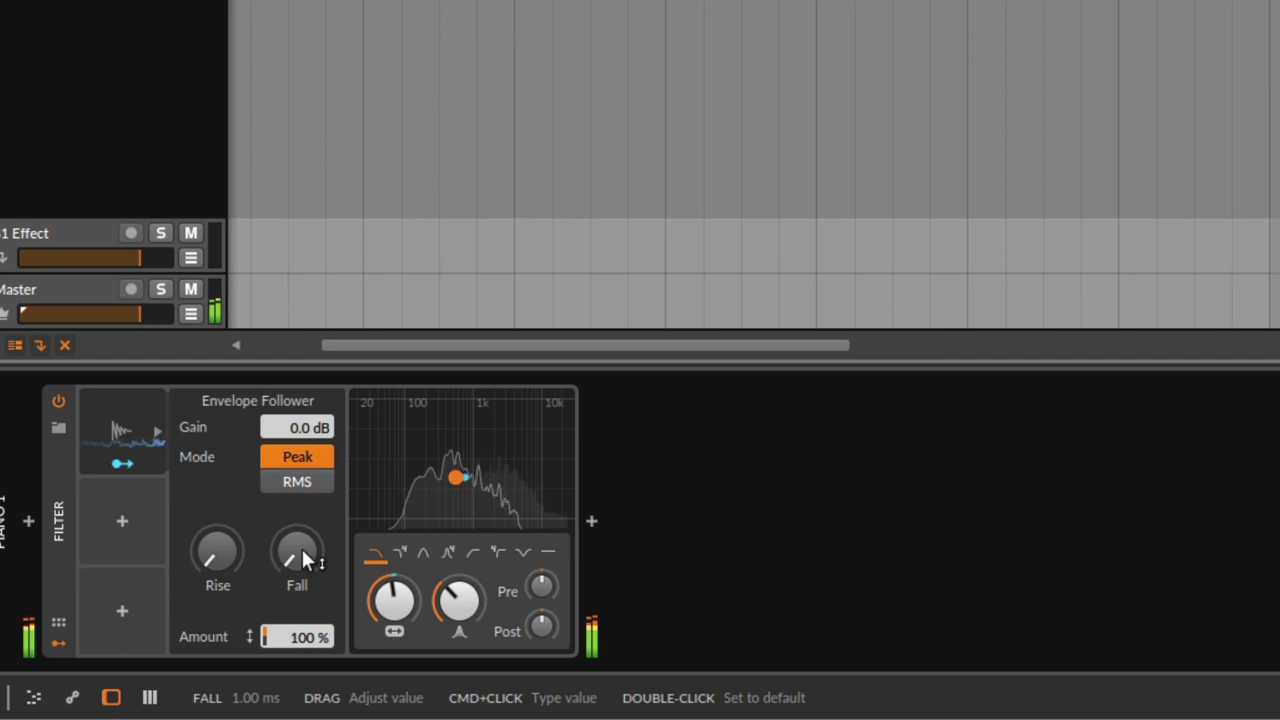
{"action": "left_click_drag", "start_coordinate": [302, 550], "coordinate": [286, 447]}
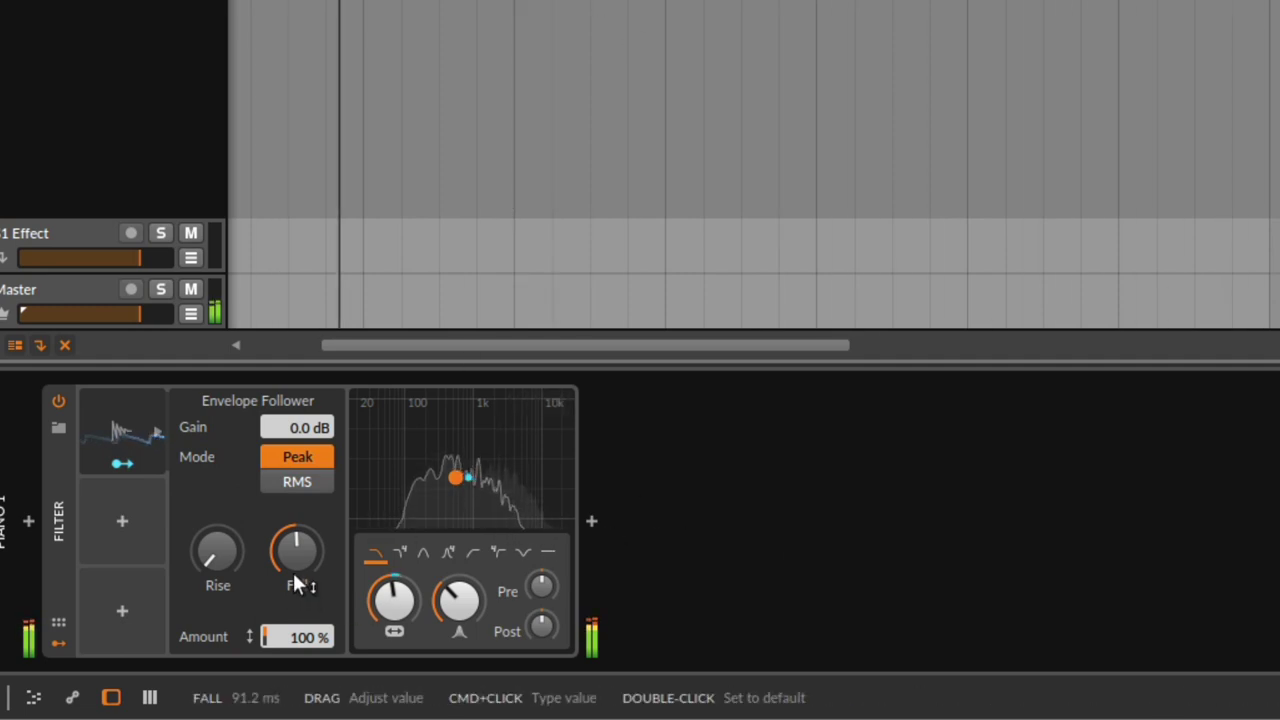
Raise the Envelope Follower's Fall to 126 ms during playback and stop the track.
{"action": "left_click_drag", "start_coordinate": [294, 568], "coordinate": [294, 561]}
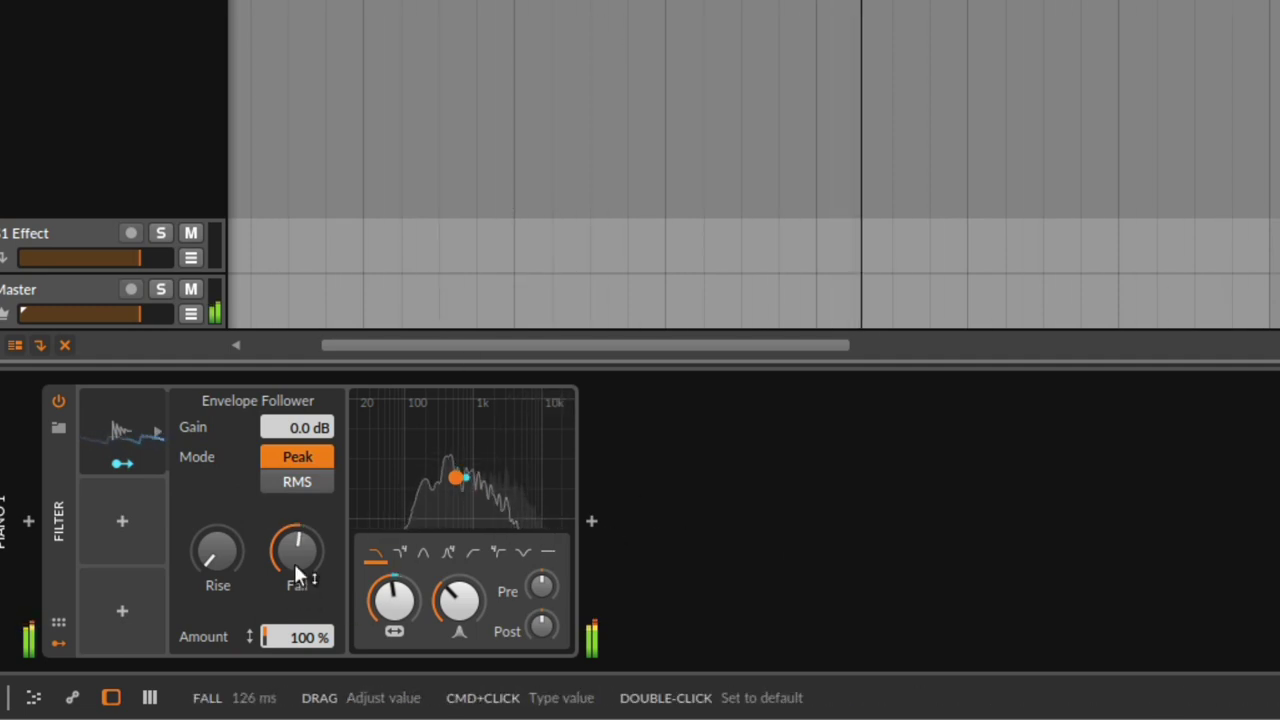
{"action": "key", "text": "space"}
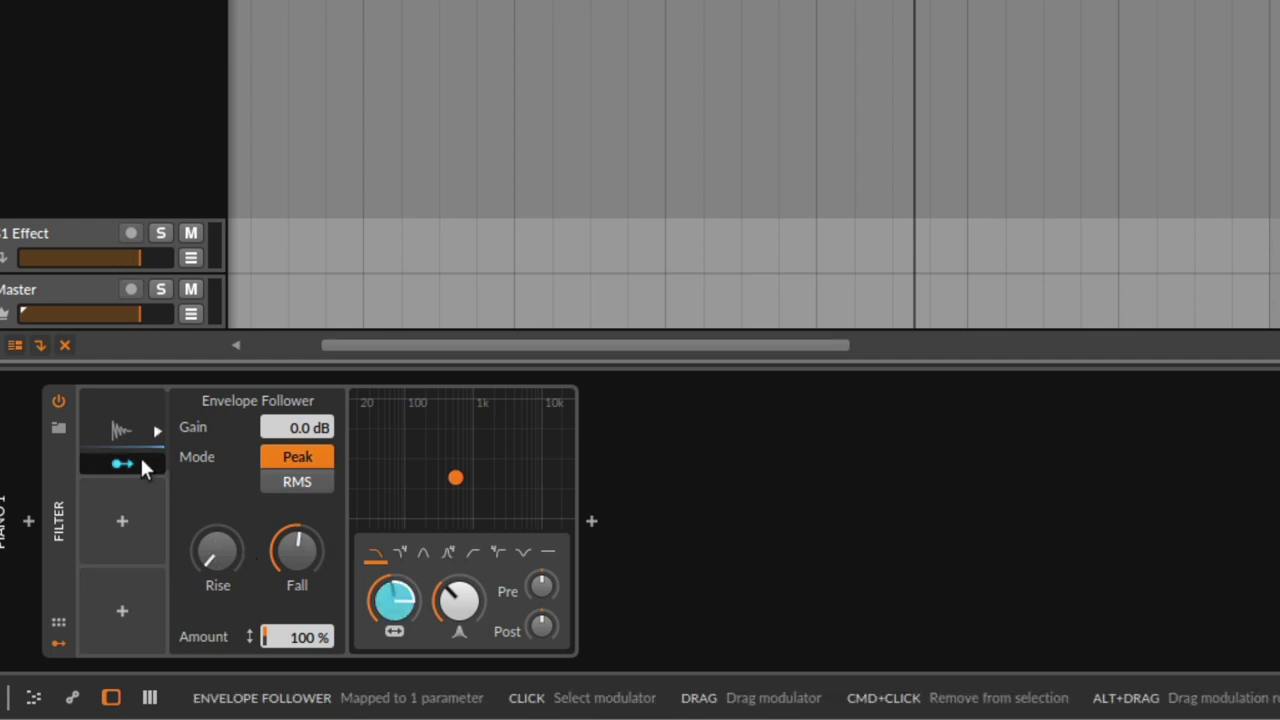
{"action": "key", "text": "space"}
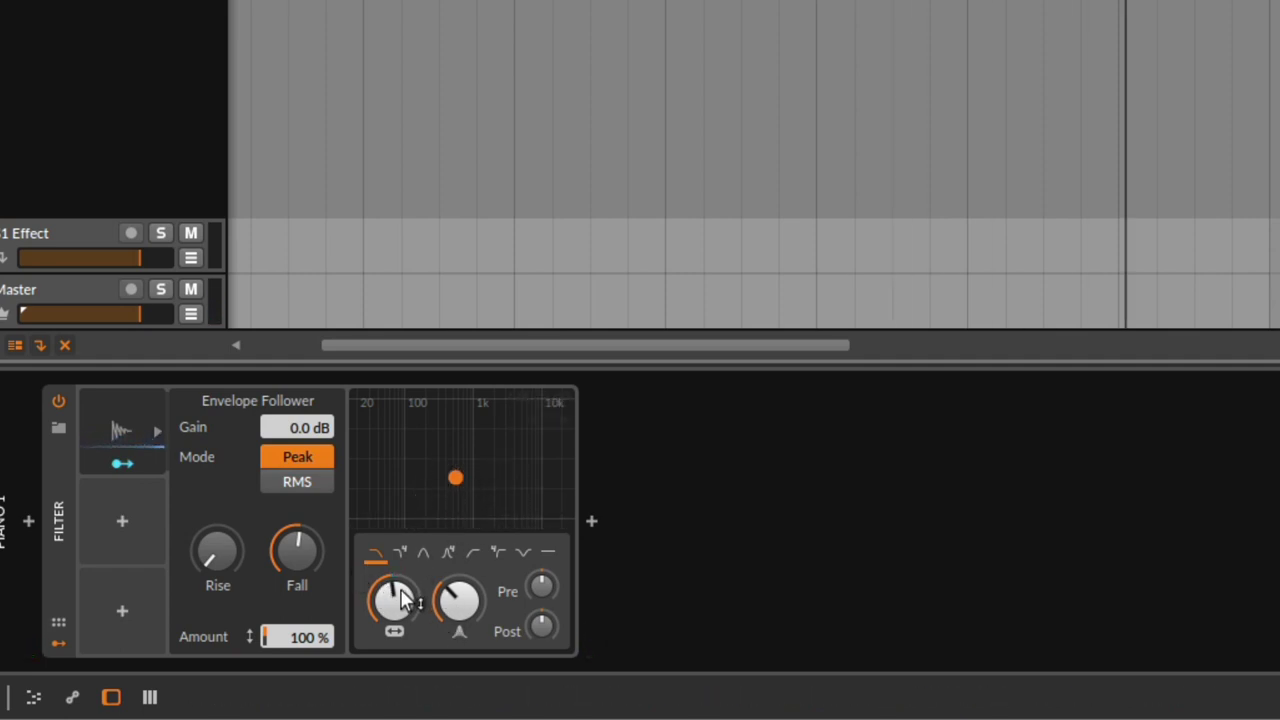
Lower the Filter's cutoff to 263 Hz and deepen its Envelope Follower modulation to 117 while the track plays.
{"action": "left_click_drag", "start_coordinate": [391, 596], "coordinate": [418, 624]}
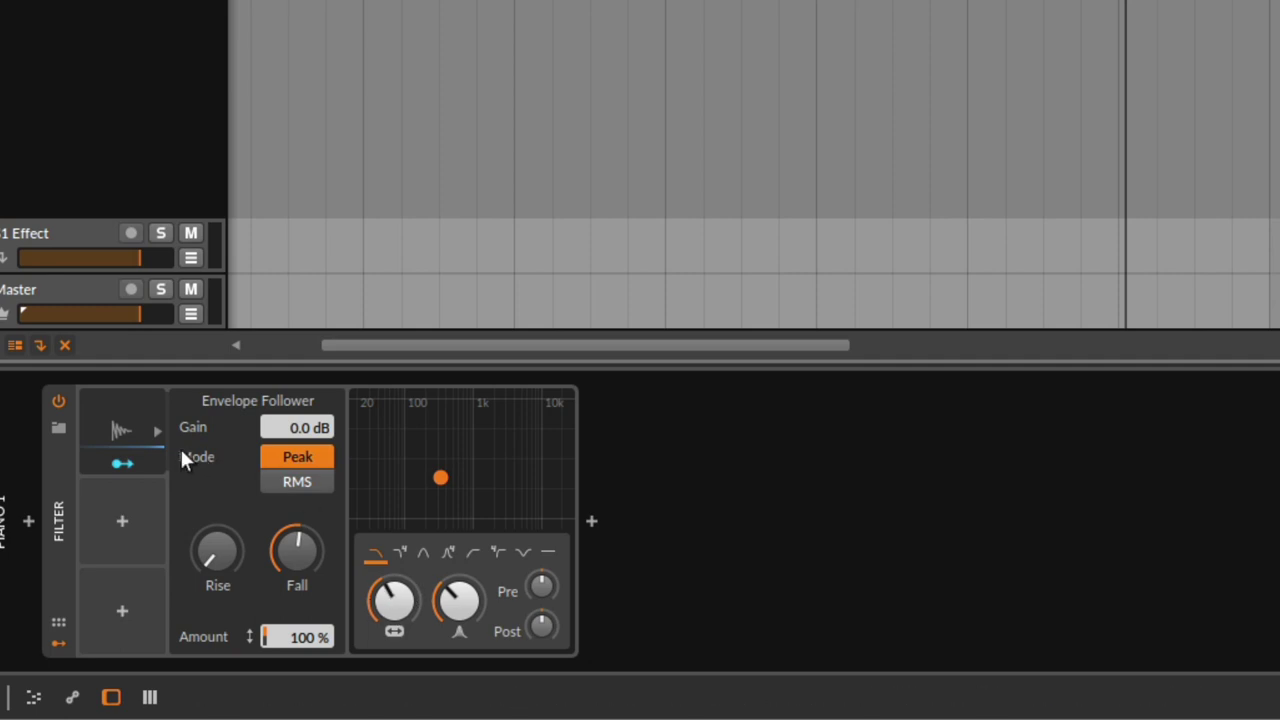
{"action": "key", "text": "space"}
{"action": "left_click", "coordinate": [127, 460]}
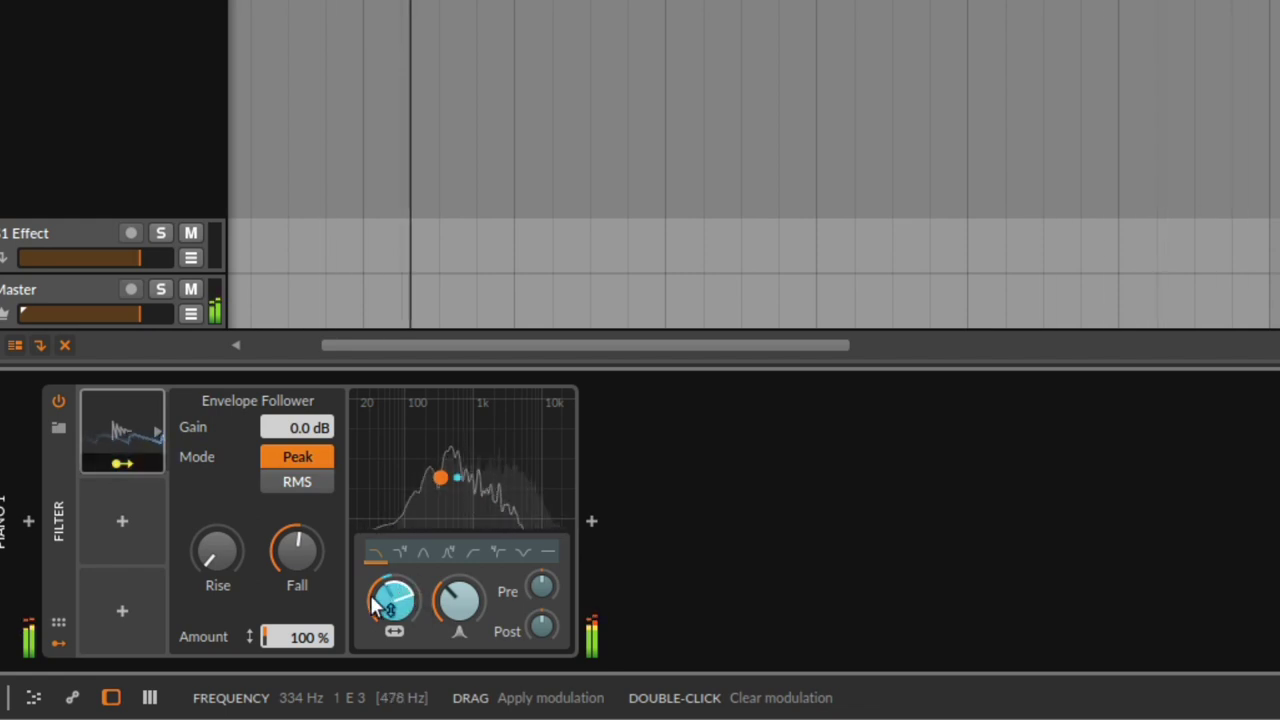
{"action": "left_click_drag", "start_coordinate": [395, 598], "coordinate": [395, 527]}
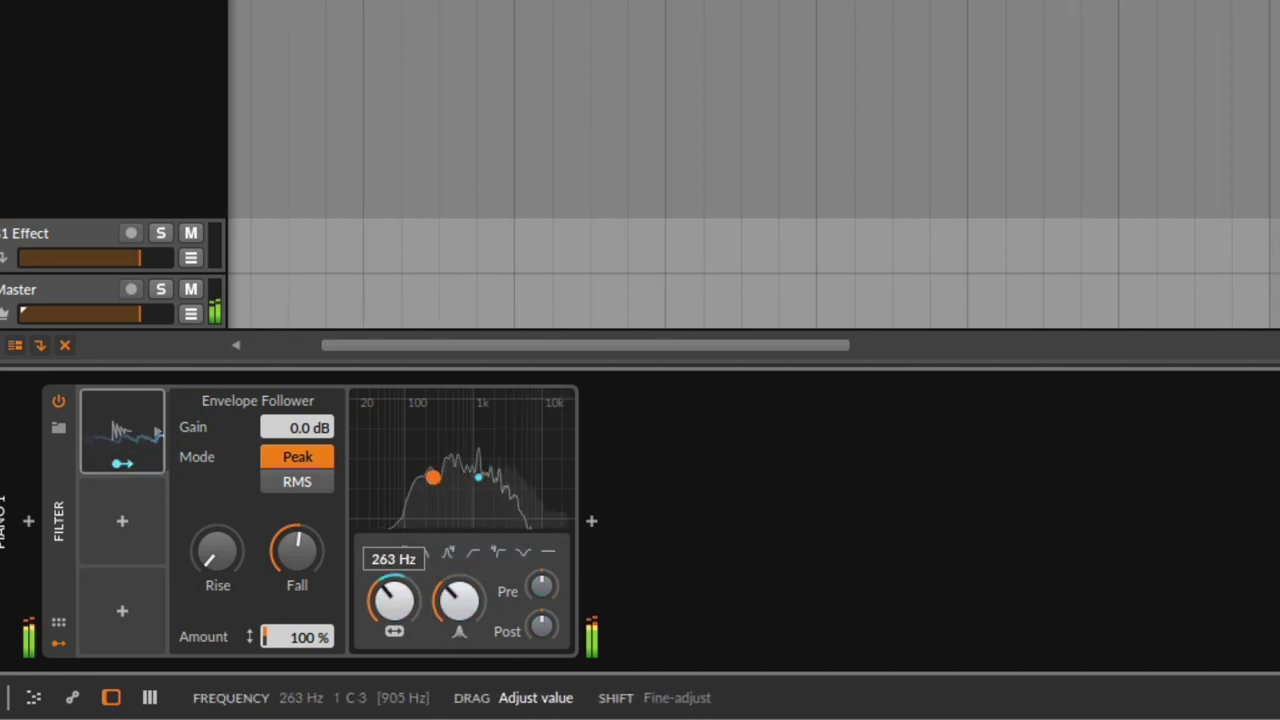
Set the Filter's resonance to 32.0 % and modulate it from the Envelope Follower by 0.85.
{"action": "mouse_move", "coordinate": [459, 600]}
{"action": "left_click_drag", "start_coordinate": [459, 600], "coordinate": [392, 587]}
{"action": "key", "text": "space"}
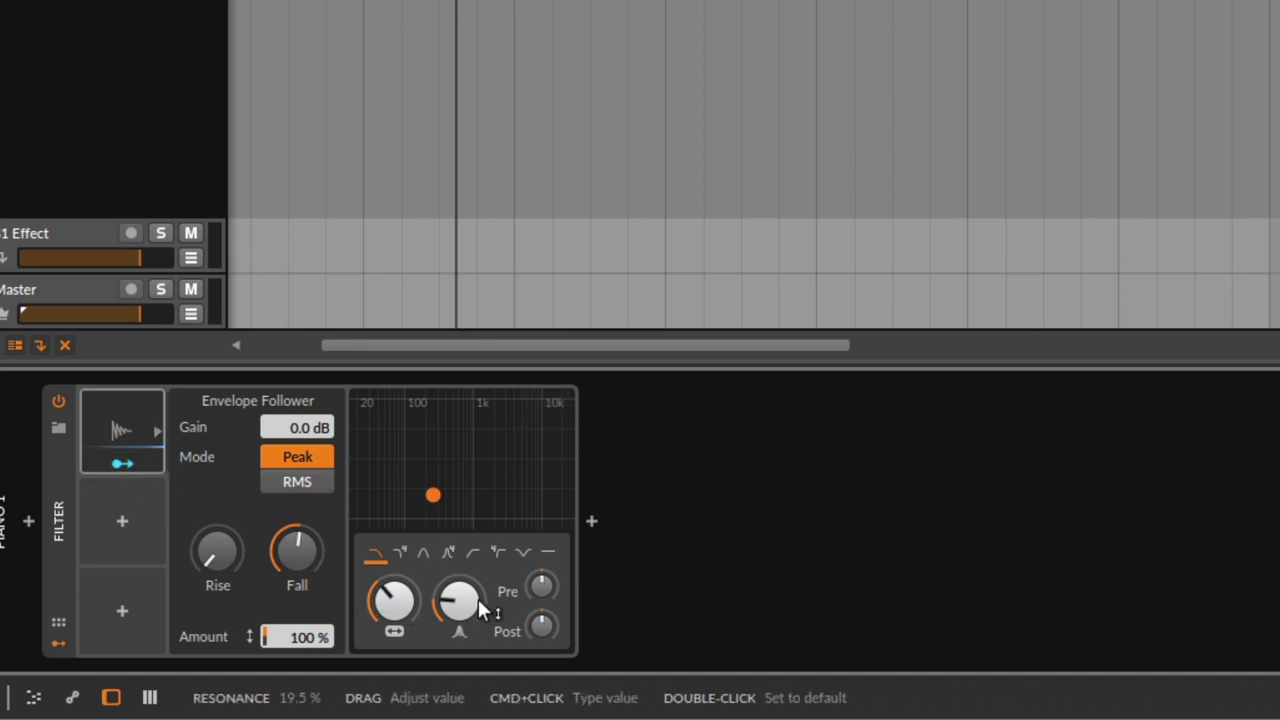
{"action": "key", "text": "space"}
{"action": "left_click", "coordinate": [122, 465]}
{"action": "left_click_drag", "start_coordinate": [458, 600], "coordinate": [458, 559]}
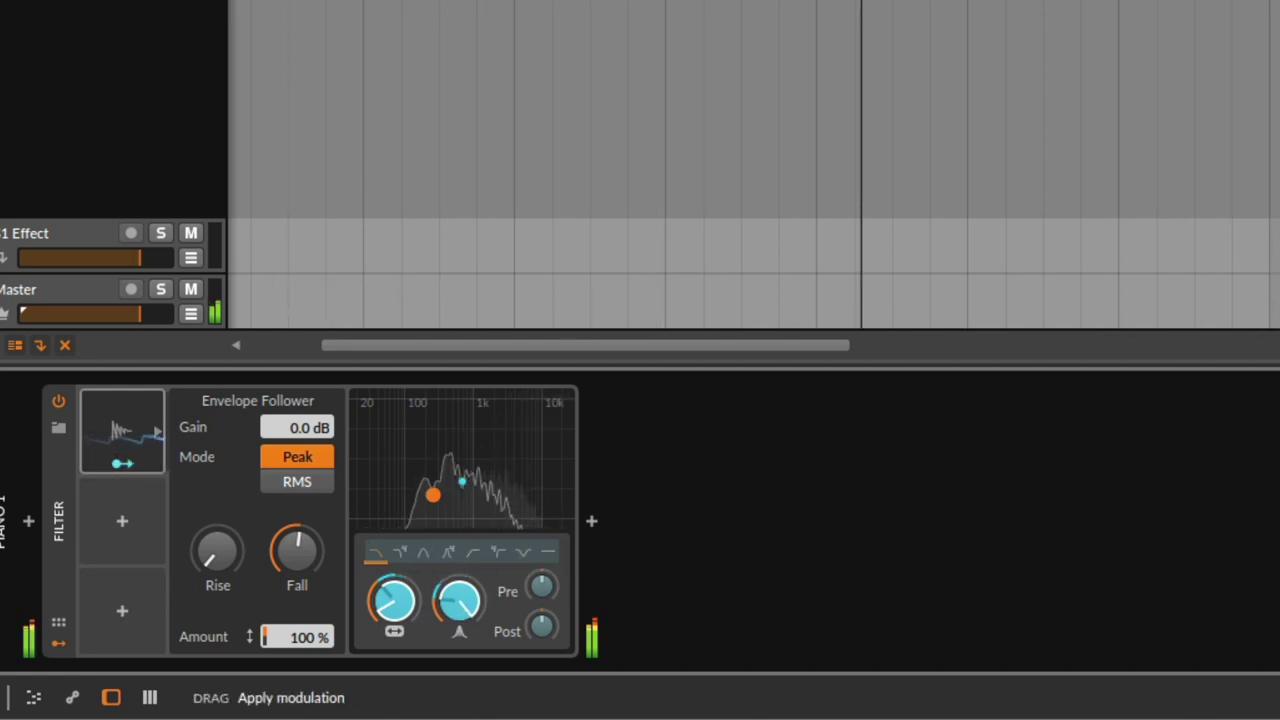
{"action": "left_click_drag", "start_coordinate": [458, 600], "coordinate": [458, 590]}
{"action": "left_click", "coordinate": [122, 463]}
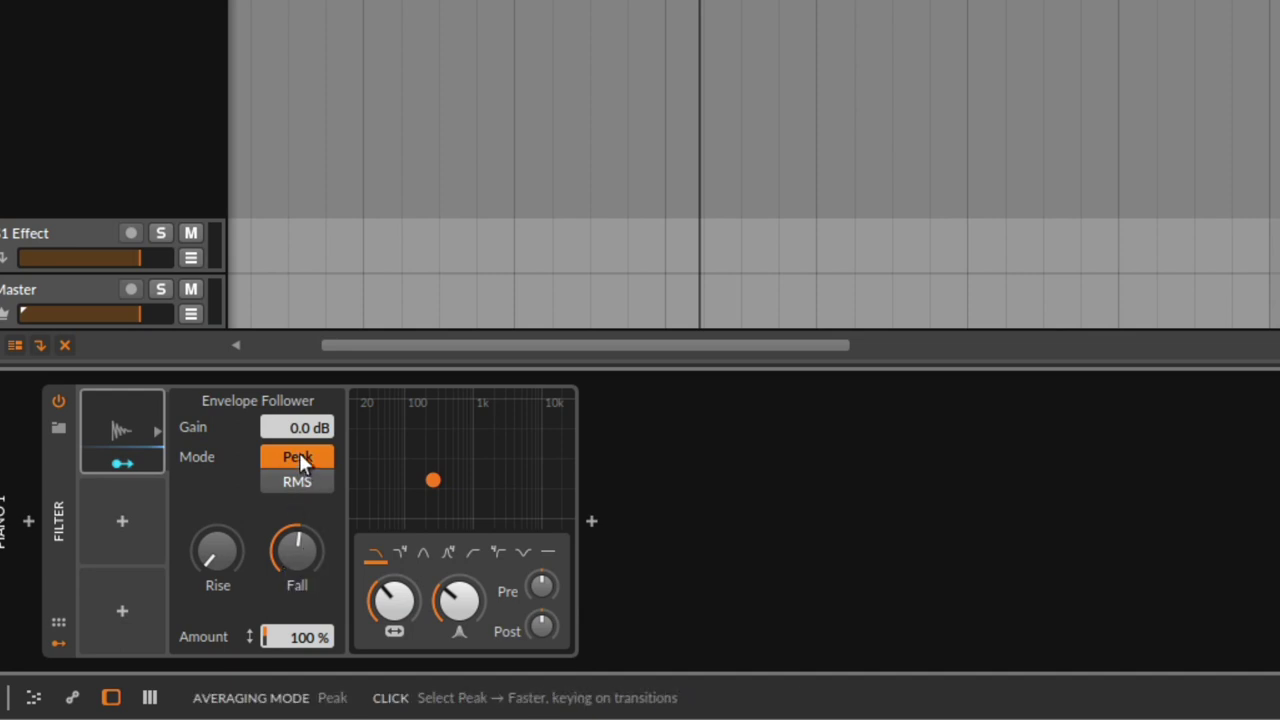
Play the track with both modulations active and raise the Envelope Follower's Gain to +6.8 dB.
{"action": "key", "text": "space"}
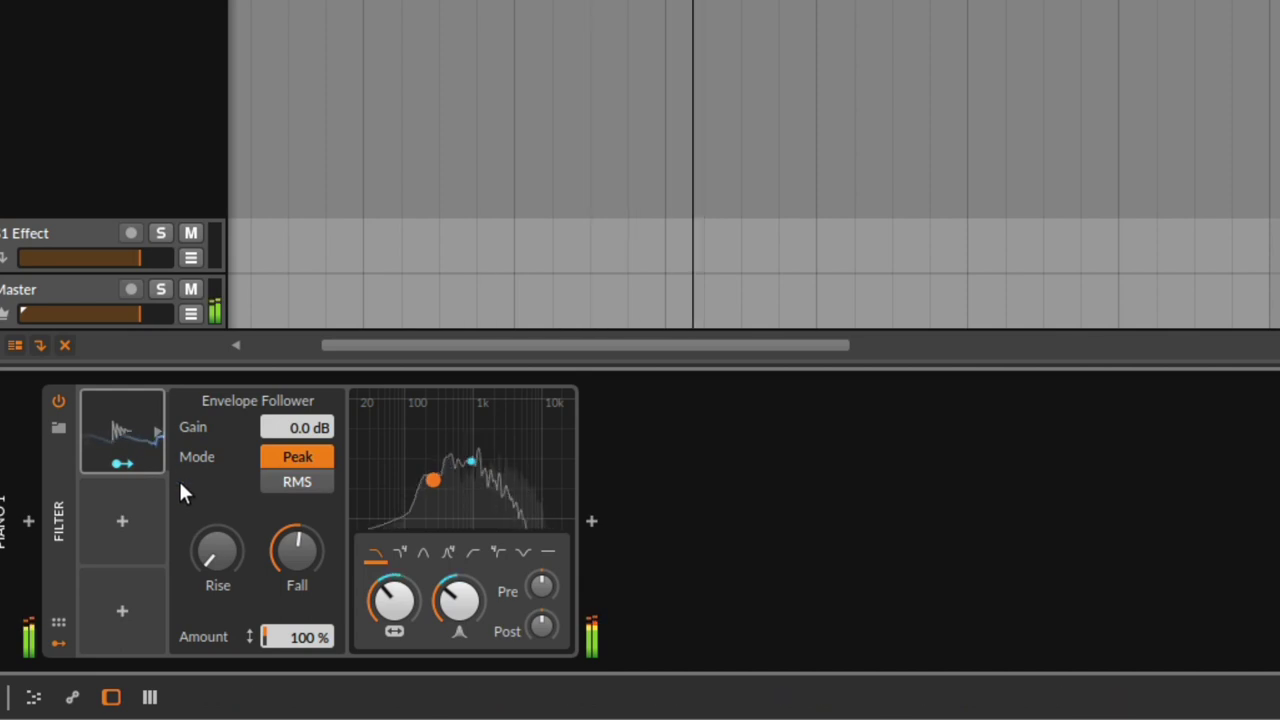
{"action": "key", "text": "space"}
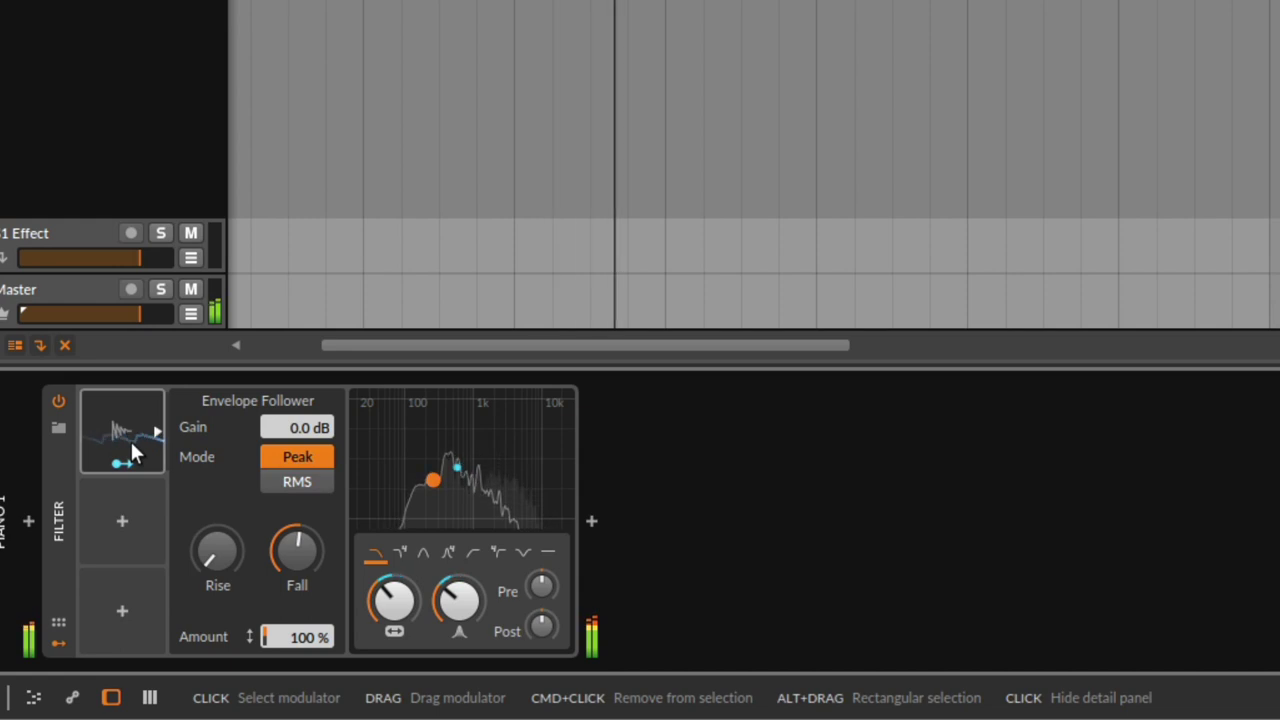
{"action": "key", "text": "space"}
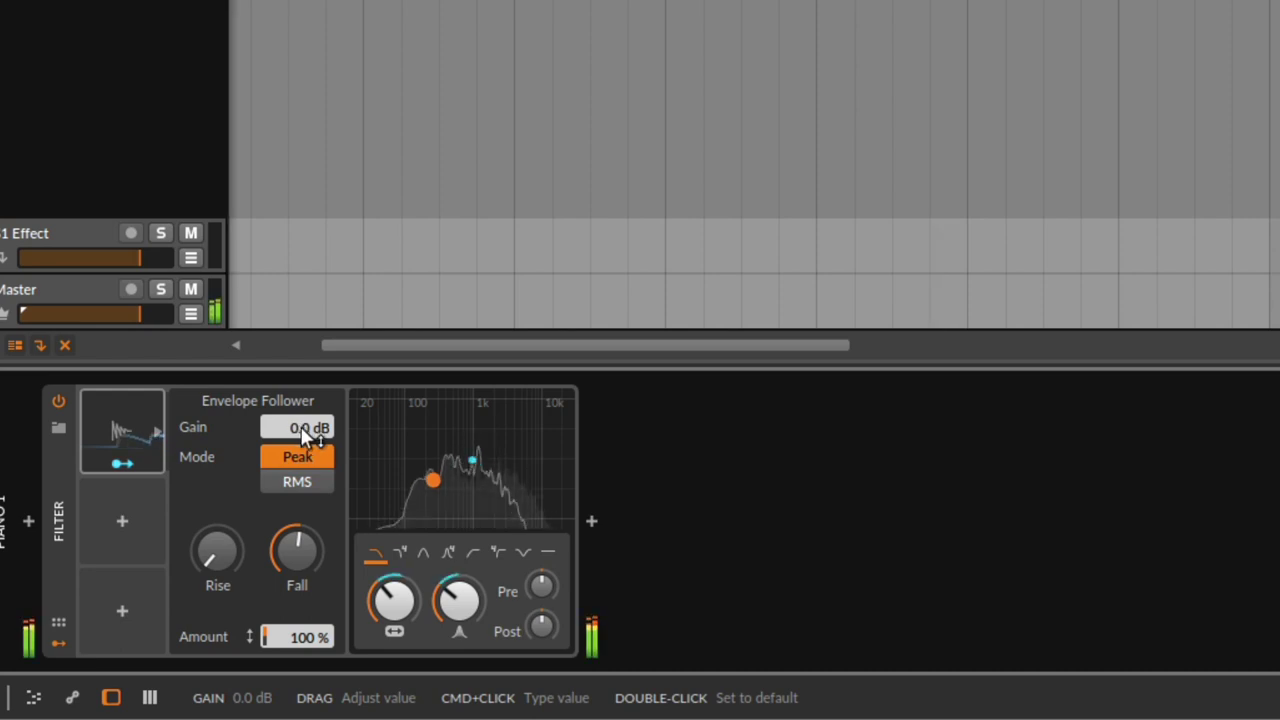
{"action": "left_click_drag", "start_coordinate": [305, 432], "coordinate": [305, 395]}
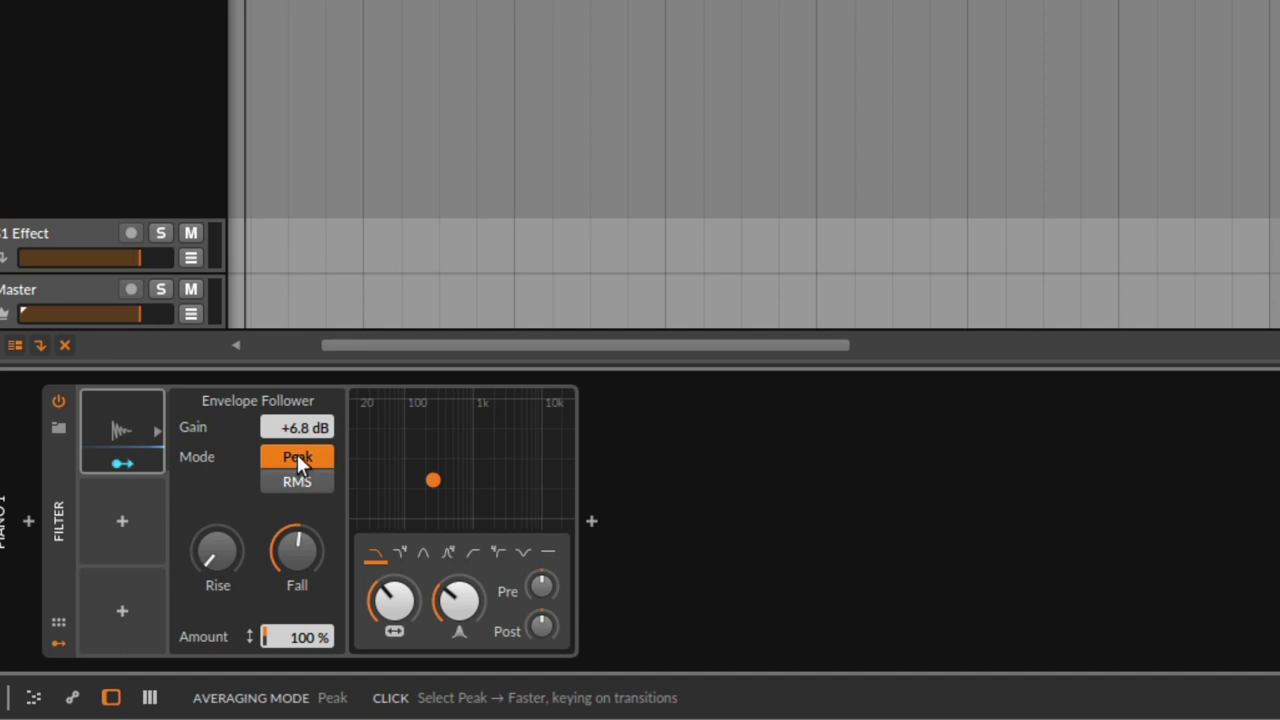
Alternate the Envelope Follower's Mode between RMS and Peak during playback to compare them, ending on RMS.
{"action": "left_click", "coordinate": [289, 480]}
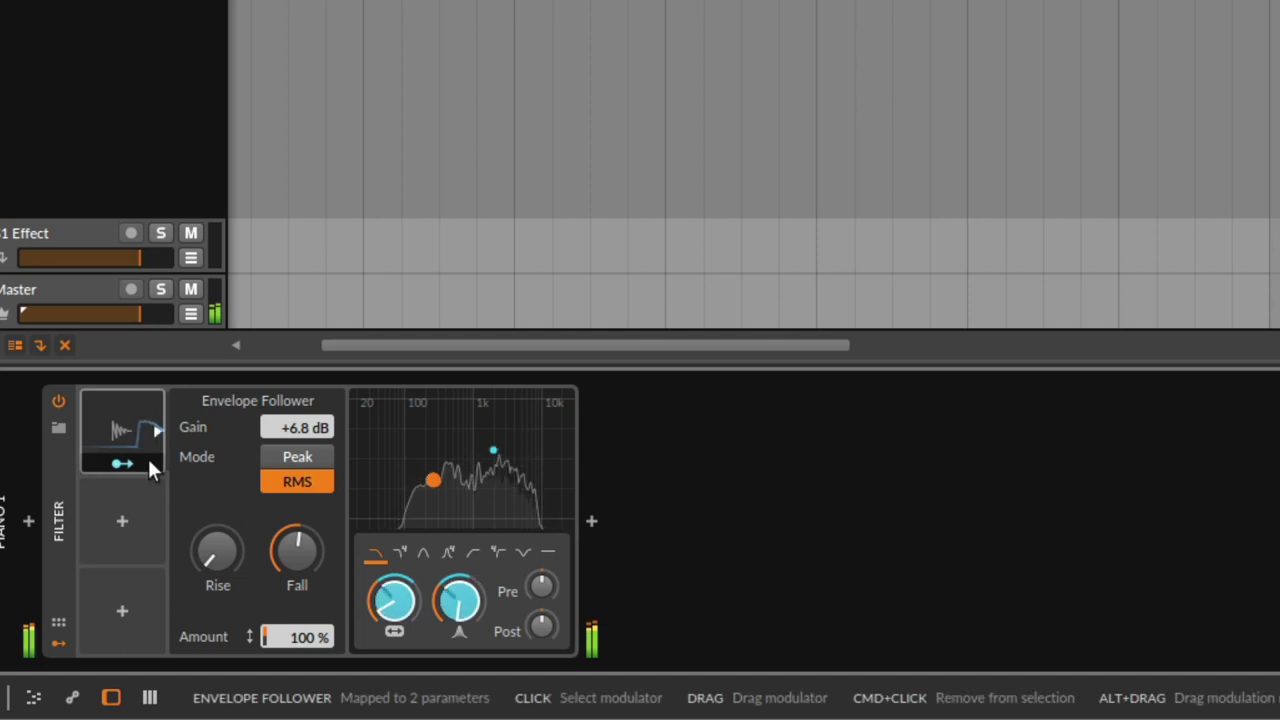
{"action": "left_click", "coordinate": [303, 454]}
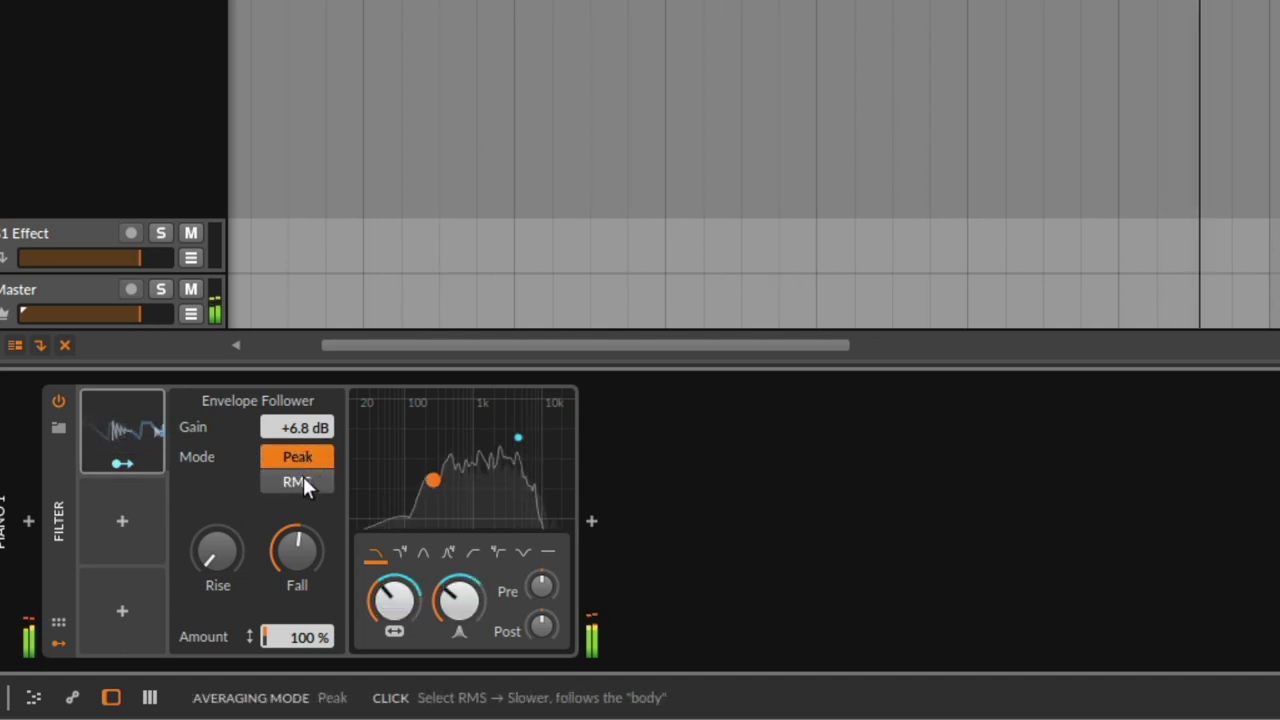
{"action": "left_click", "coordinate": [303, 478]}
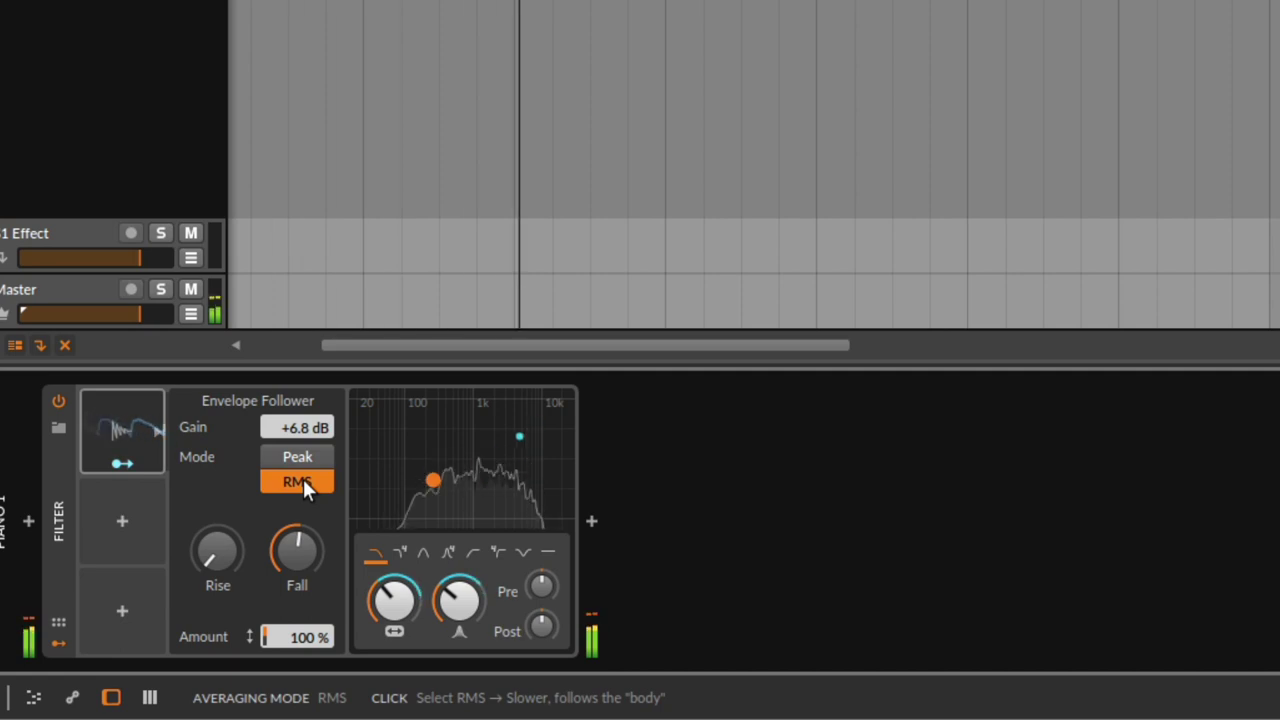
{"action": "left_click", "coordinate": [302, 455]}
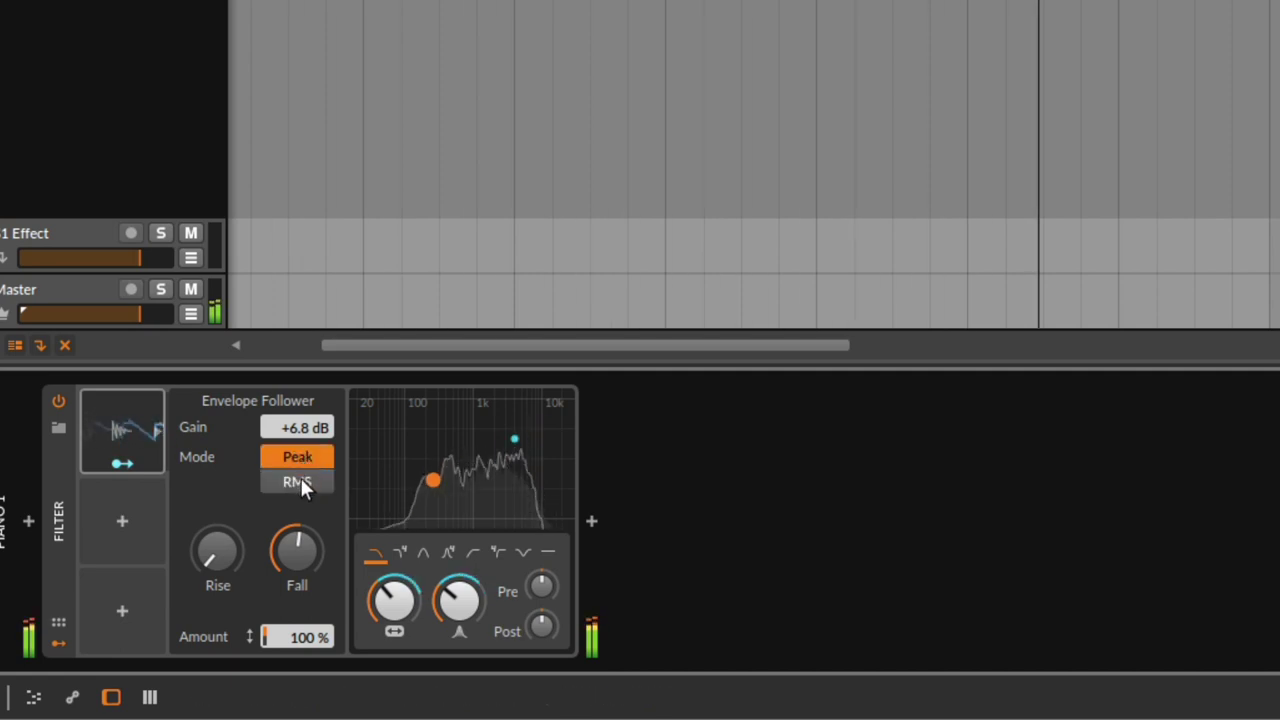
{"action": "left_click", "coordinate": [300, 479]}
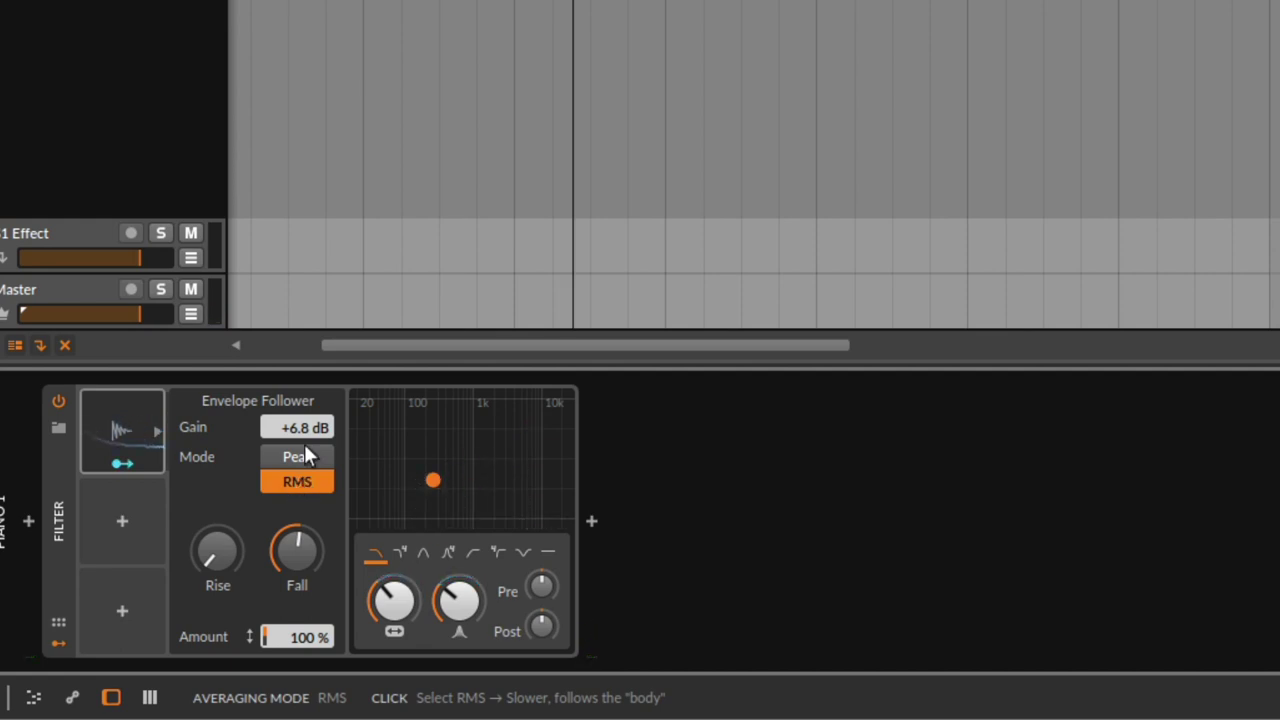
Reset the Envelope Follower's Gain to 0.0 dB and compare its Peak and RMS modes again, ending on Peak.
{"action": "left_click_drag", "start_coordinate": [298, 428], "coordinate": [298, 520]}
{"action": "double_click", "coordinate": [298, 432]}
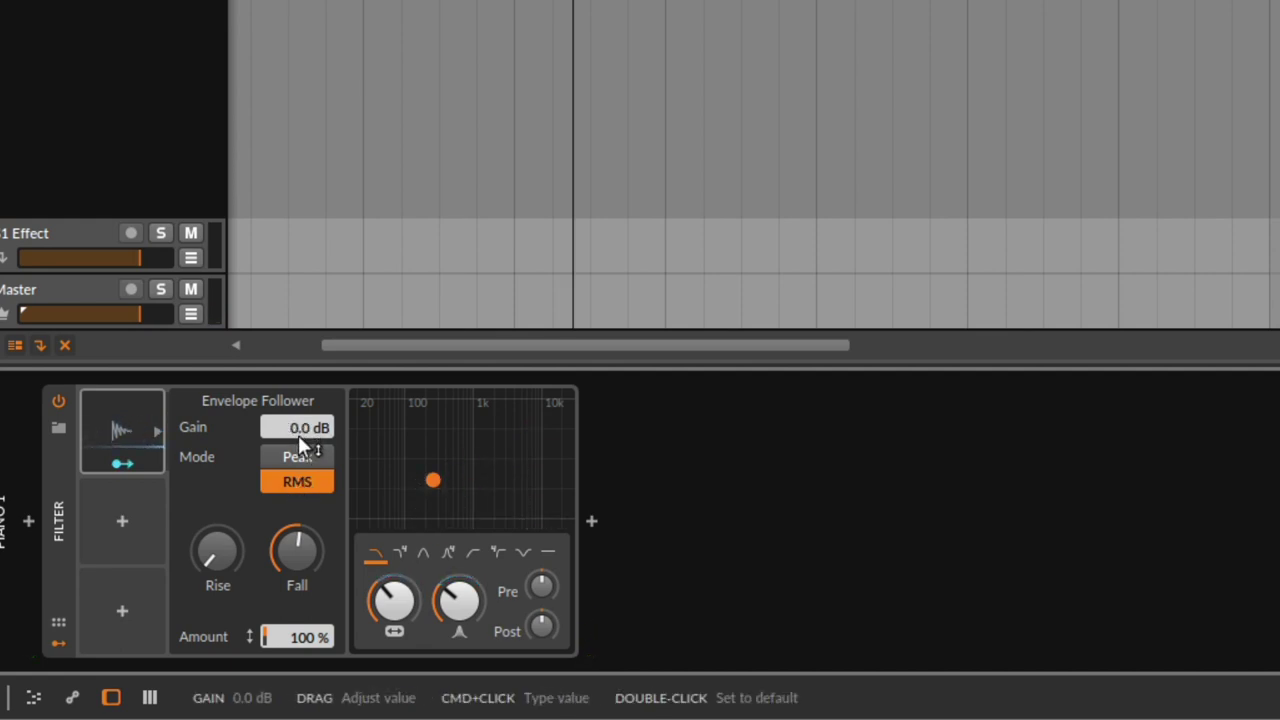
{"action": "left_click", "coordinate": [300, 459]}
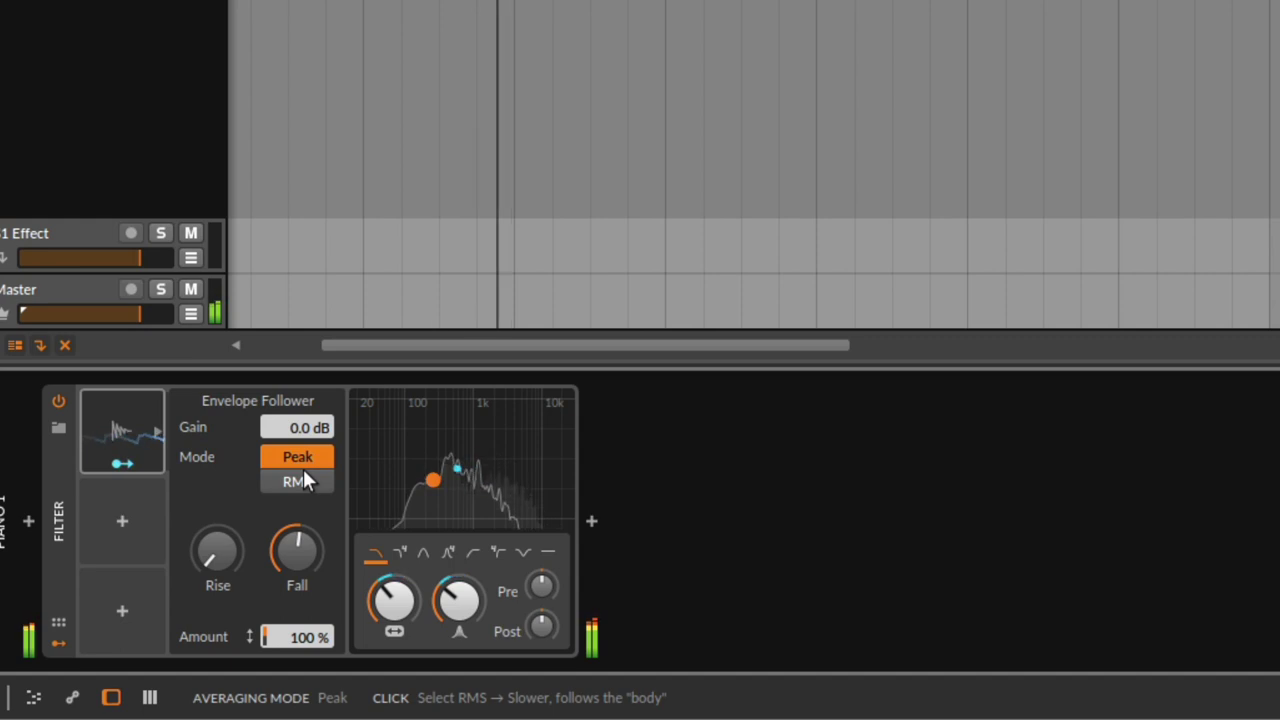
{"action": "left_click", "coordinate": [303, 474]}
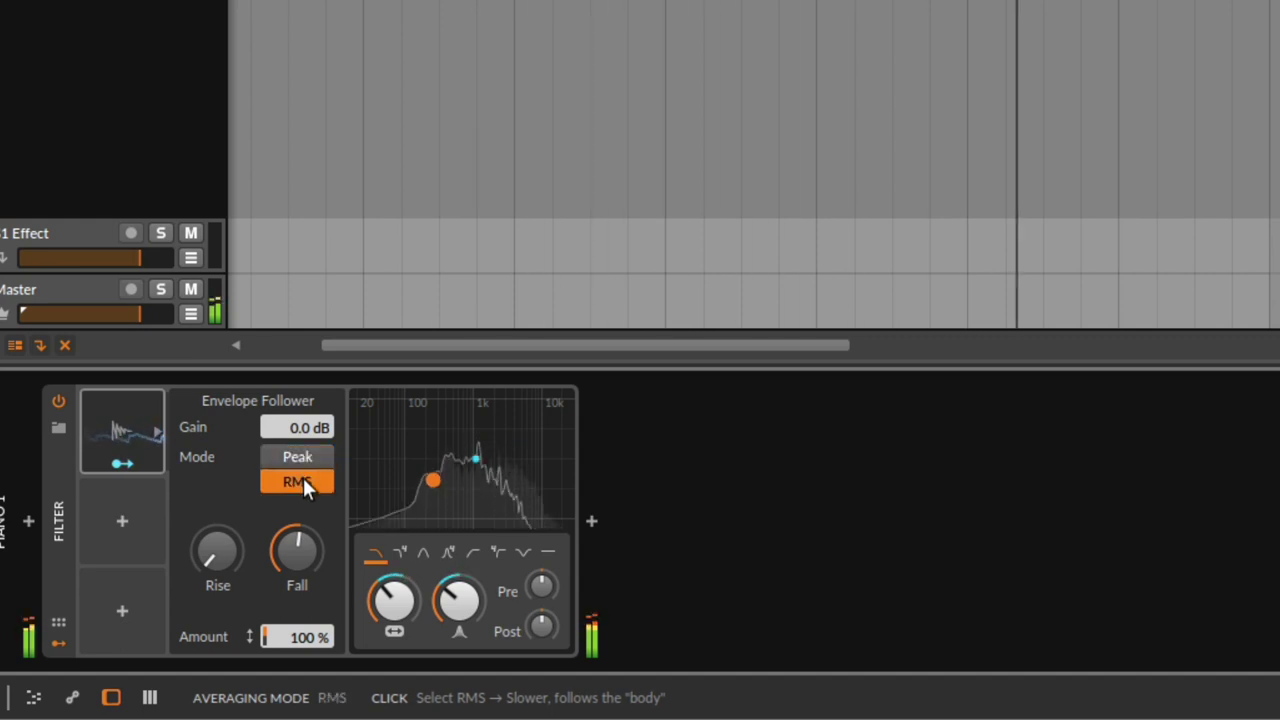
{"action": "left_click", "coordinate": [305, 455]}
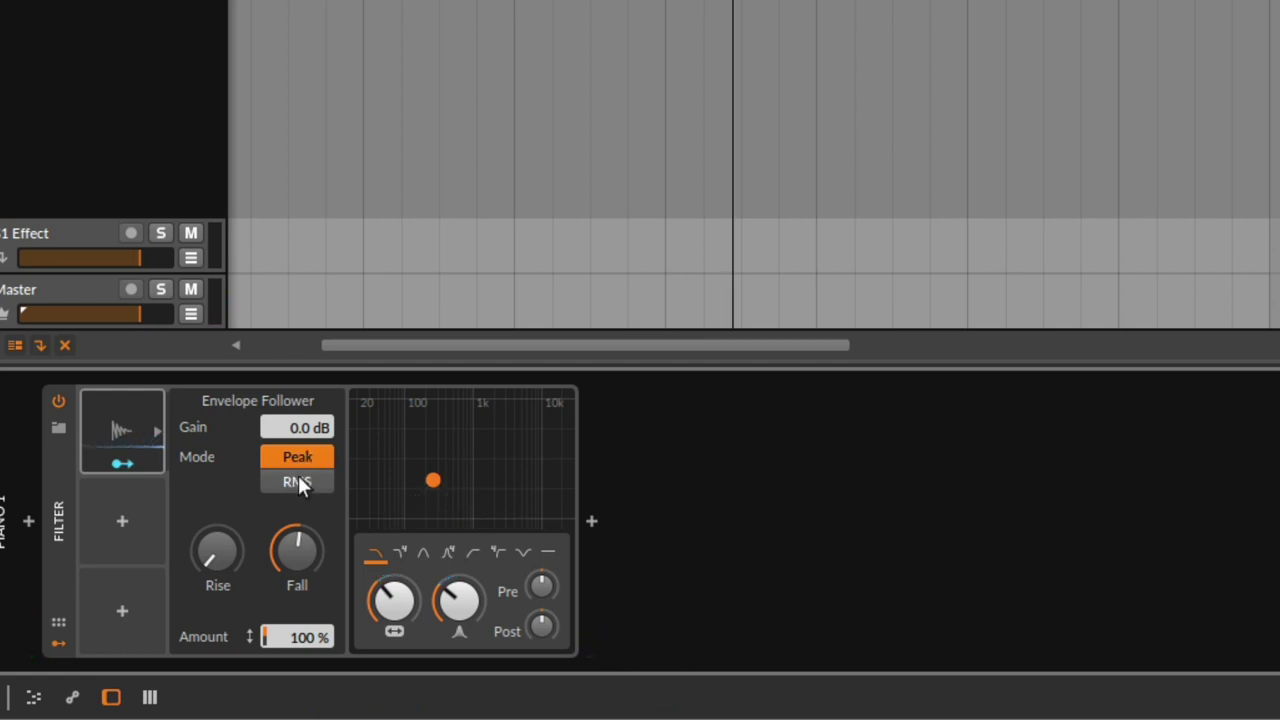
{"action": "left_click", "coordinate": [300, 481]}
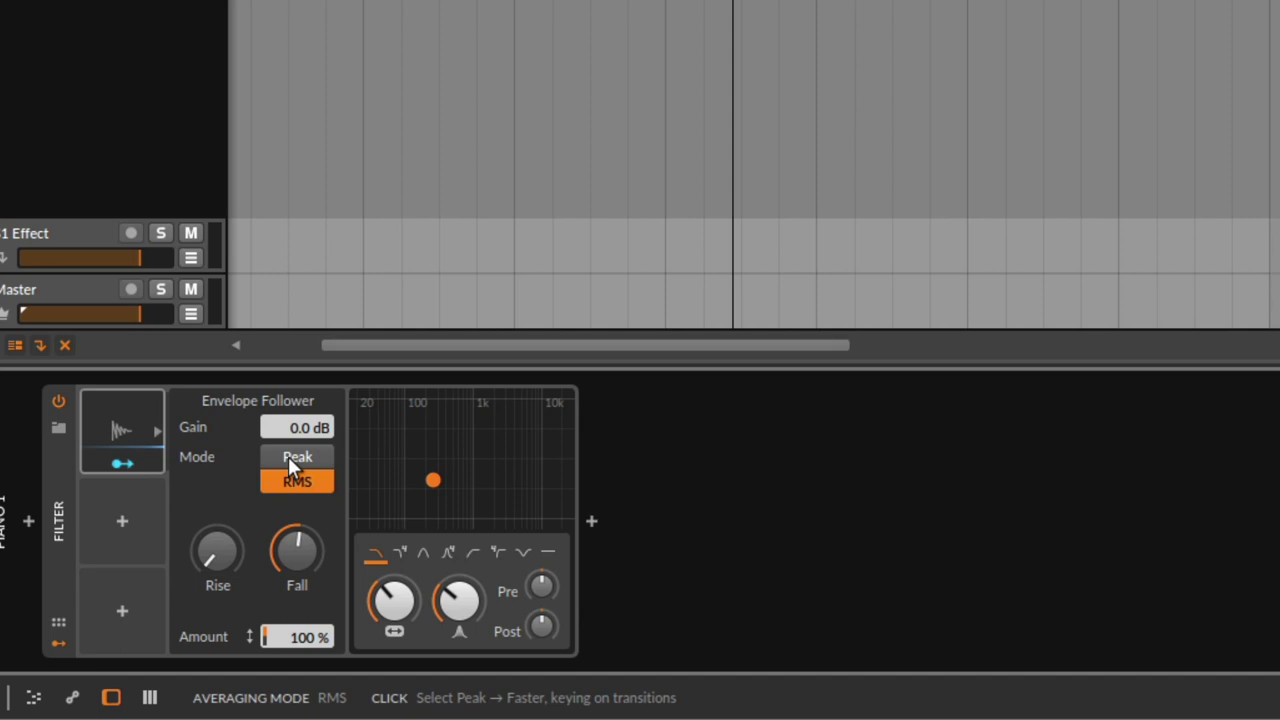
{"action": "left_click", "coordinate": [288, 456]}
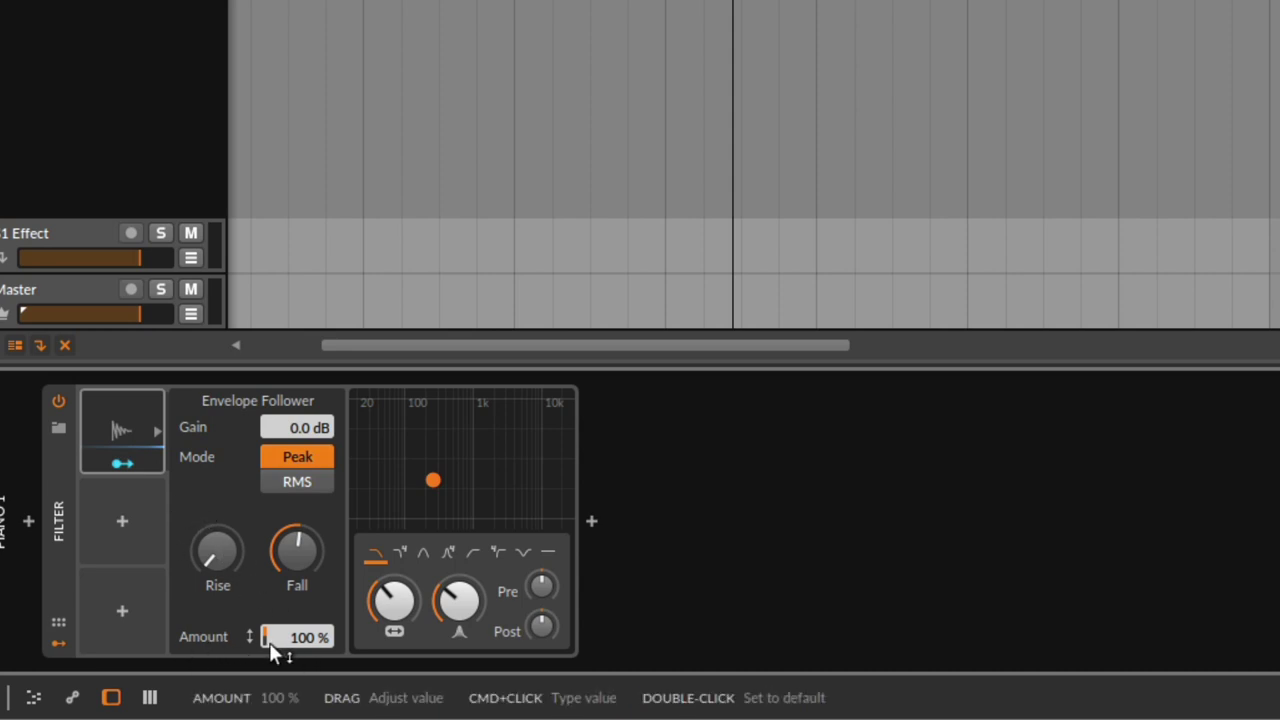
During playback, lower the Filter's cutoff slightly and try out the Envelope Follower's Amount, ending at 100 %.
{"action": "key", "text": "space"}
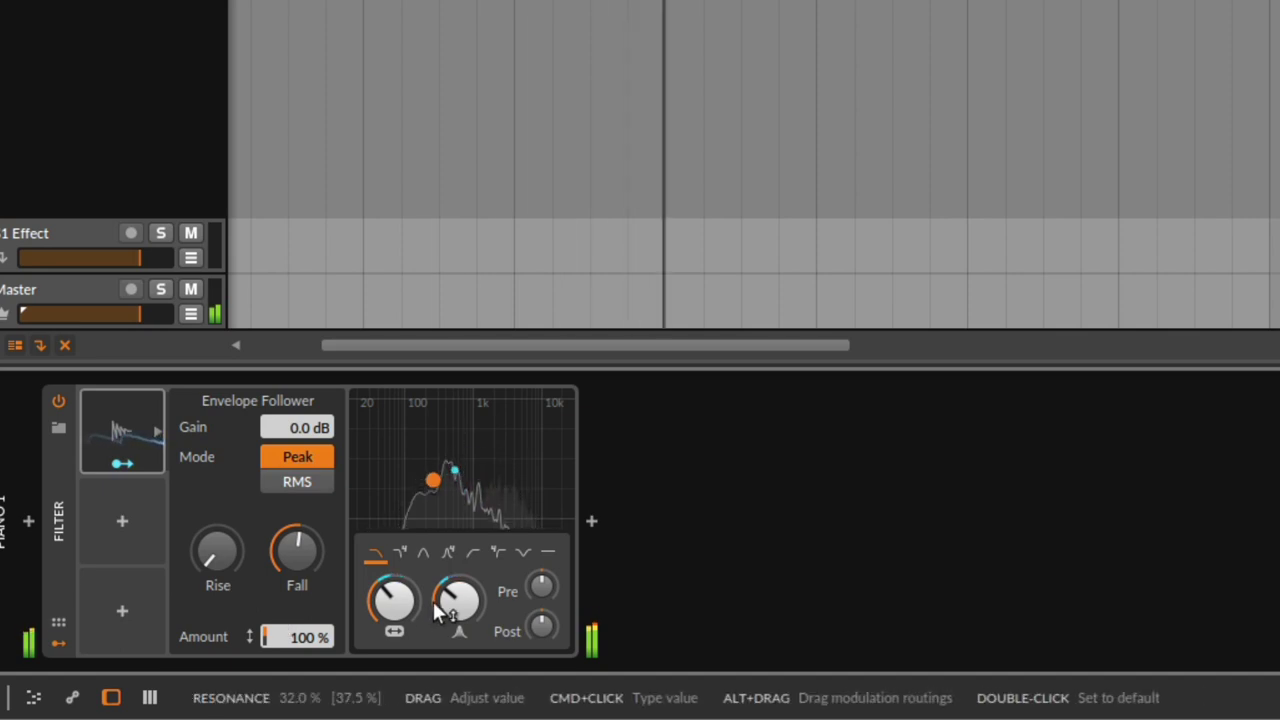
{"action": "left_click_drag", "start_coordinate": [380, 601], "coordinate": [380, 601]}
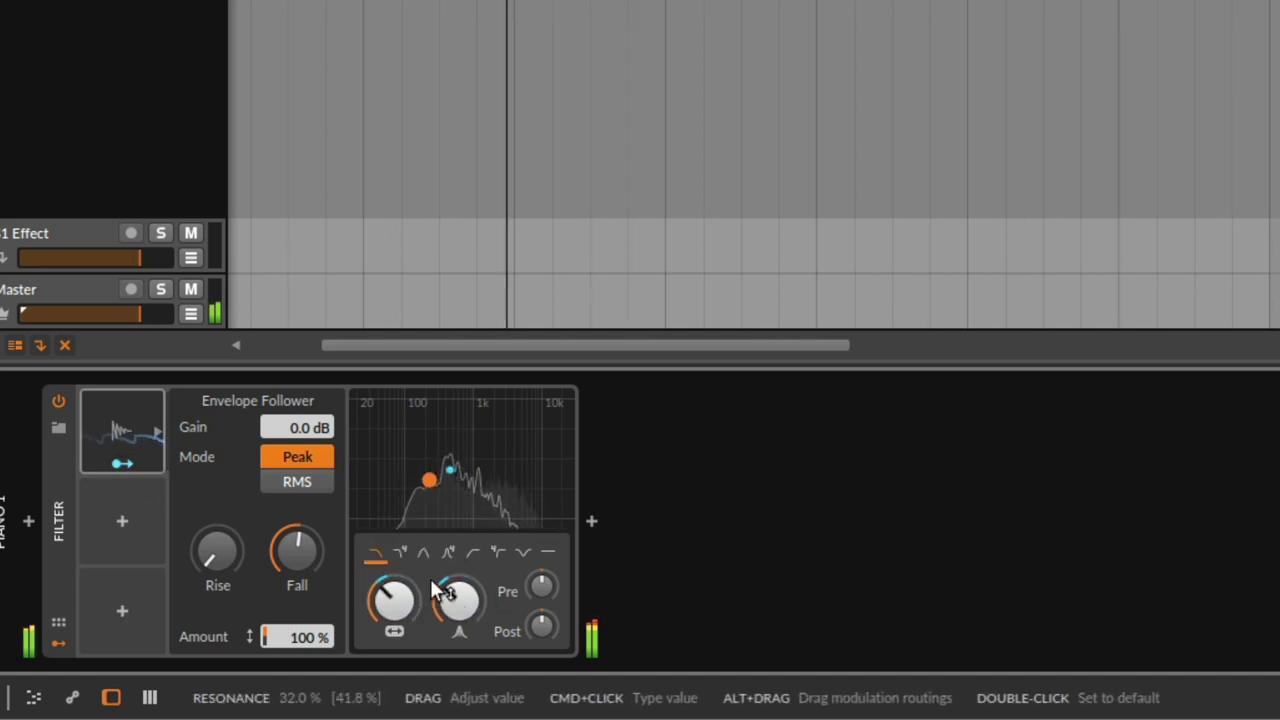
{"action": "left_click", "coordinate": [122, 463]}
{"action": "left_click_drag", "start_coordinate": [393, 600], "coordinate": [393, 588]}
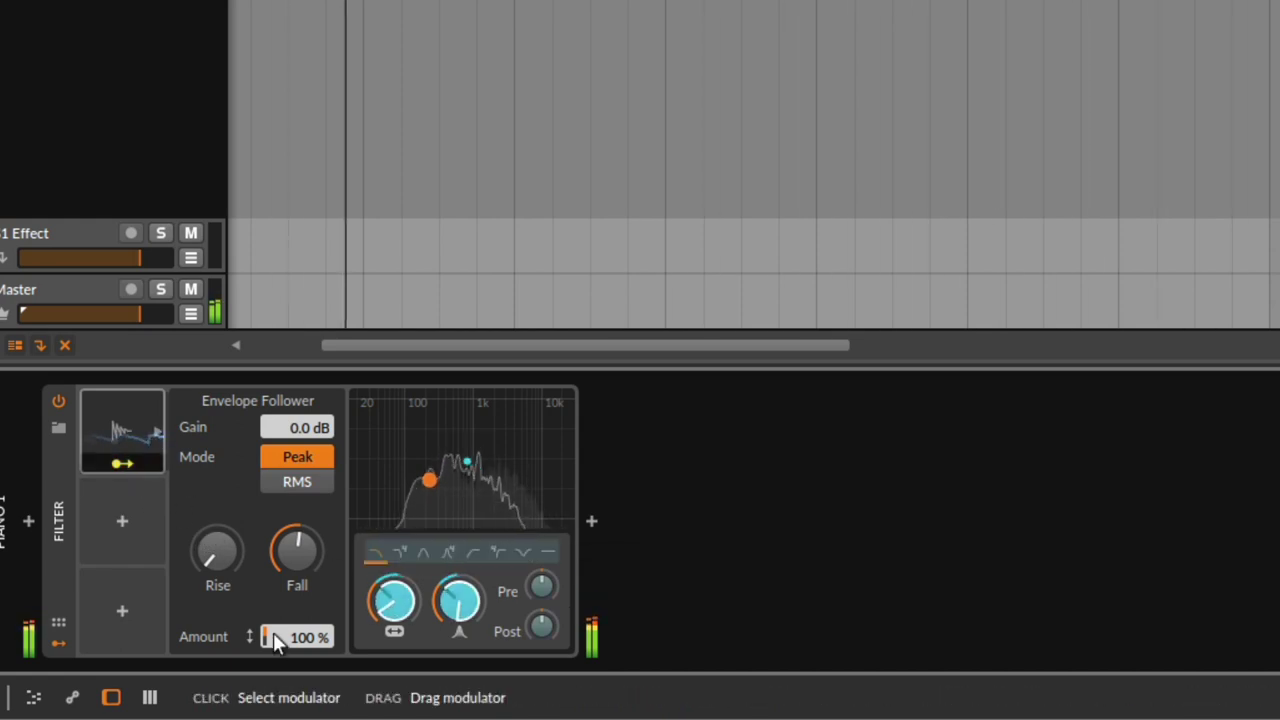
{"action": "mouse_move", "coordinate": [273, 633]}
{"action": "left_mouse_down"}
{"action": "mouse_move", "coordinate": [273, 714]}
{"action": "mouse_move", "coordinate": [273, 648]}
{"action": "left_mouse_up"}
{"action": "key", "text": "space"}
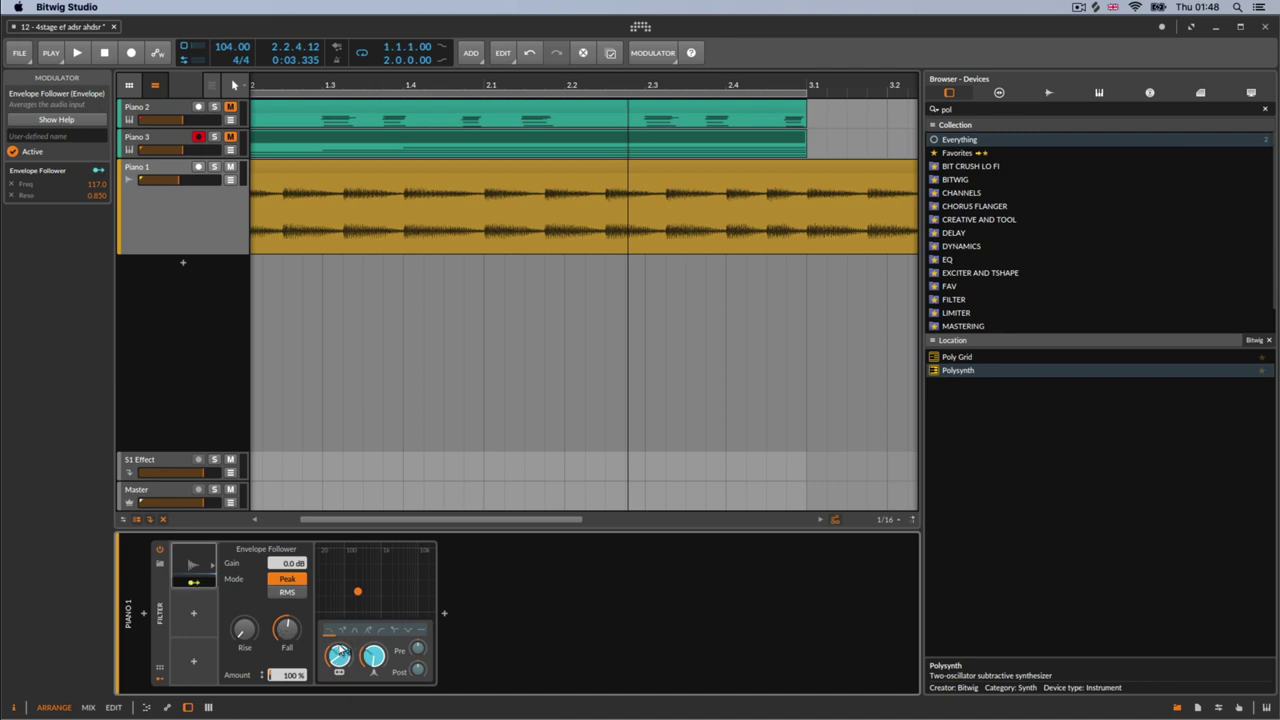
Reorder the tracks as Piano 1, Piano 3, Piano 2, mute Piano 1 and unmute Piano 2.
{"action": "key", "text": "z"}
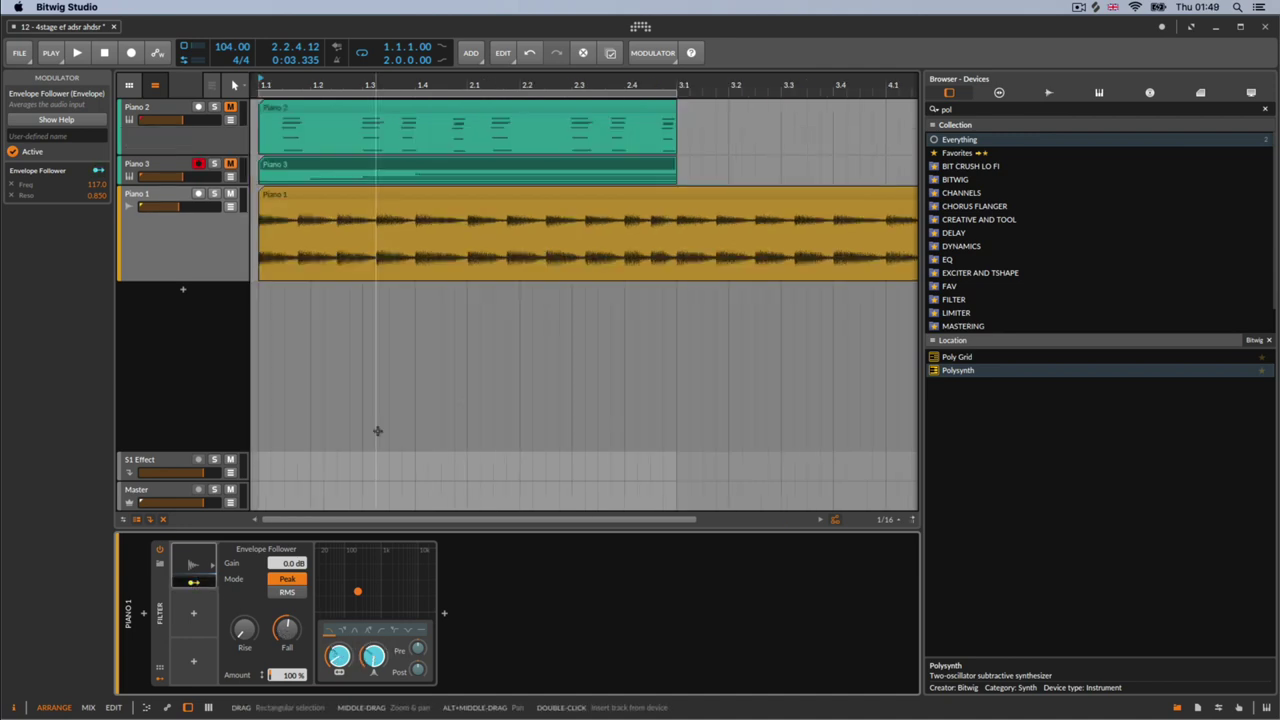
{"action": "left_click", "coordinate": [194, 563]}
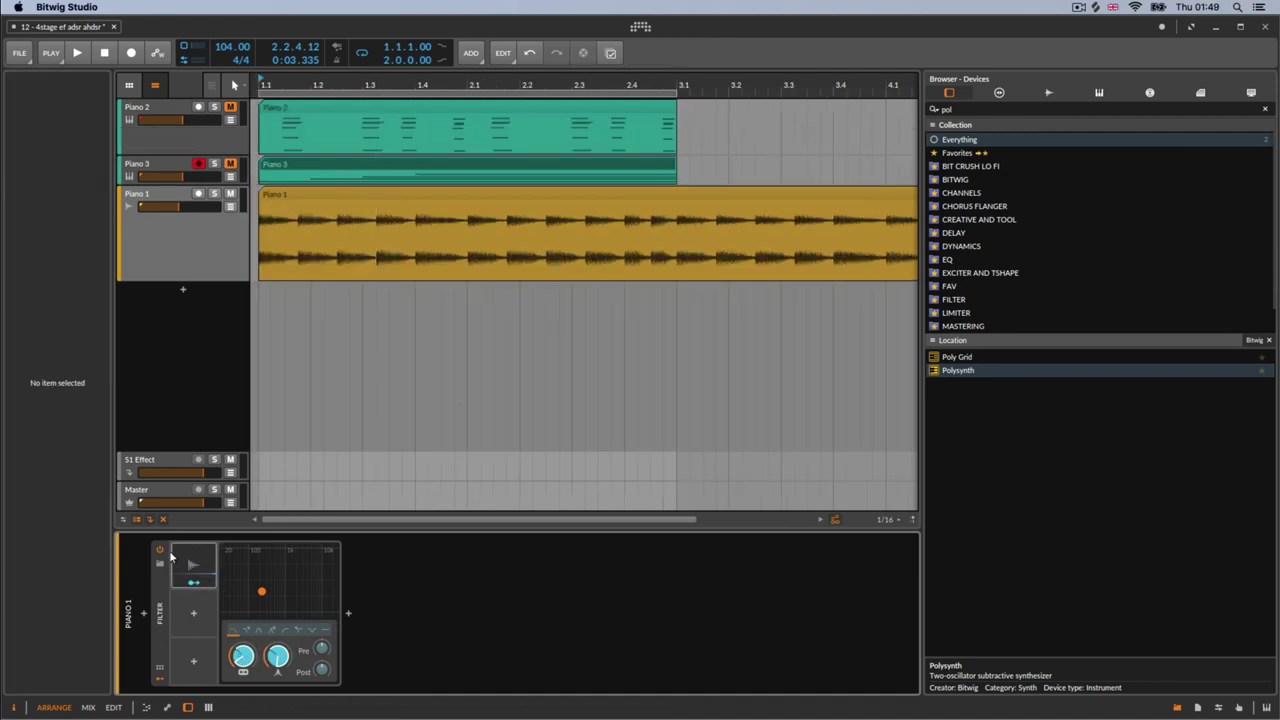
{"action": "left_click", "coordinate": [190, 191]}
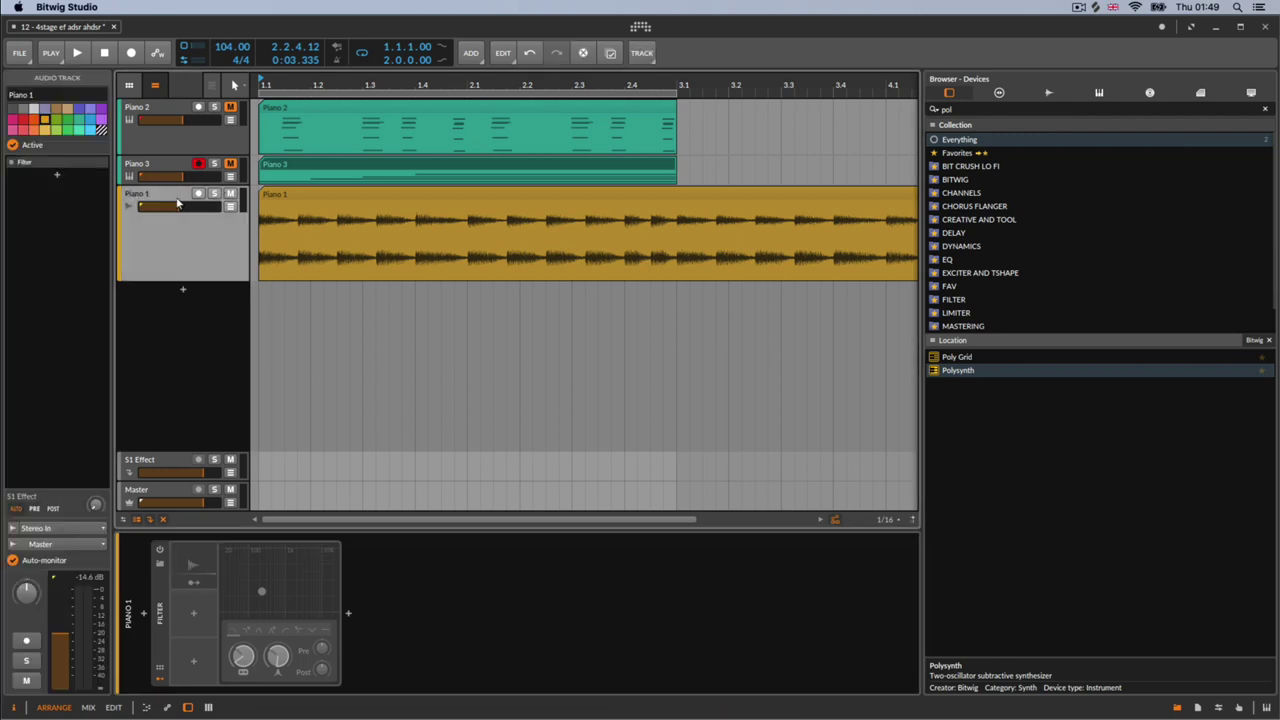
{"action": "left_click_drag", "start_coordinate": [178, 204], "coordinate": [177, 115]}
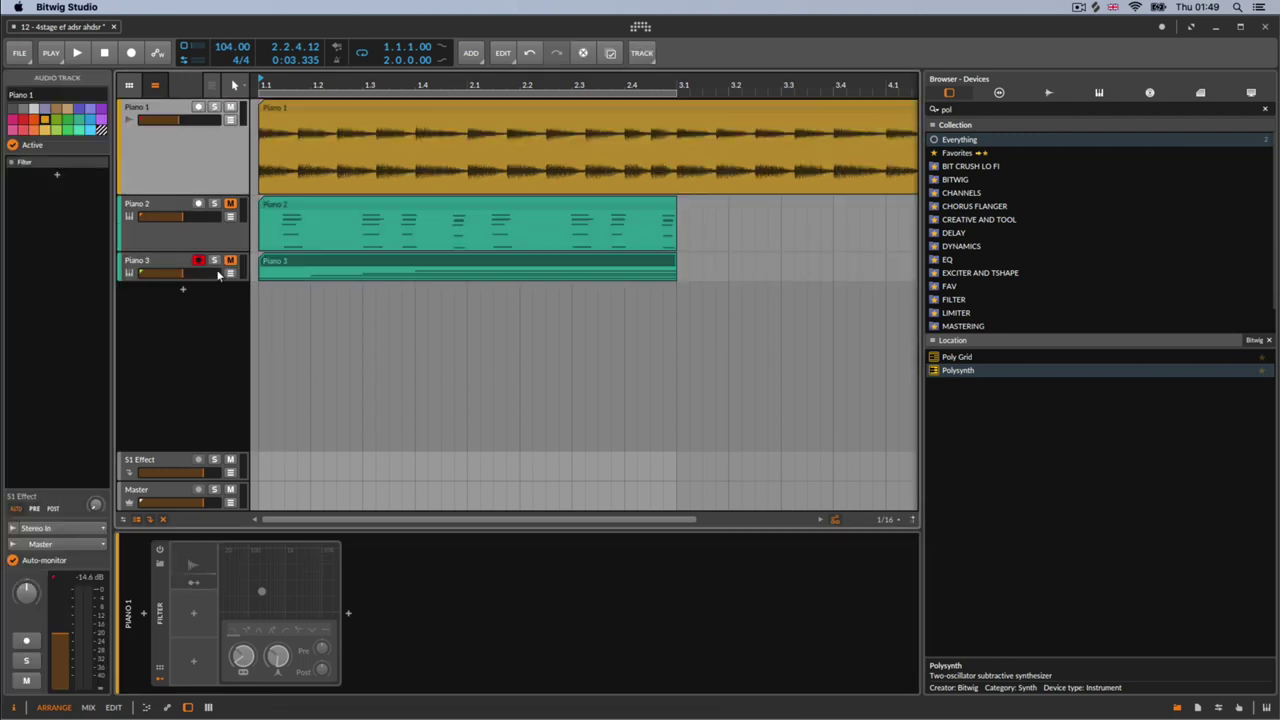
{"action": "left_click_drag", "start_coordinate": [220, 283], "coordinate": [222, 276]}
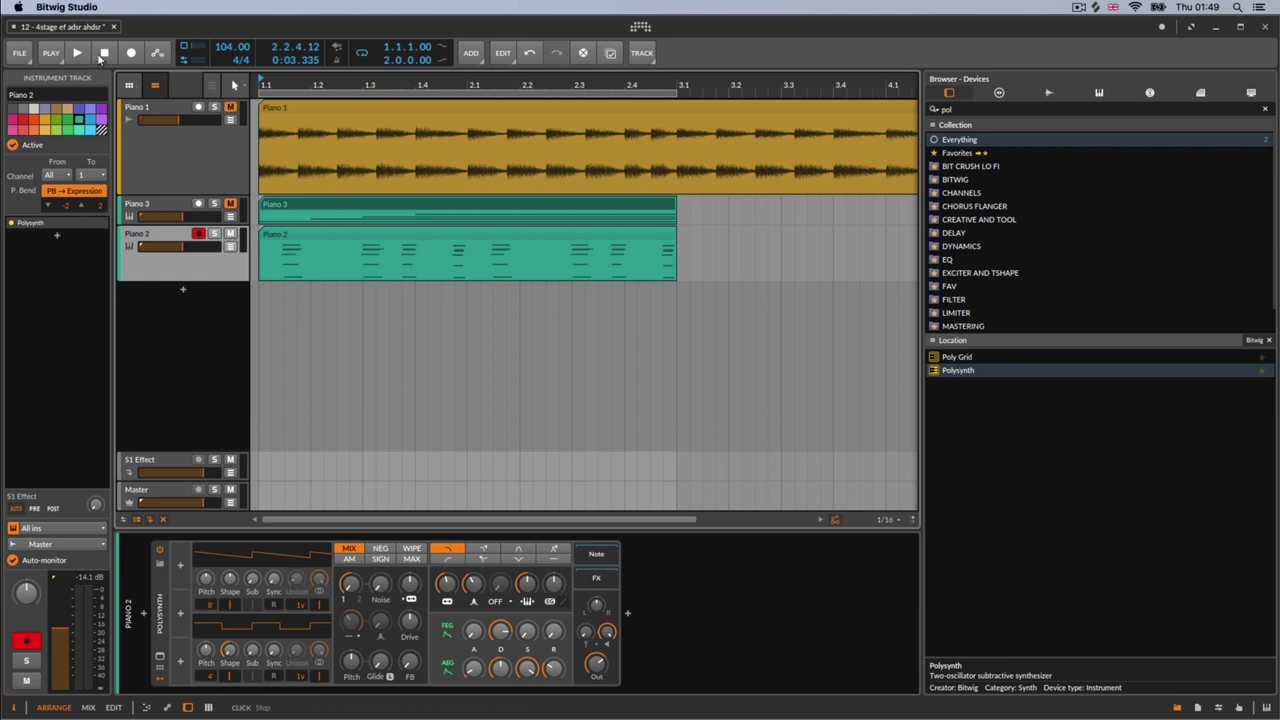
Play the arrangement and raise the Piano 2 track's volume.
{"action": "left_click", "coordinate": [78, 54]}
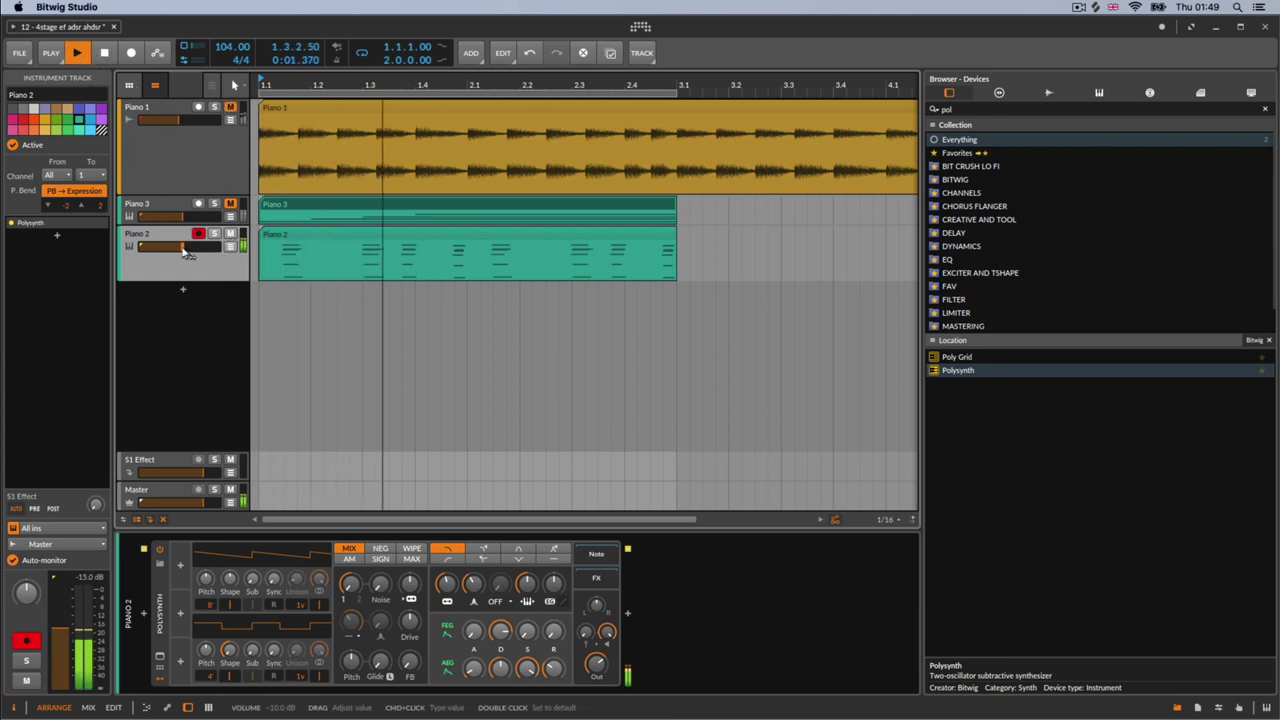
{"action": "left_click_drag", "start_coordinate": [190, 246], "coordinate": [195, 250]}
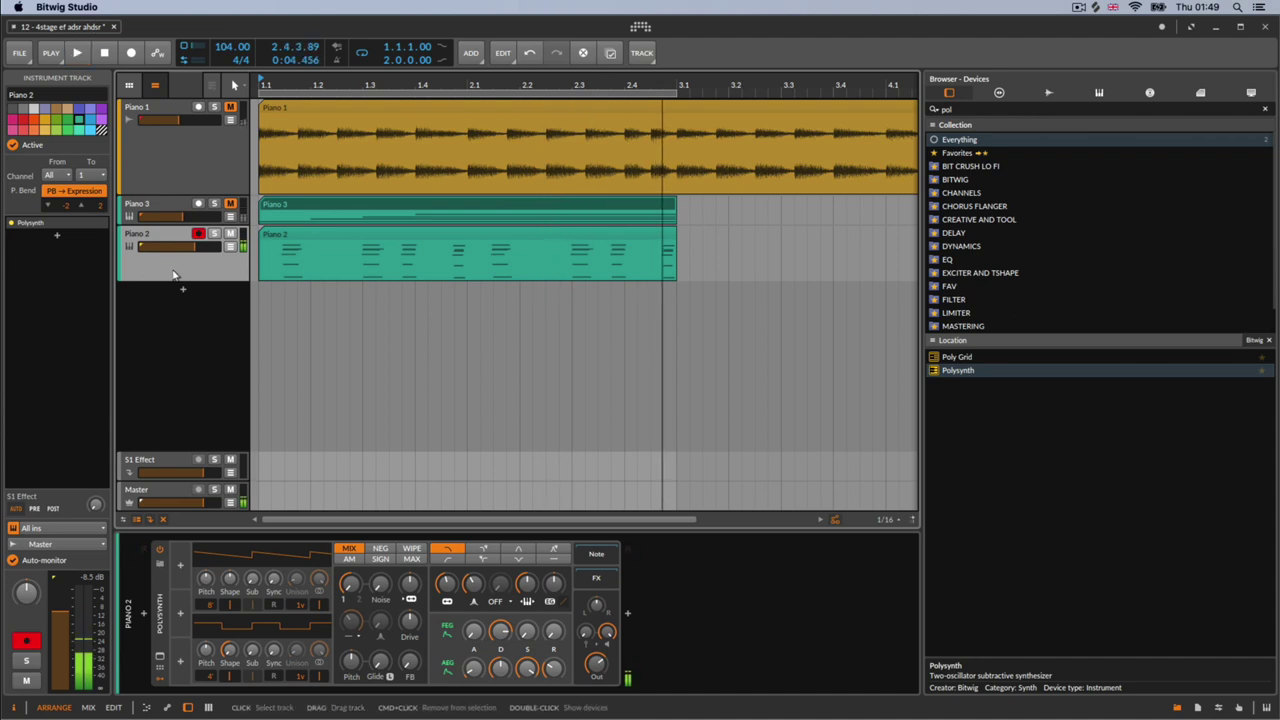
Add a 4-Stage modulator to Piano 2's Polysynth with its envelope editor expanded, and play the Piano 2 clip.
{"action": "left_click", "coordinate": [181, 565]}
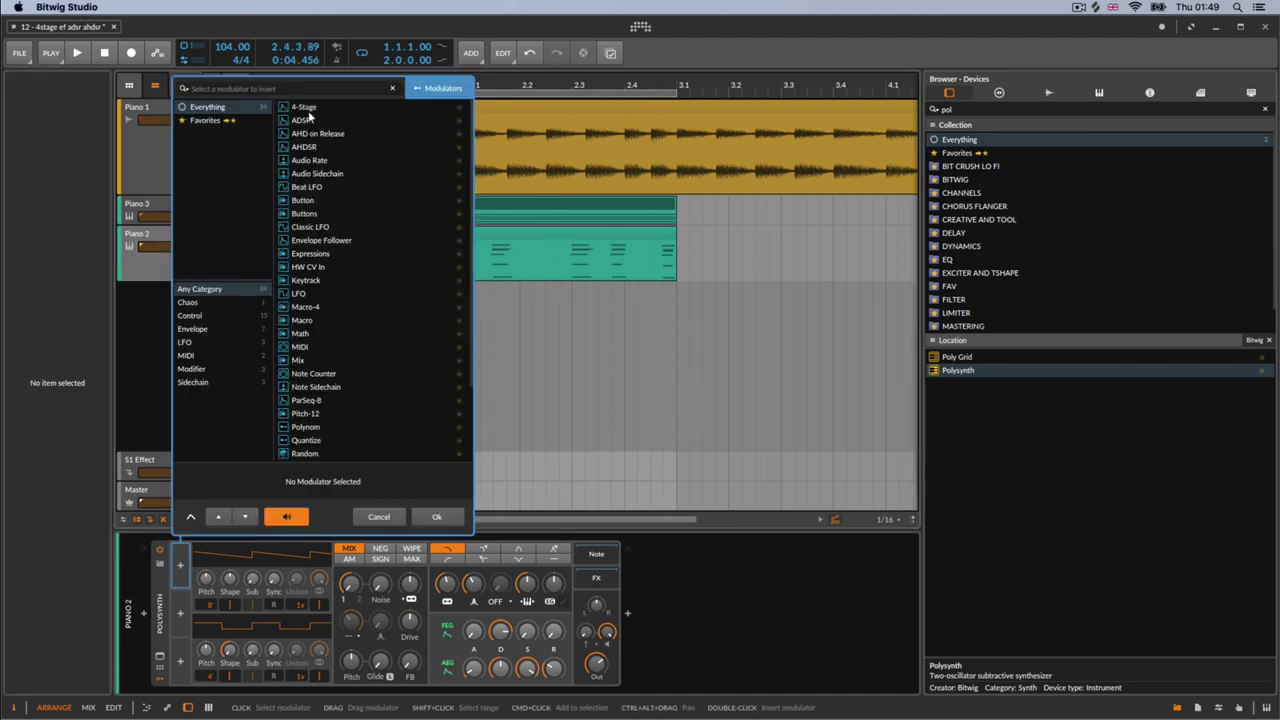
{"action": "left_click", "coordinate": [305, 107]}
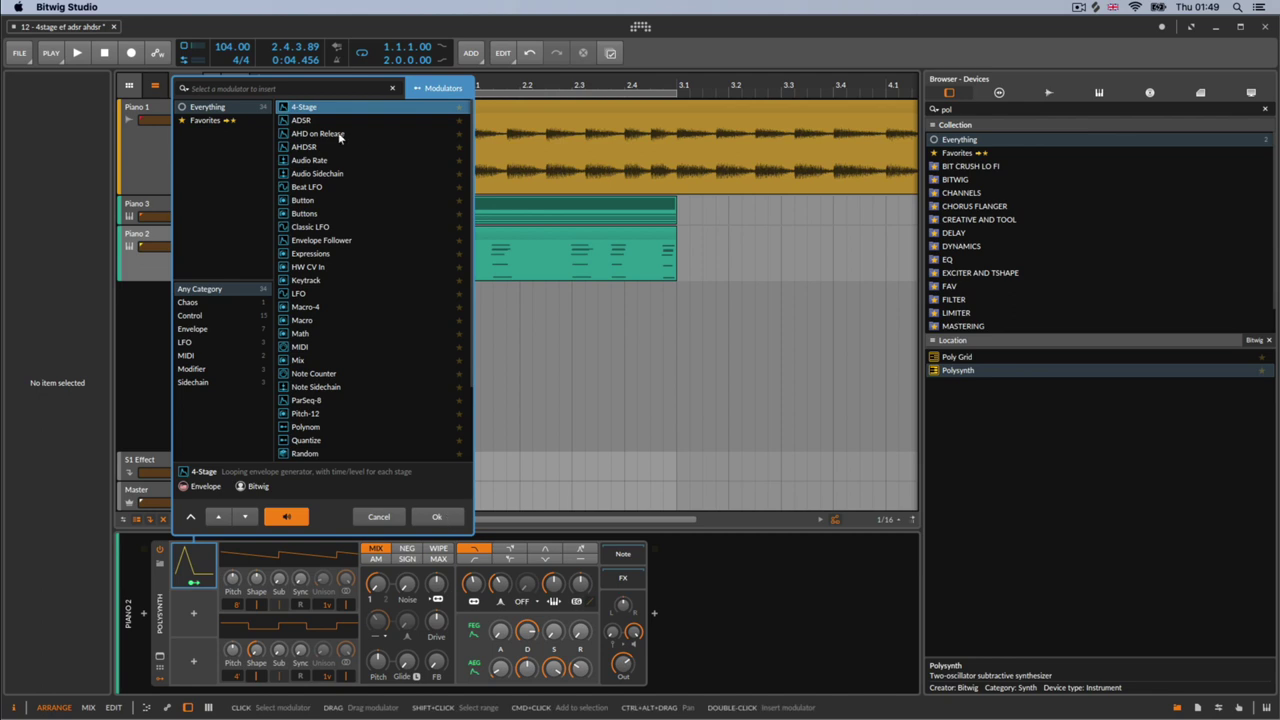
{"action": "left_click", "coordinate": [437, 517]}
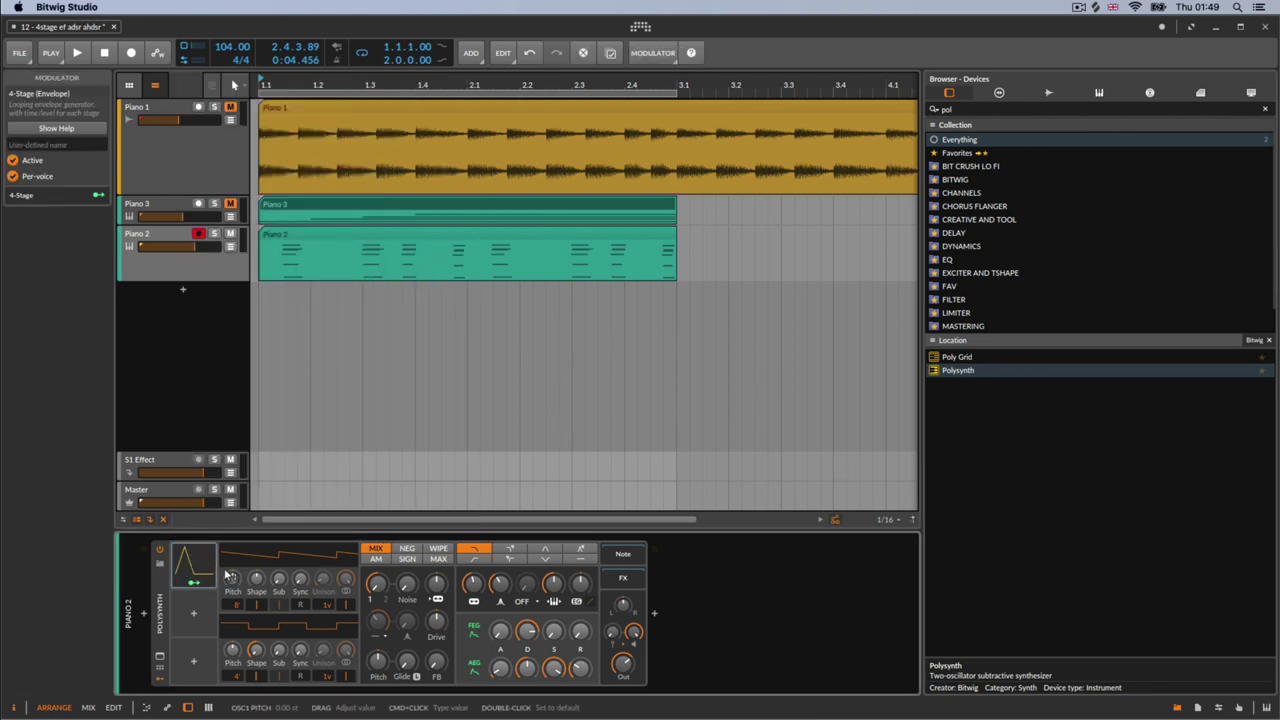
{"action": "left_click", "coordinate": [212, 566]}
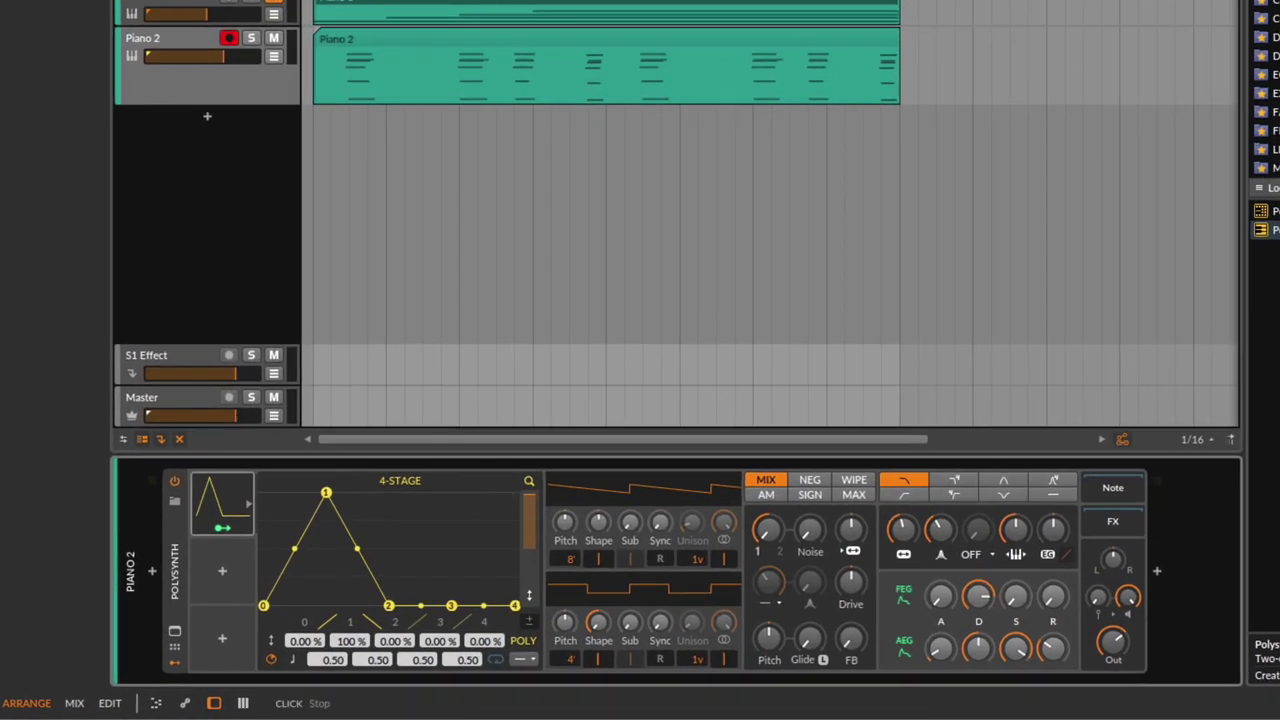
{"action": "key", "text": "space"}
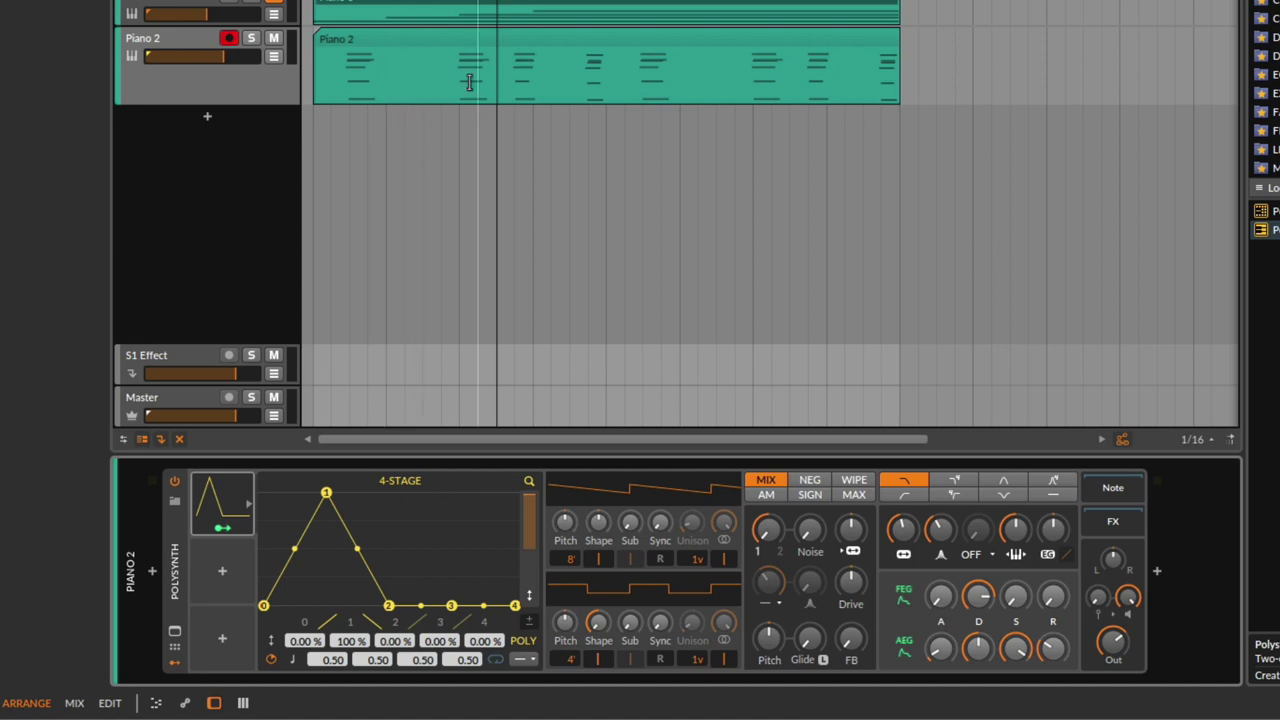
{"action": "left_click", "coordinate": [644, 80]}
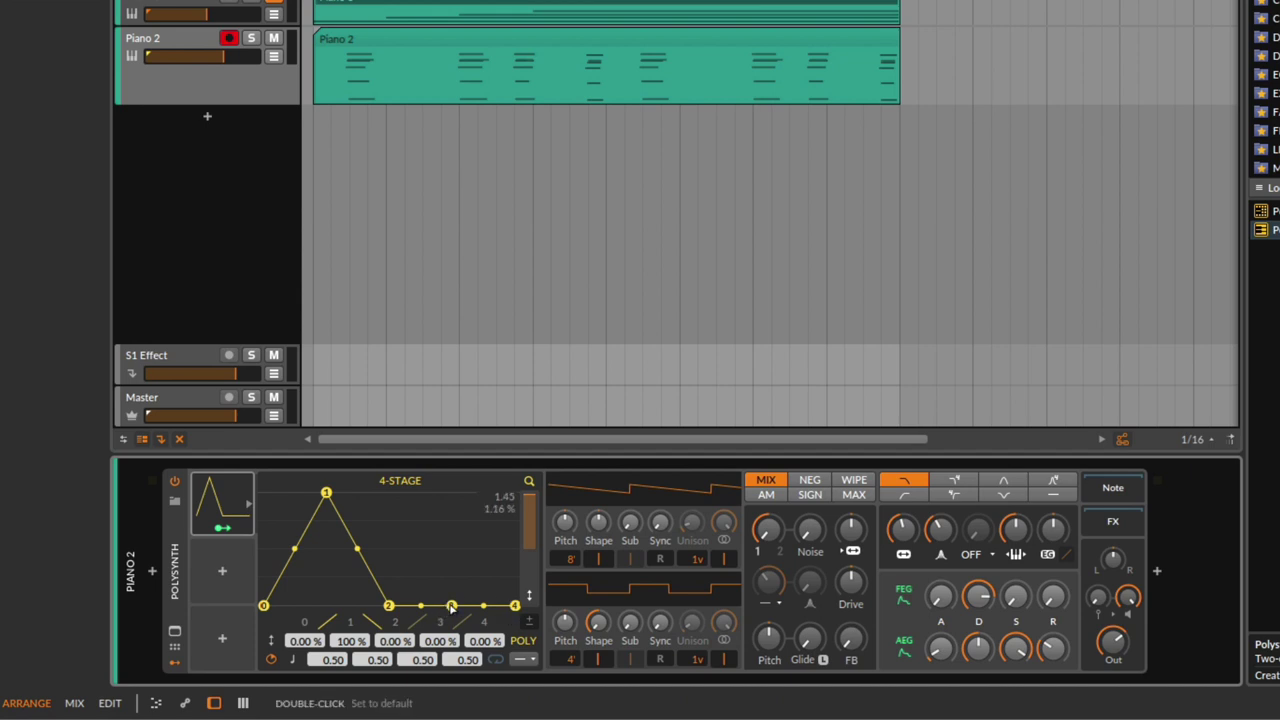
Try out different times and levels for points 1, 2 and 3 of the 4-Stage envelope.
{"action": "left_click", "coordinate": [372, 546]}
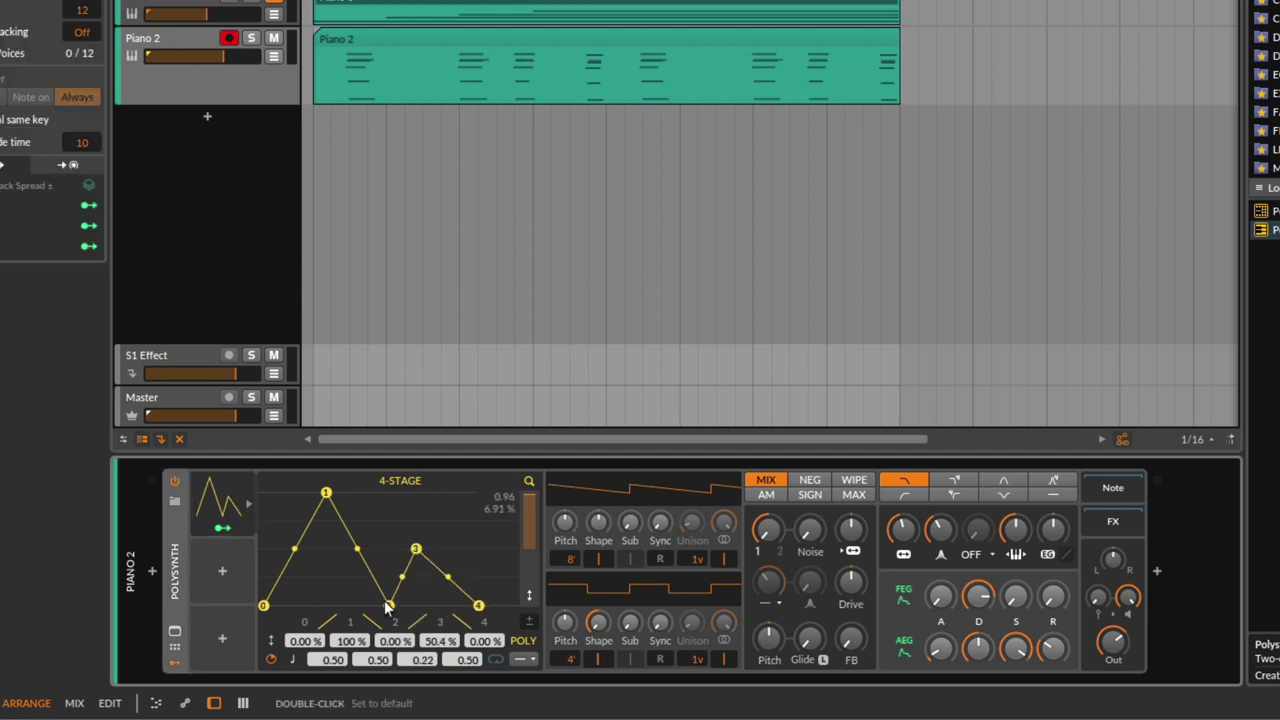
{"action": "left_click_drag", "start_coordinate": [389, 606], "coordinate": [364, 606]}
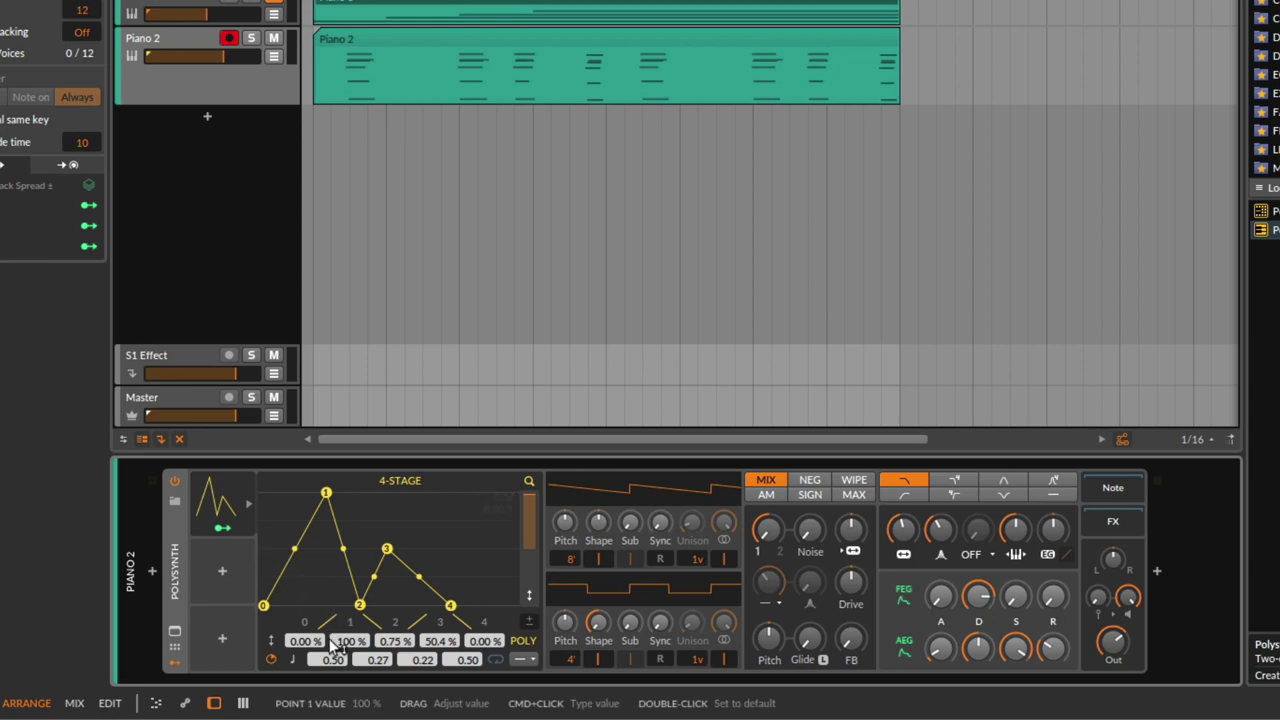
{"action": "left_click_drag", "start_coordinate": [359, 604], "coordinate": [362, 589]}
{"action": "left_click_drag", "start_coordinate": [358, 541], "coordinate": [330, 586]}
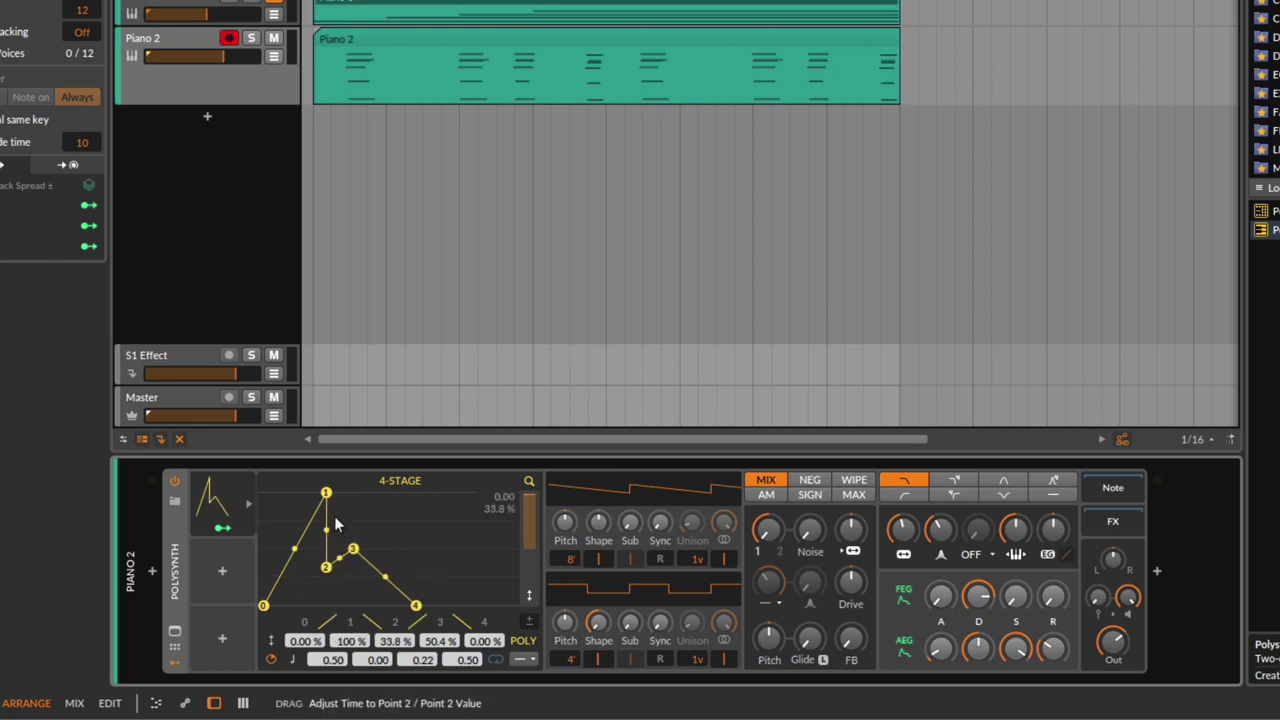
{"action": "left_click_drag", "start_coordinate": [328, 511], "coordinate": [397, 608]}
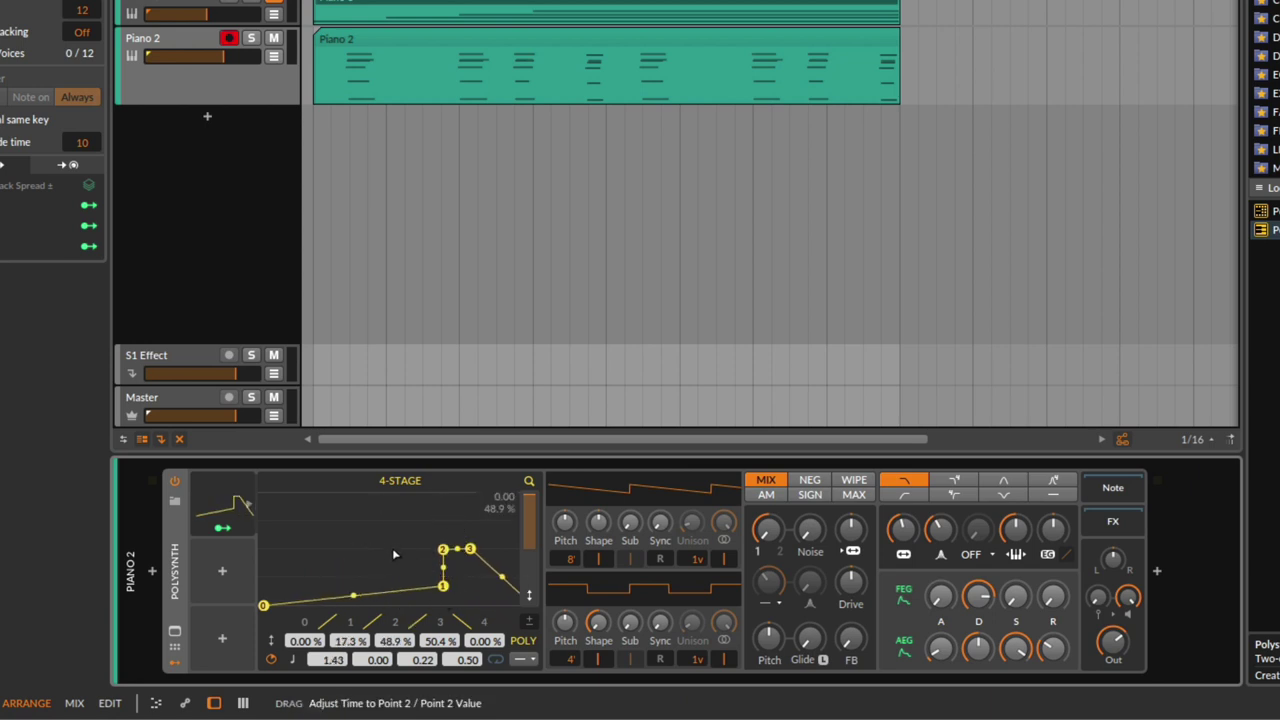
Shape the envelope into two peaks, with points 1–4 at about 80.5, 8.27, 75.9 and 4.51 % and times 0.39, 0.14, 0.37 and 0.19.
{"action": "left_click_drag", "start_coordinate": [443, 586], "coordinate": [356, 593]}
{"action": "left_click_drag", "start_coordinate": [385, 549], "coordinate": [400, 524]}
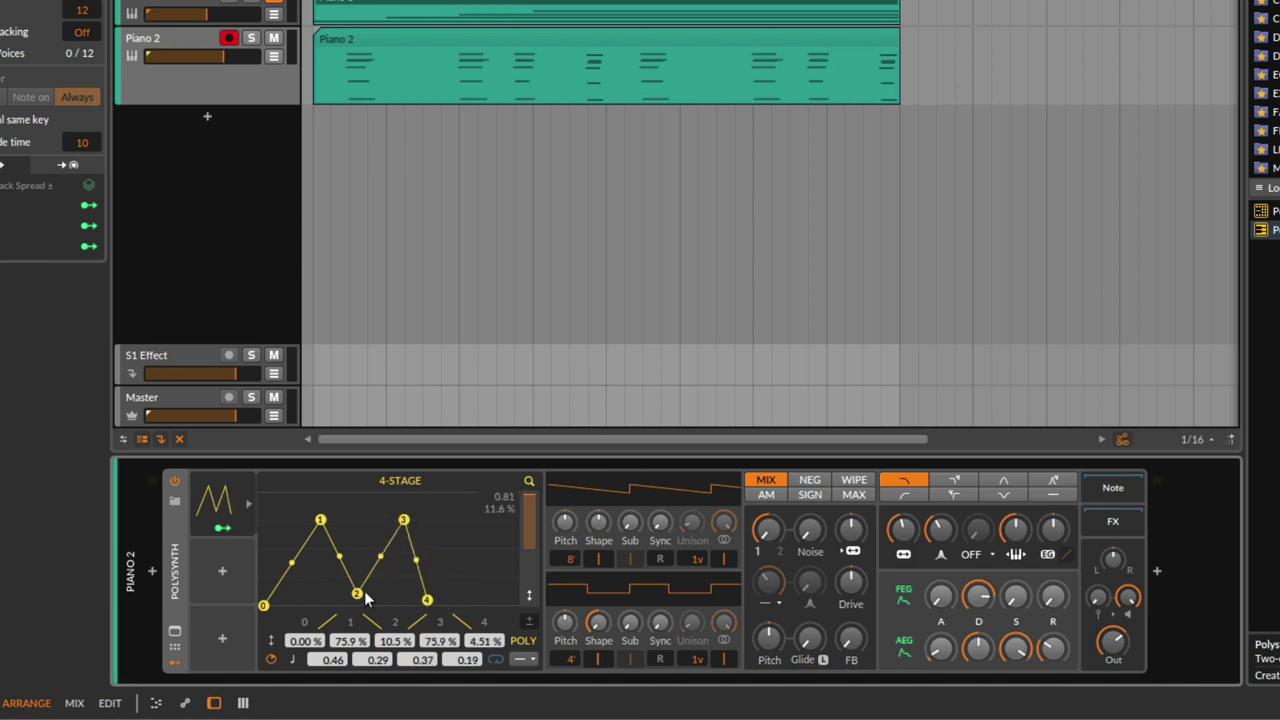
{"action": "left_click_drag", "start_coordinate": [365, 593], "coordinate": [343, 596]}
{"action": "left_click_drag", "start_coordinate": [320, 520], "coordinate": [314, 515]}
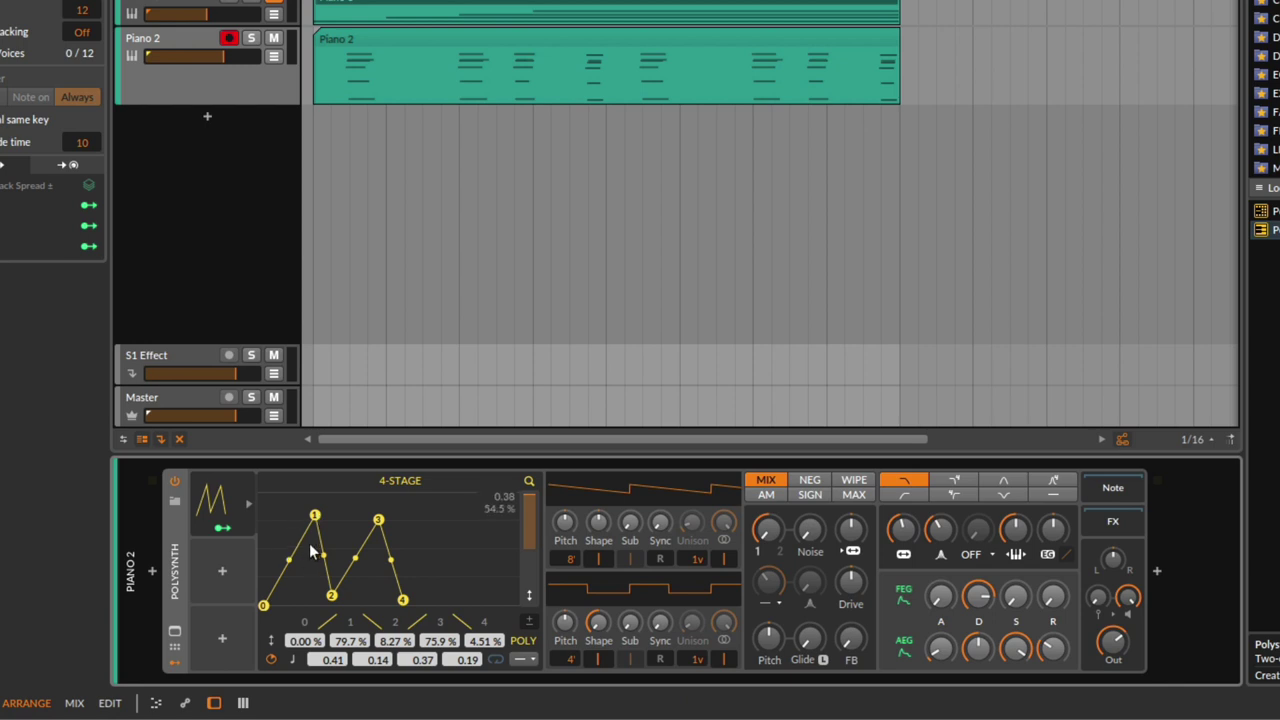
{"action": "left_click", "coordinate": [222, 531]}
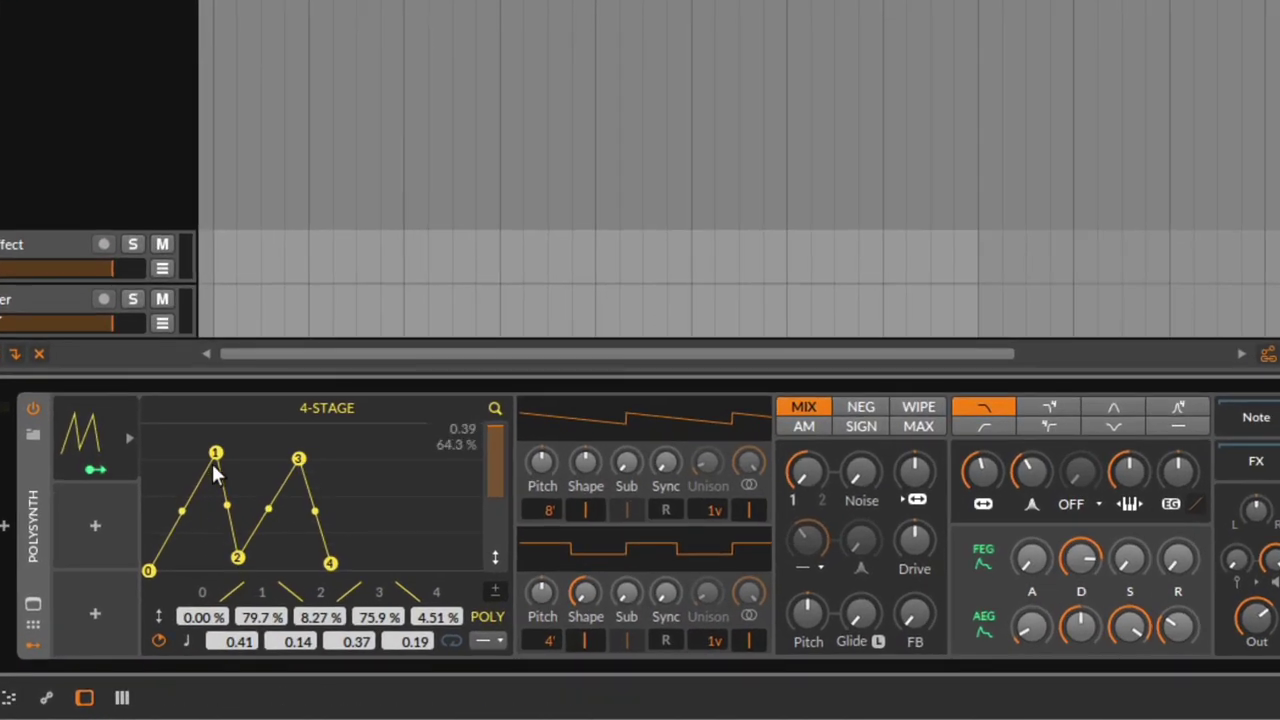
{"action": "left_click_drag", "start_coordinate": [215, 475], "coordinate": [170, 568]}
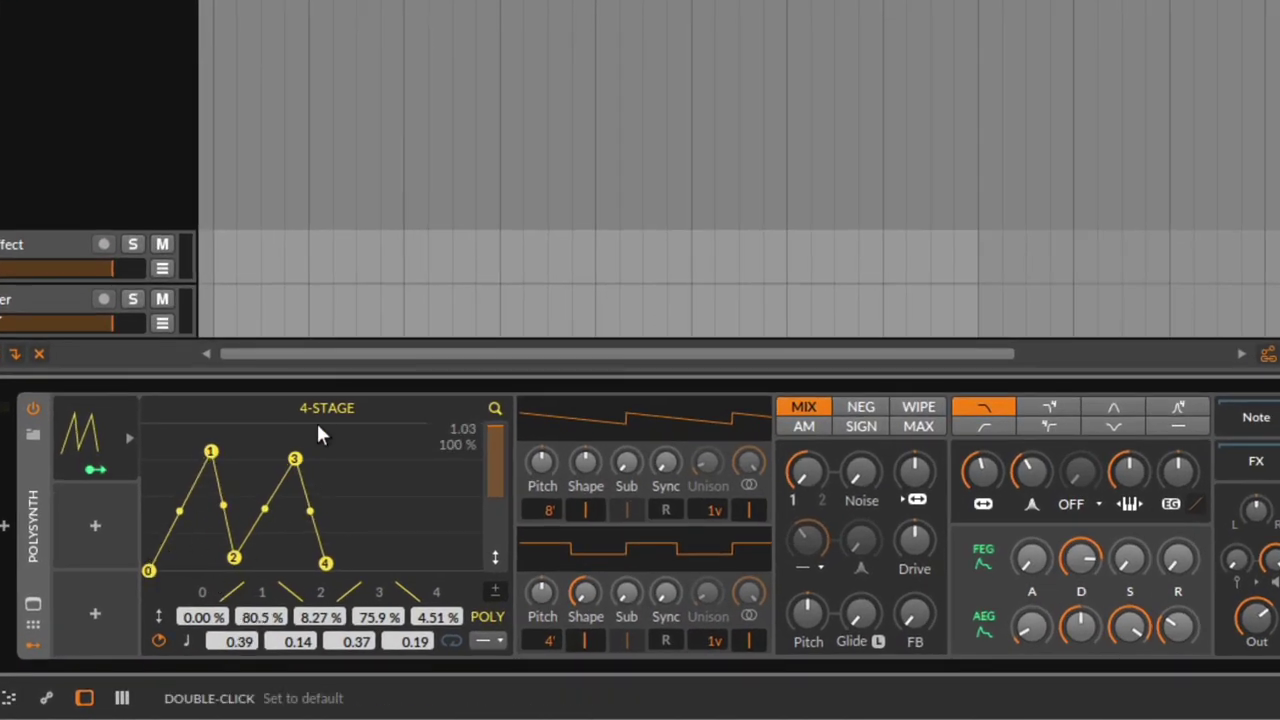
Map the 4-Stage envelope to the Polysynth's filter cutoff with an amount of 54.00, and lower the base cutoff.
{"action": "left_click", "coordinate": [95, 469]}
{"action": "left_click_drag", "start_coordinate": [975, 471], "coordinate": [983, 455]}
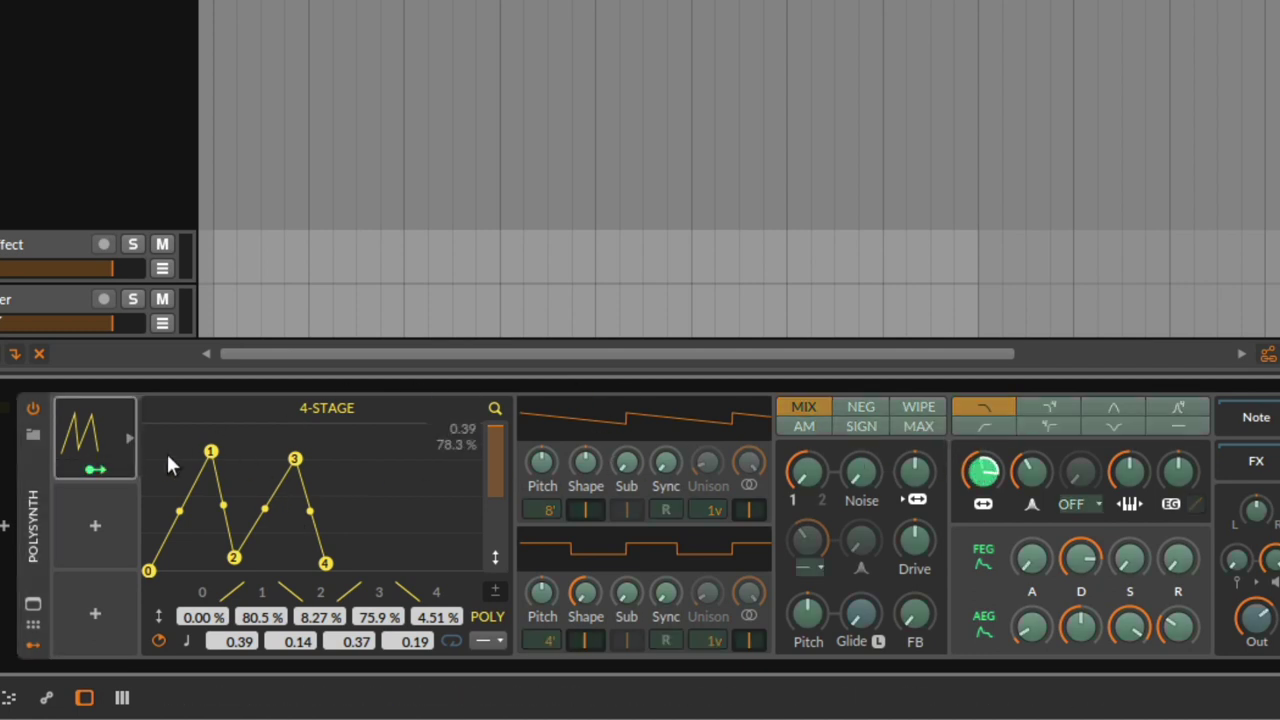
{"action": "left_click", "coordinate": [97, 471]}
{"action": "left_click_drag", "start_coordinate": [986, 480], "coordinate": [986, 495]}
Play the arrangement at the existing tempo and again with the tempo lowered to 36.00 BPM.
{"action": "key", "text": "space"}
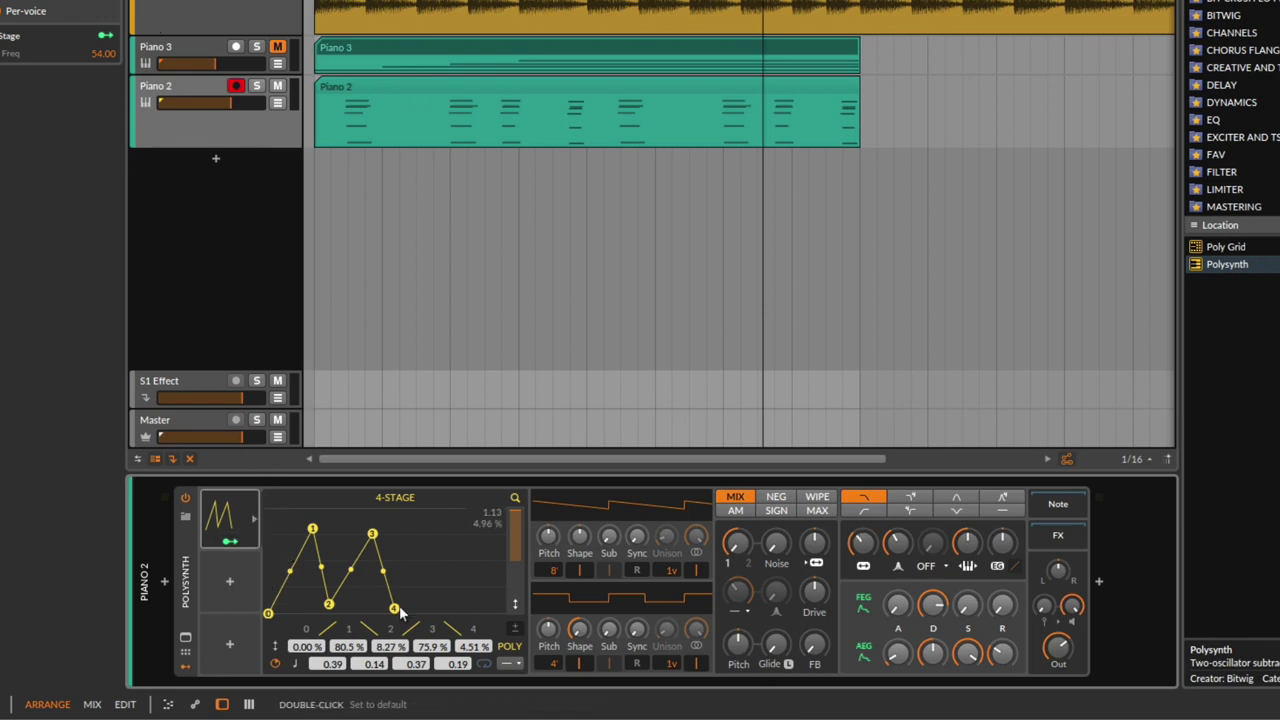
{"action": "key", "text": "space"}
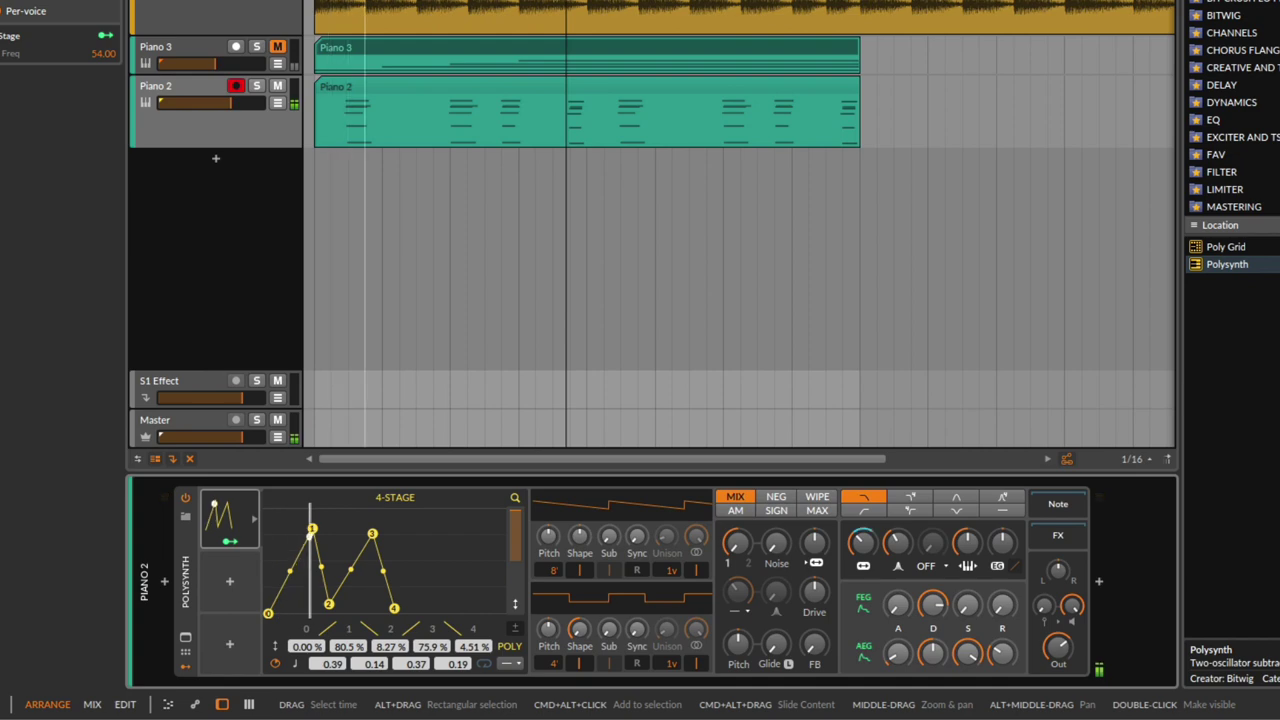
{"action": "key", "text": "space"}
{"action": "key", "text": "plus"}
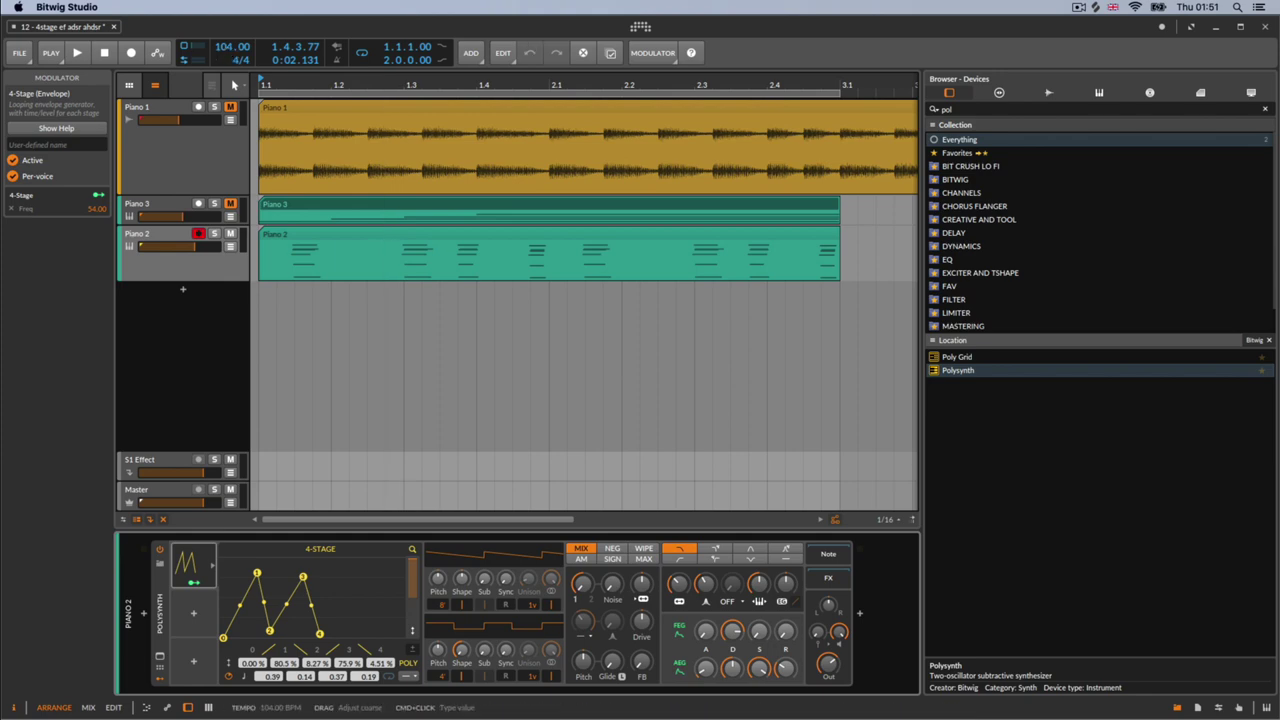
{"action": "left_click_drag", "start_coordinate": [232, 46], "coordinate": [232, 110]}
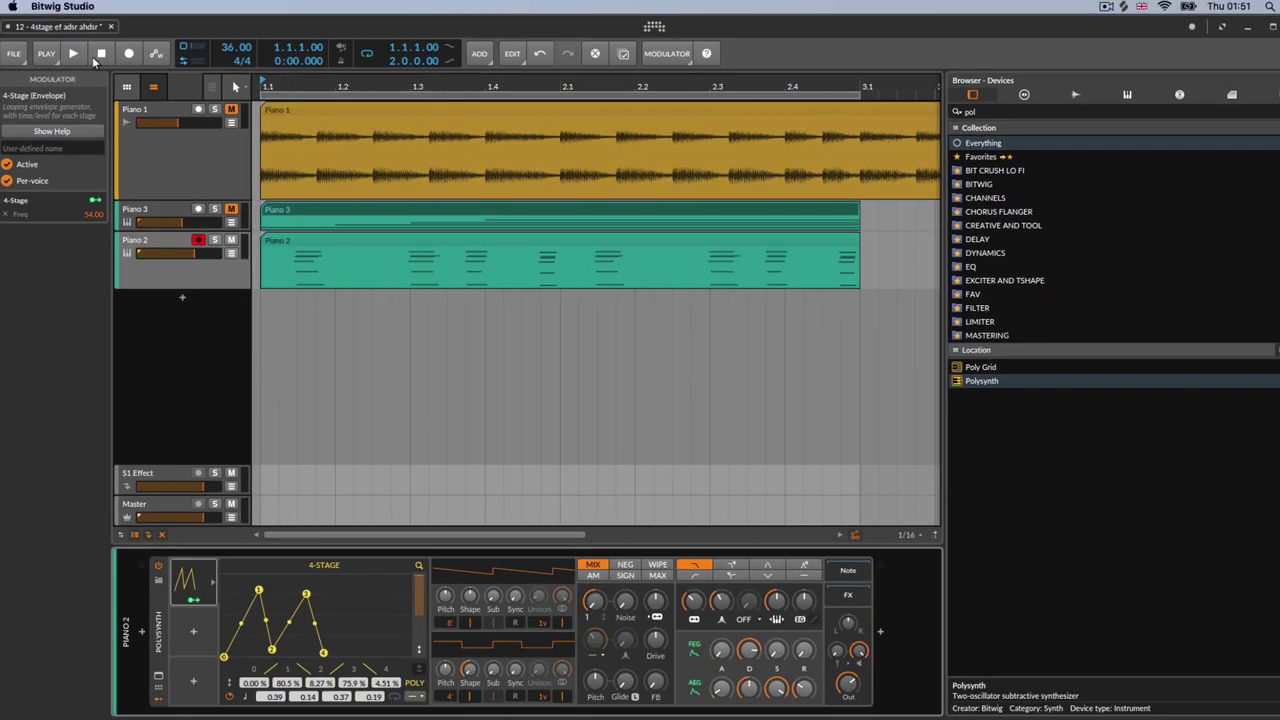
{"action": "left_click", "coordinate": [22, 62]}
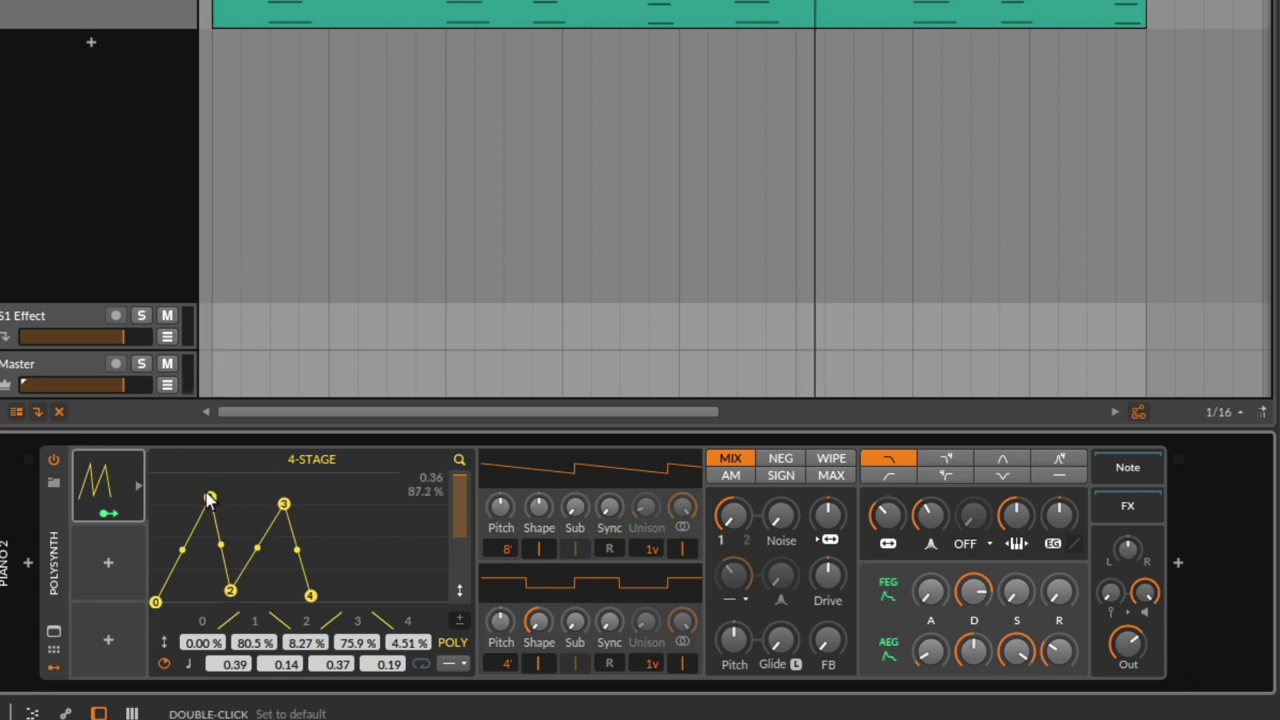
Narrow both peaks, with points 1–4 at about 85.7, 0, 84.2 and 0 % and times 0.17, 0.10, 0.12 and 0.14, and play.
{"action": "left_click_drag", "start_coordinate": [210, 497], "coordinate": [178, 491]}
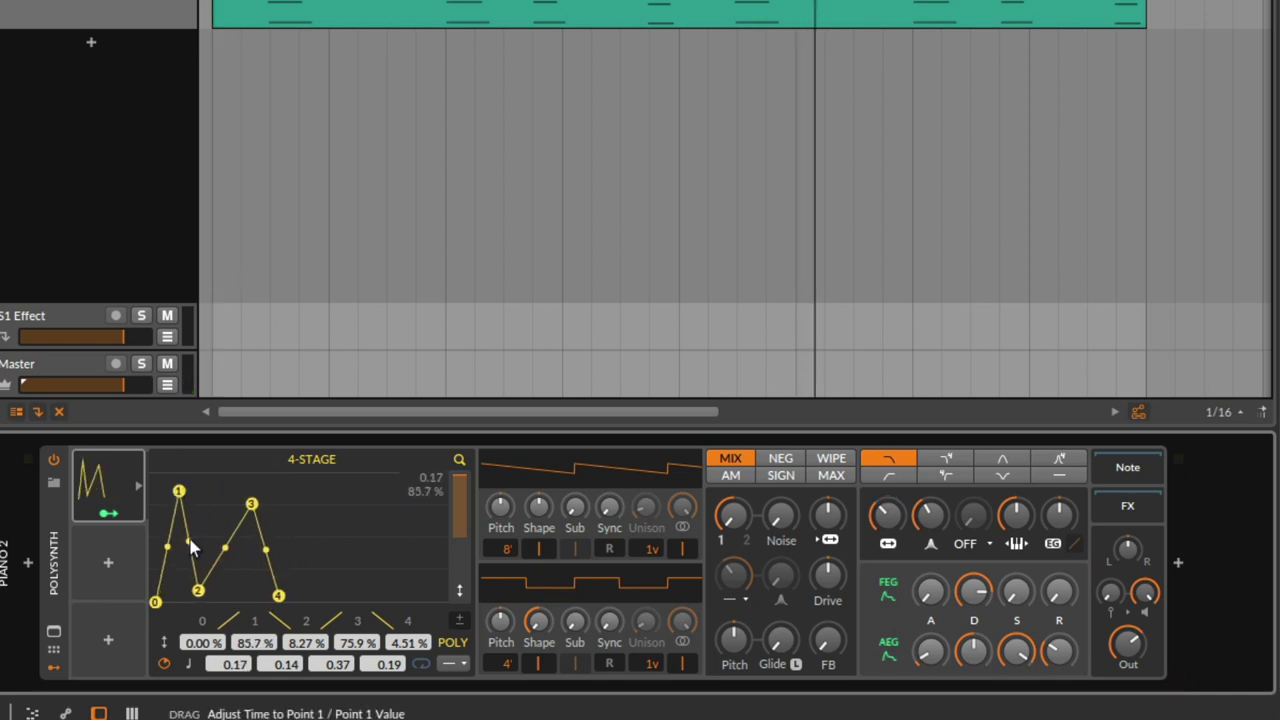
{"action": "left_click_drag", "start_coordinate": [253, 503], "coordinate": [215, 493]}
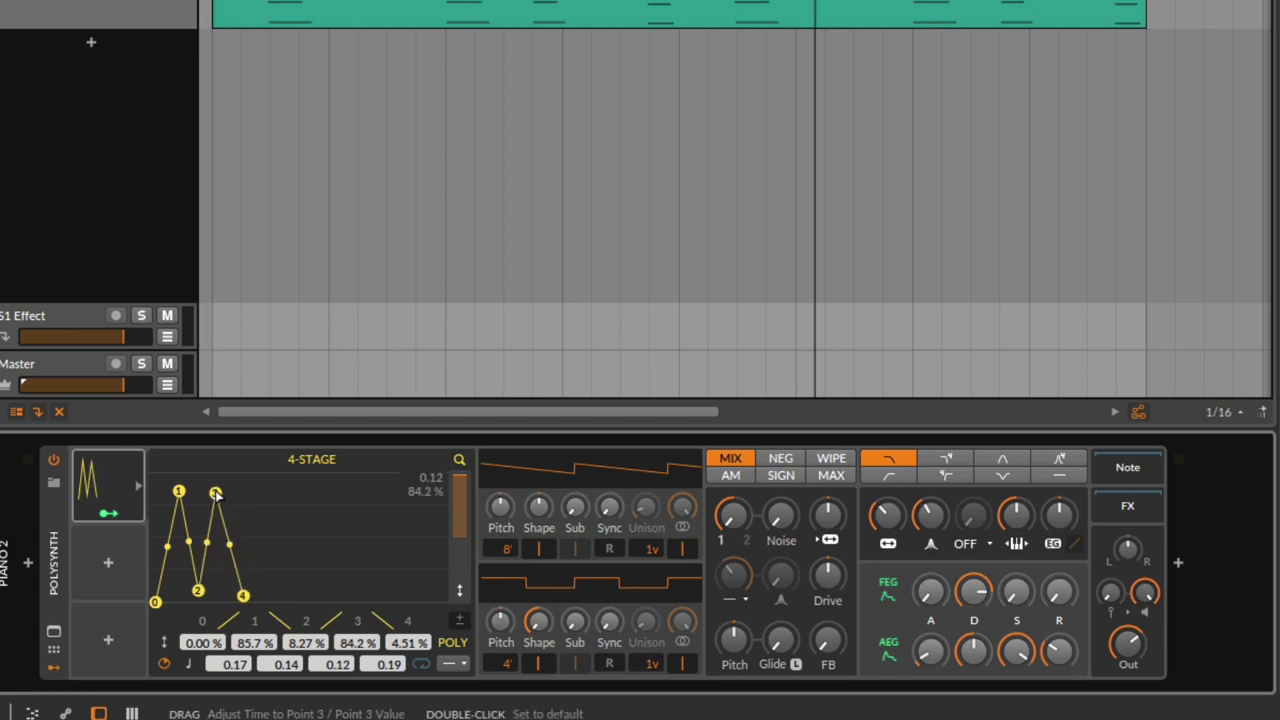
{"action": "left_click_drag", "start_coordinate": [243, 597], "coordinate": [193, 602]}
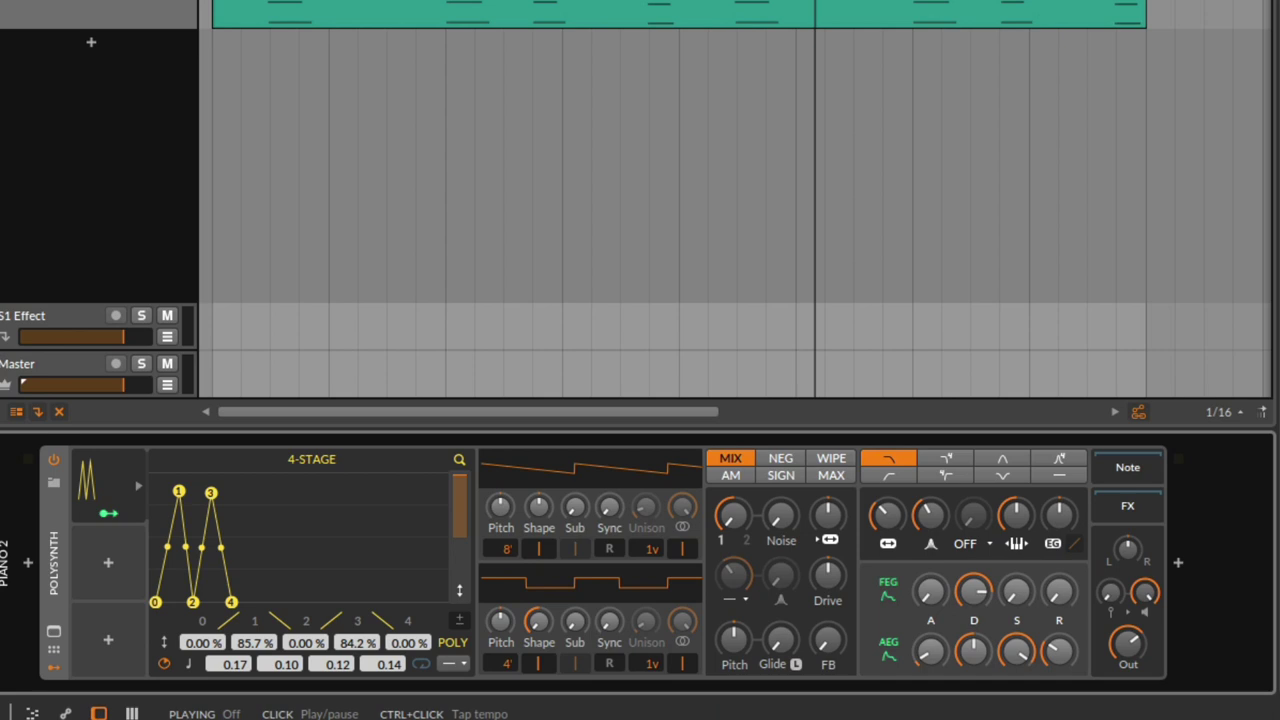
{"action": "key", "text": "space"}
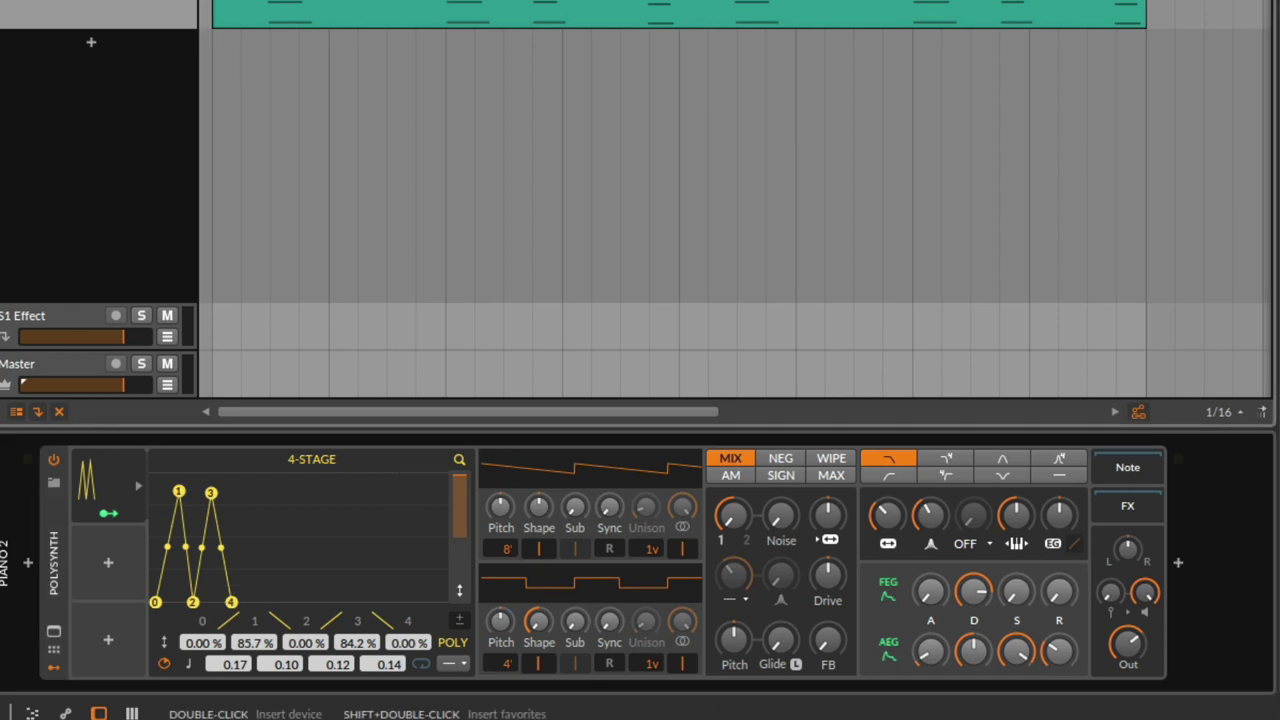
Widen the peaks to about 99.2 % and 90.2 % with times 0.31, 0.20, 0.33 and 0.24, and bend all four curves outward into rounded arches.
{"action": "left_click_drag", "start_coordinate": [231, 602], "coordinate": [242, 603]}
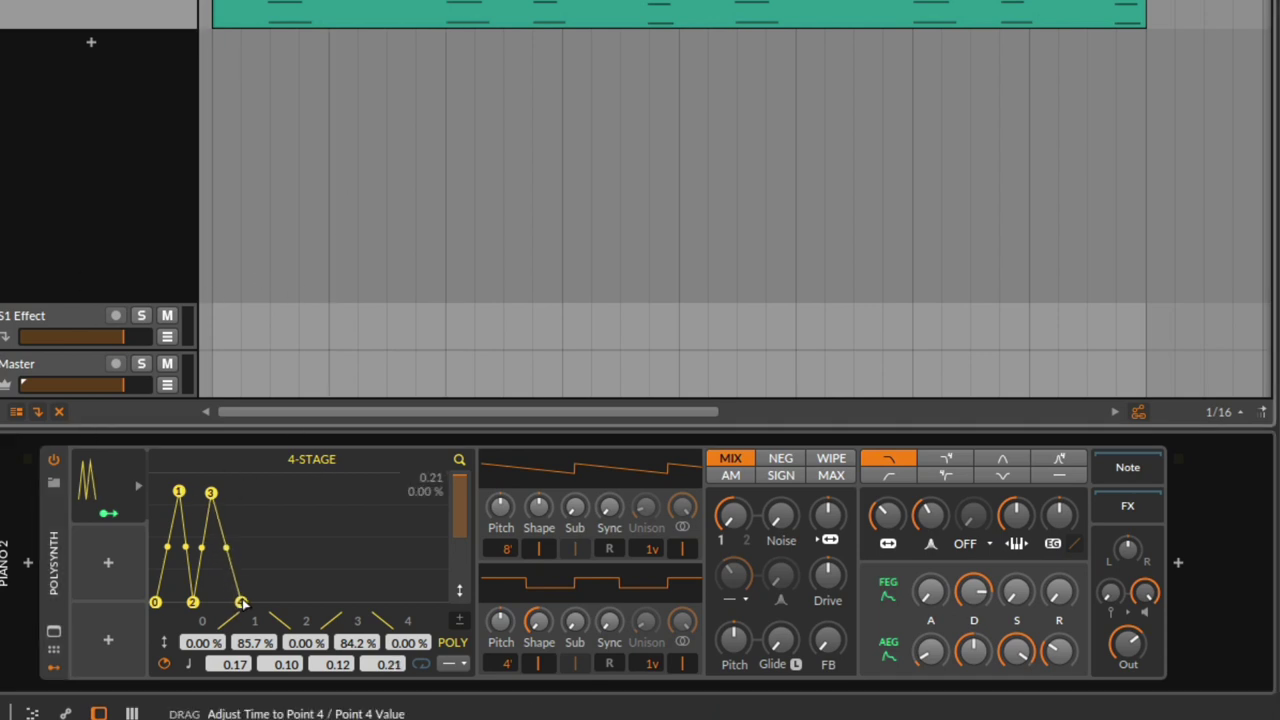
{"action": "left_click_drag", "start_coordinate": [210, 493], "coordinate": [252, 487]}
{"action": "left_click_drag", "start_coordinate": [192, 601], "coordinate": [207, 596]}
{"action": "left_click_drag", "start_coordinate": [178, 491], "coordinate": [199, 473]}
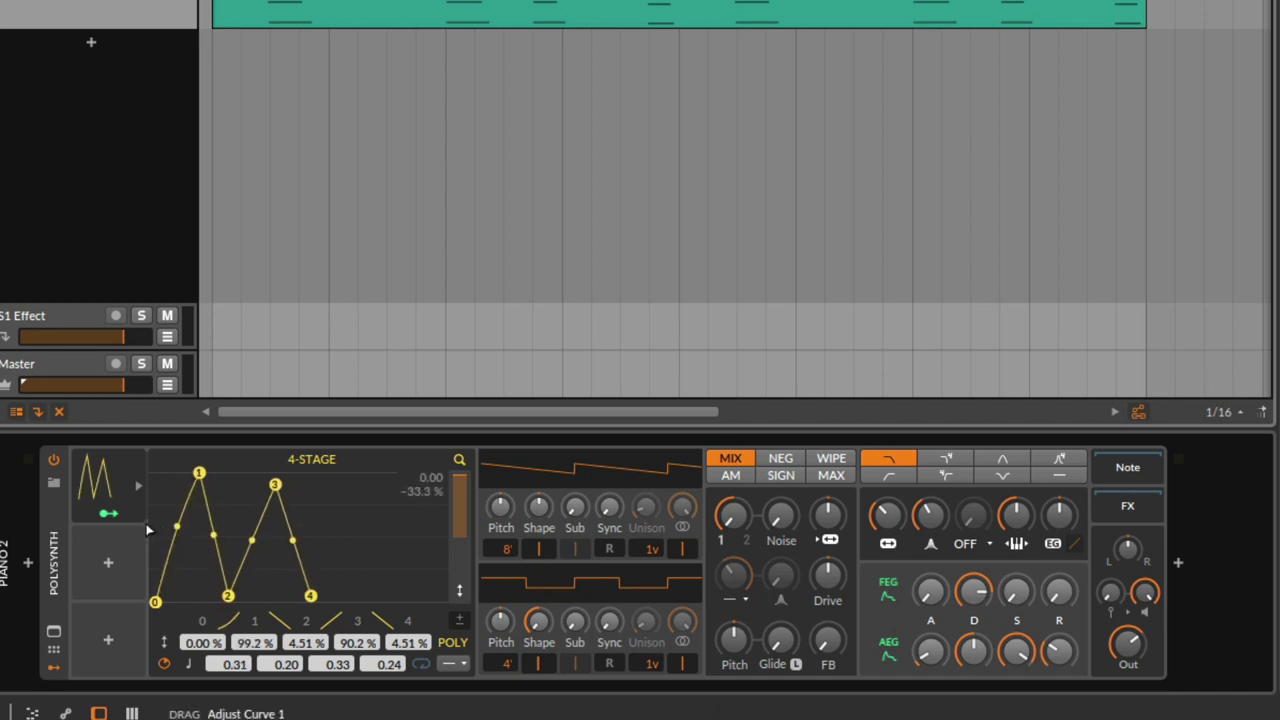
{"action": "left_click_drag", "start_coordinate": [148, 530], "coordinate": [123, 474]}
{"action": "left_click_drag", "start_coordinate": [214, 536], "coordinate": [242, 487]}
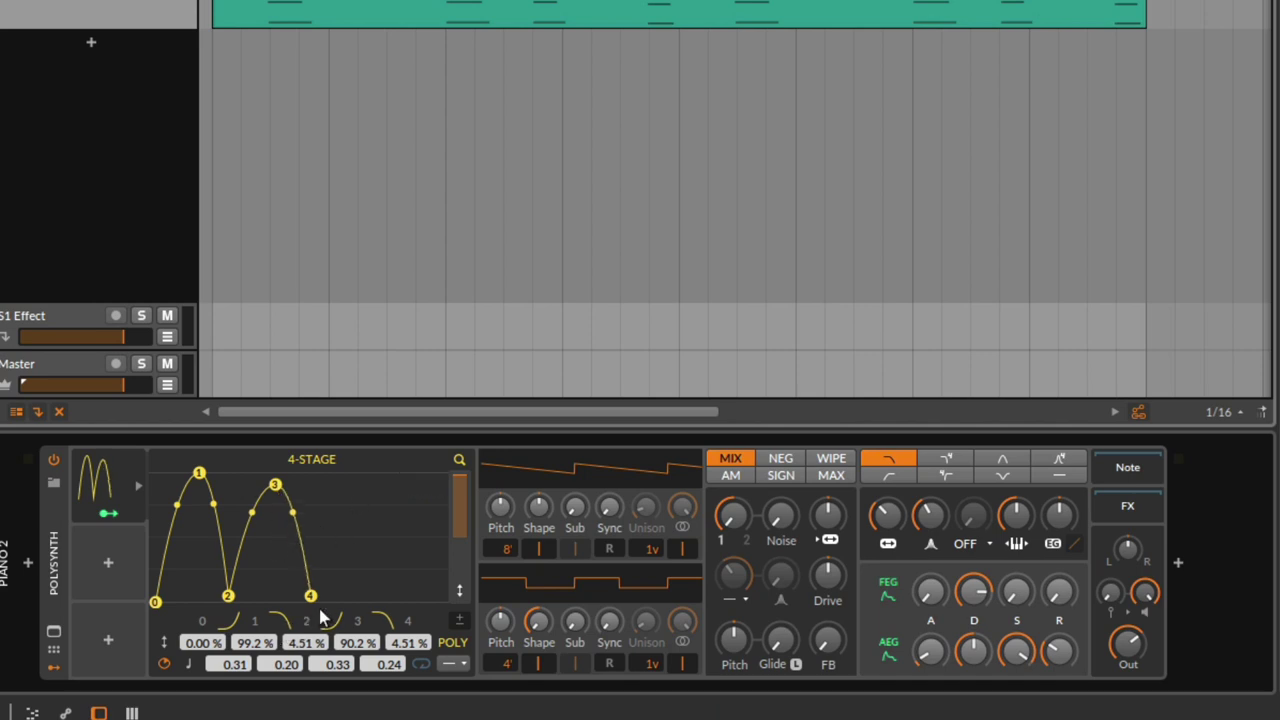
Adjust the envelope times to about 0.18, 0.20, 0.20 and 0.39, with point 1 at 96.2 % and point 4 at 6.77 %, and play.
{"action": "left_click_drag", "start_coordinate": [311, 597], "coordinate": [286, 598]}
{"action": "mouse_move", "coordinate": [224, 497]}
{"action": "left_mouse_down"}
{"action": "mouse_move", "coordinate": [249, 491]}
{"action": "mouse_move", "coordinate": [237, 490]}
{"action": "left_mouse_up"}
{"action": "left_click_drag", "start_coordinate": [248, 597], "coordinate": [322, 594]}
{"action": "key", "text": "space"}
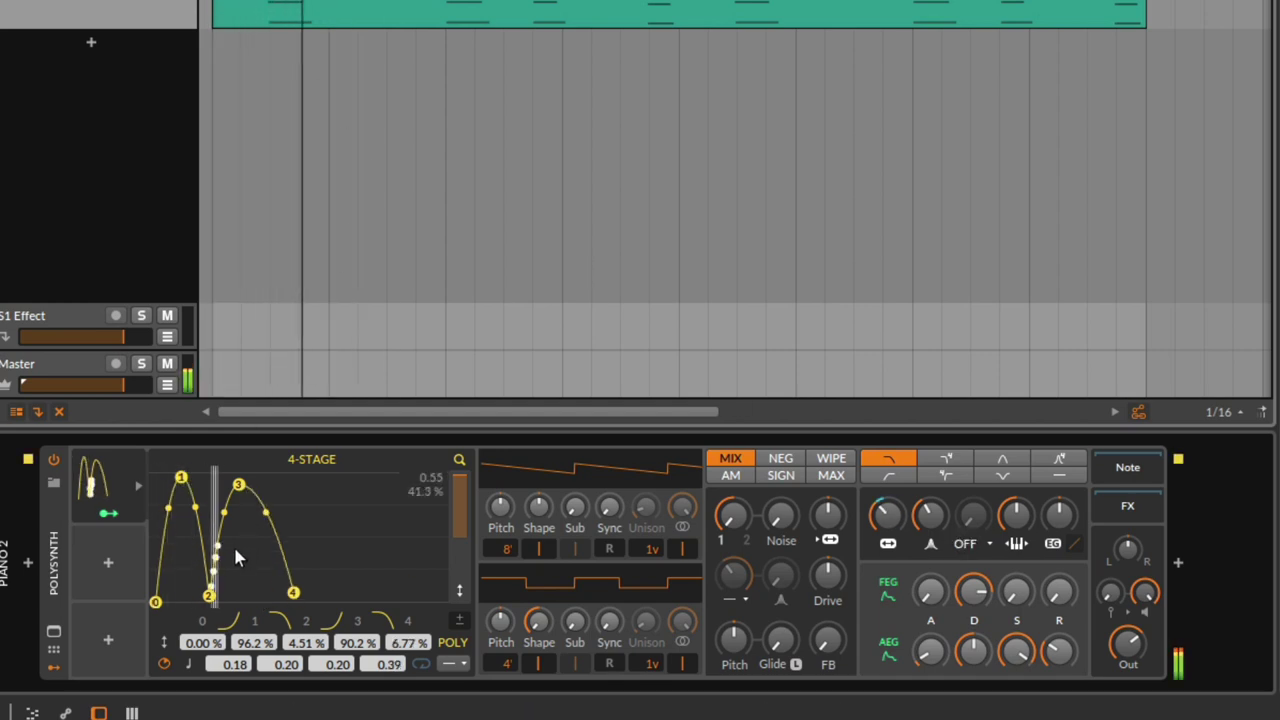
Set point 4 to about 0.19 at 4.51 %, straighten the rise to point 1, and play with the stage times in beats.
{"action": "left_click_drag", "start_coordinate": [293, 593], "coordinate": [268, 597]}
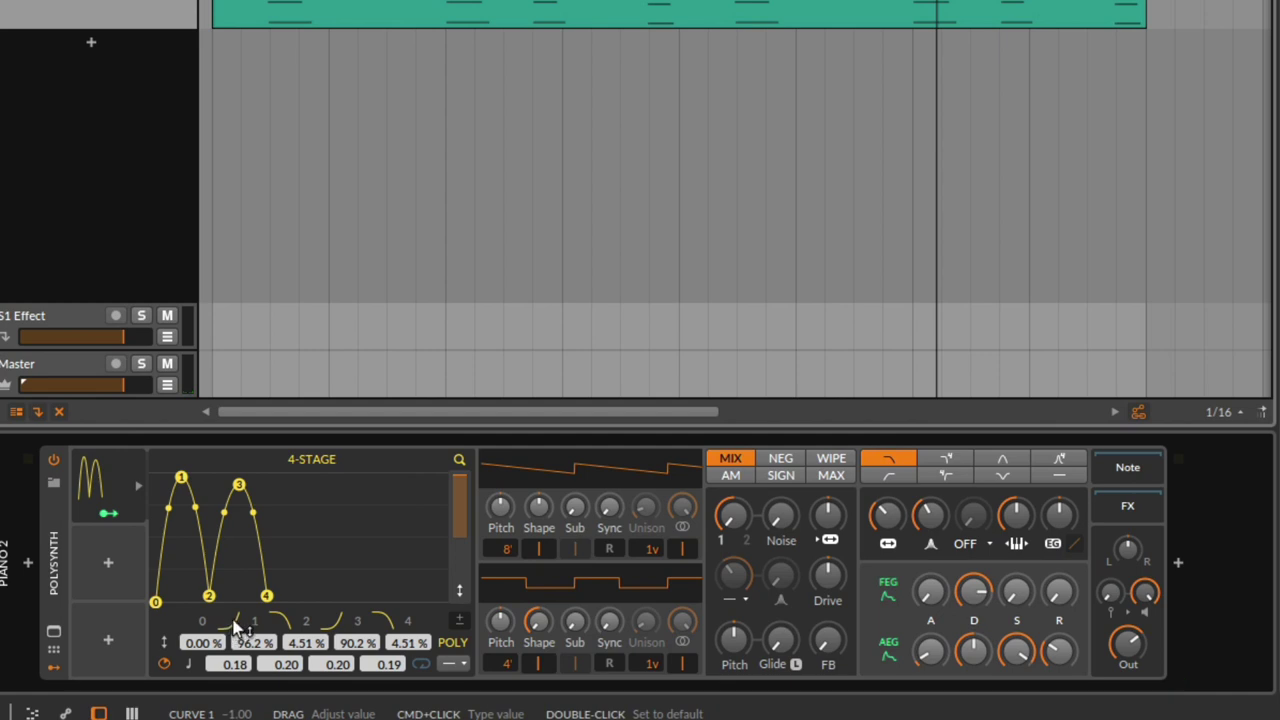
{"action": "left_click_drag", "start_coordinate": [236, 627], "coordinate": [236, 622]}
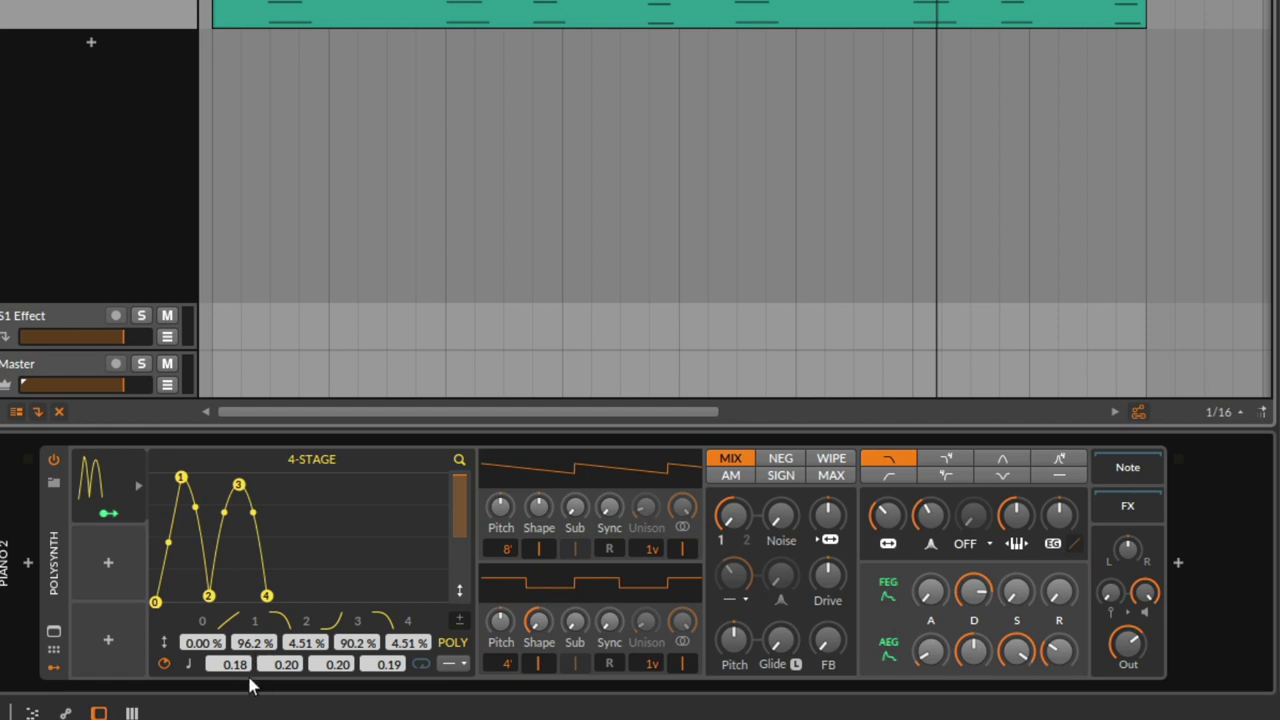
{"action": "key", "text": "space"}
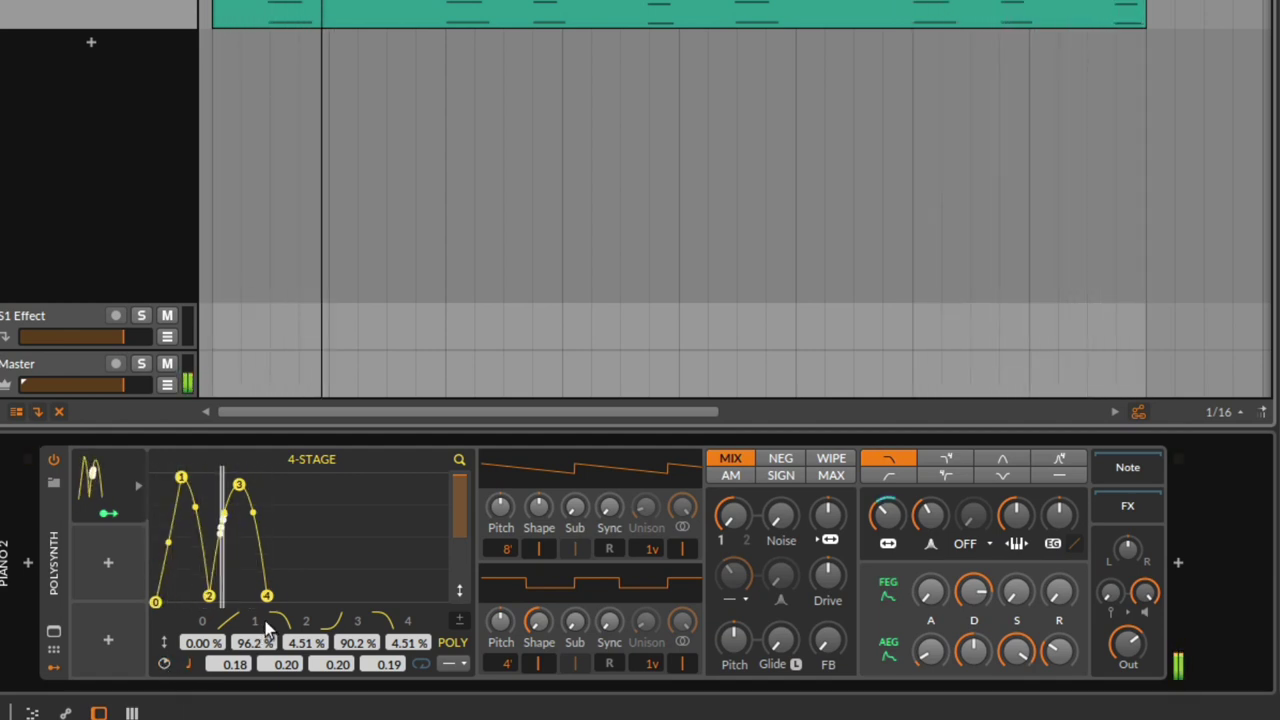
Set points 1 and 3 to 100 % with times of about 0.22 and 0.18, and points 2 and 4 to 0 %.
{"action": "mouse_move", "coordinate": [236, 664]}
{"action": "left_mouse_down"}
{"action": "mouse_move", "coordinate": [236, 585]}
{"action": "mouse_move", "coordinate": [236, 668]}
{"action": "left_mouse_up"}
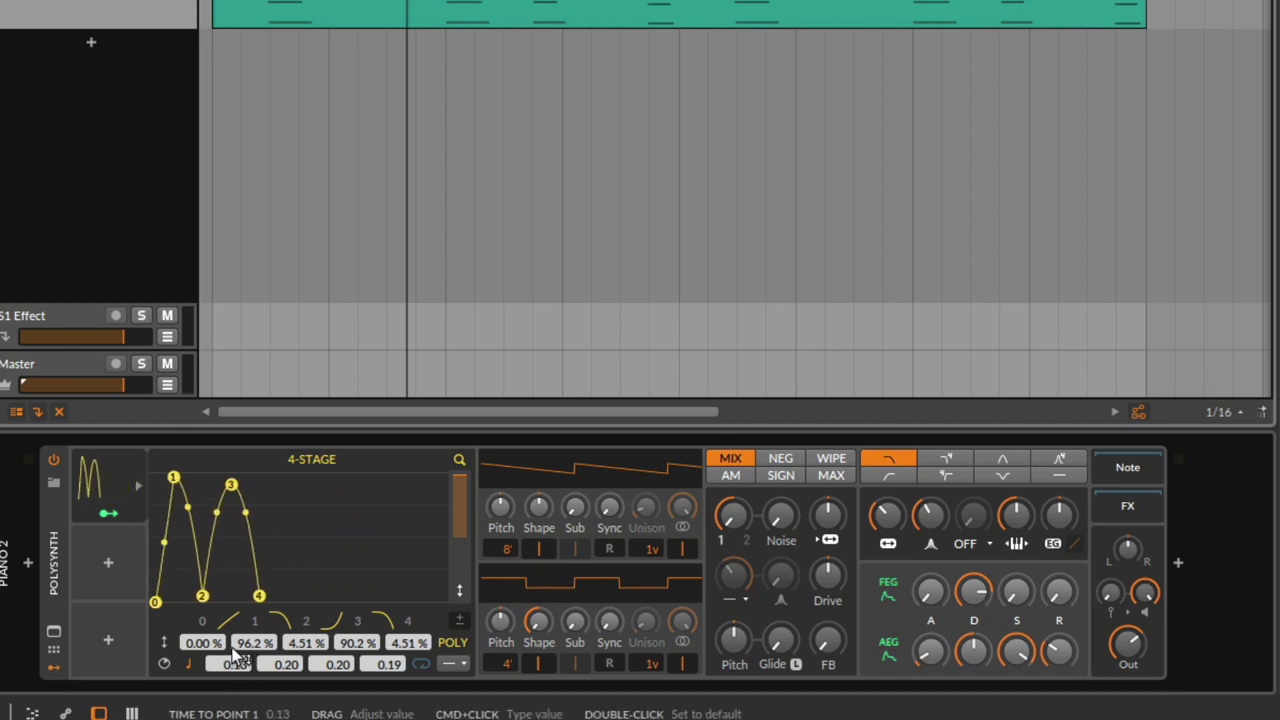
{"action": "mouse_move", "coordinate": [173, 478]}
{"action": "left_mouse_down"}
{"action": "mouse_move", "coordinate": [203, 473]}
{"action": "mouse_move", "coordinate": [186, 472]}
{"action": "left_mouse_up"}
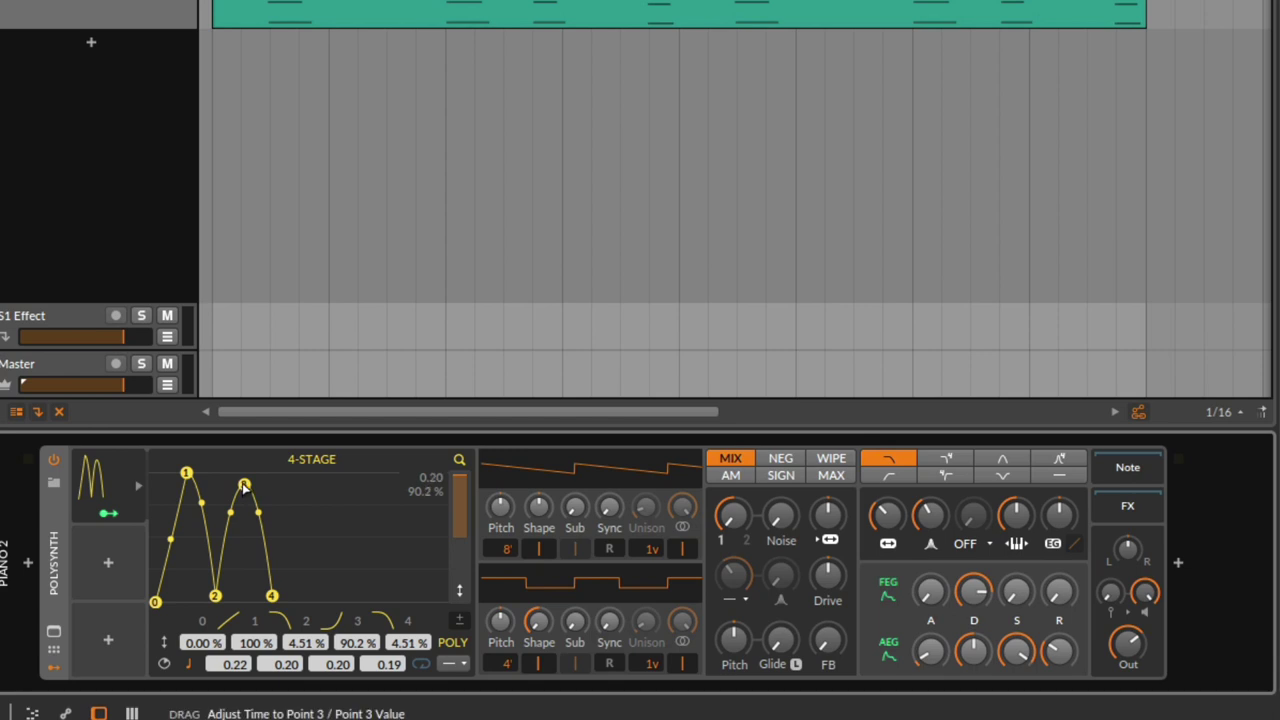
{"action": "left_click_drag", "start_coordinate": [244, 487], "coordinate": [240, 472]}
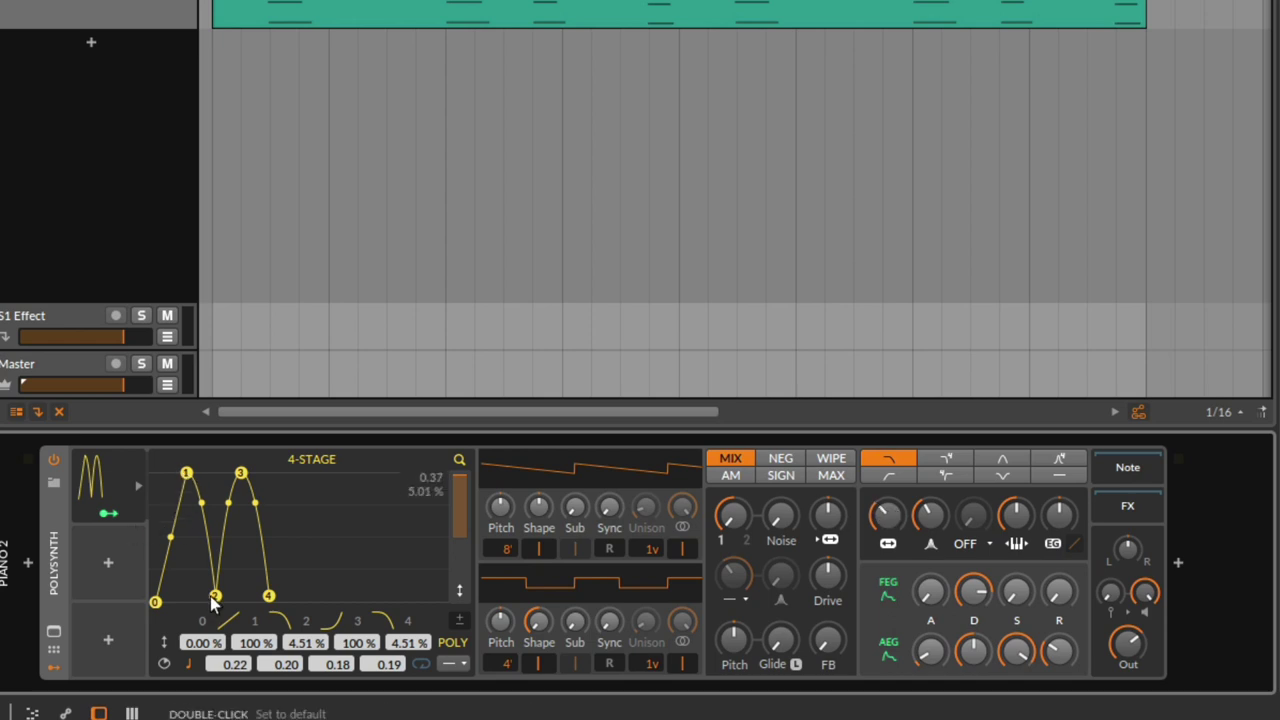
{"action": "left_click_drag", "start_coordinate": [212, 602], "coordinate": [268, 608]}
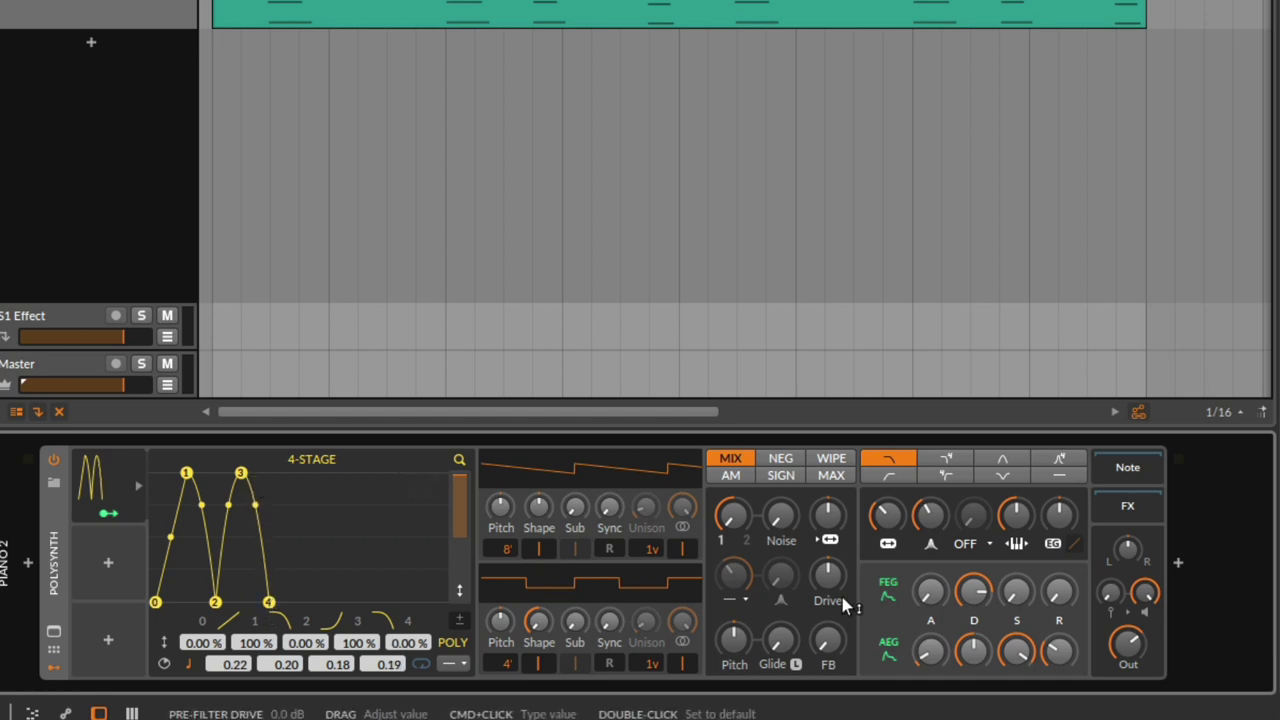
Play the clip with the filter frequency near 192 Hz, and make the 4-Stage envelope bipolar with point 2 at -96.2 %.
{"action": "left_click_drag", "start_coordinate": [884, 518], "coordinate": [882, 514]}
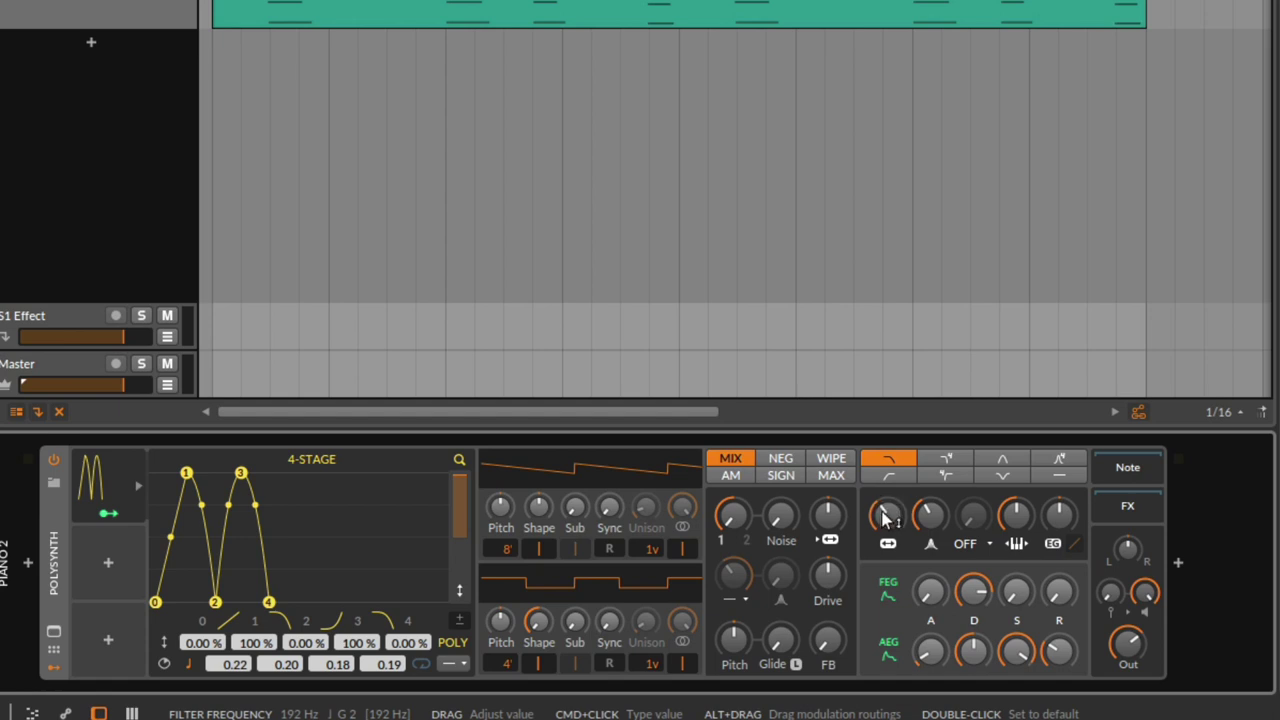
{"action": "key", "text": "space"}
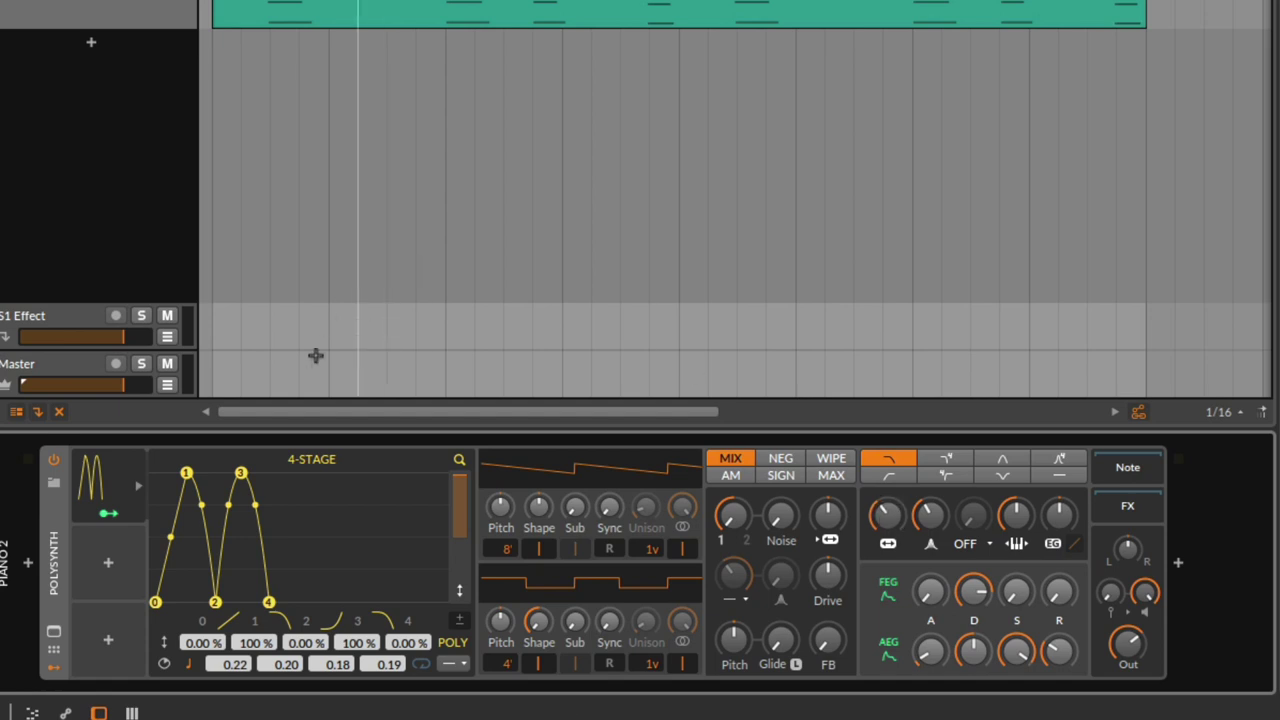
{"action": "left_click", "coordinate": [459, 619]}
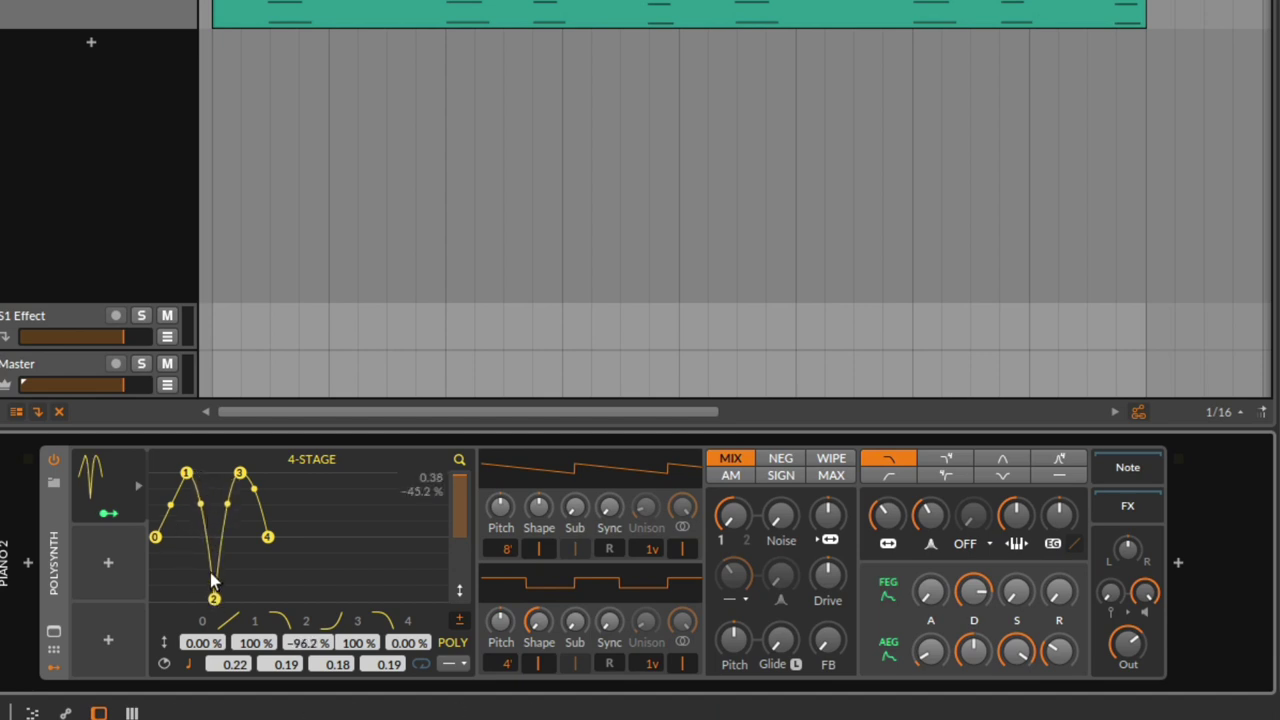
Play the bipolar envelope with the filter frequency raised to 576 Hz, and turn the cutoff back down.
{"action": "mouse_move", "coordinate": [885, 515]}
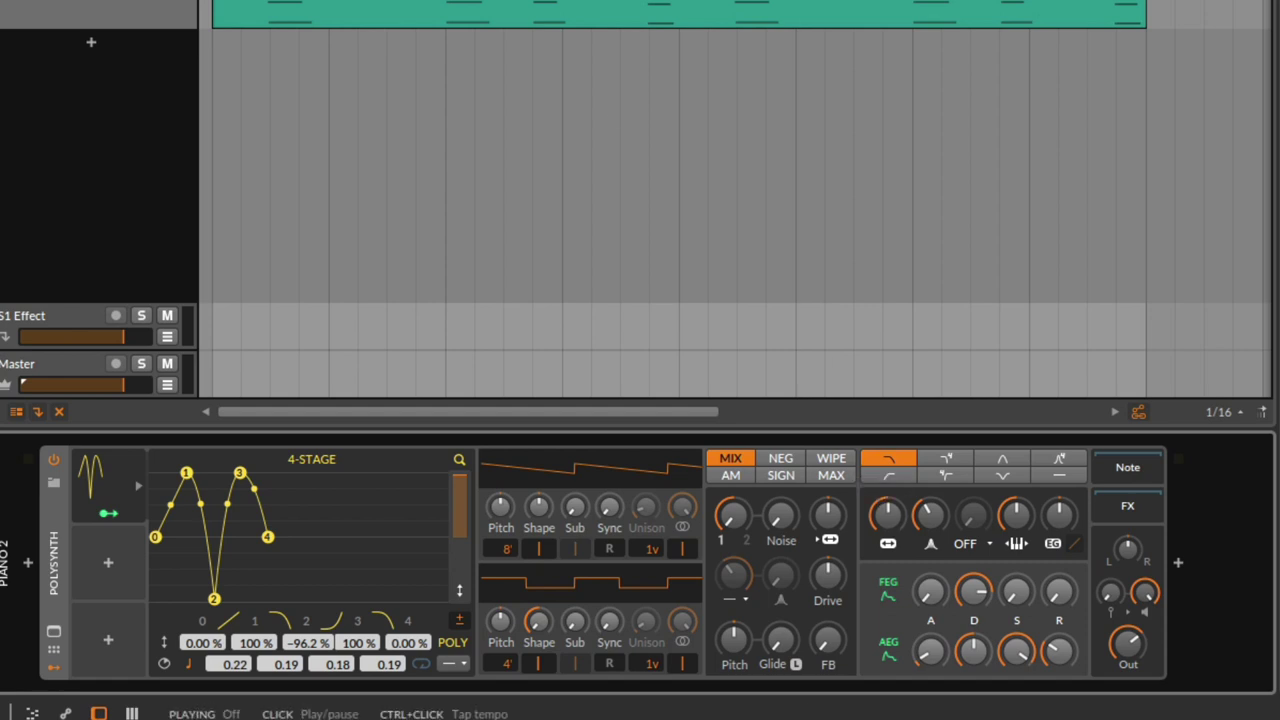
{"action": "key", "text": "space"}
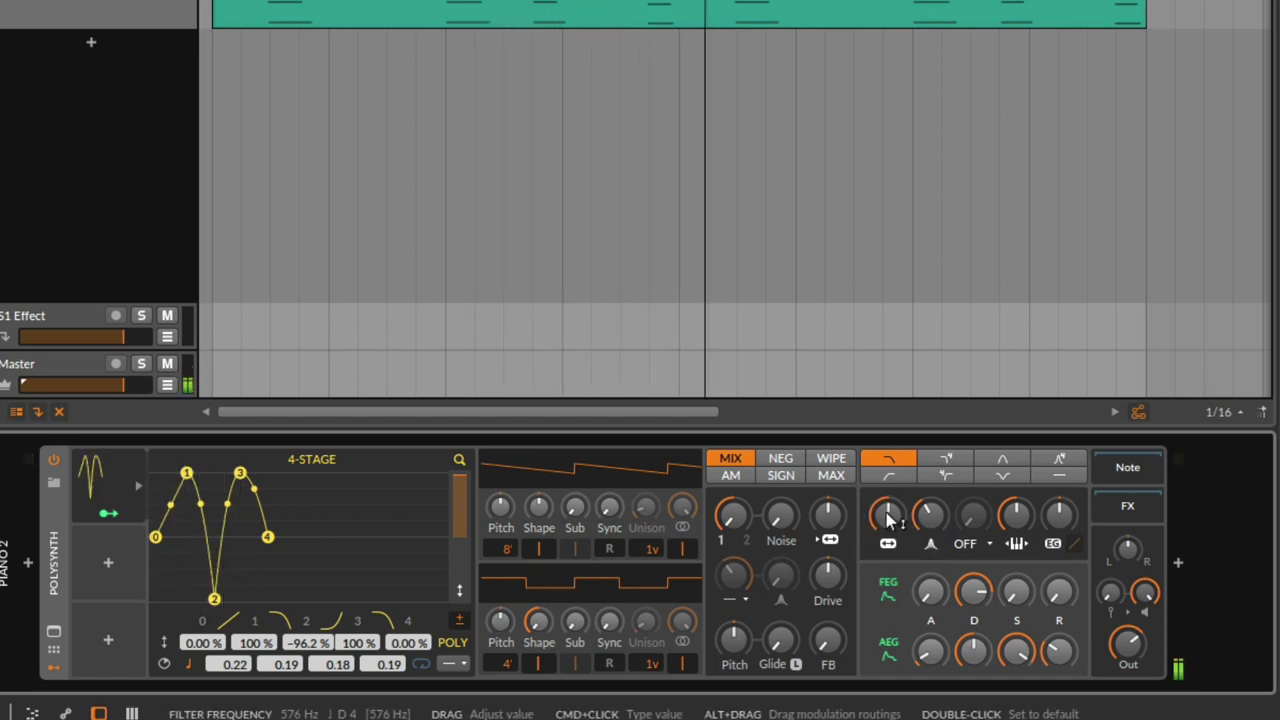
{"action": "left_click_drag", "start_coordinate": [887, 519], "coordinate": [887, 545]}
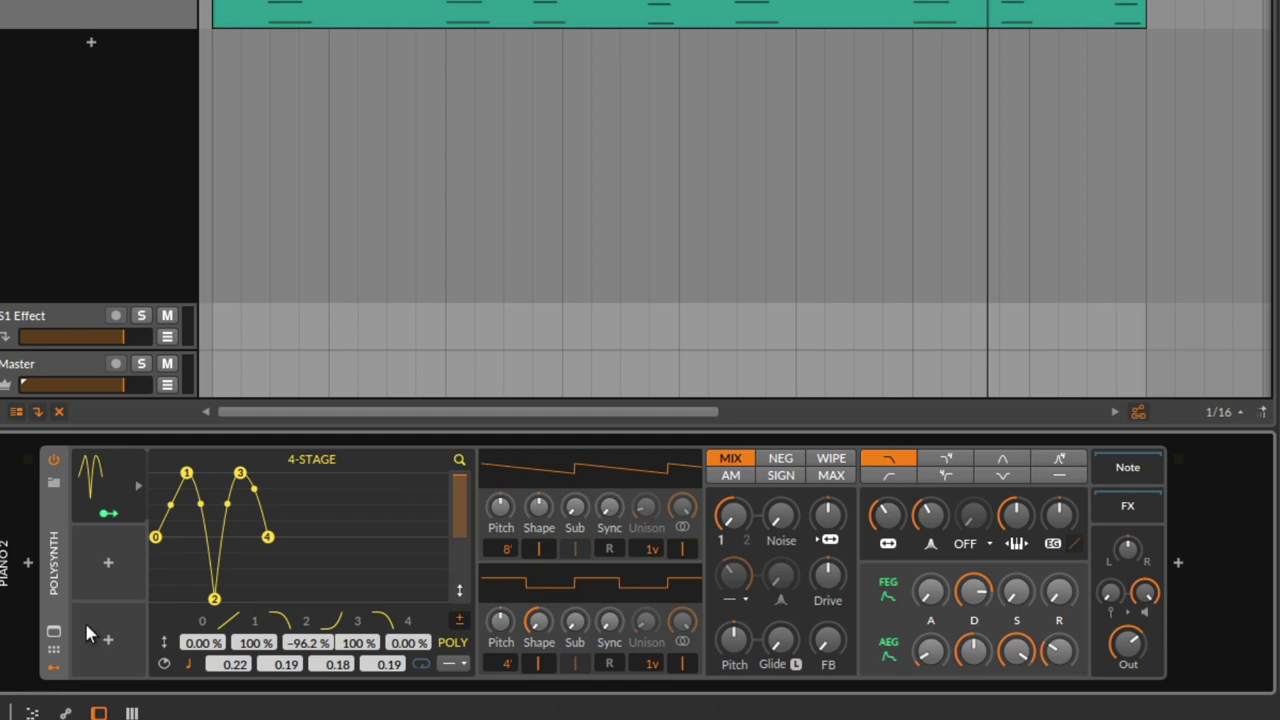
Turn off the envelope's auto-zoom and set times of about 0.51, 0.00, 1.46 and 1.83, with point 2 at -91.7 % and point 3 at 97.0 %.
{"action": "left_click", "coordinate": [460, 463]}
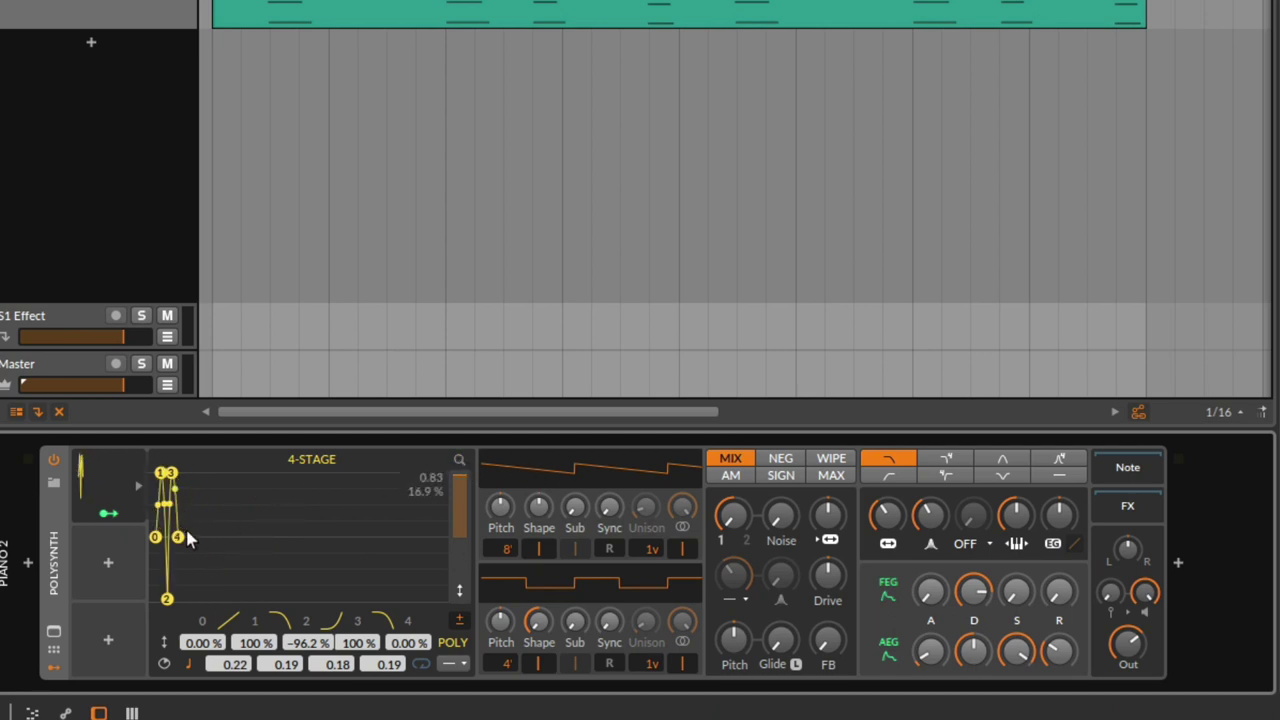
{"action": "left_click_drag", "start_coordinate": [185, 543], "coordinate": [202, 541]}
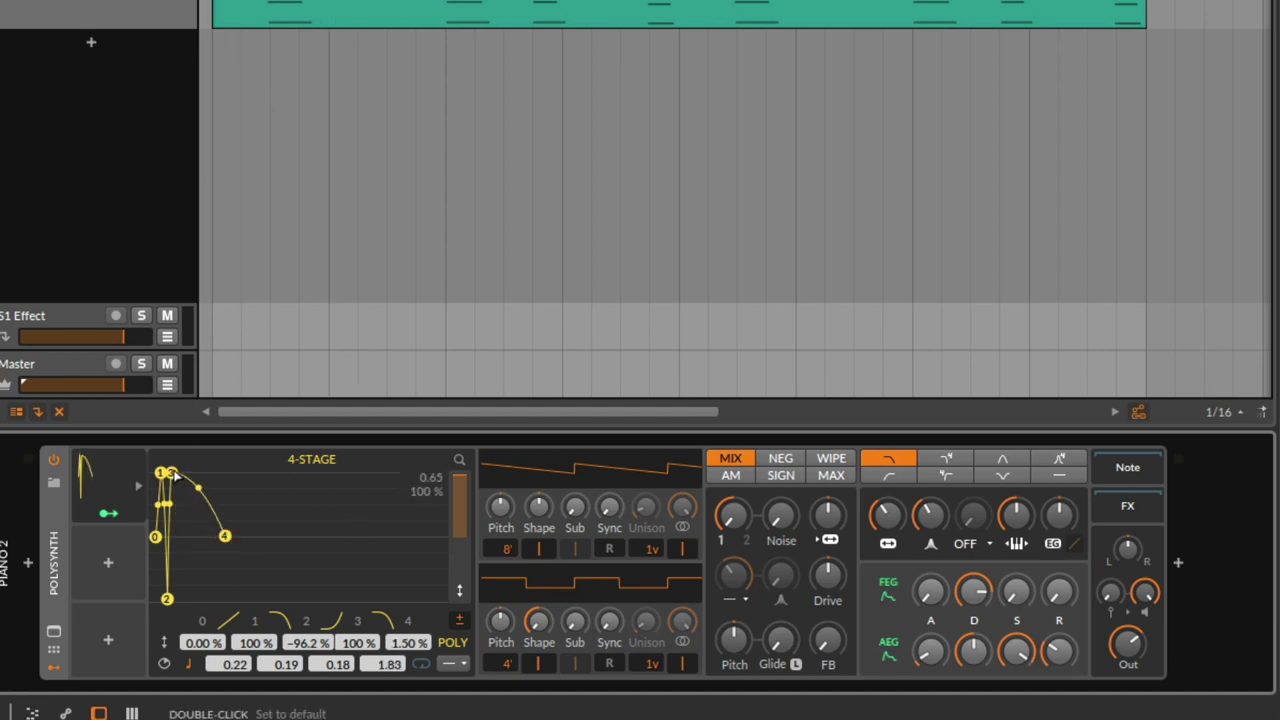
{"action": "left_click_drag", "start_coordinate": [173, 473], "coordinate": [252, 487]}
{"action": "left_click_drag", "start_coordinate": [163, 478], "coordinate": [199, 481]}
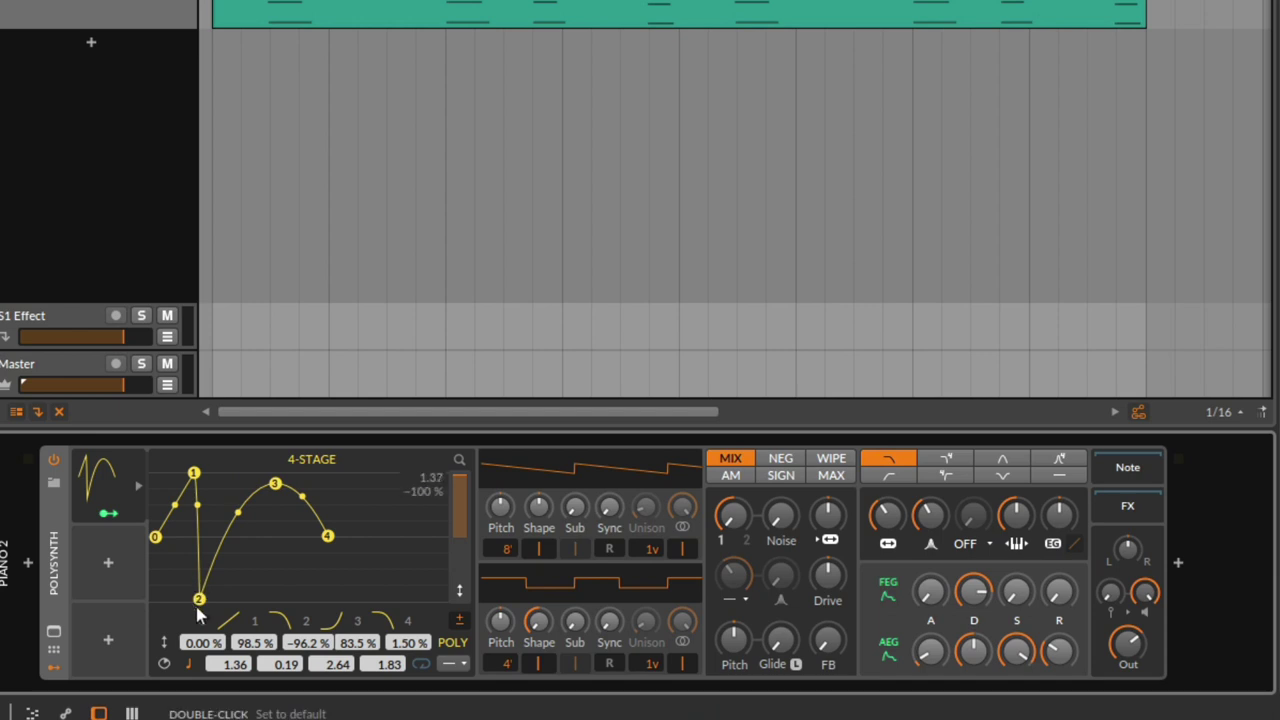
{"action": "left_click_drag", "start_coordinate": [200, 600], "coordinate": [169, 473]}
{"action": "left_click_drag", "start_coordinate": [243, 485], "coordinate": [211, 473]}
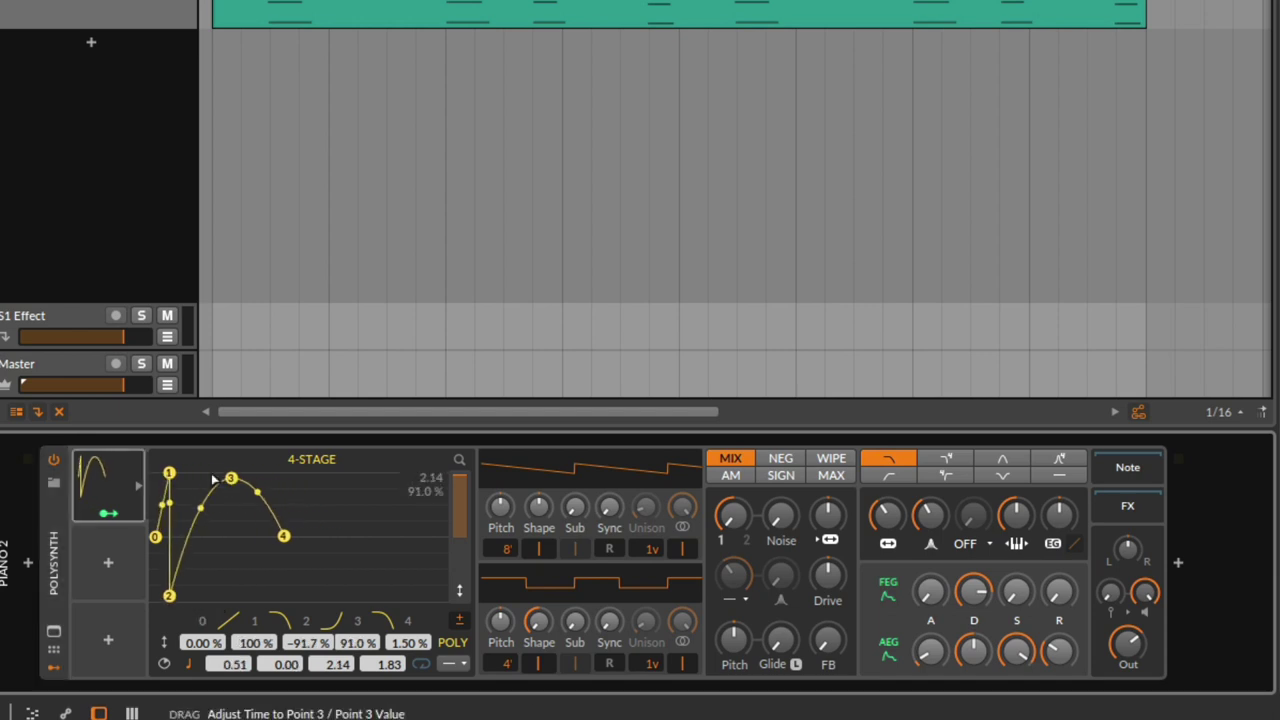
Toggle the envelope's auto-zoom while shortening point 3 to about 0.41 at 94.0 % and point 4 to 0.44 at -3.01 %.
{"action": "left_click", "coordinate": [459, 463]}
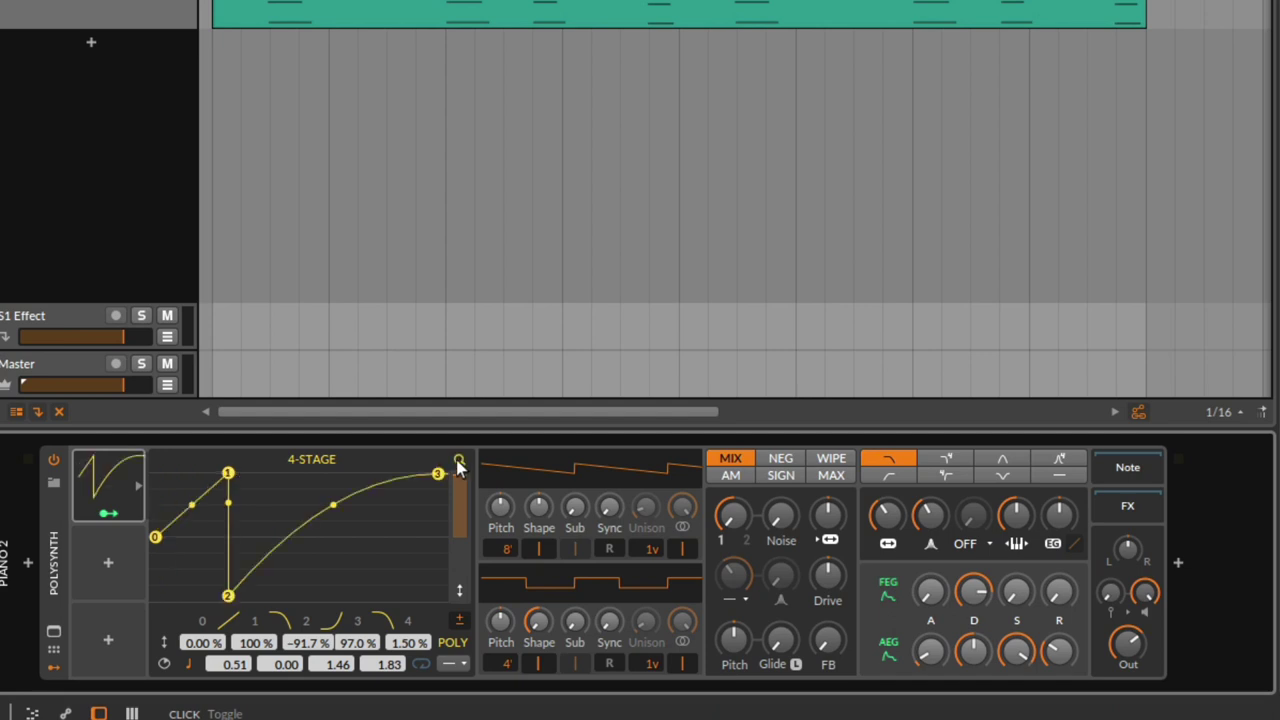
{"action": "left_click_drag", "start_coordinate": [441, 475], "coordinate": [304, 478]}
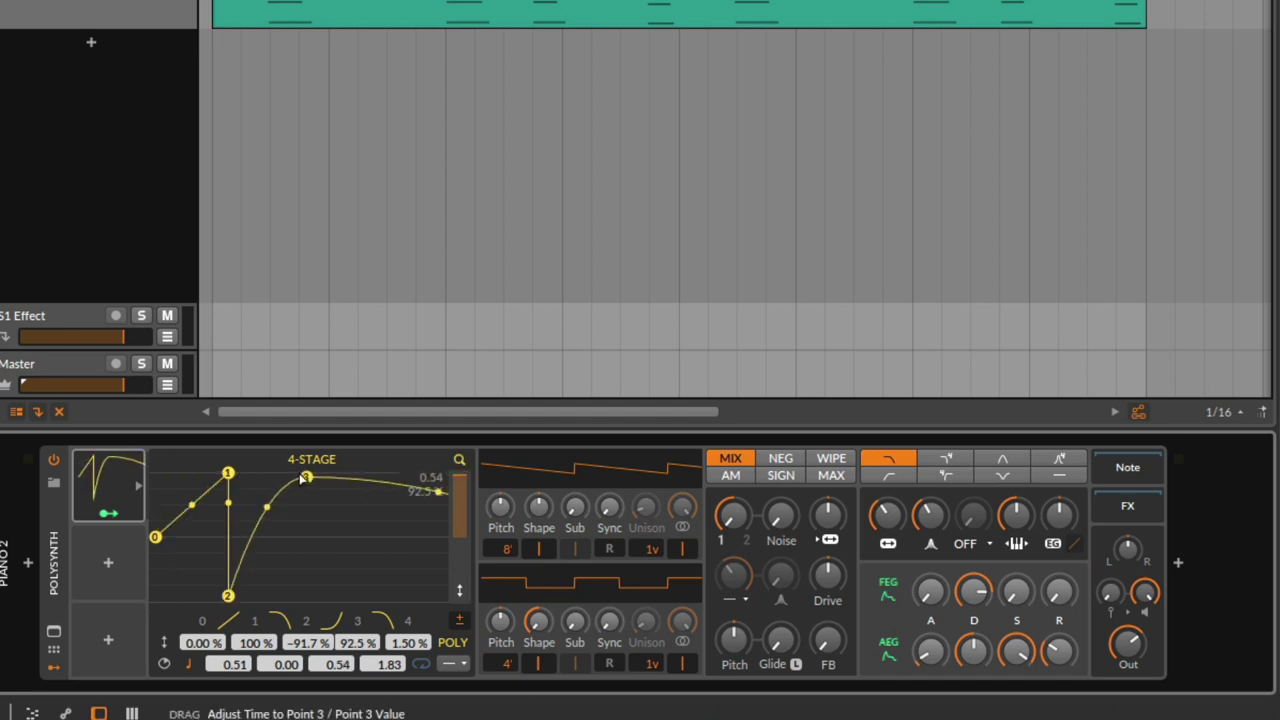
{"action": "left_click", "coordinate": [459, 463]}
{"action": "left_click_drag", "start_coordinate": [236, 537], "coordinate": [204, 539]}
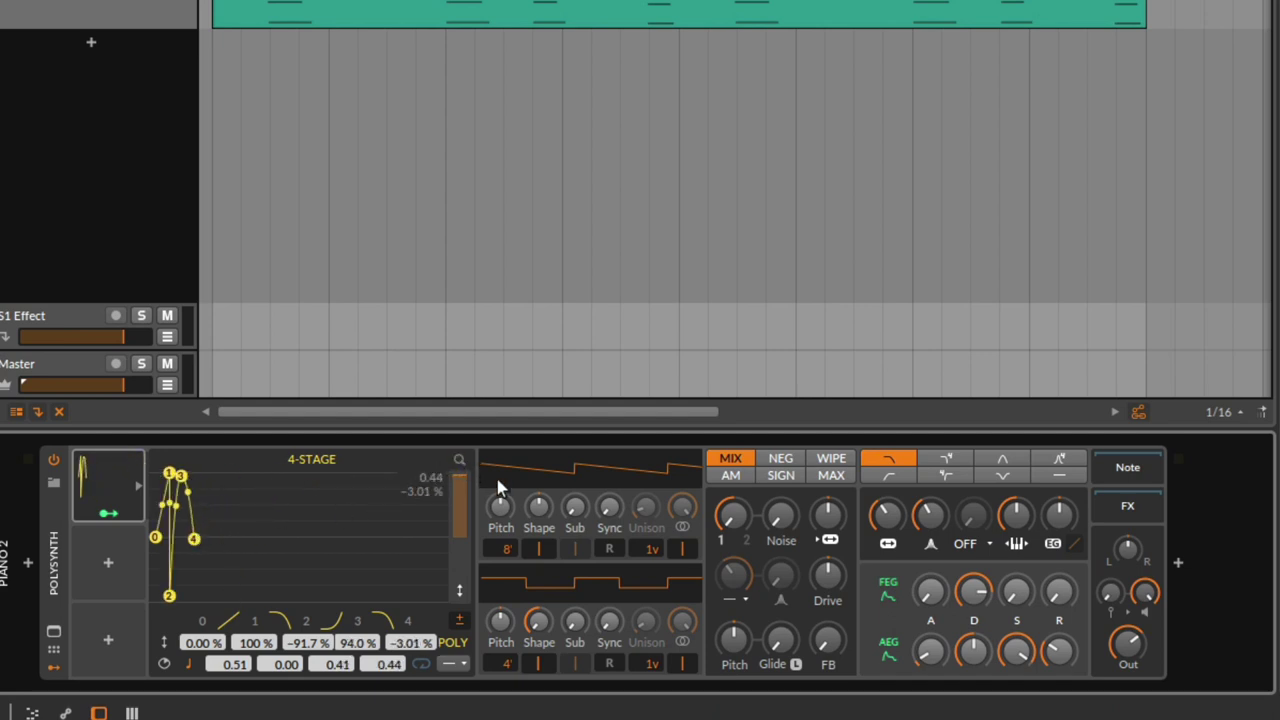
Stretch point 3 to about 3.48 at 92.5 % and point 2 to 2.24 at -90.2 %, and play with the stage times in seconds.
{"action": "left_click", "coordinate": [460, 461]}
{"action": "left_click", "coordinate": [459, 461]}
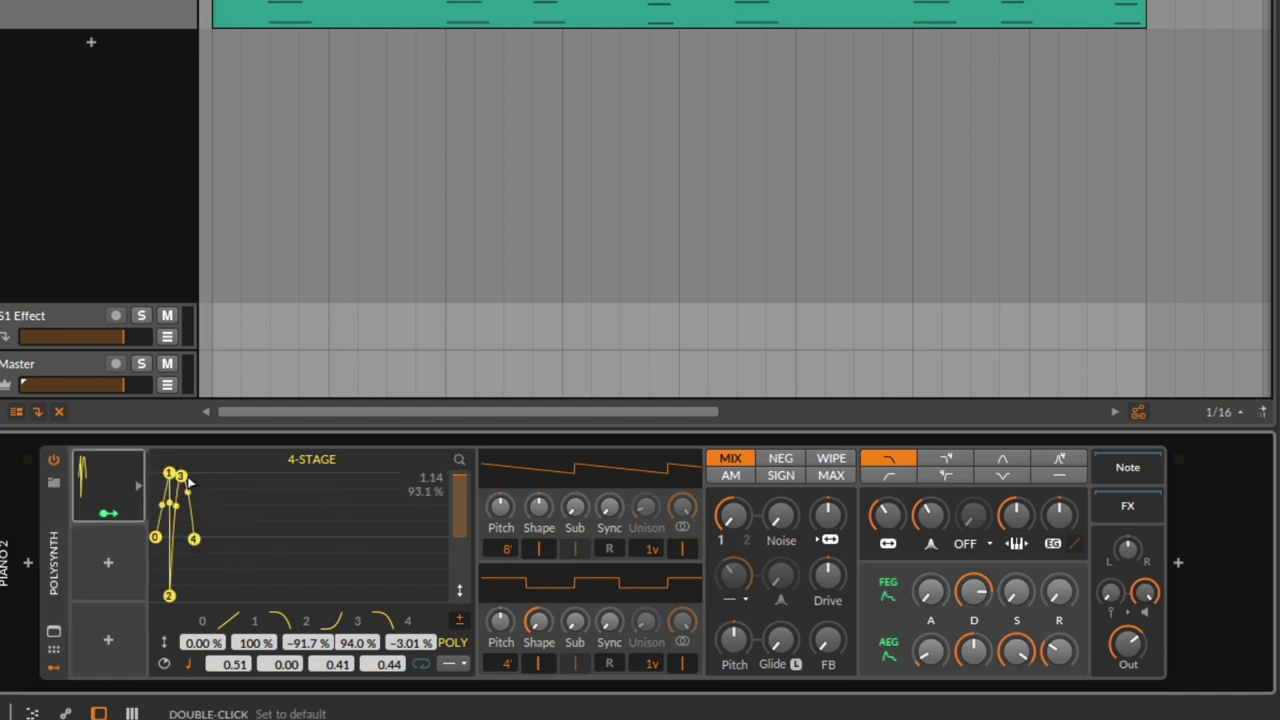
{"action": "left_click_drag", "start_coordinate": [190, 484], "coordinate": [269, 478]}
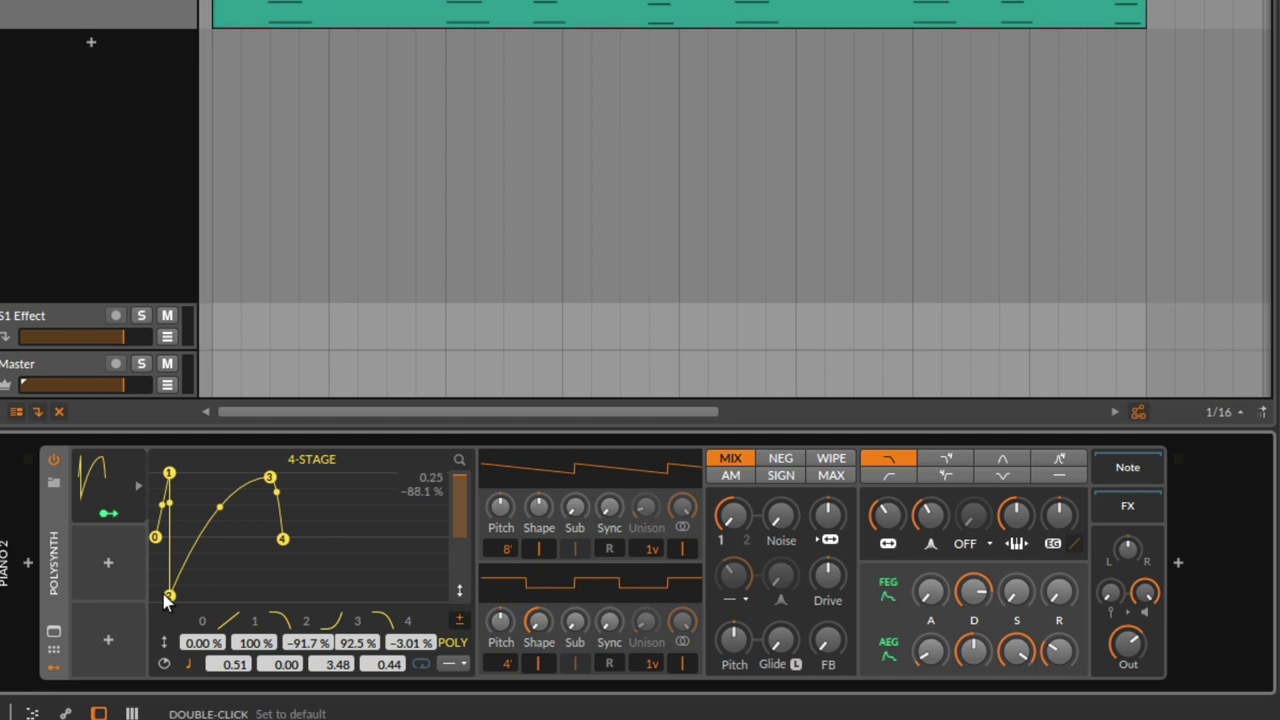
{"action": "left_click_drag", "start_coordinate": [168, 596], "coordinate": [236, 597]}
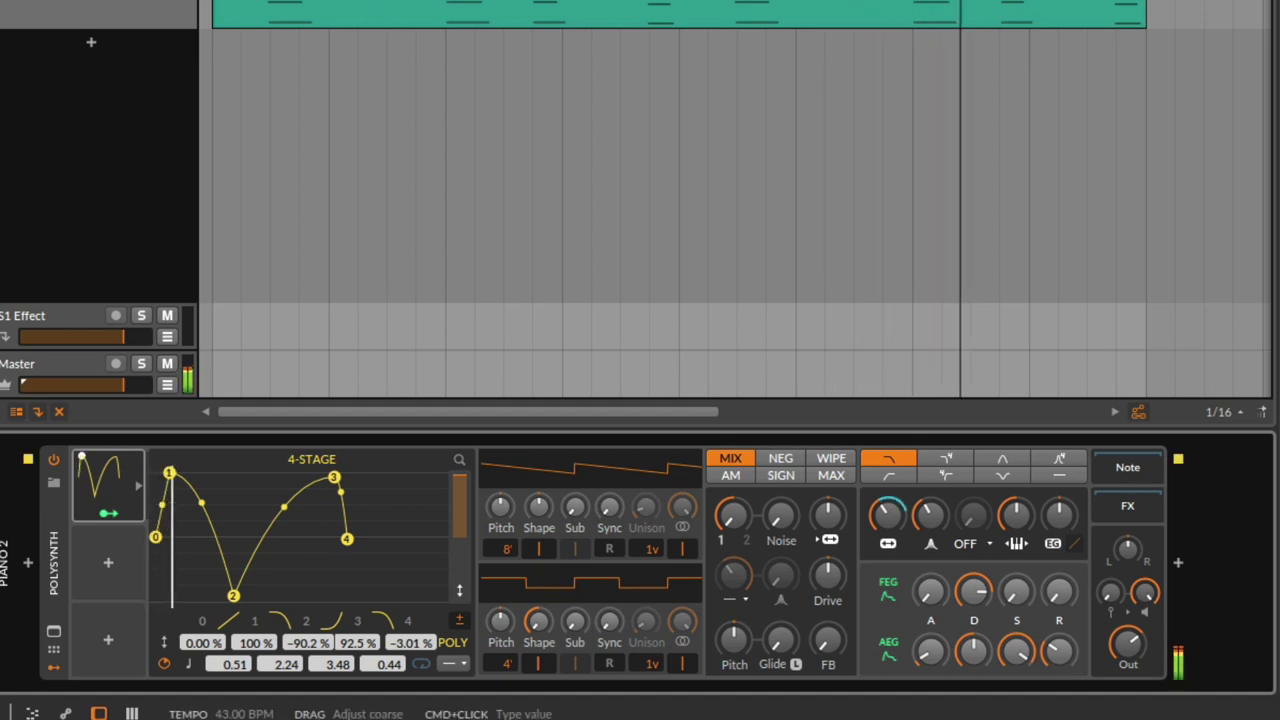
Tighten the envelope to point 2 at about 0.39 and -84.2 %, point 3 at 0.95 and 95.5 %, and point 4 at 0.00.
{"action": "mouse_move", "coordinate": [355, 548]}
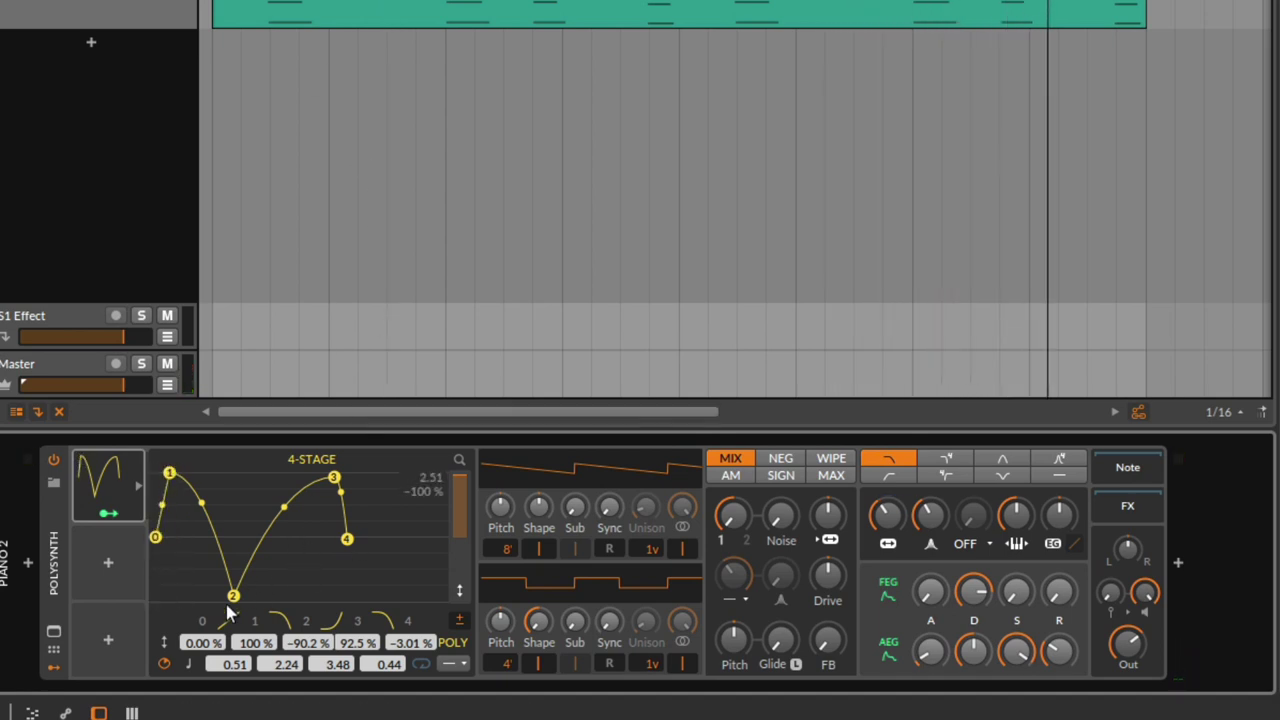
{"action": "left_click_drag", "start_coordinate": [227, 600], "coordinate": [174, 598]}
{"action": "left_click_drag", "start_coordinate": [285, 481], "coordinate": [245, 483]}
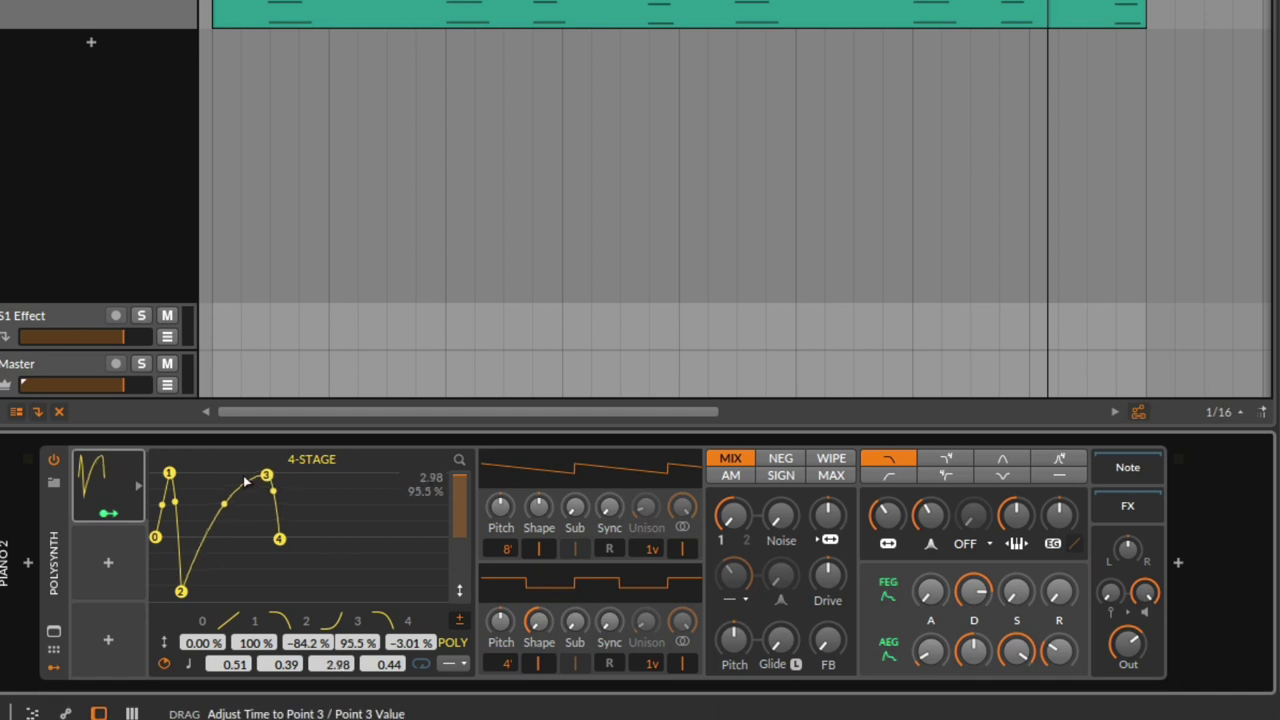
{"action": "left_click_drag", "start_coordinate": [233, 538], "coordinate": [221, 540]}
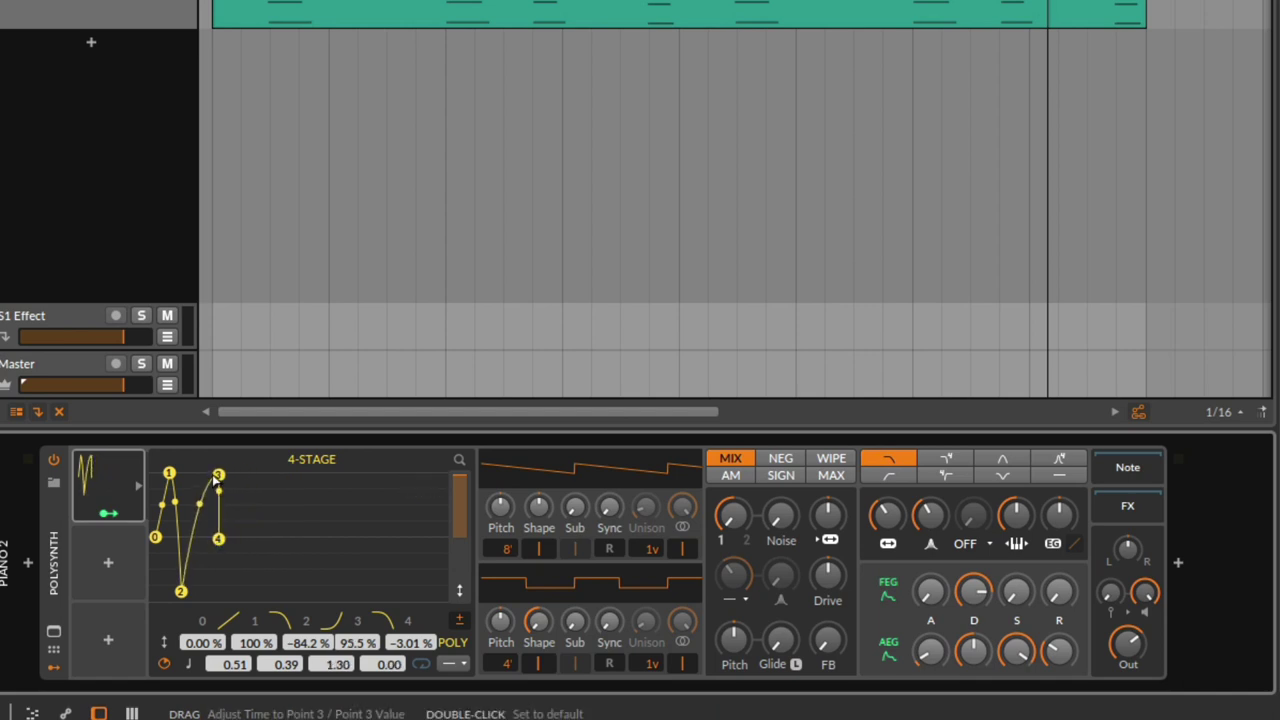
{"action": "left_click_drag", "start_coordinate": [220, 476], "coordinate": [207, 475]}
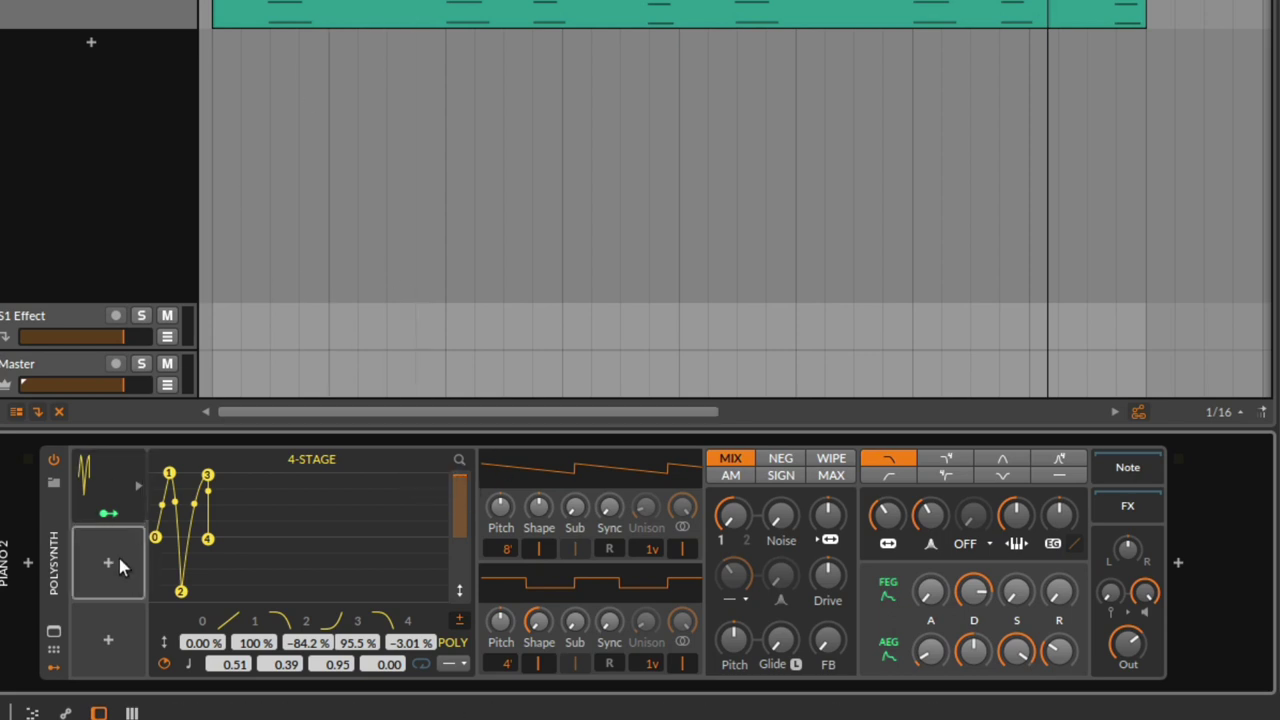
Add an Envelope Follower from the Envelope category to the Polysynth's next empty modulator slot.
{"action": "left_click", "coordinate": [128, 130]}
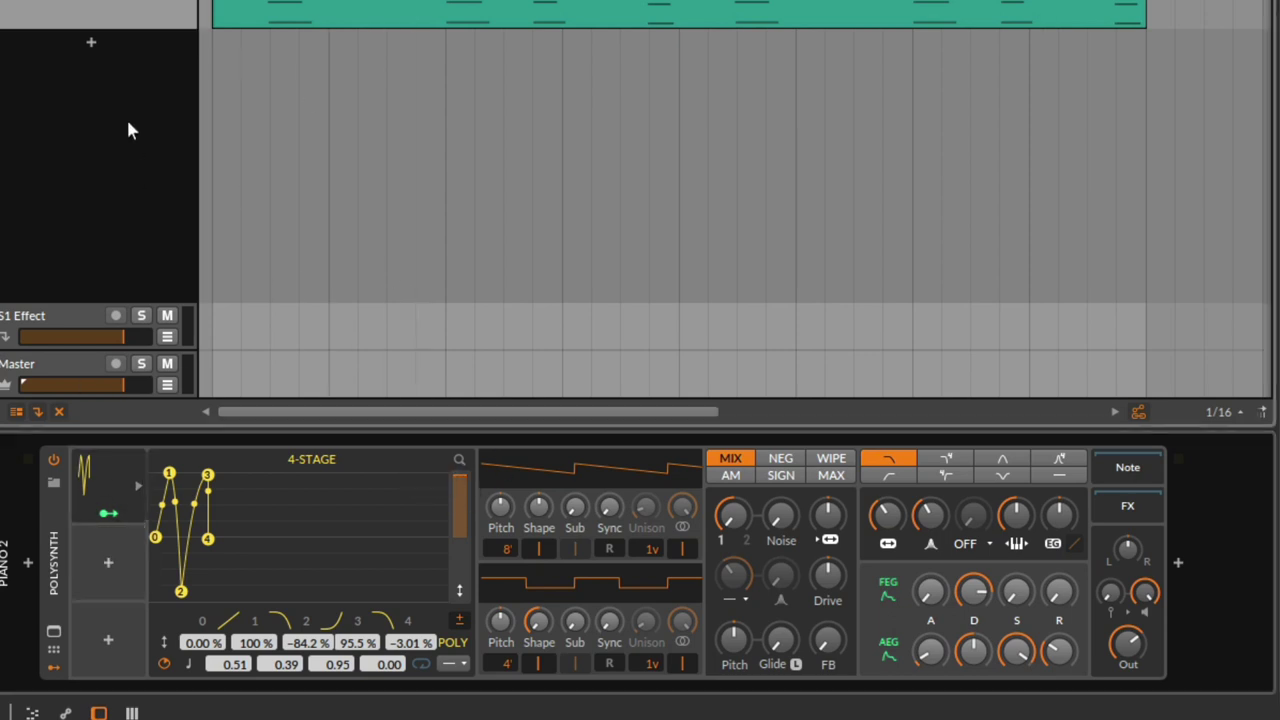
{"action": "left_click", "coordinate": [127, 568]}
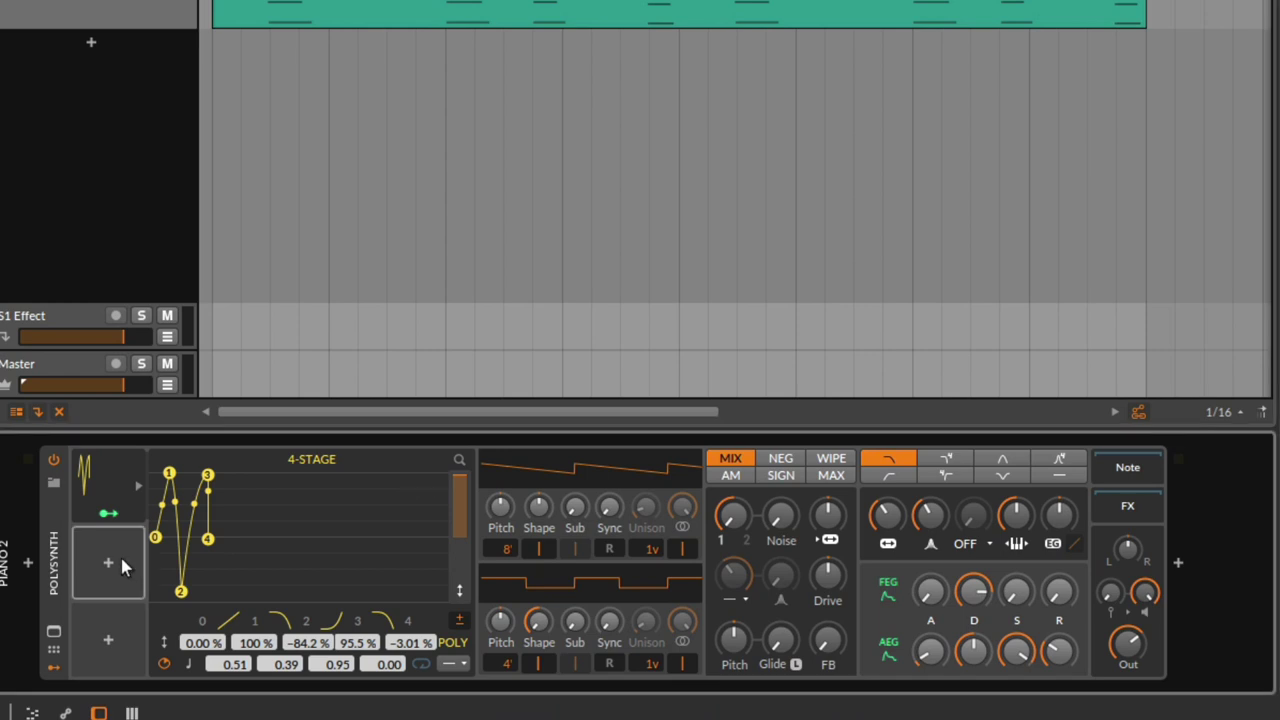
{"action": "left_click", "coordinate": [107, 566]}
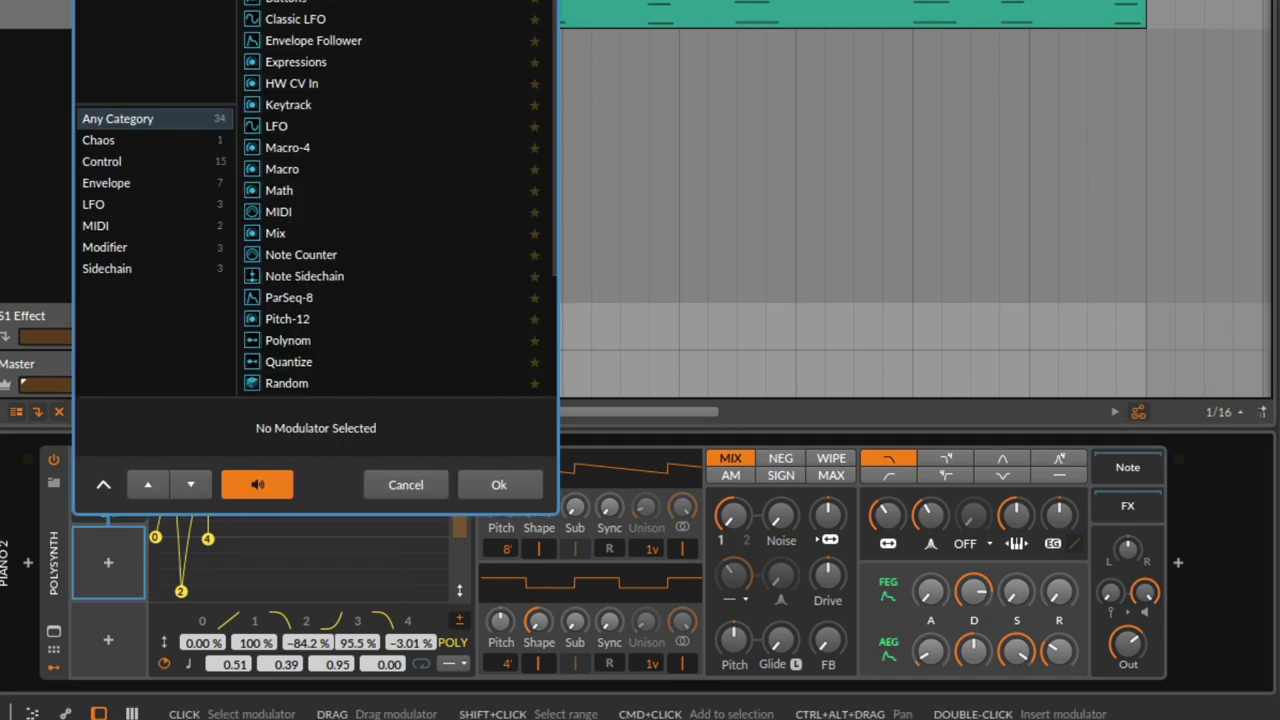
{"action": "left_click", "coordinate": [129, 163]}
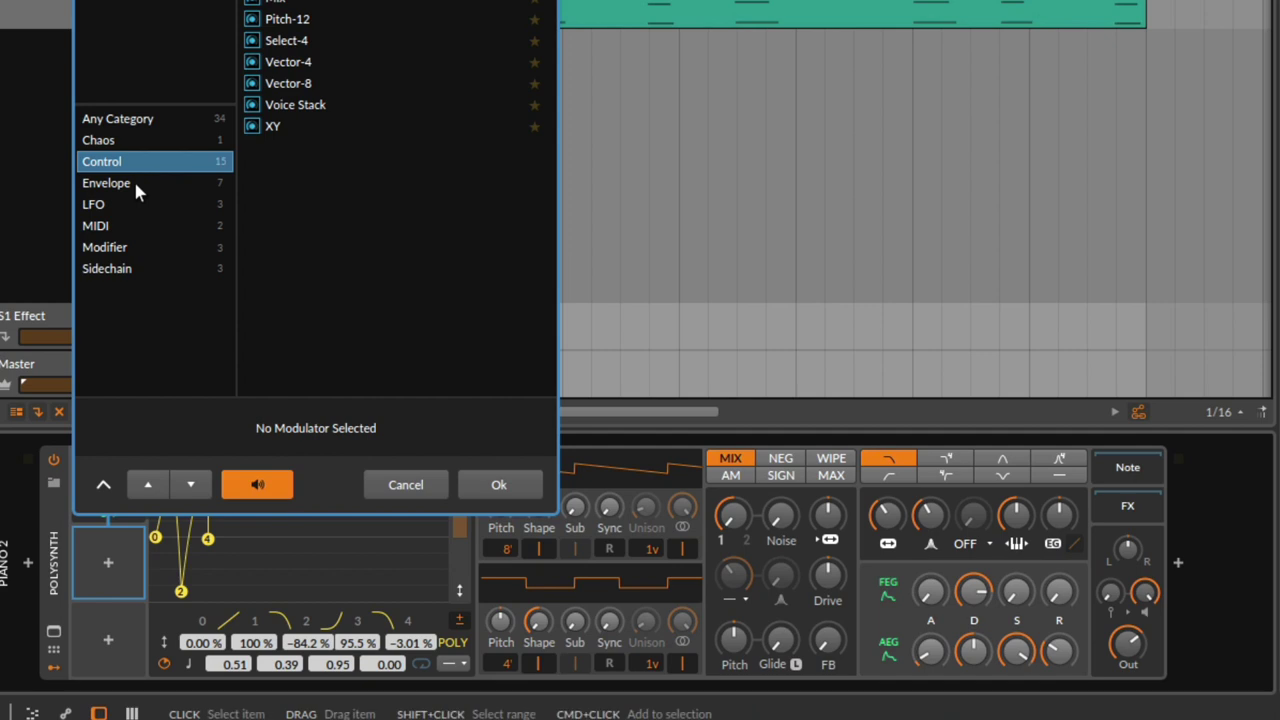
{"action": "left_click", "coordinate": [133, 180]}
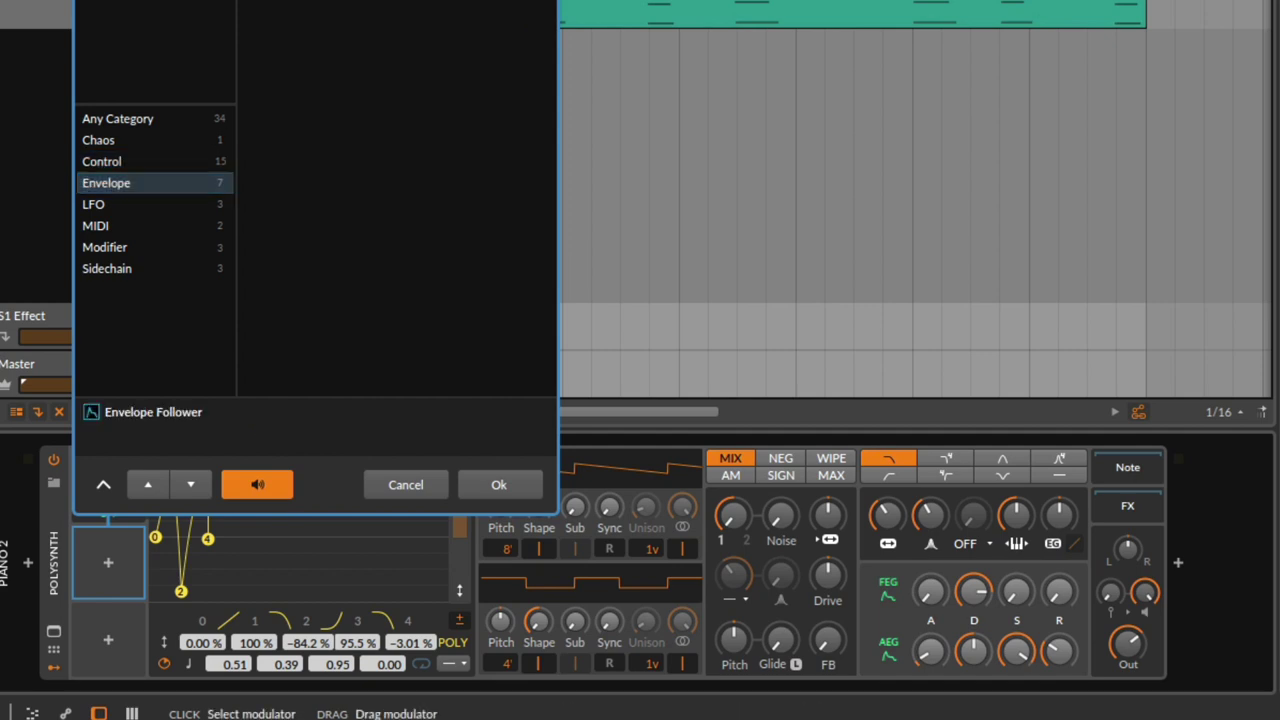
{"action": "left_click", "coordinate": [476, 482]}
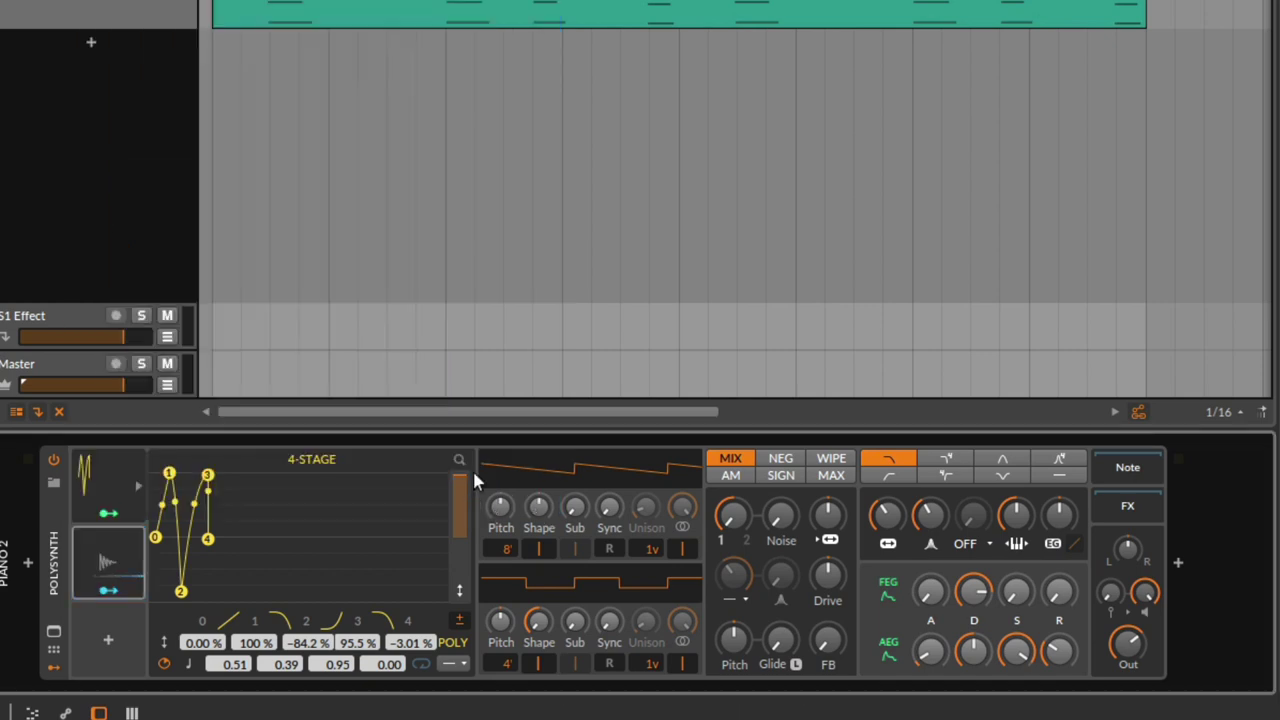
Compare the Envelope Follower's settings with the 4-Stage envelope, and delete the Envelope Follower.
{"action": "left_click", "coordinate": [106, 562]}
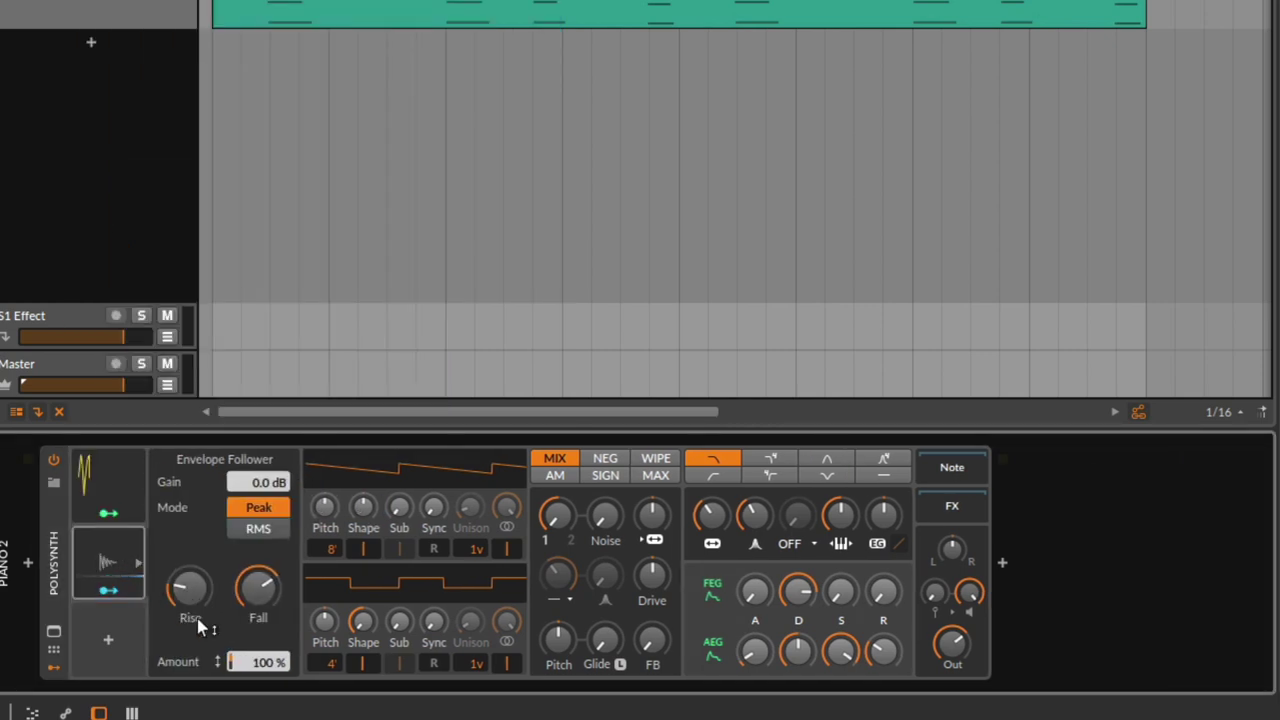
{"action": "left_click", "coordinate": [109, 479]}
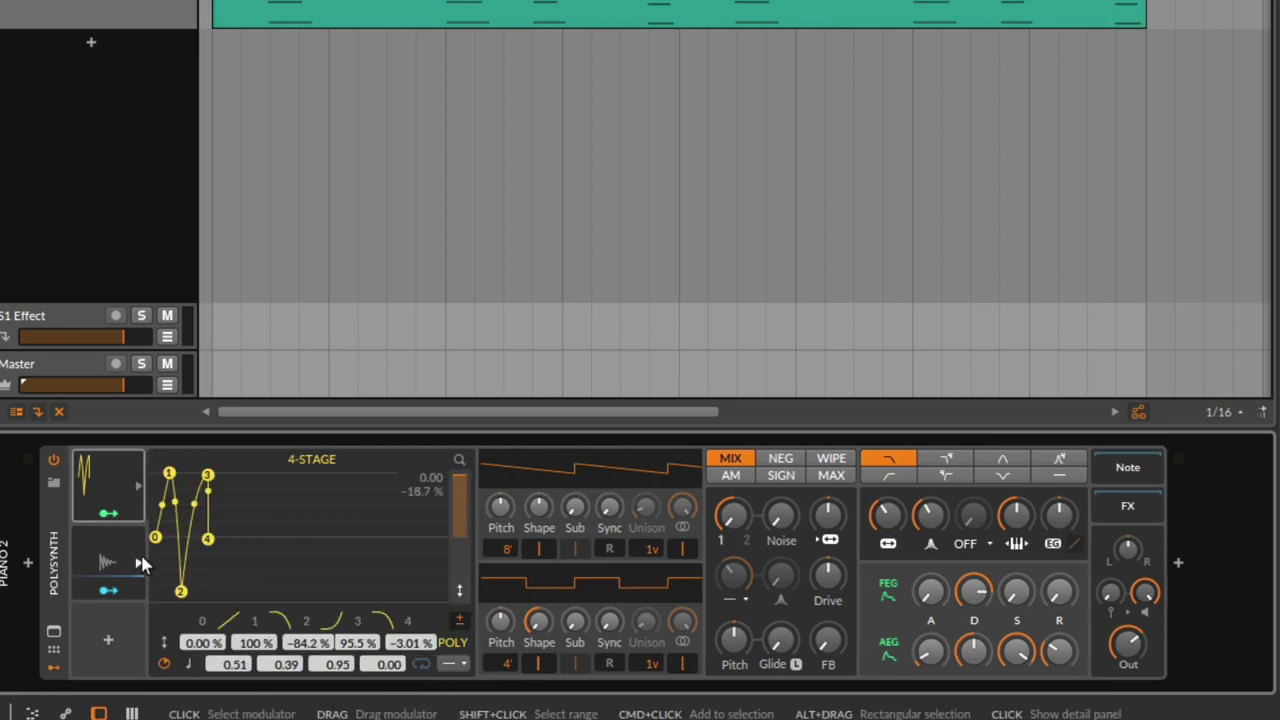
{"action": "left_click", "coordinate": [110, 560]}
{"action": "key", "text": "Delete"}
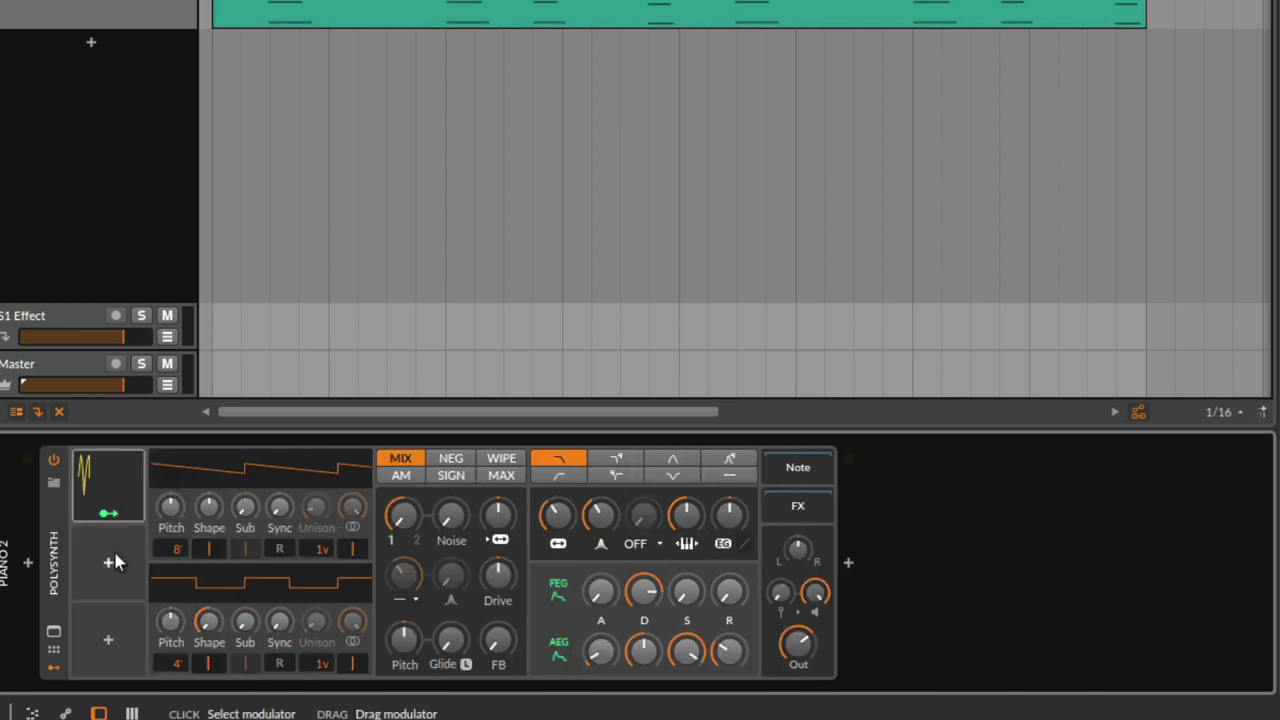
During playback, set stage 1 to 0.00 and point 3 to about 0.41 at 94.0 %, and sweep the 4-Stage amount to -100 % and back to full positive.
{"action": "left_click", "coordinate": [134, 482]}
{"action": "key", "text": "space"}
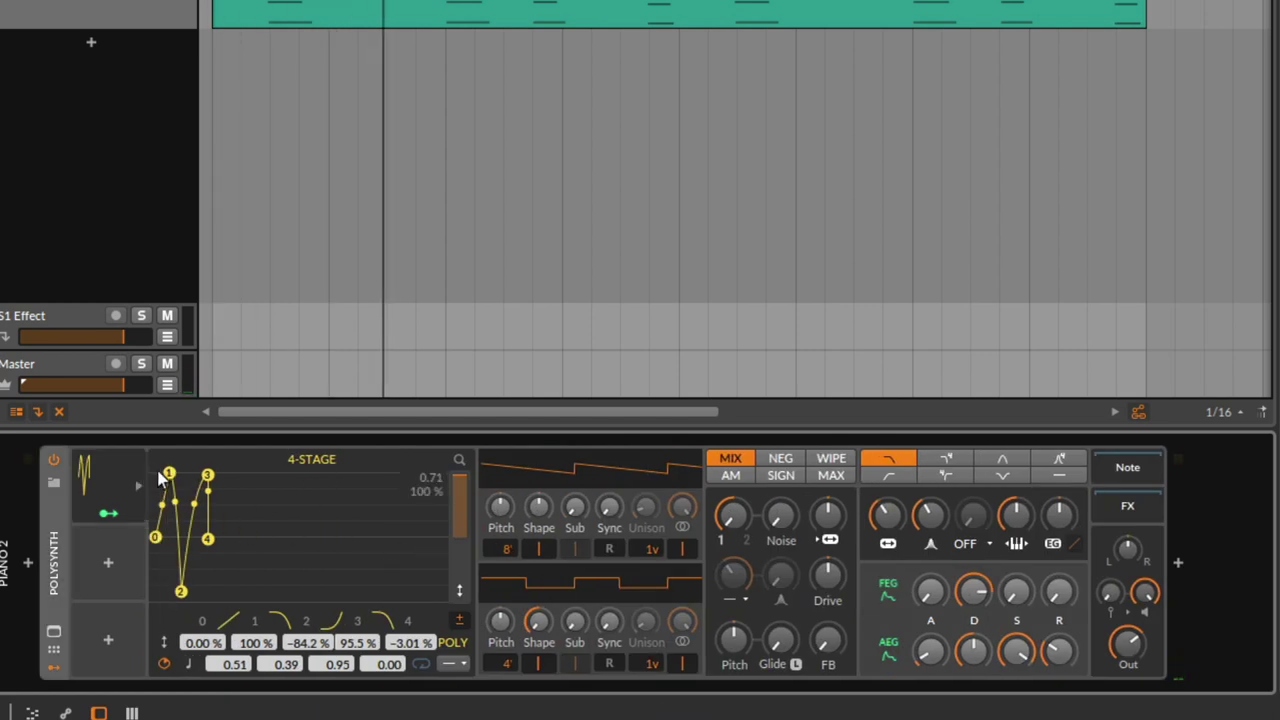
{"action": "mouse_move", "coordinate": [168, 472]}
{"action": "left_mouse_down"}
{"action": "mouse_move", "coordinate": [147, 479]}
{"action": "mouse_move", "coordinate": [177, 477]}
{"action": "left_mouse_up"}
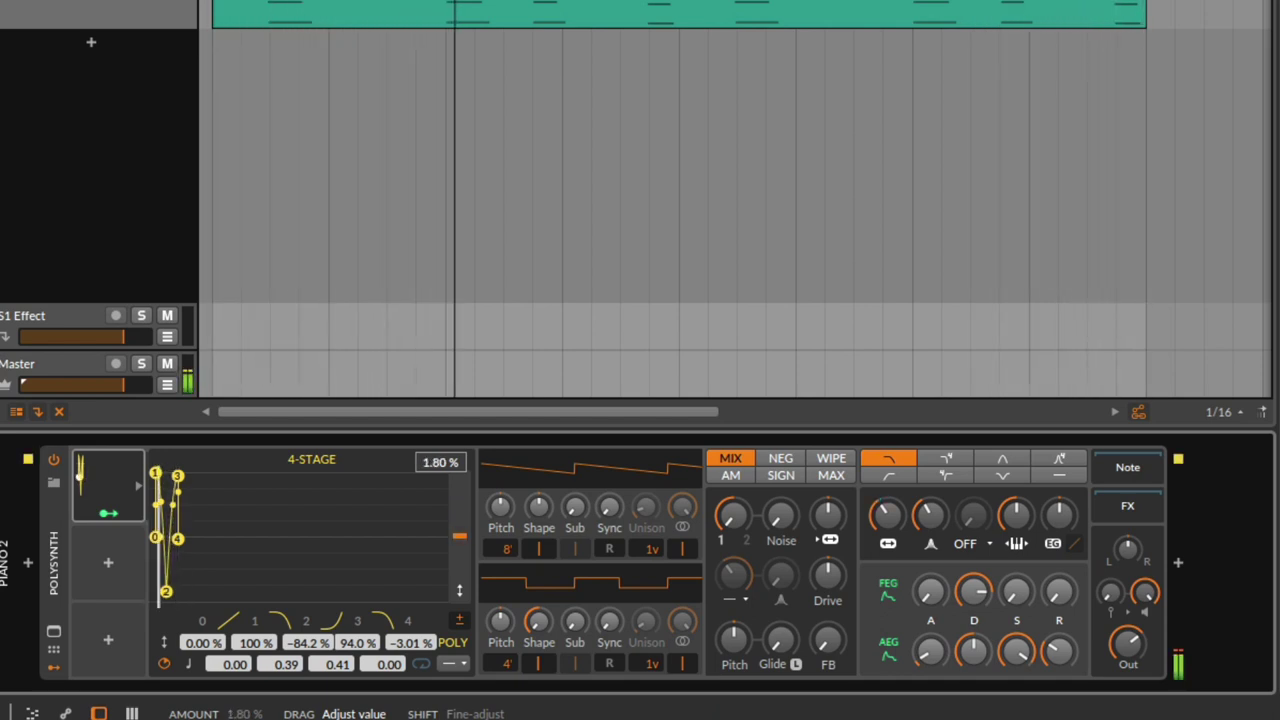
{"action": "left_click_drag", "start_coordinate": [459, 590], "coordinate": [459, 650]}
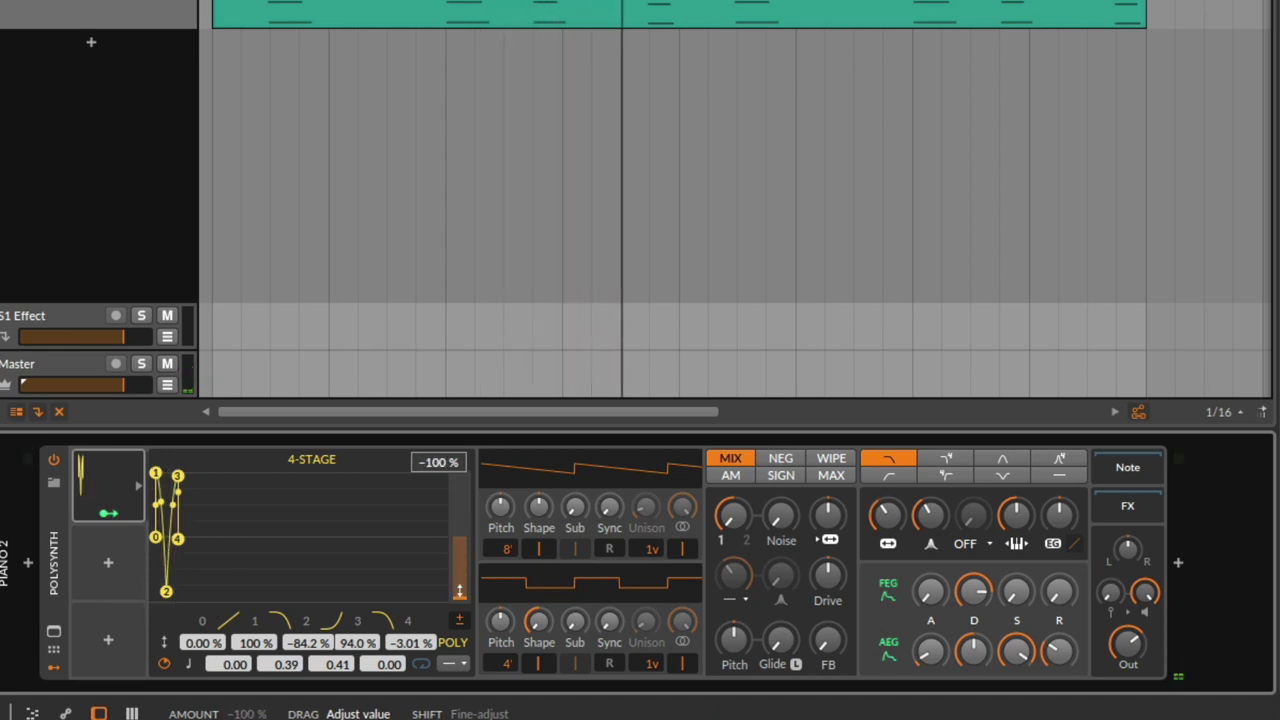
{"action": "left_click_drag", "start_coordinate": [459, 590], "coordinate": [459, 530]}
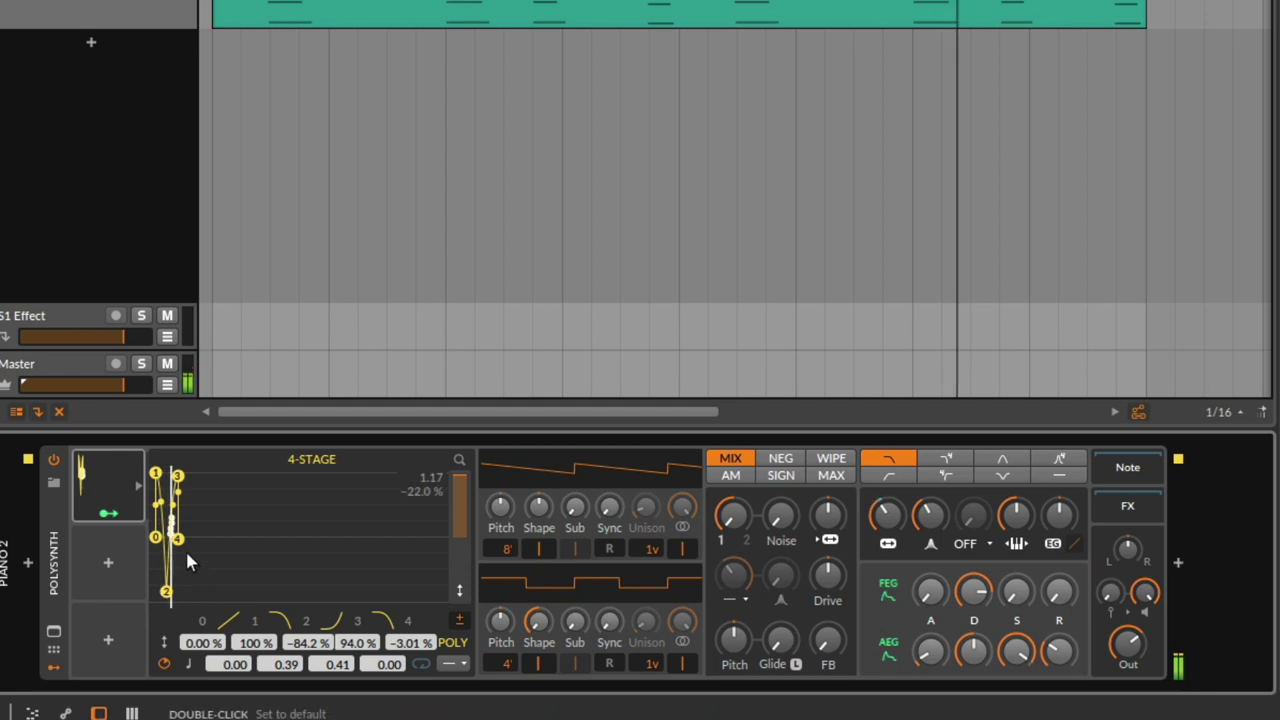
Reshape the envelope to point 2 at about 0.89 and 34.6 %, point 3 at 0.00 and 92.5 %, and point 4 at 1.71 and -1.50 %.
{"action": "left_click_drag", "start_coordinate": [185, 548], "coordinate": [232, 550]}
{"action": "left_click_drag", "start_coordinate": [191, 478], "coordinate": [209, 483]}
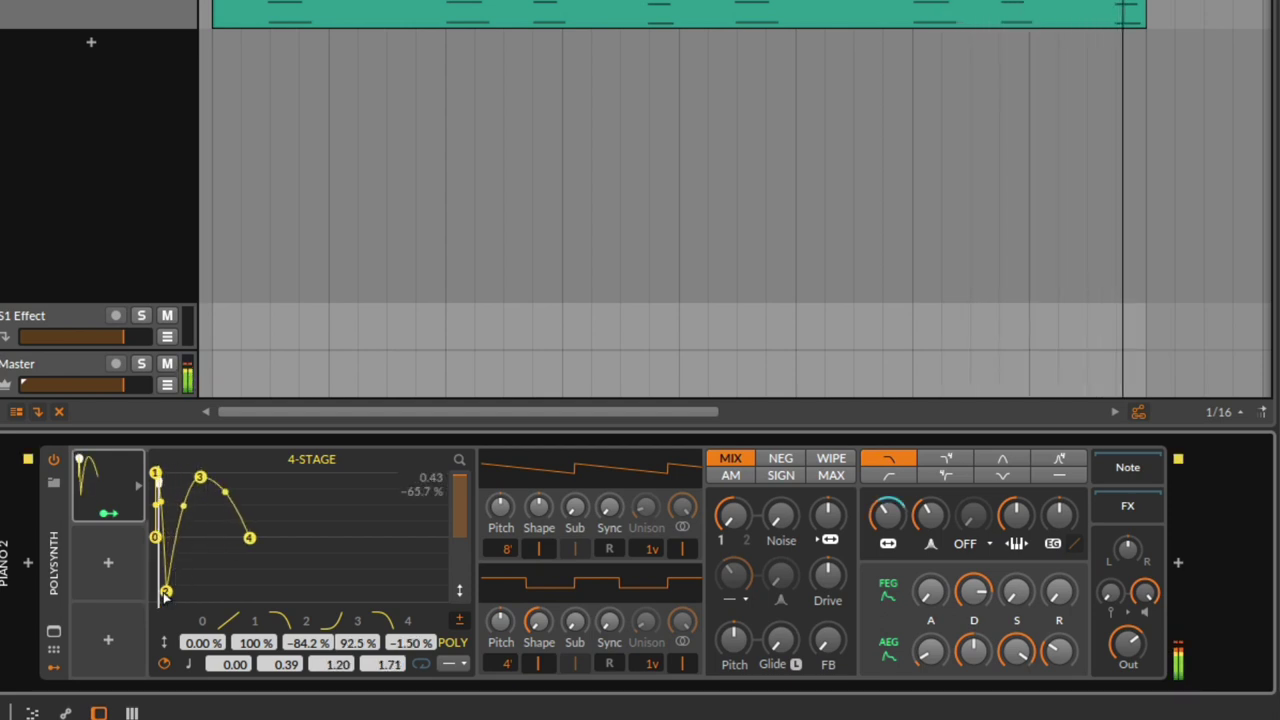
{"action": "left_click_drag", "start_coordinate": [166, 591], "coordinate": [181, 478]}
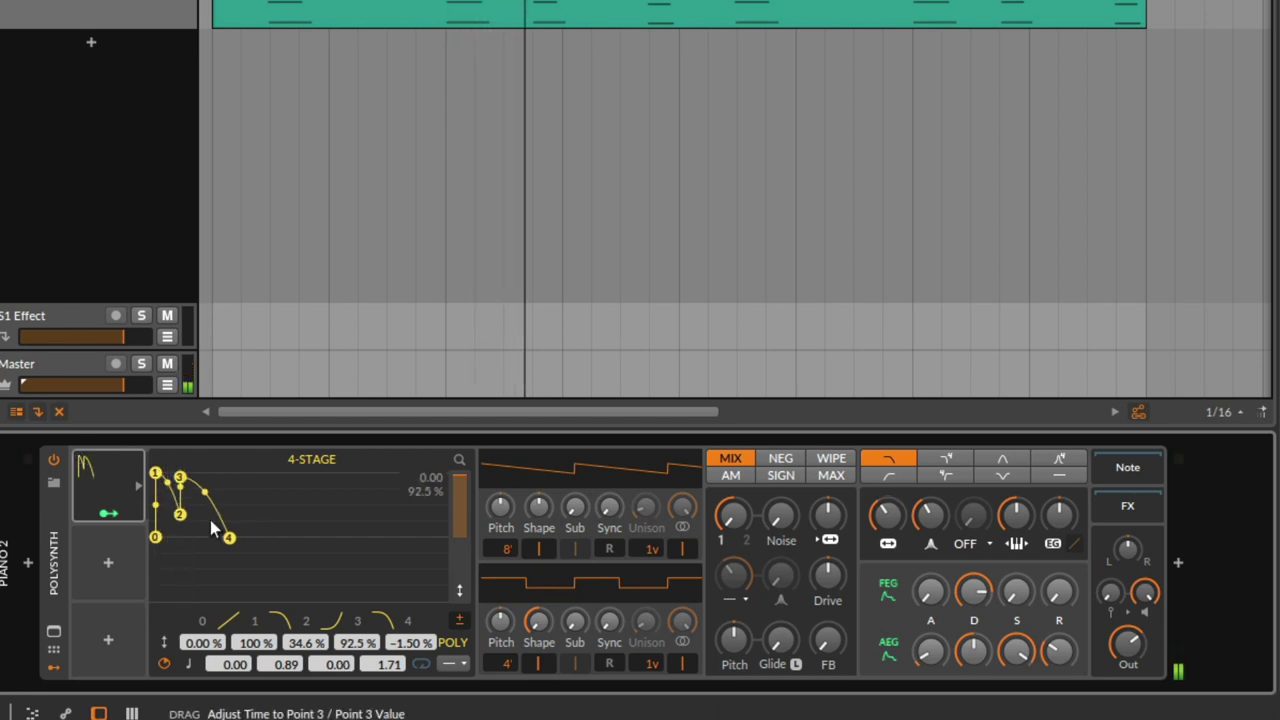
During playback, shorten stage 4 of the 4-Stage envelope to 0.14 and swing its amount to full negative.
{"action": "left_click_drag", "start_coordinate": [230, 538], "coordinate": [184, 538]}
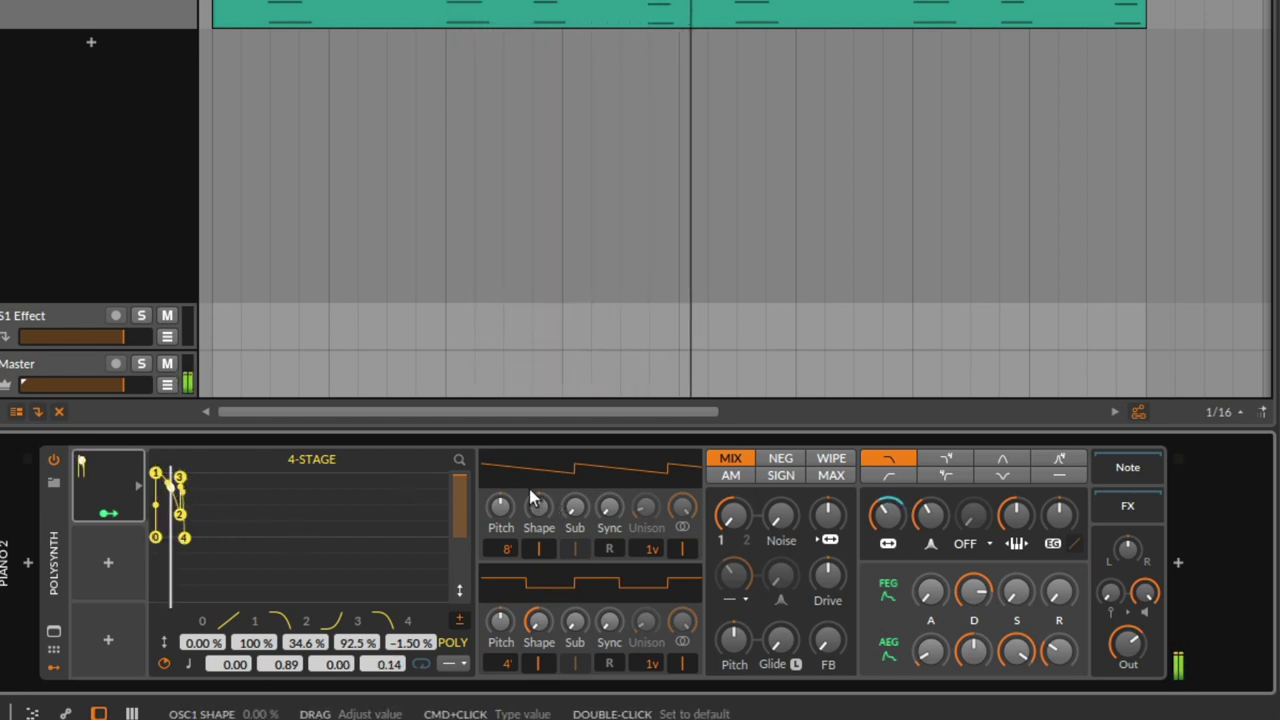
{"action": "left_click_drag", "start_coordinate": [459, 500], "coordinate": [465, 598]}
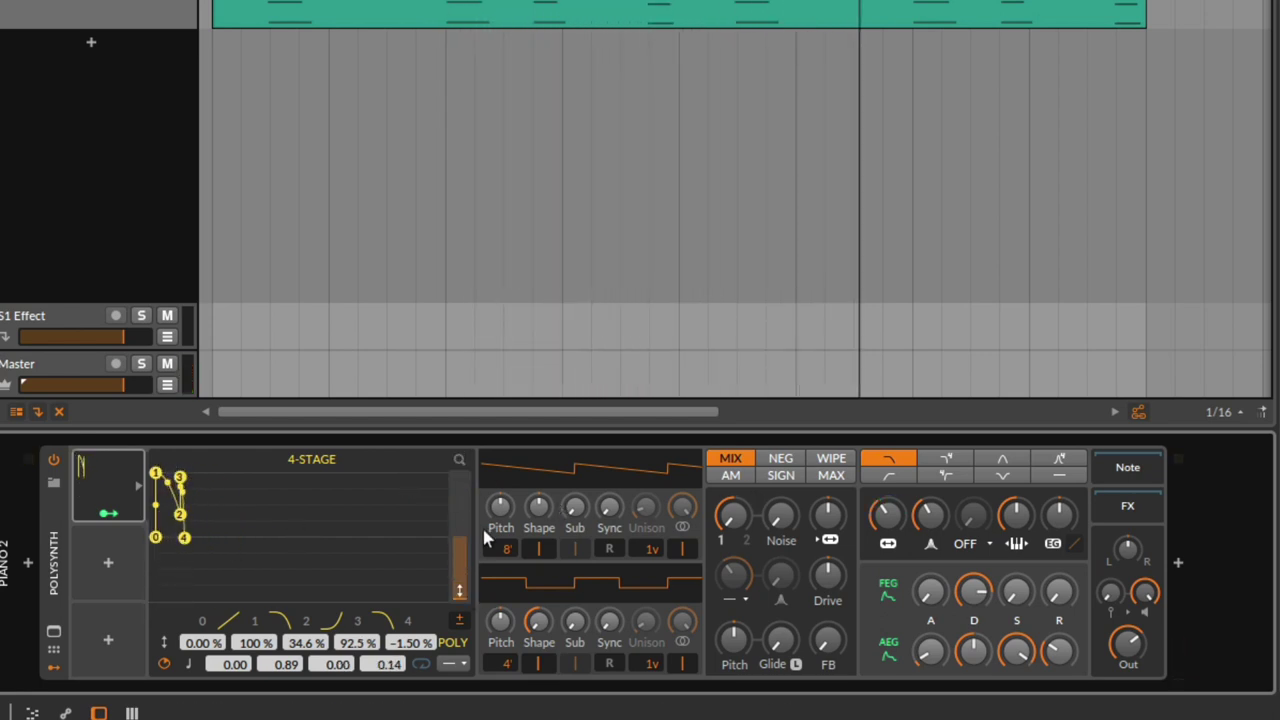
Adjust the Polysynth's filter cutoff by ear, ending on a higher frequency, and bring the 4-Stage amount back towards zero.
{"action": "left_click_drag", "start_coordinate": [880, 510], "coordinate": [884, 542]}
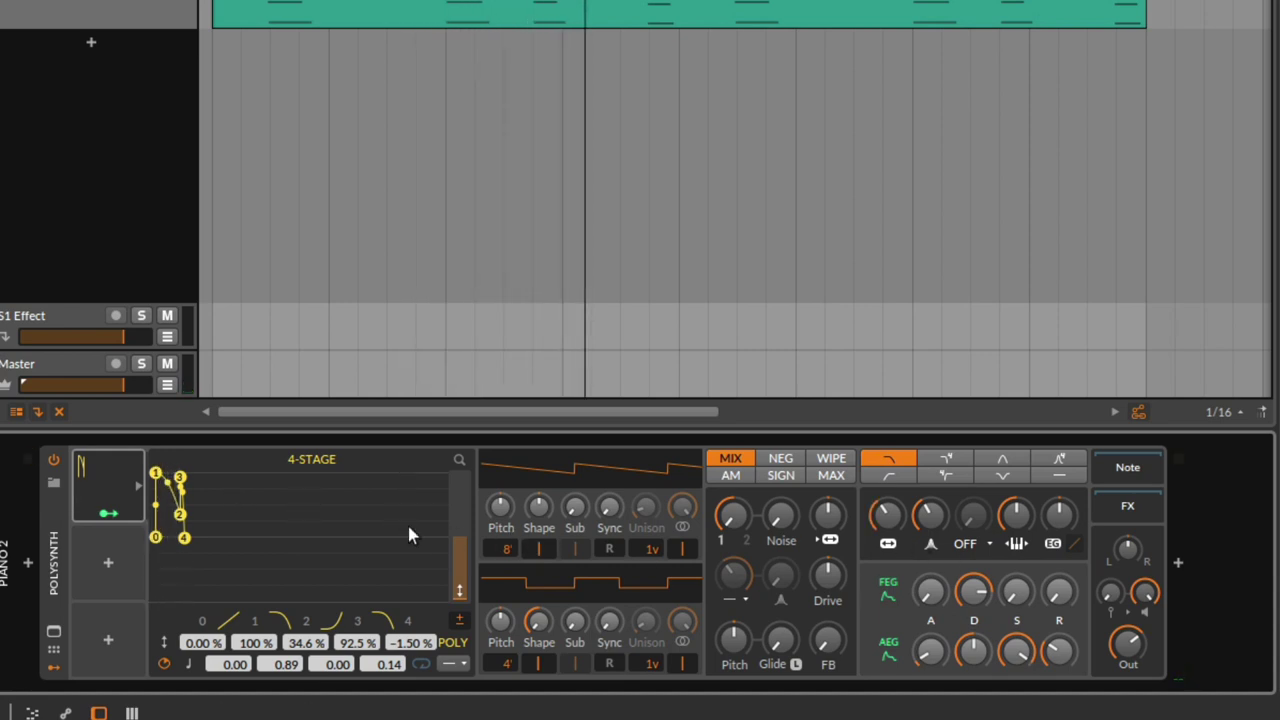
{"action": "left_click", "coordinate": [884, 512]}
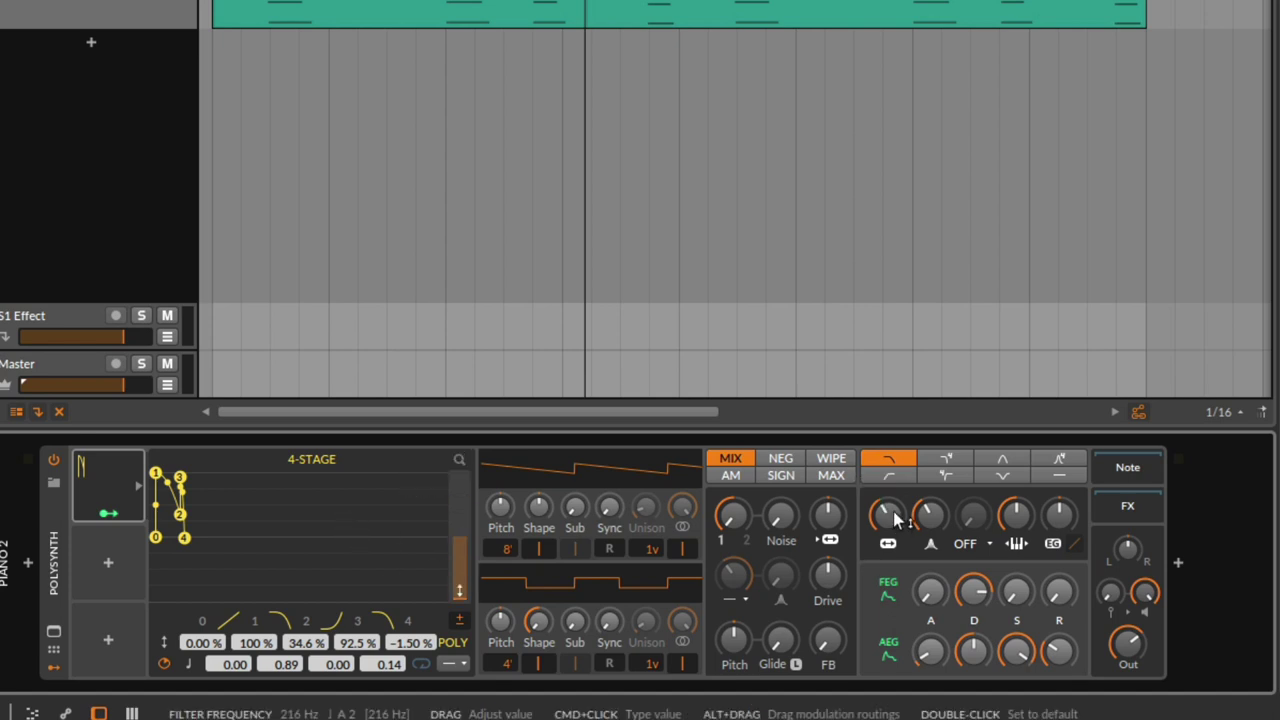
{"action": "mouse_move", "coordinate": [886, 513]}
{"action": "left_mouse_down"}
{"action": "mouse_move", "coordinate": [886, 550]}
{"action": "mouse_move", "coordinate": [873, 493]}
{"action": "left_mouse_up"}
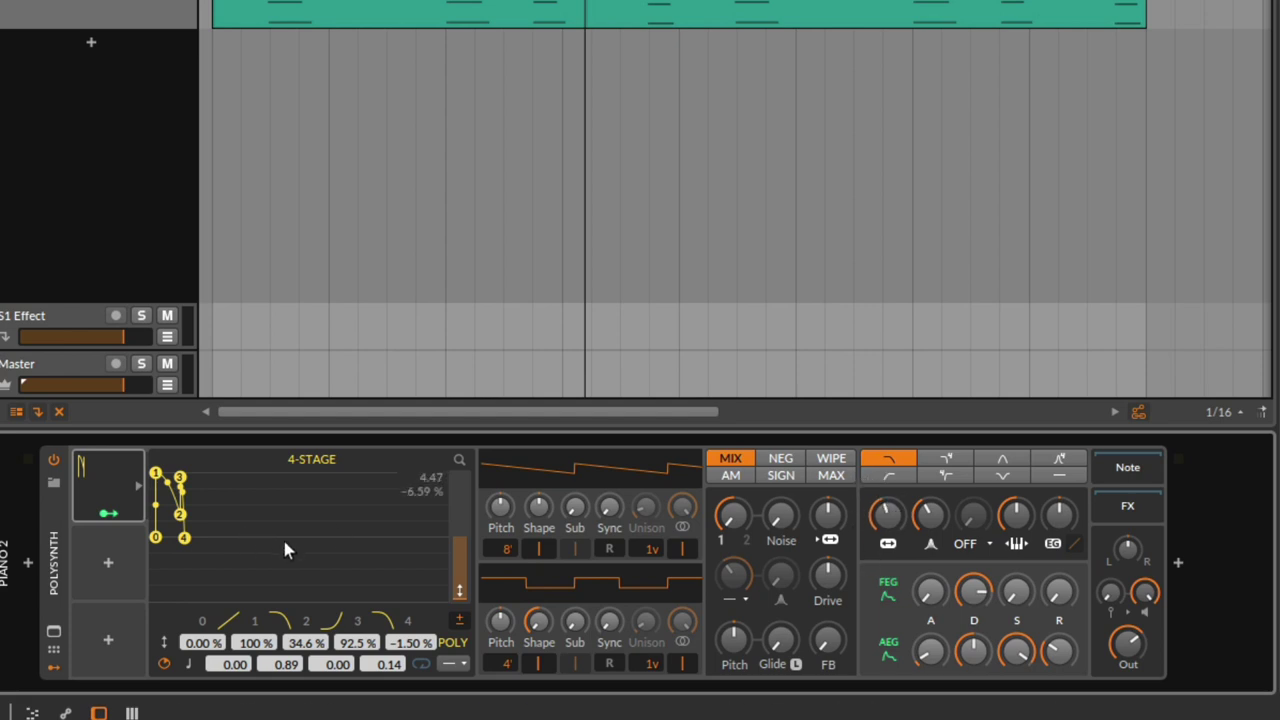
{"action": "left_click_drag", "start_coordinate": [460, 580], "coordinate": [462, 548]}
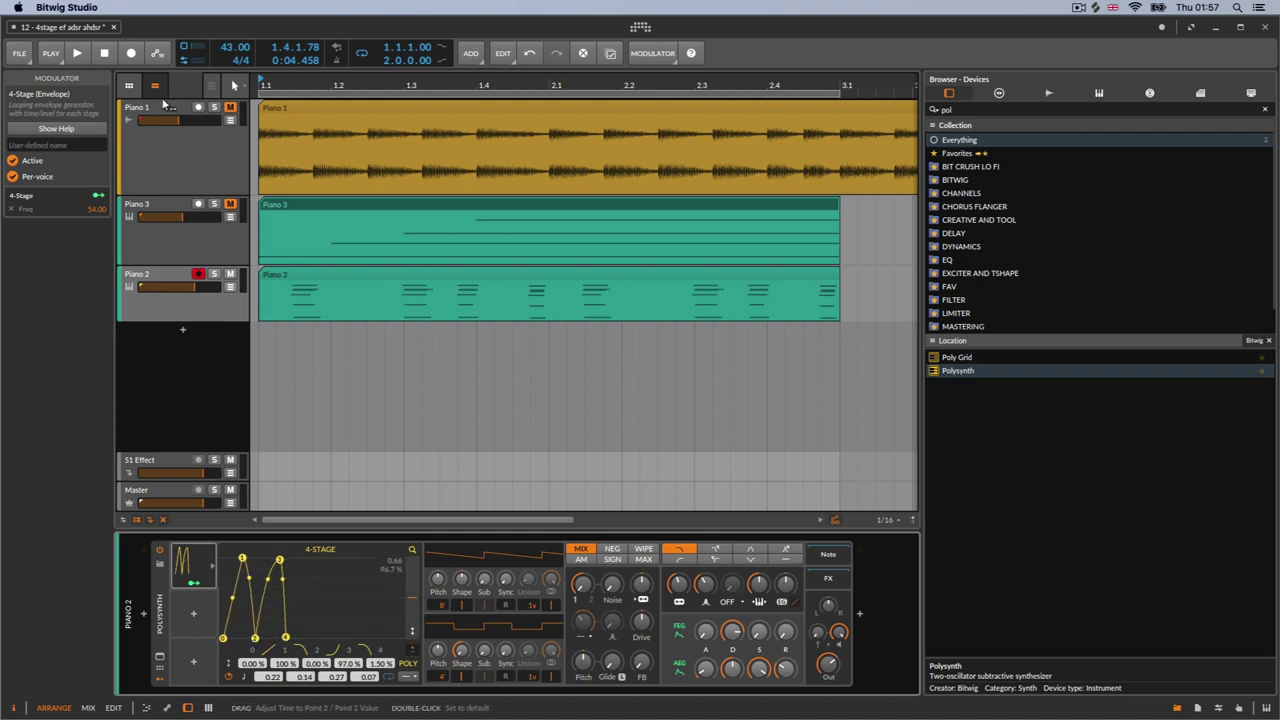
During playback, adjust the filter cutoff and positive envelope amount, and tighten the stages to 0.16, 0.14, 0.18 and 0.07 with point 3 at 96.2 %.
{"action": "left_click", "coordinate": [78, 54]}
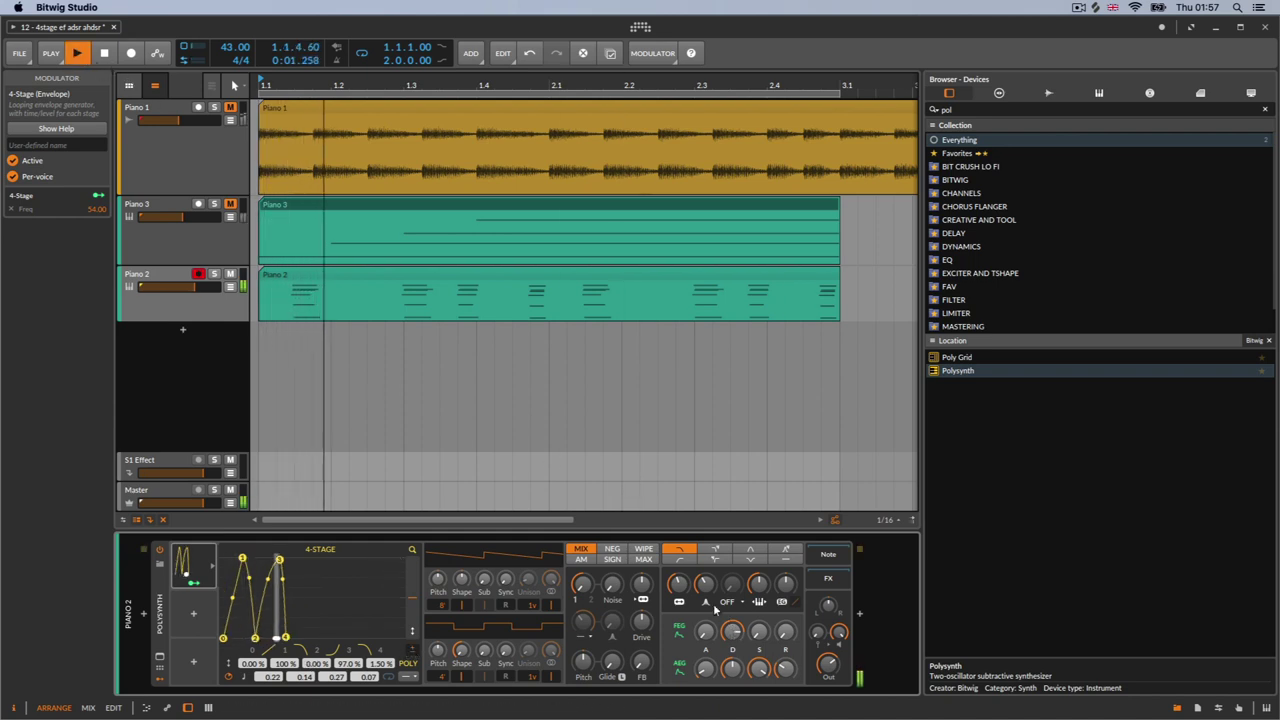
{"action": "mouse_move", "coordinate": [678, 584]}
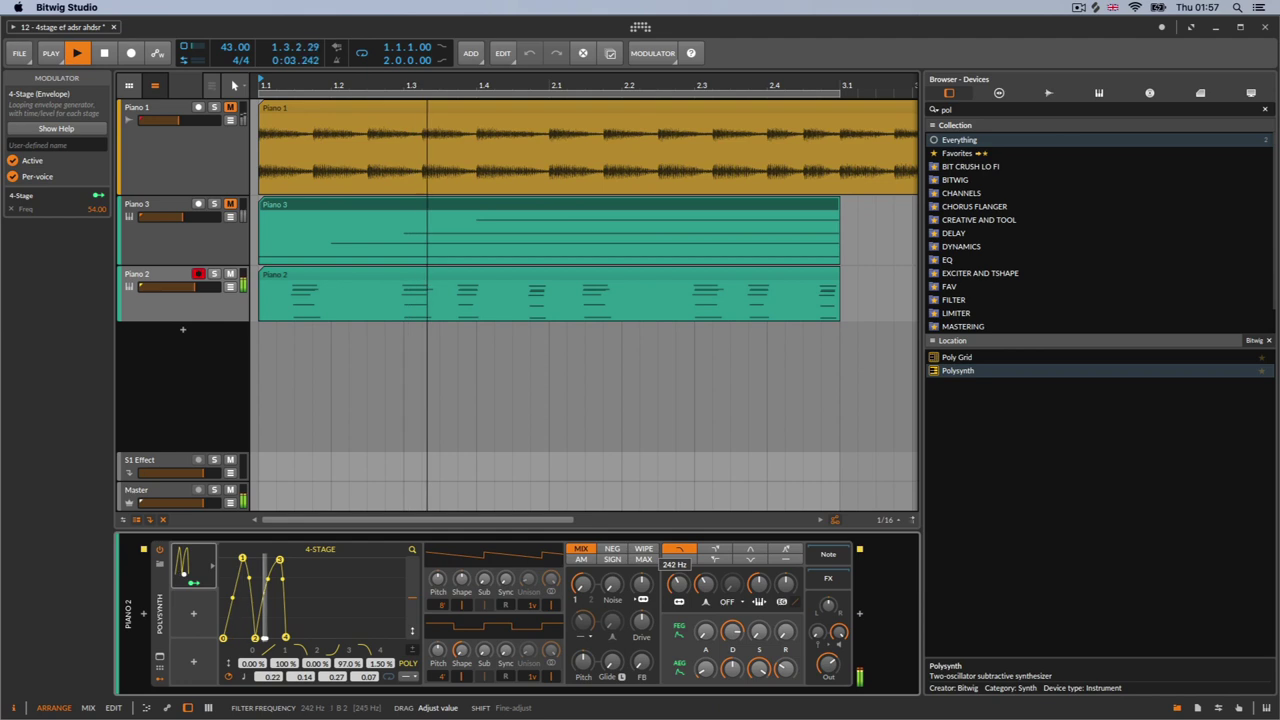
{"action": "mouse_move", "coordinate": [270, 590]}
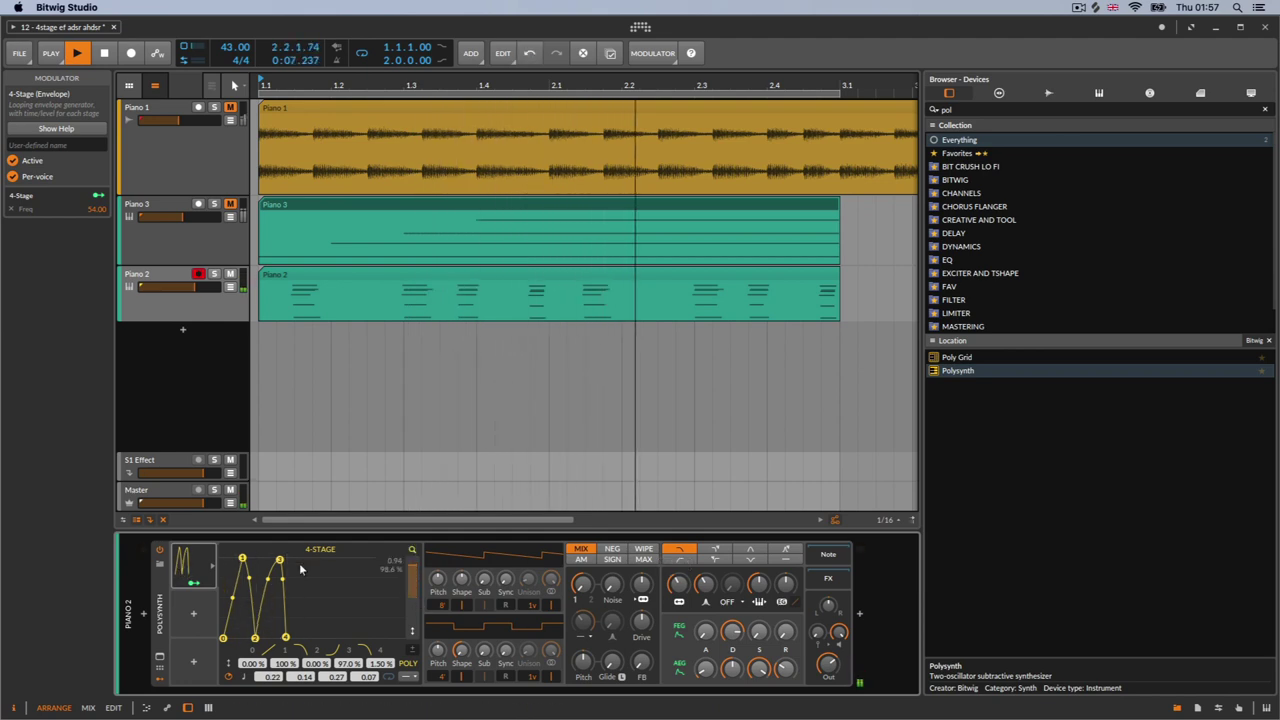
{"action": "left_click_drag", "start_coordinate": [281, 561], "coordinate": [252, 560]}
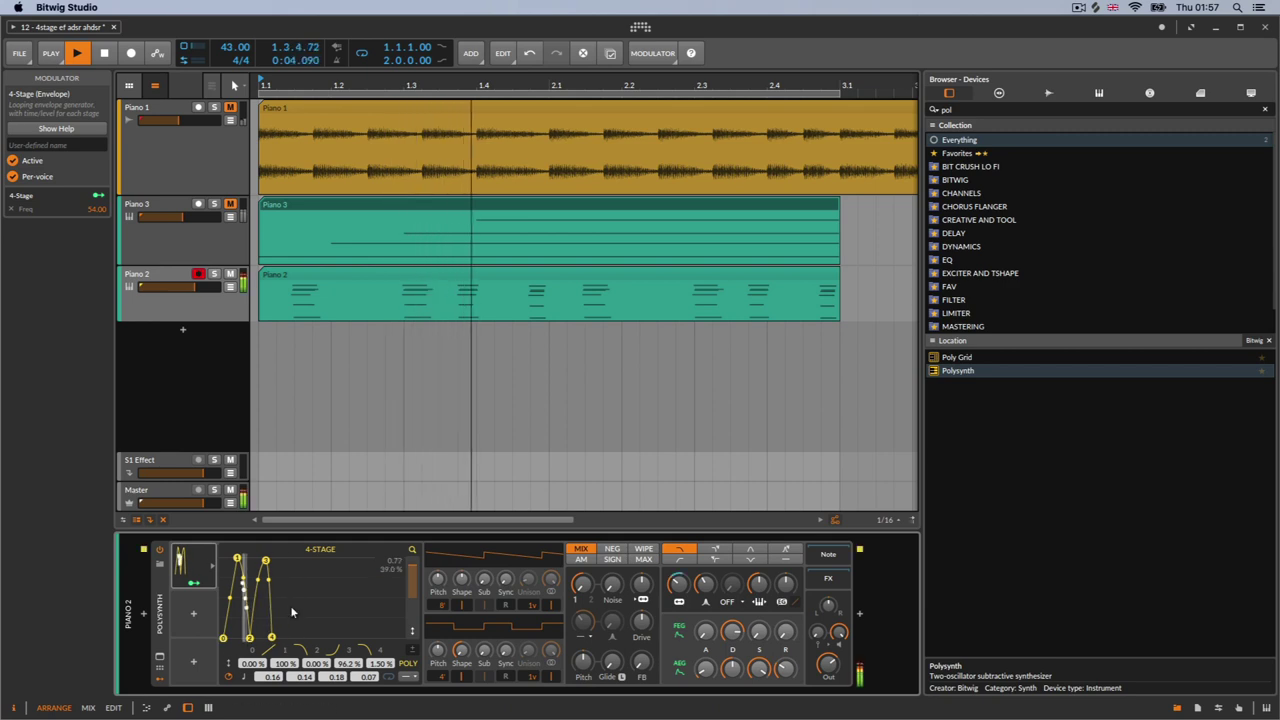
Set the 4-Stage envelope to loop from point 2 and lengthen stage 2 to 0.17.
{"action": "left_click", "coordinate": [410, 677]}
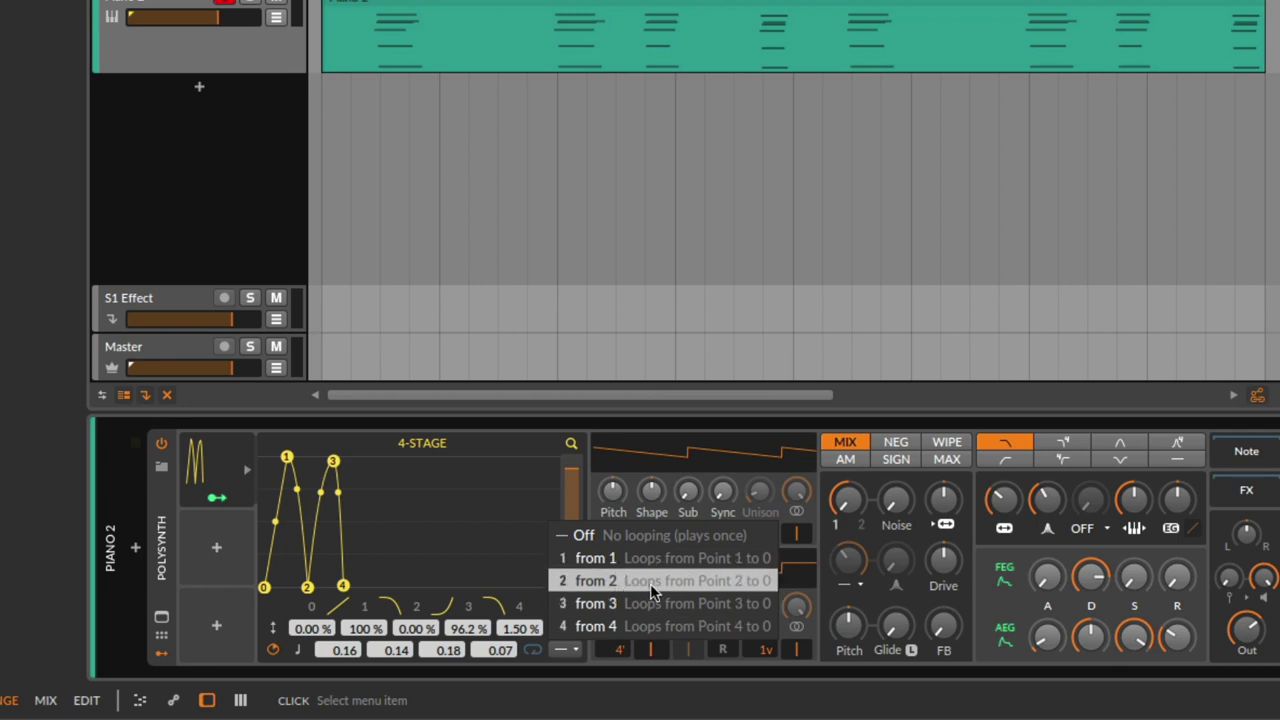
{"action": "left_click", "coordinate": [614, 581]}
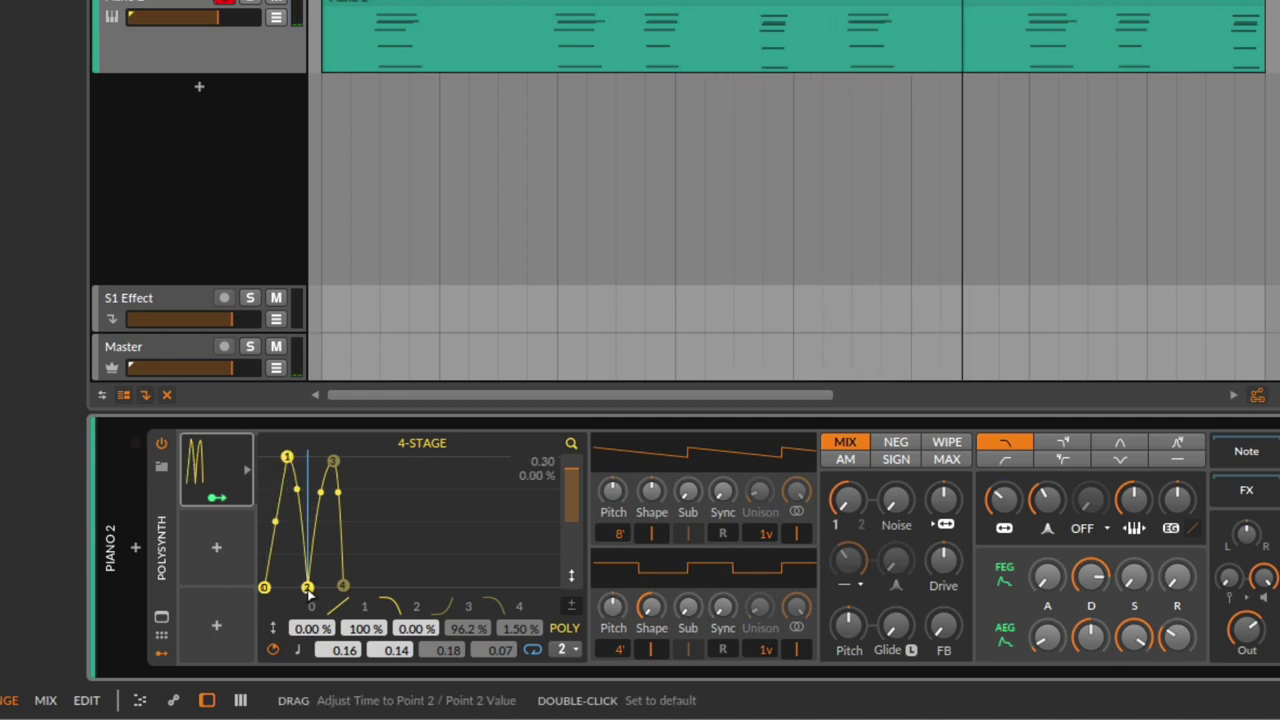
{"action": "mouse_move", "coordinate": [310, 592]}
{"action": "left_mouse_down"}
{"action": "mouse_move", "coordinate": [430, 590]}
{"action": "mouse_move", "coordinate": [311, 588]}
{"action": "left_mouse_up"}
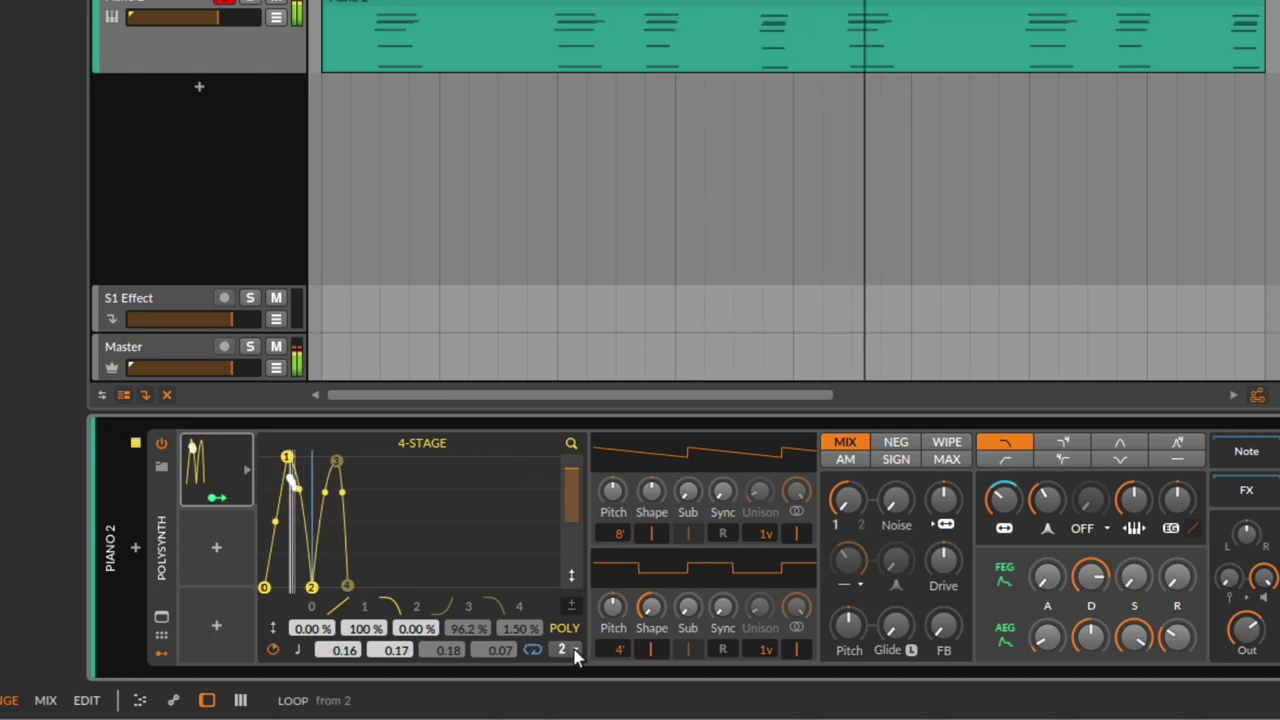
Try looping from point 1, switch the loop to point 3, and lengthen stages 3 and 4 to 0.21 and 0.14.
{"action": "left_click", "coordinate": [568, 648]}
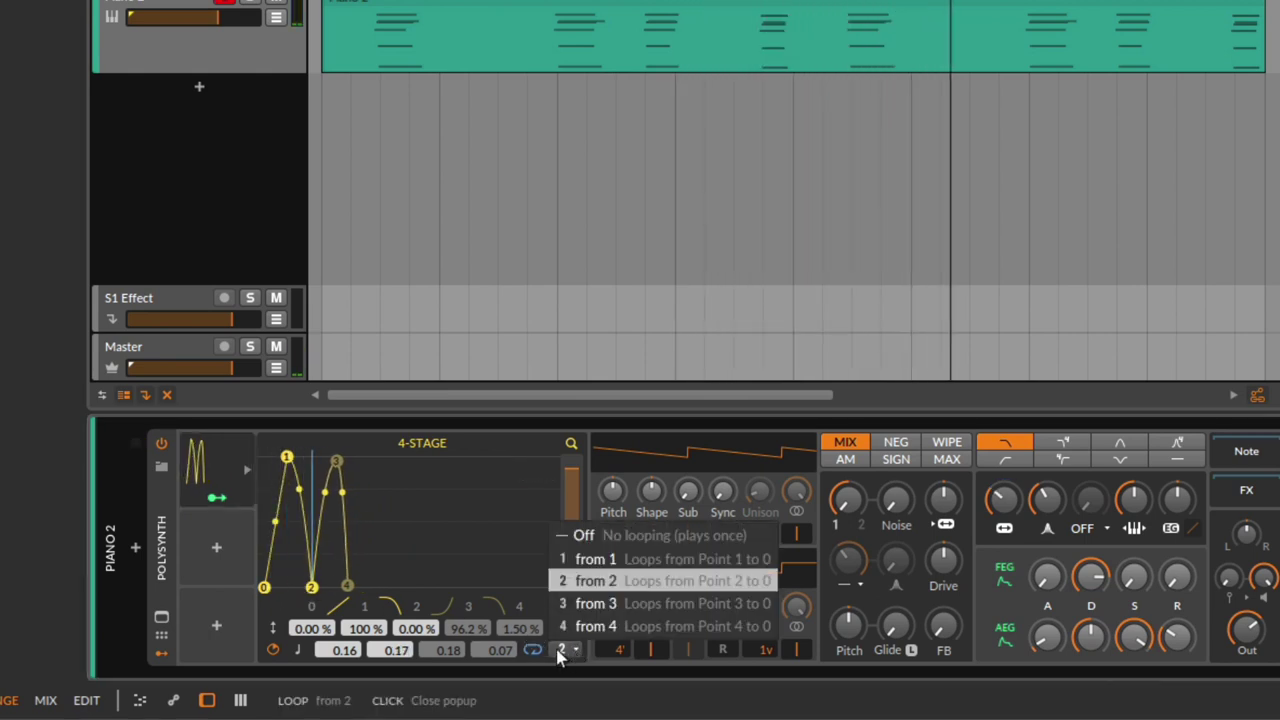
{"action": "left_click", "coordinate": [604, 562]}
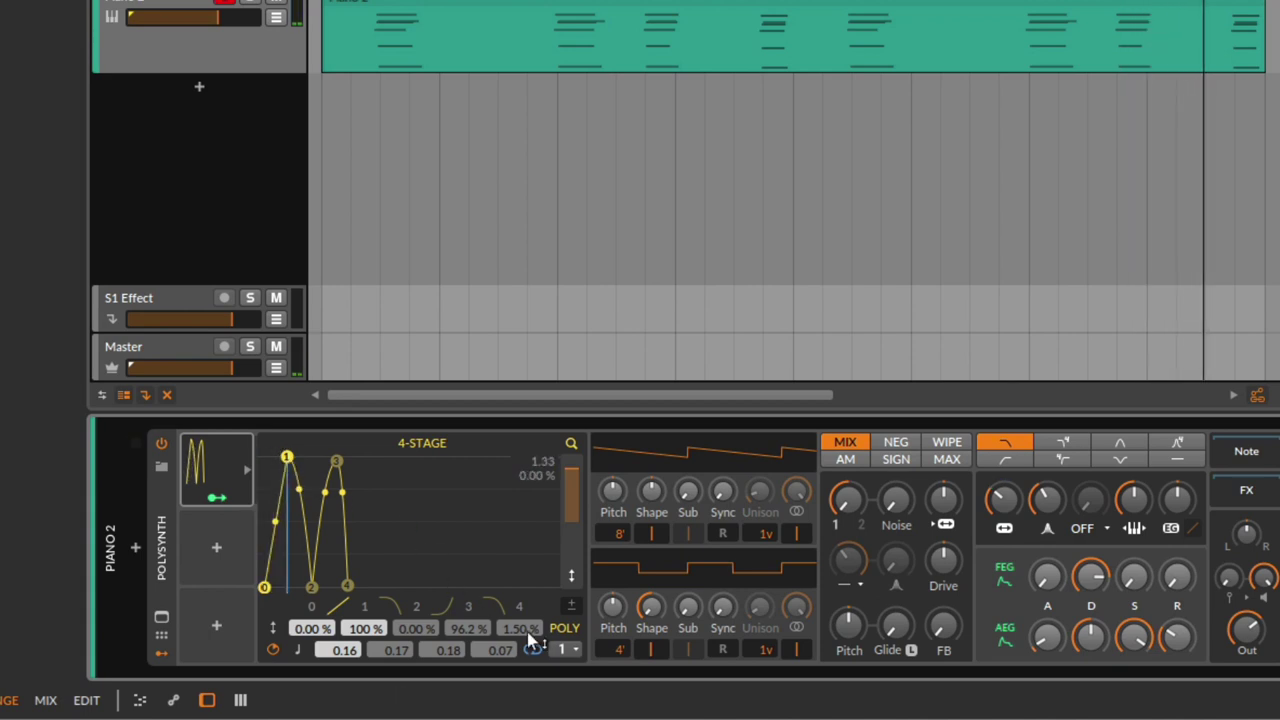
{"action": "left_click", "coordinate": [570, 649]}
{"action": "left_click", "coordinate": [615, 606]}
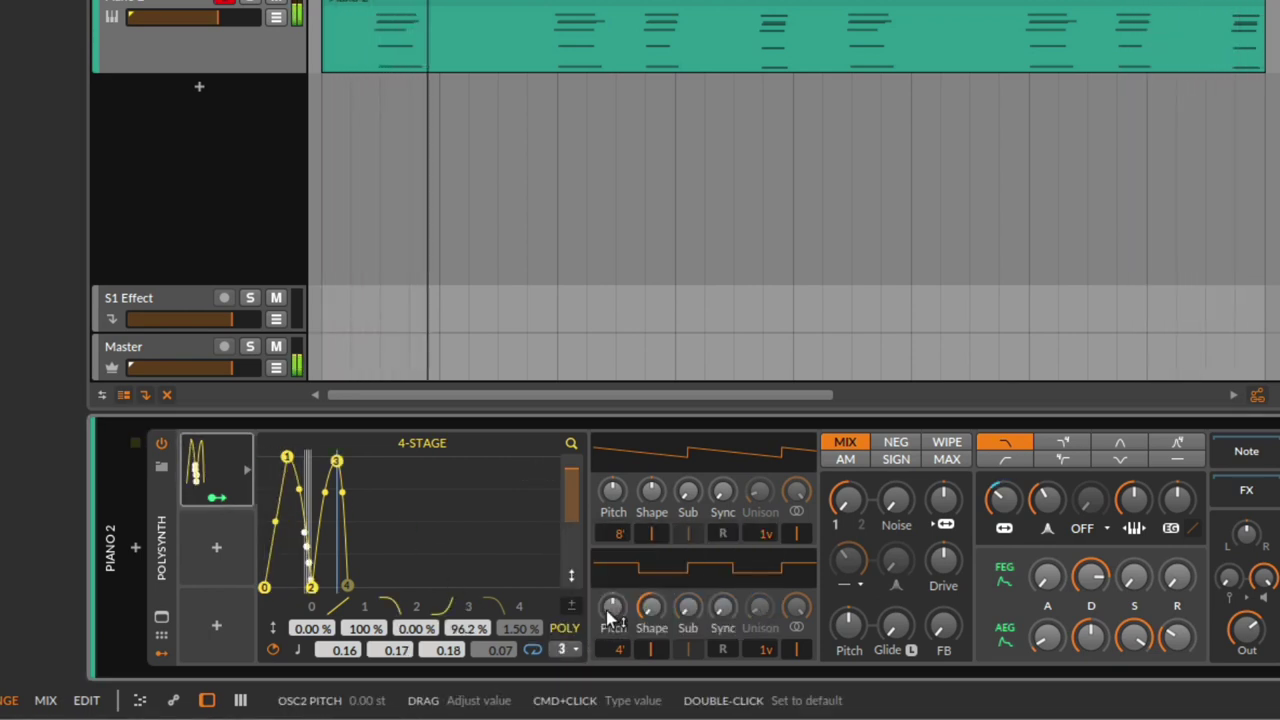
{"action": "left_click_drag", "start_coordinate": [338, 492], "coordinate": [341, 458]}
Loop the 4-Stage envelope from point 4 during playback, and turn looping off.
{"action": "left_click", "coordinate": [562, 650]}
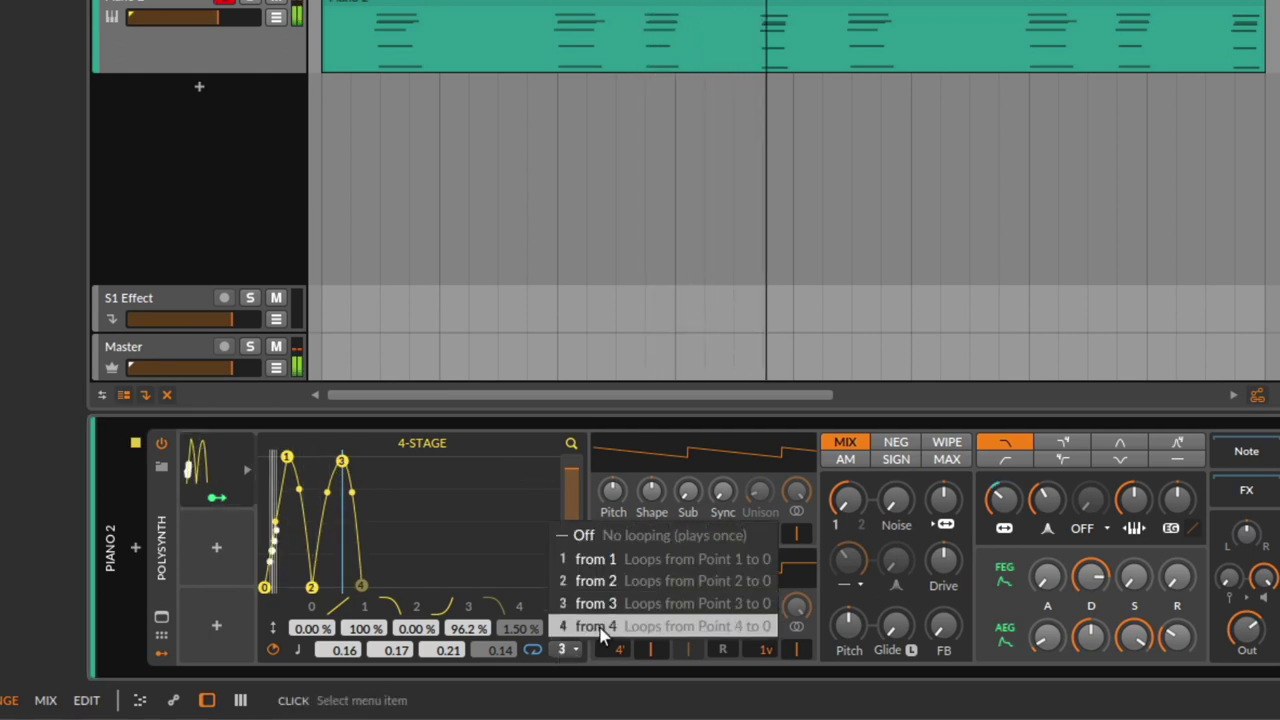
{"action": "left_click", "coordinate": [598, 625]}
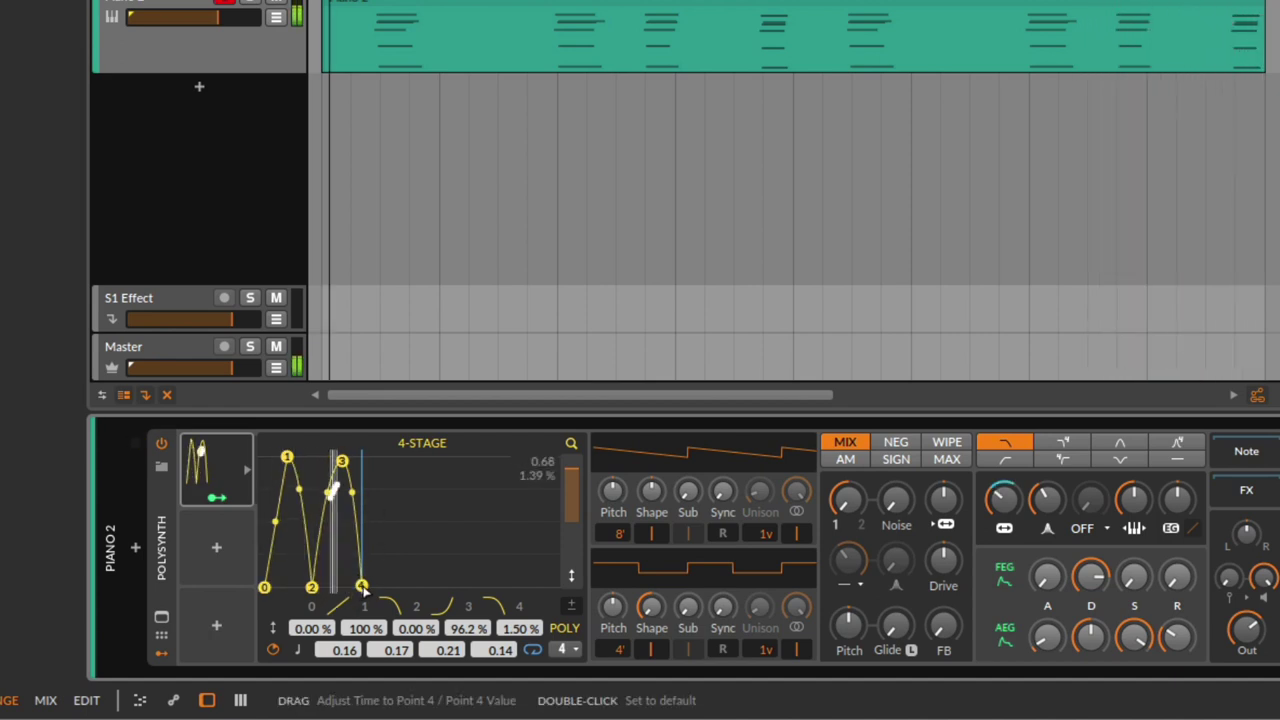
{"action": "left_click", "coordinate": [567, 649]}
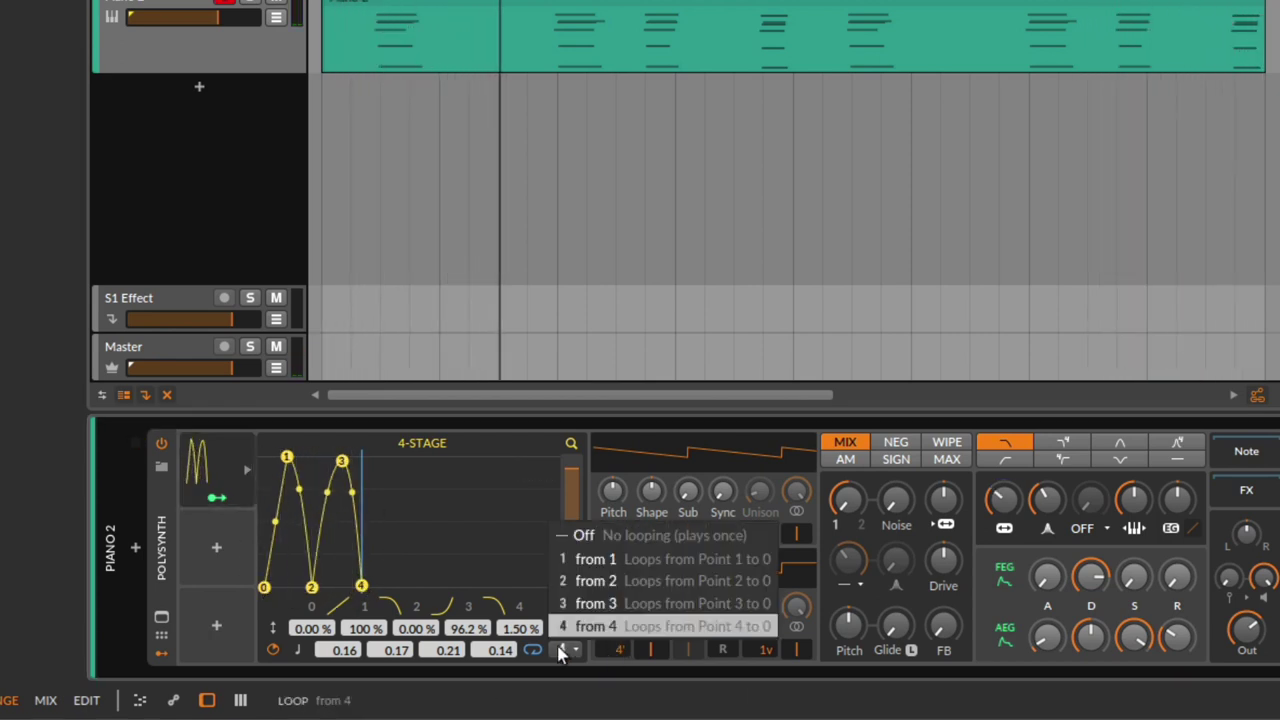
{"action": "left_click", "coordinate": [568, 455]}
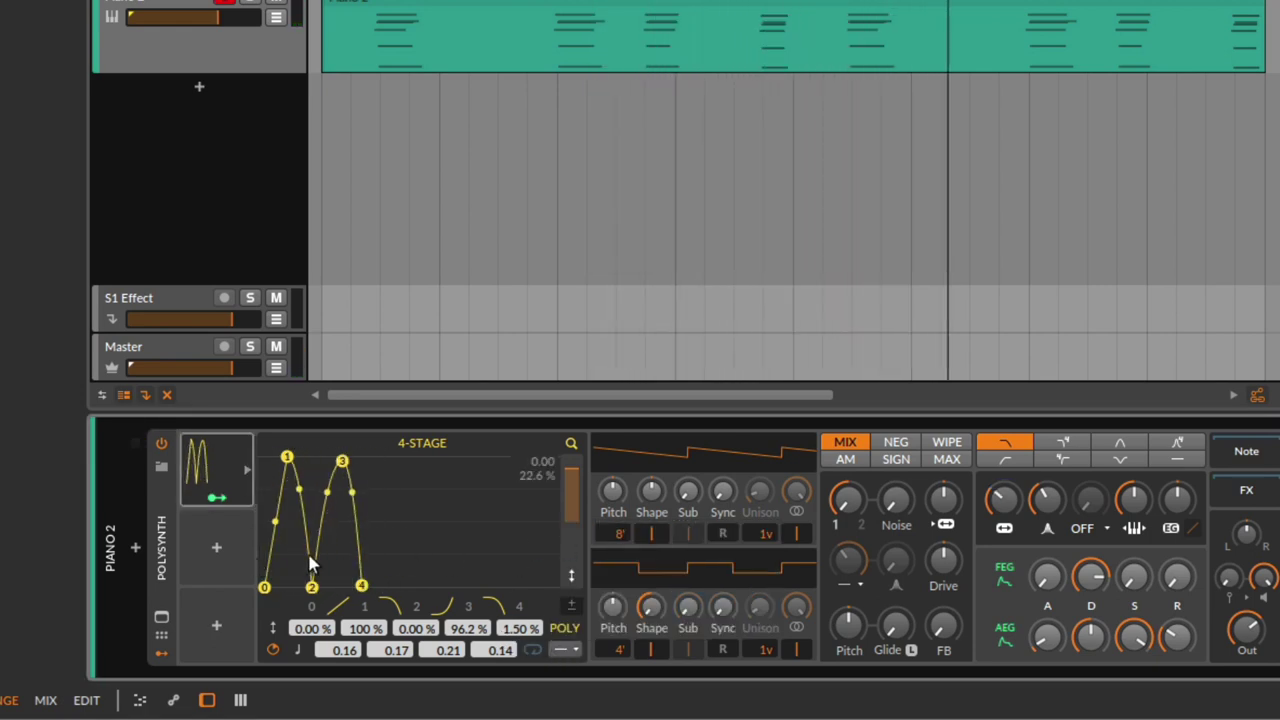
{"action": "left_click", "coordinate": [570, 650]}
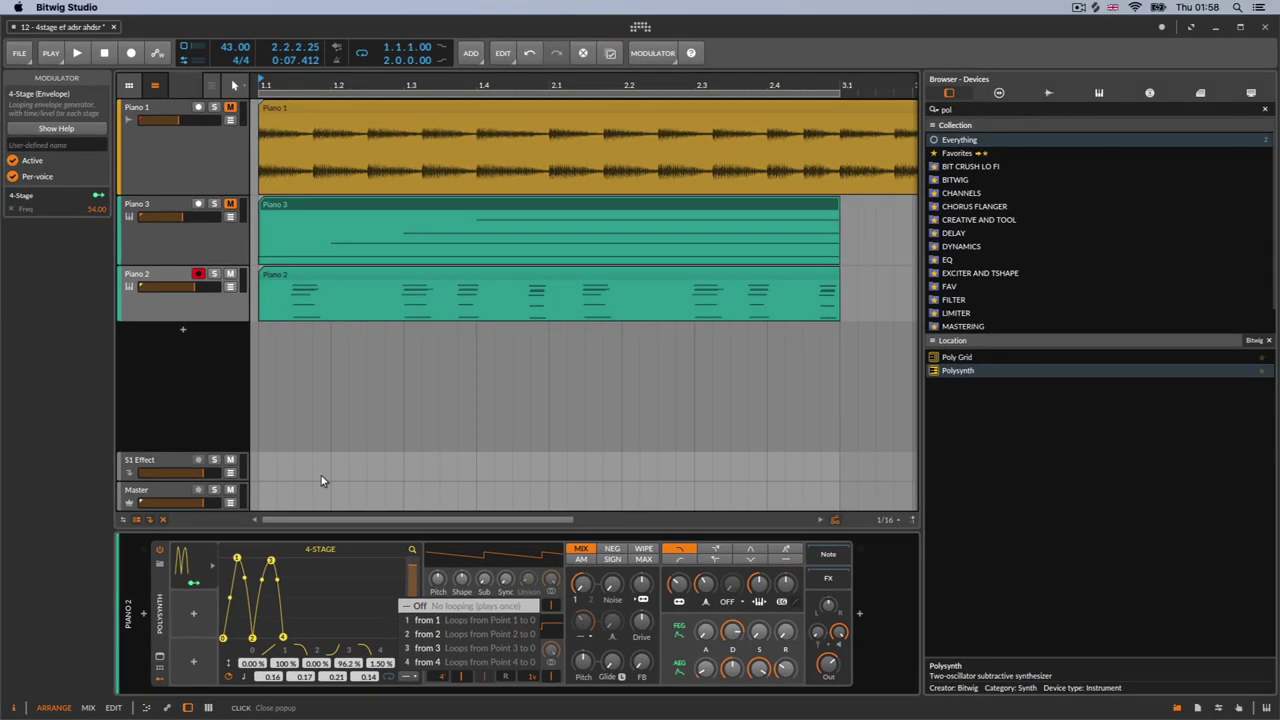
{"action": "left_click", "coordinate": [429, 488]}
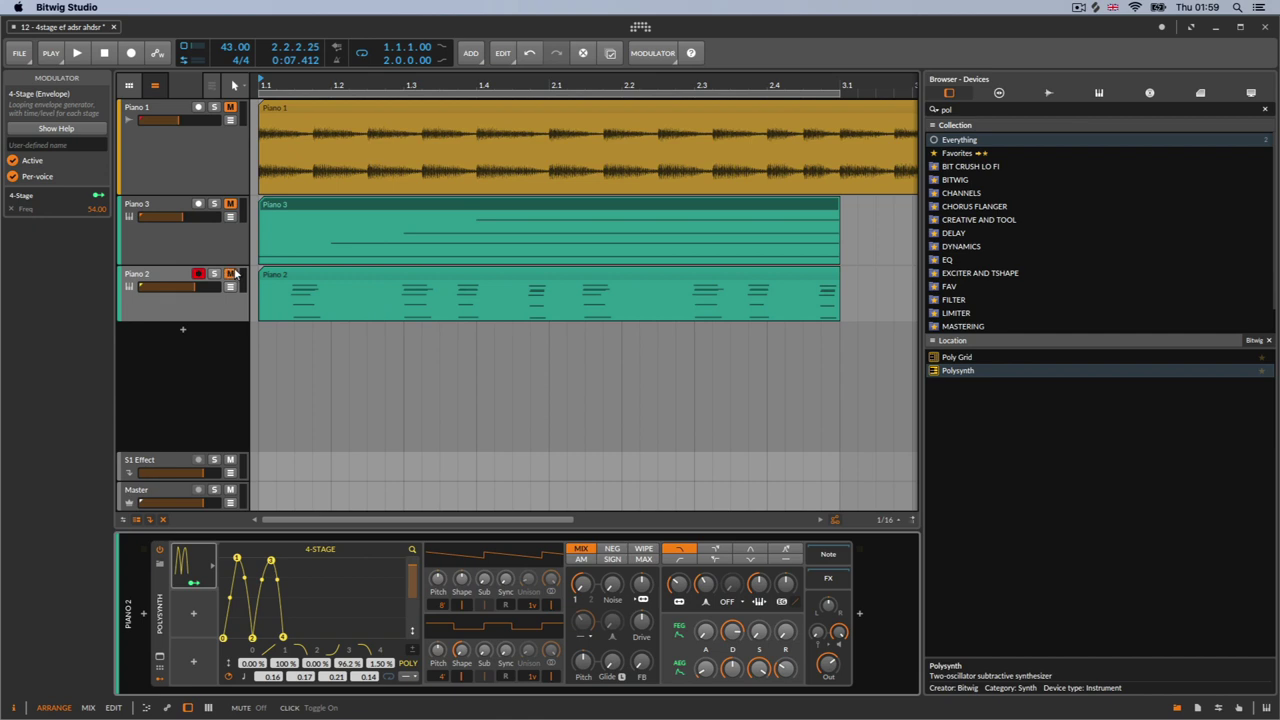
Switch playback from Piano 2 to Piano 3 by swapping their mutes, and raise Piano 3's volume slightly.
{"action": "left_click", "coordinate": [230, 205]}
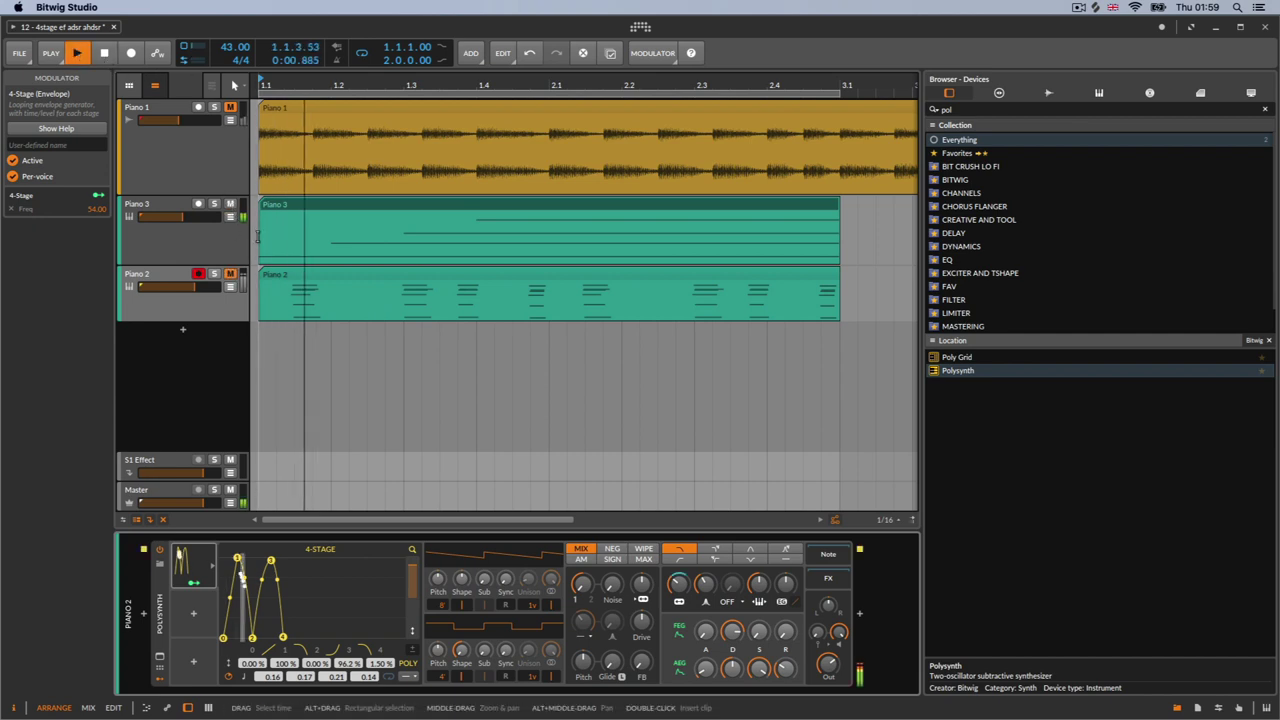
{"action": "left_click_drag", "start_coordinate": [182, 221], "coordinate": [193, 221]}
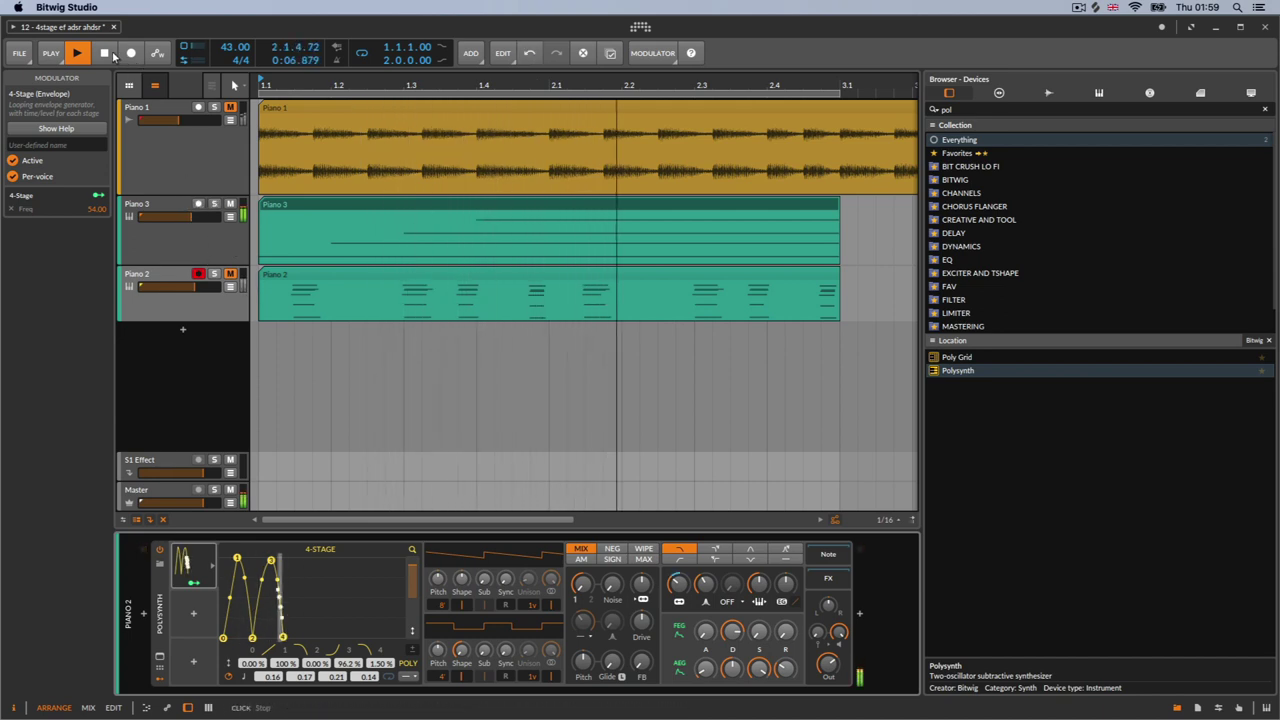
Select the Piano 3 track and add a 4-Stage modulator to its Polysynth's first empty modulator slot.
{"action": "left_click", "coordinate": [185, 246]}
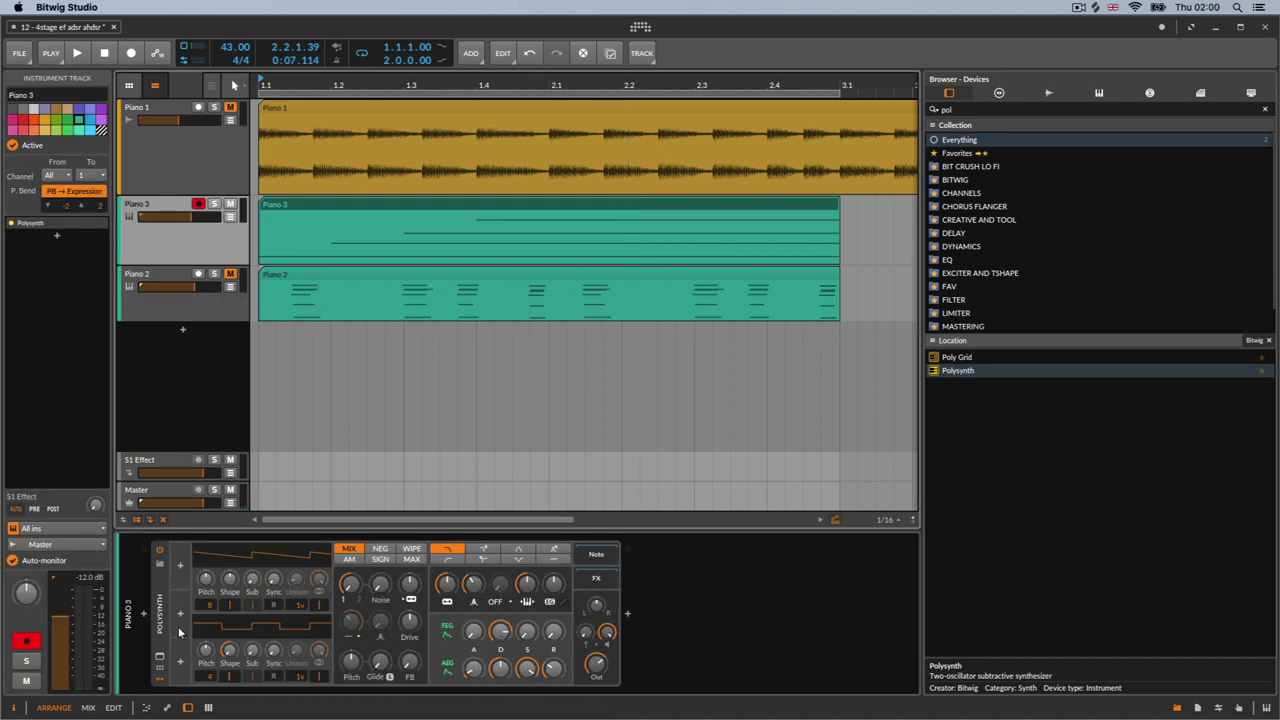
{"action": "left_click", "coordinate": [185, 568]}
{"action": "left_click", "coordinate": [181, 566]}
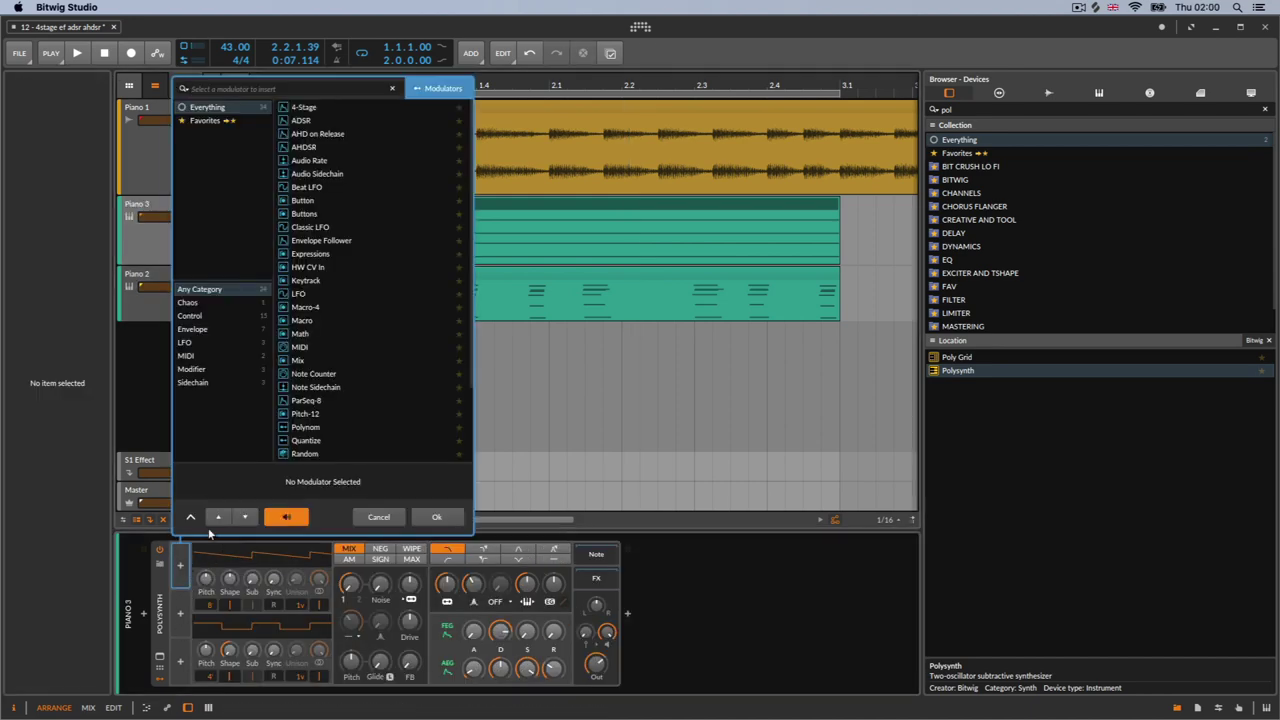
{"action": "left_click", "coordinate": [305, 108]}
{"action": "left_click", "coordinate": [440, 517]}
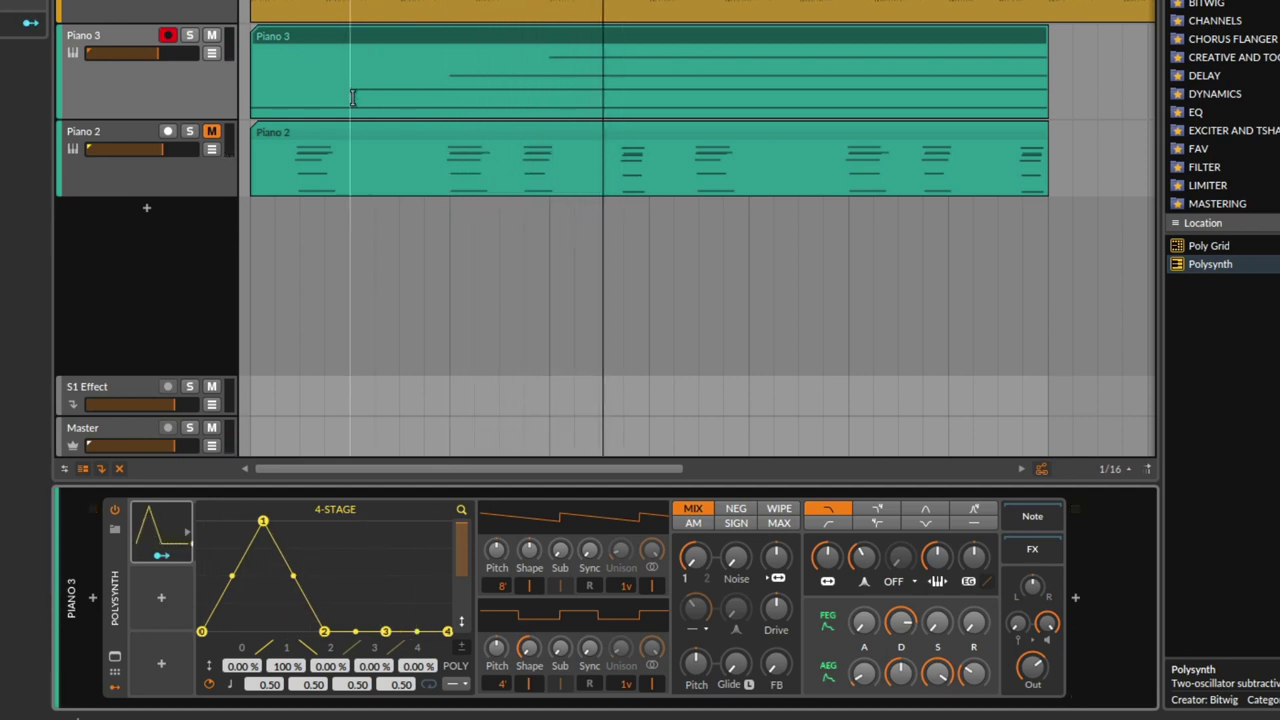
Enable POLY and shape the 4-Stage stages to 0.21, 0.15, 0.25 and 0.17, with points 1 and 3 at 98.5 % and 95.5 %.
{"action": "key", "text": "plus"}
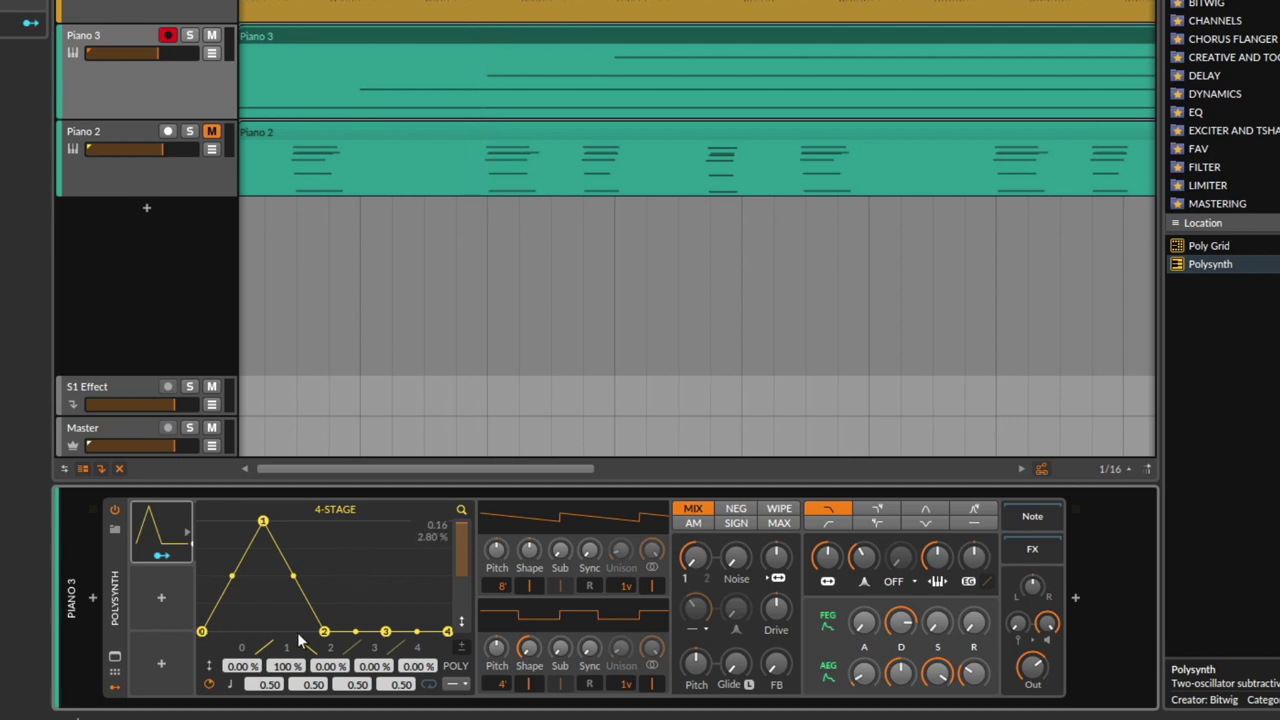
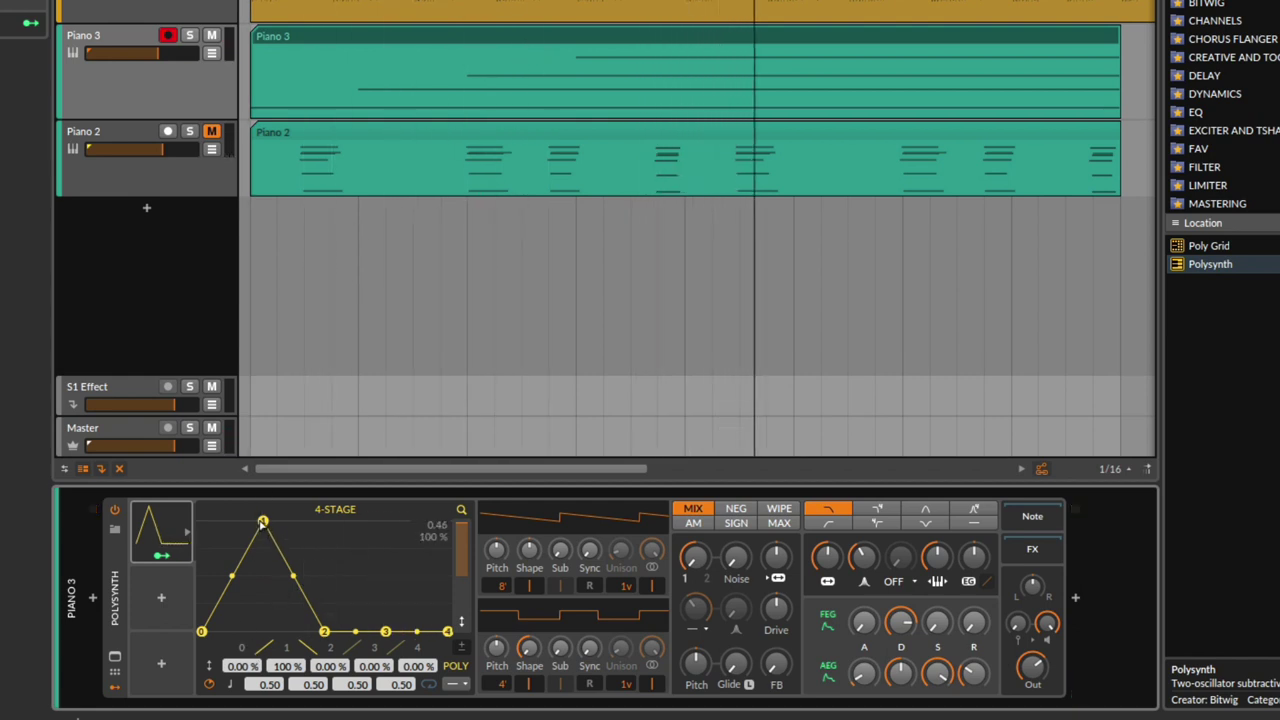
{"action": "left_click_drag", "start_coordinate": [262, 522], "coordinate": [226, 522]}
{"action": "left_click_drag", "start_coordinate": [289, 634], "coordinate": [245, 631]}
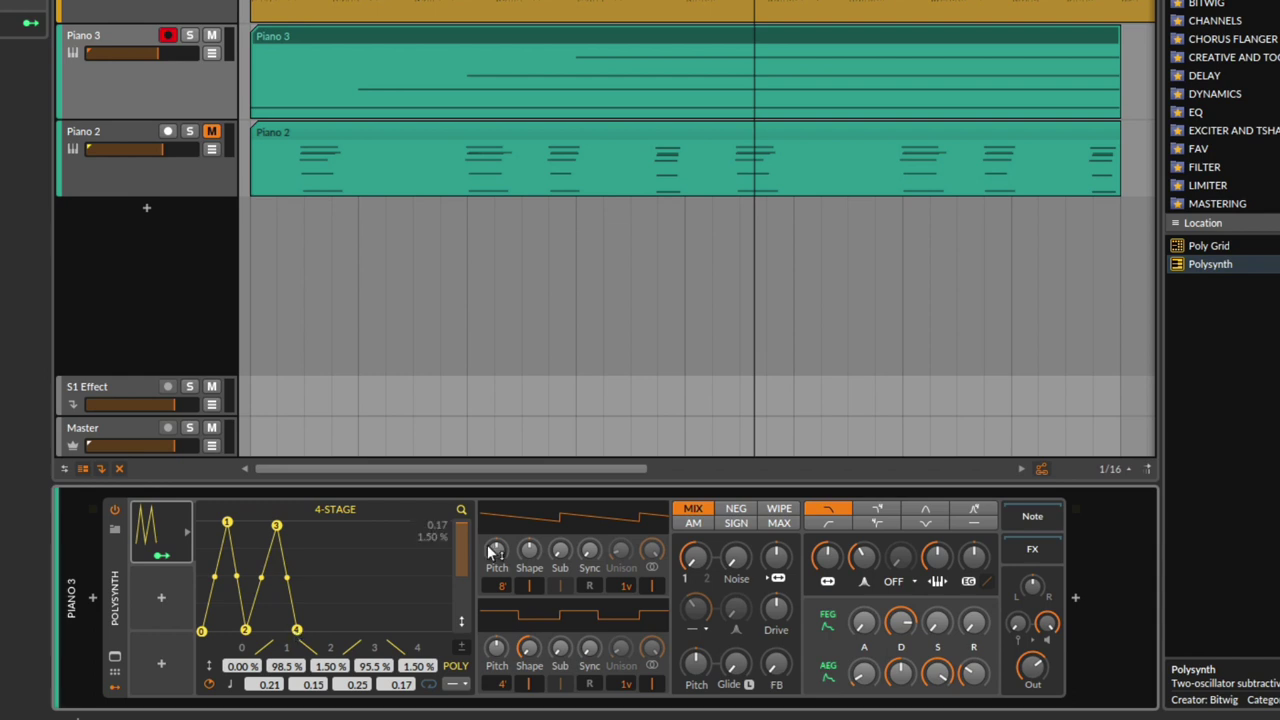
Map the 4-Stage envelope to Piano 3's filter cutoff with an amount of 38.50, and lower the base cutoff.
{"action": "left_click", "coordinate": [165, 558]}
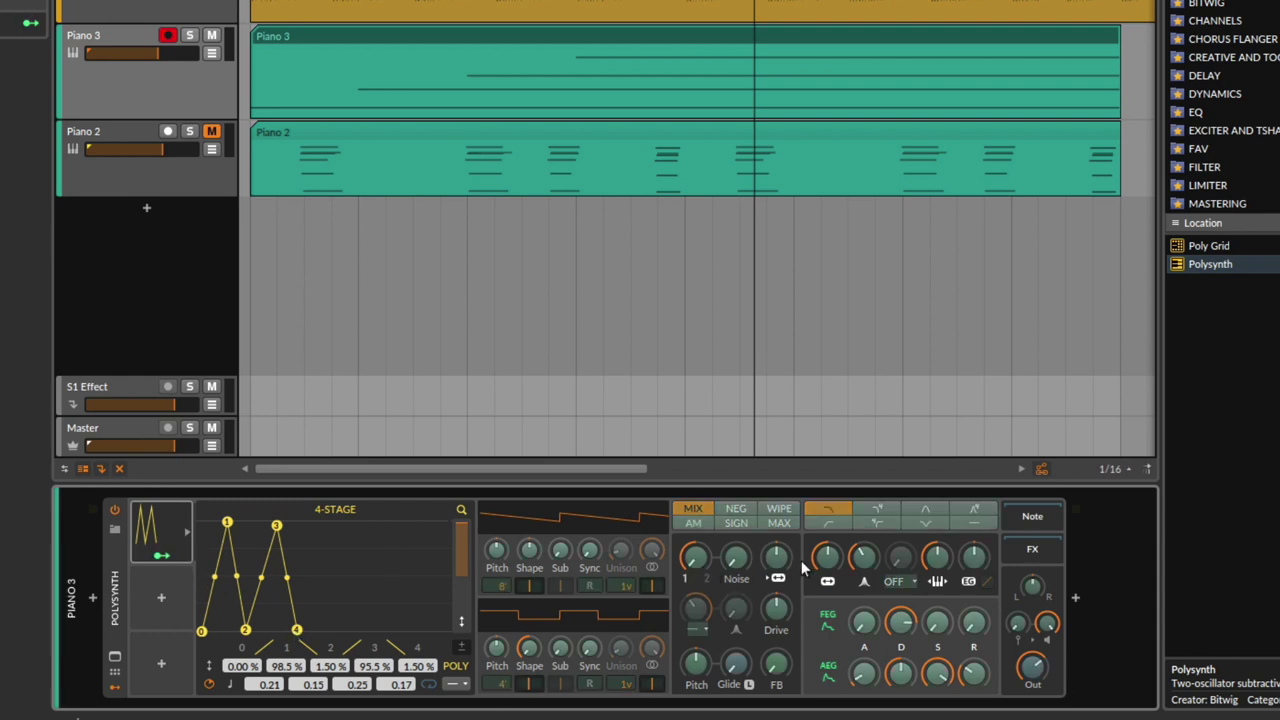
{"action": "mouse_move", "coordinate": [826, 560]}
{"action": "left_mouse_down"}
{"action": "mouse_move", "coordinate": [826, 545]}
{"action": "mouse_move", "coordinate": [825, 562]}
{"action": "left_mouse_up"}
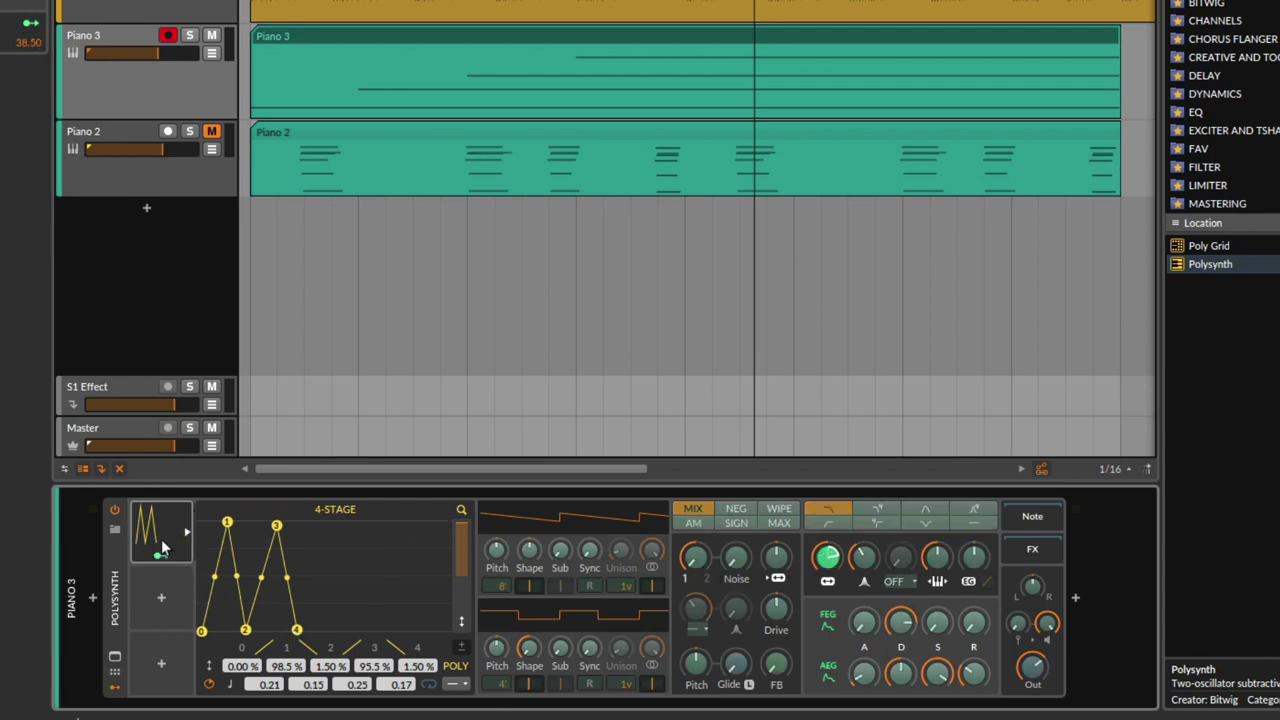
{"action": "left_click", "coordinate": [165, 558]}
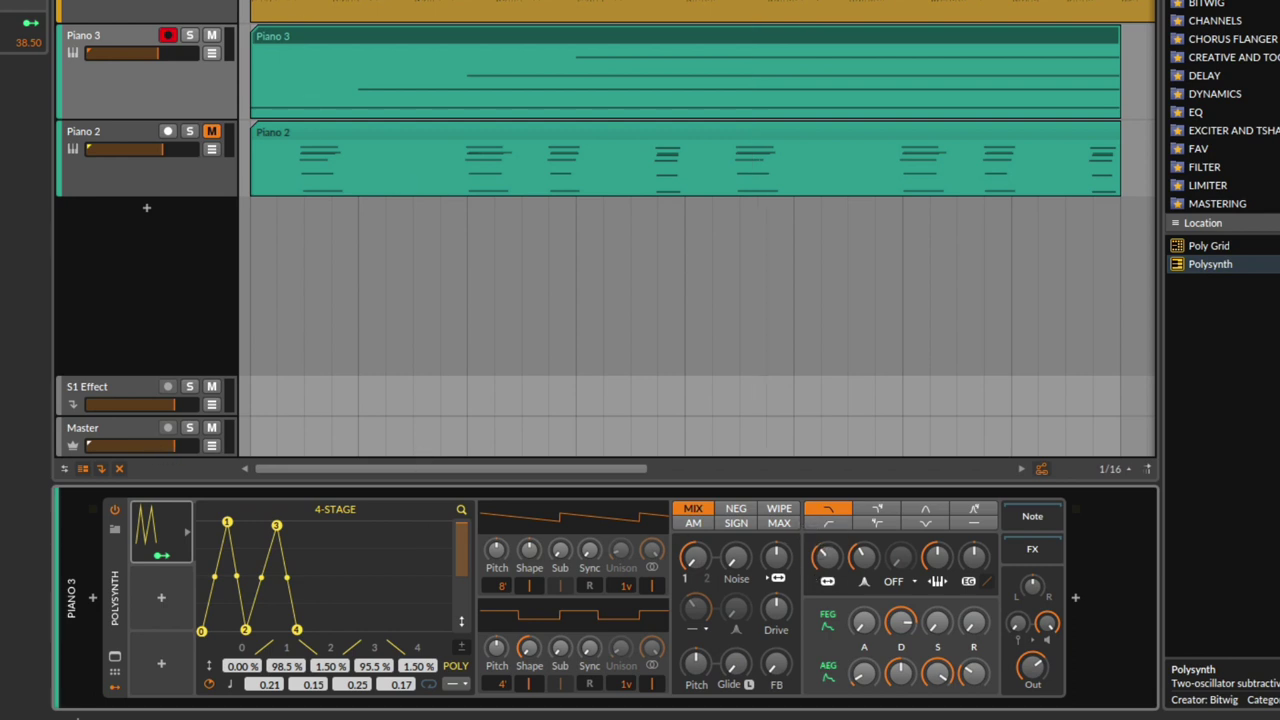
Play the Piano 3 part with the 4-Stage envelope in polyphonic mode, and again with POLY turned off.
{"action": "key", "text": "space"}
{"action": "key", "text": "space"}
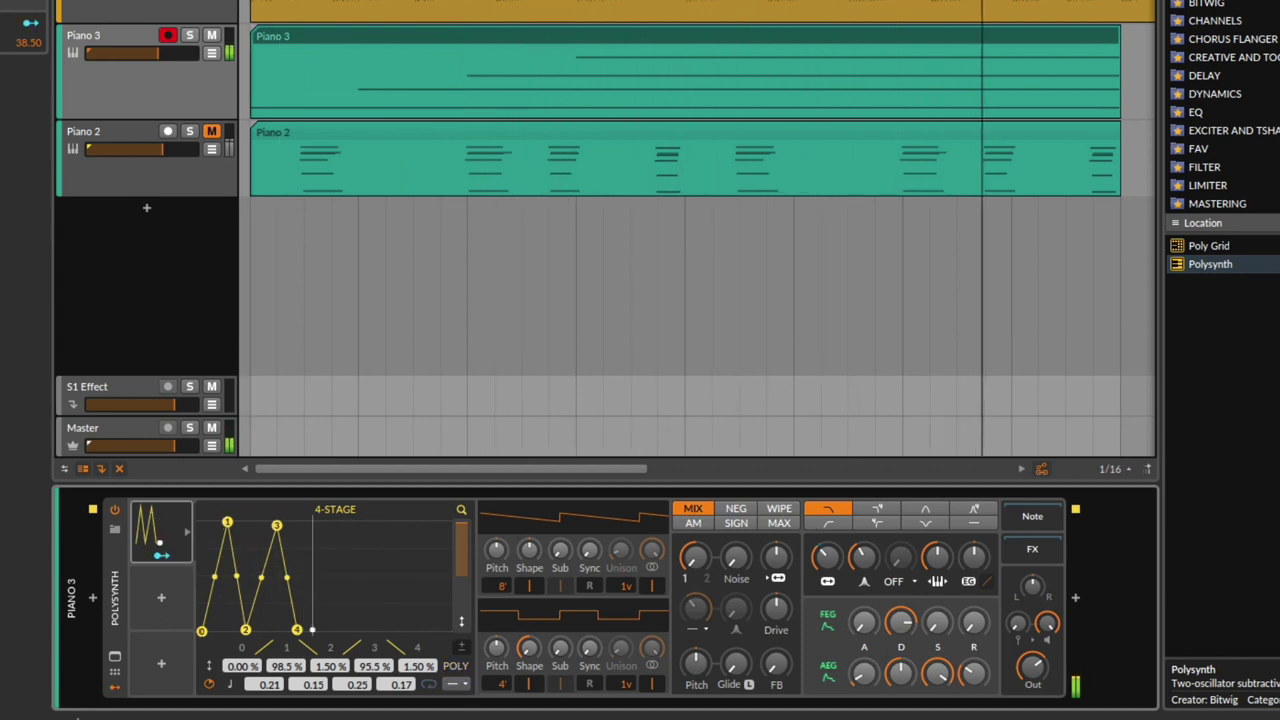
{"action": "key", "text": "space"}
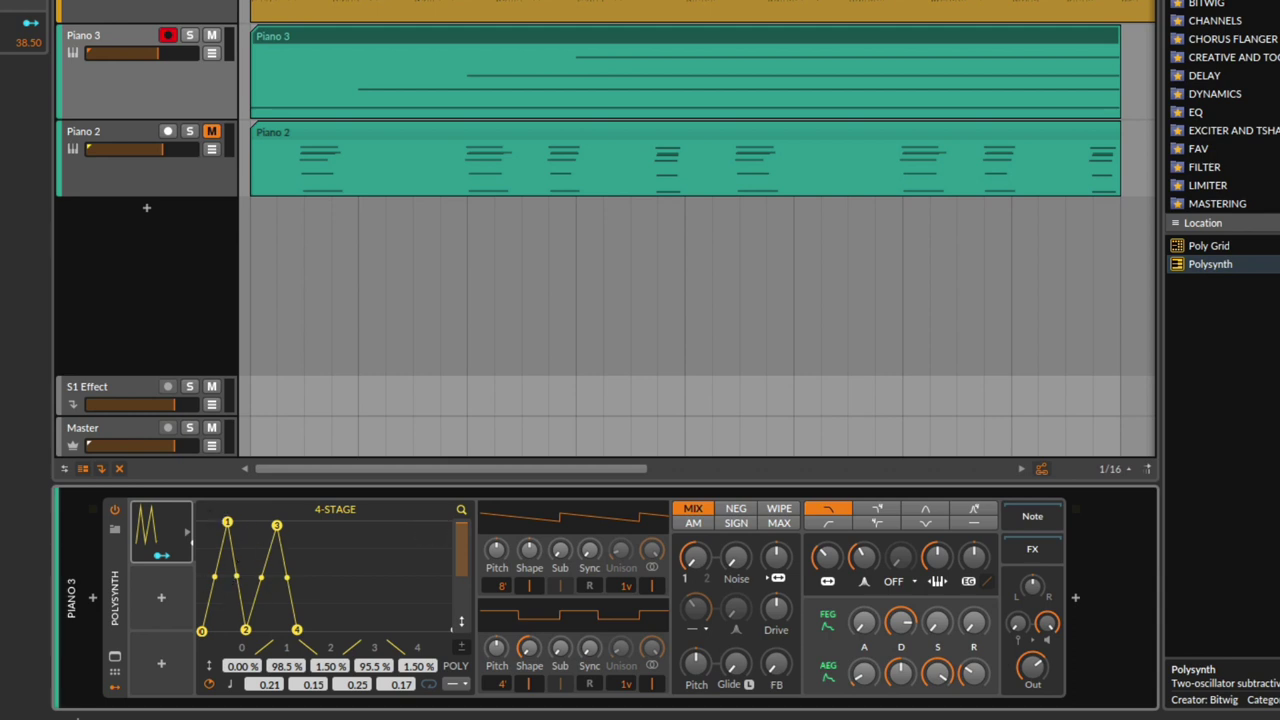
Play the Piano 3 part to compare the 4-Stage envelope with POLY off and with POLY on.
{"action": "key", "text": "space"}
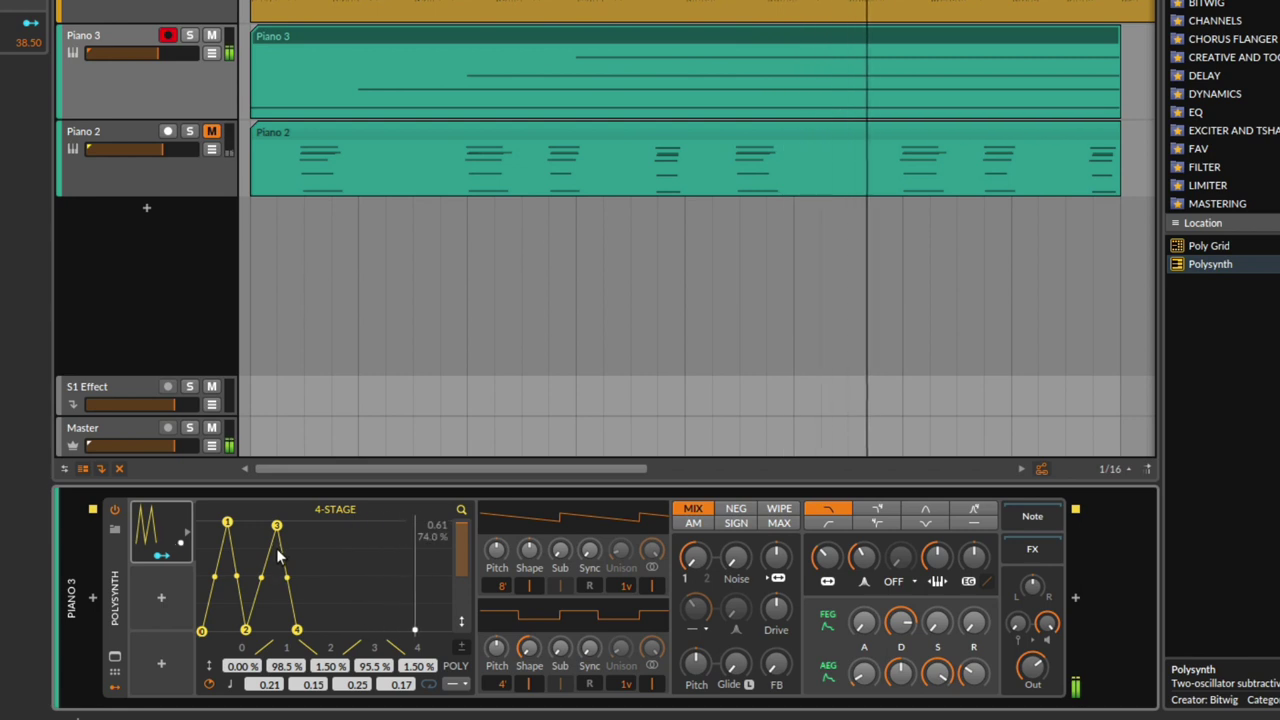
{"action": "key", "text": "space"}
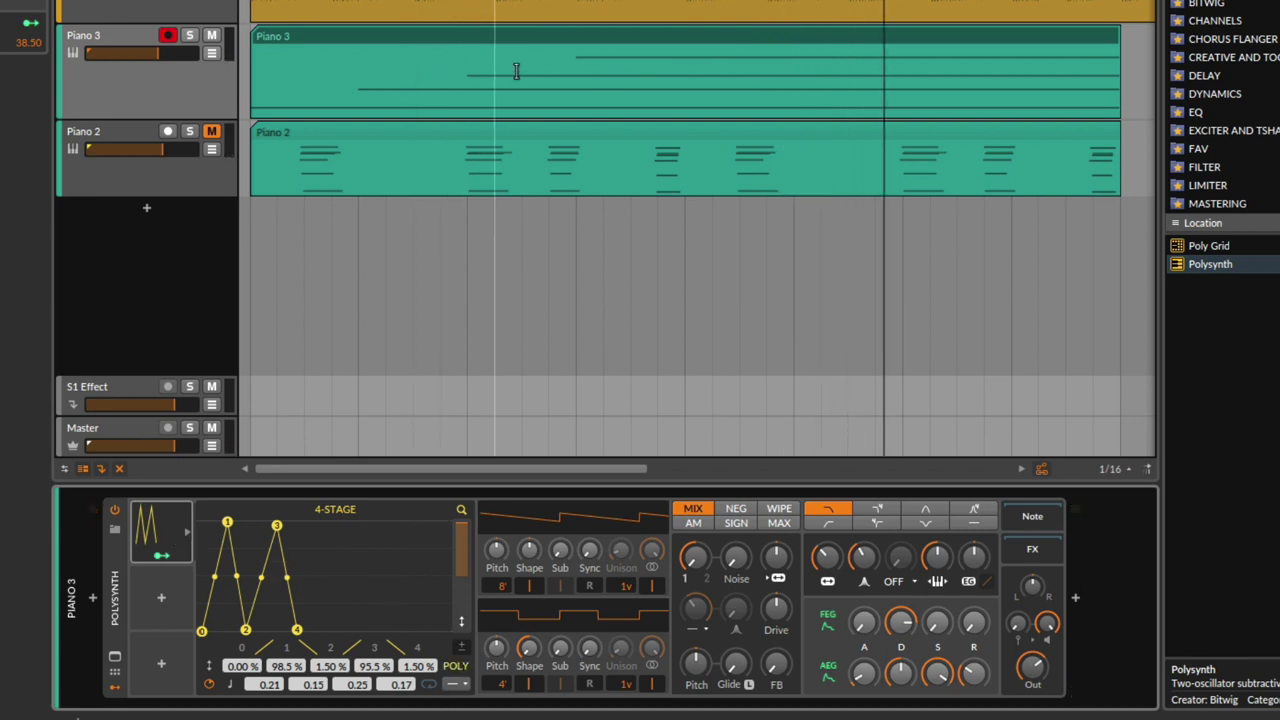
{"action": "key", "text": "space"}
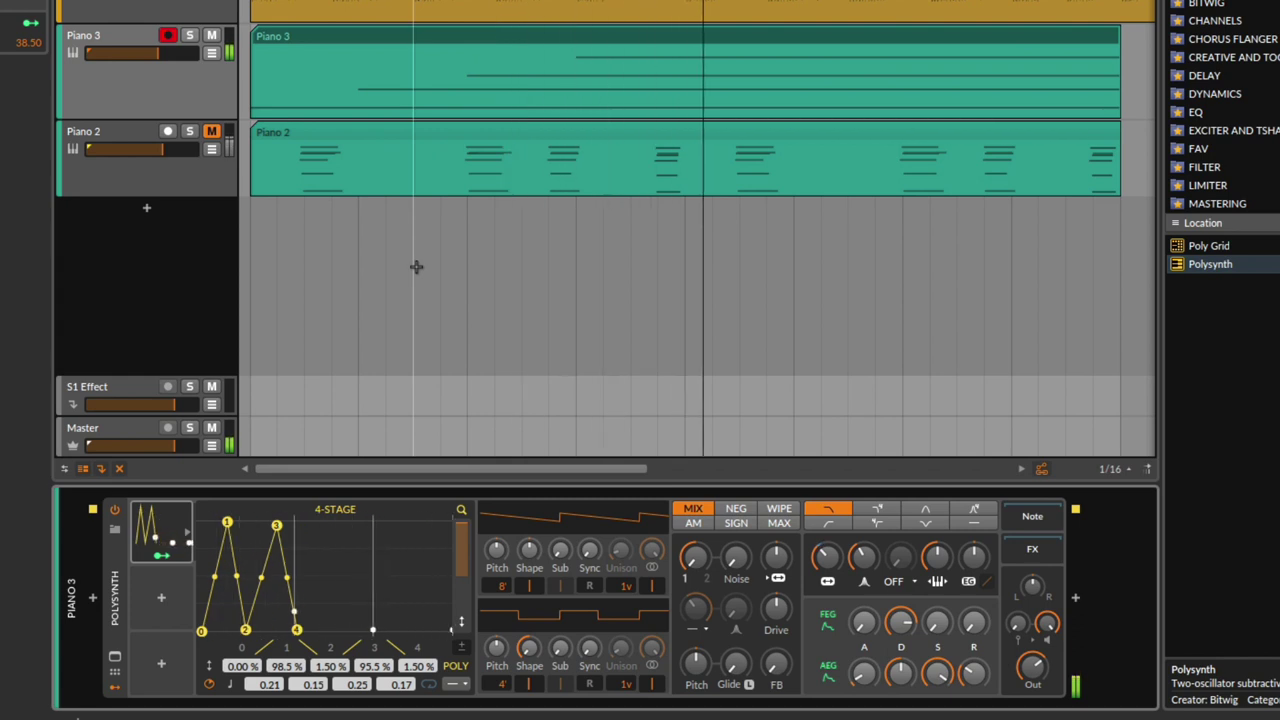
{"action": "key", "text": "space"}
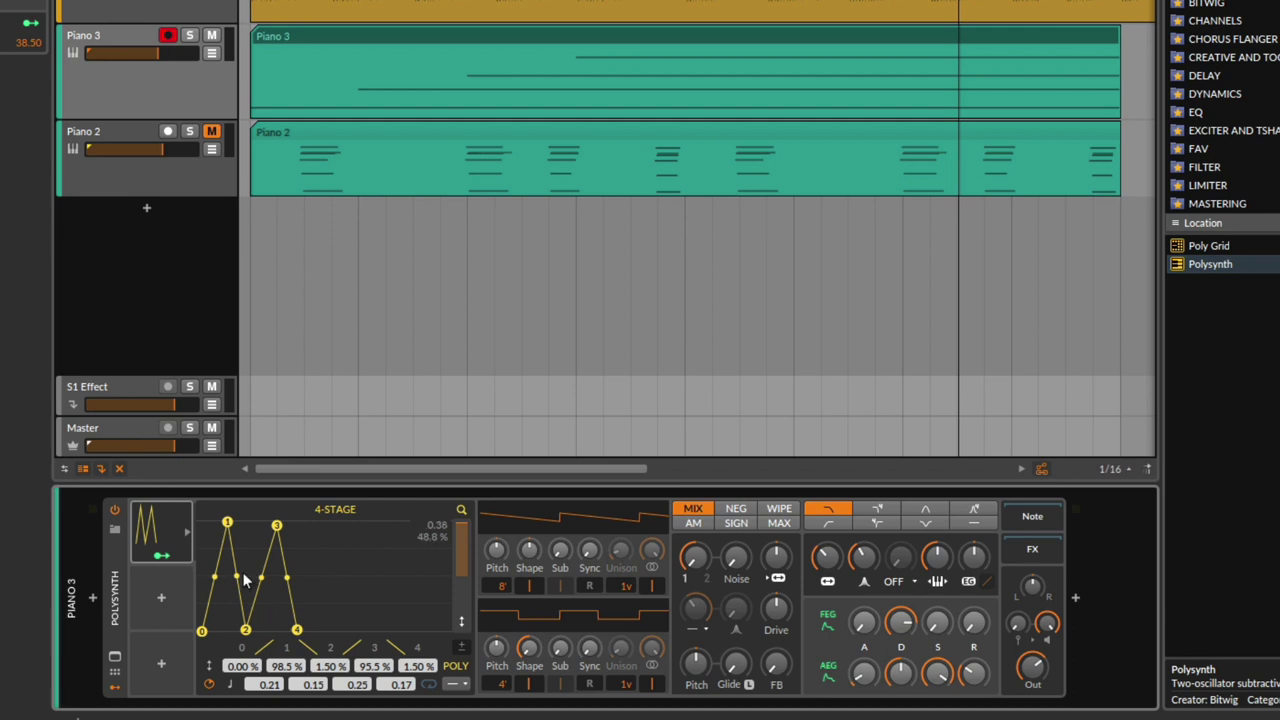
Replace the 4-Stage modulator on Piano 3's Polysynth with an ADSR modulator, placed in the first modulator slot and expanded.
{"action": "left_click", "coordinate": [187, 533]}
{"action": "left_click", "coordinate": [182, 532]}
{"action": "left_click", "coordinate": [163, 597]}
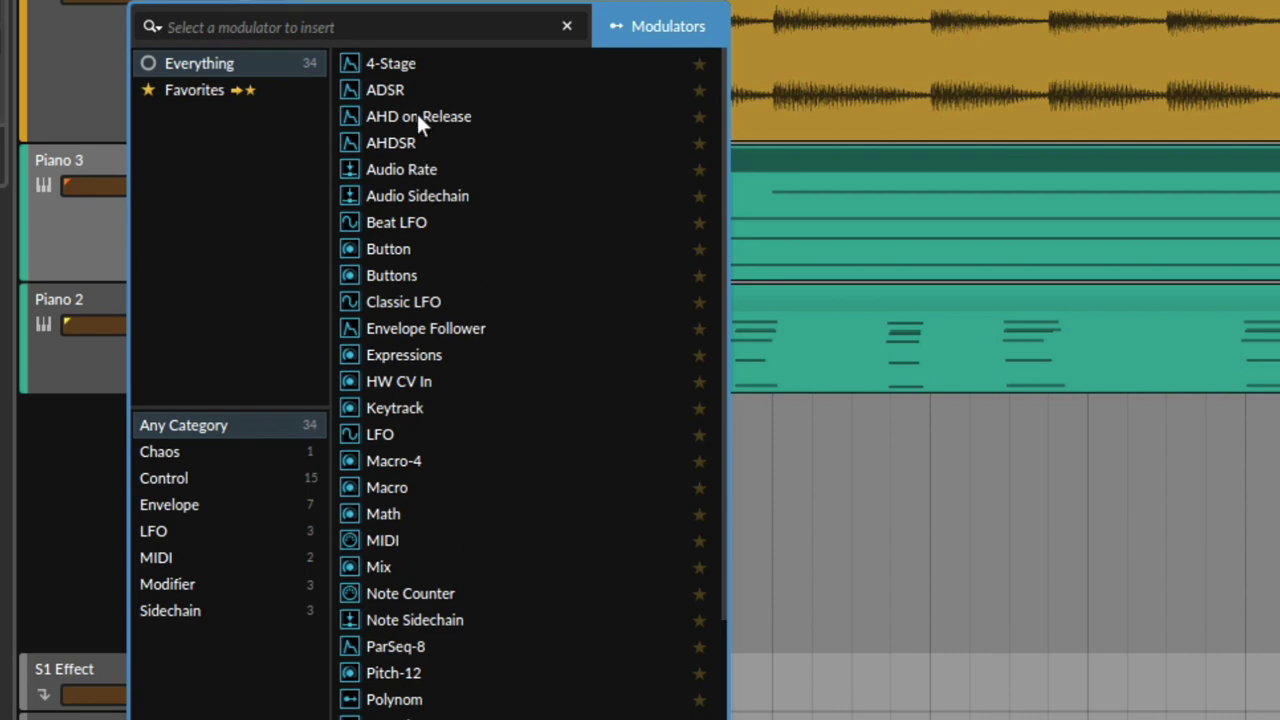
{"action": "left_click", "coordinate": [405, 92]}
{"action": "key", "text": "Return"}
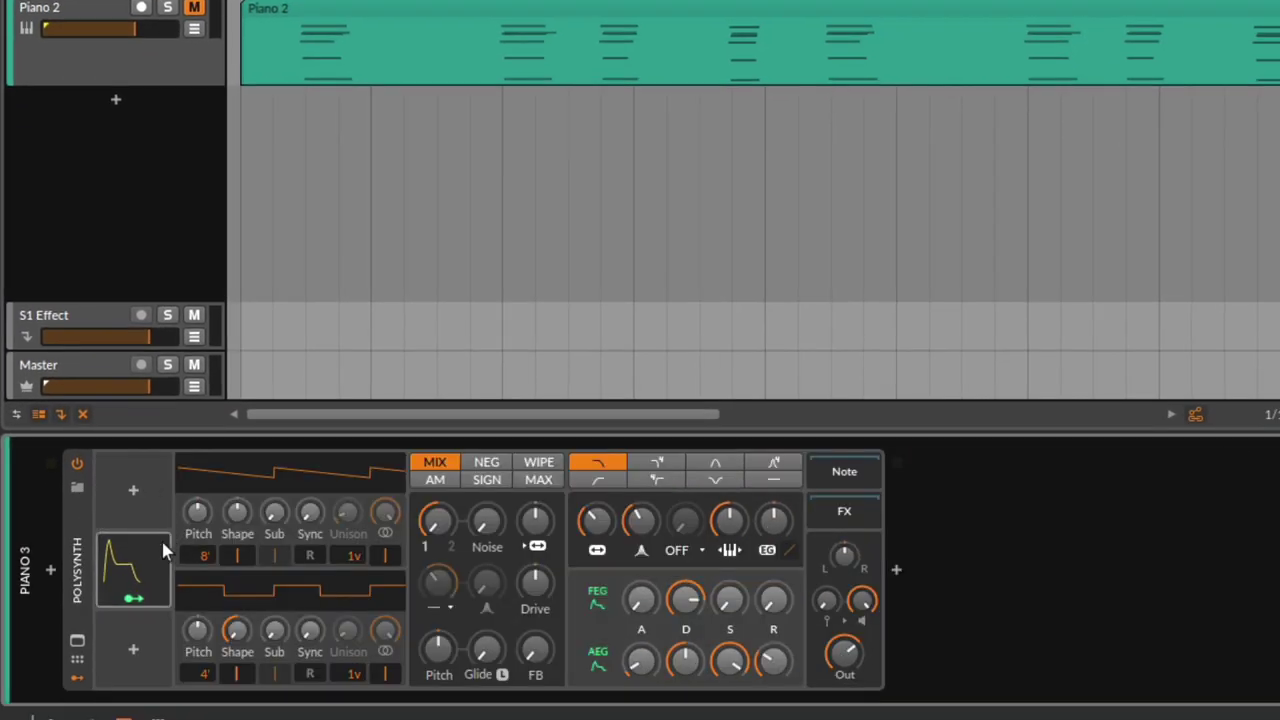
{"action": "left_click_drag", "start_coordinate": [160, 537], "coordinate": [162, 484]}
{"action": "left_click", "coordinate": [158, 490]}
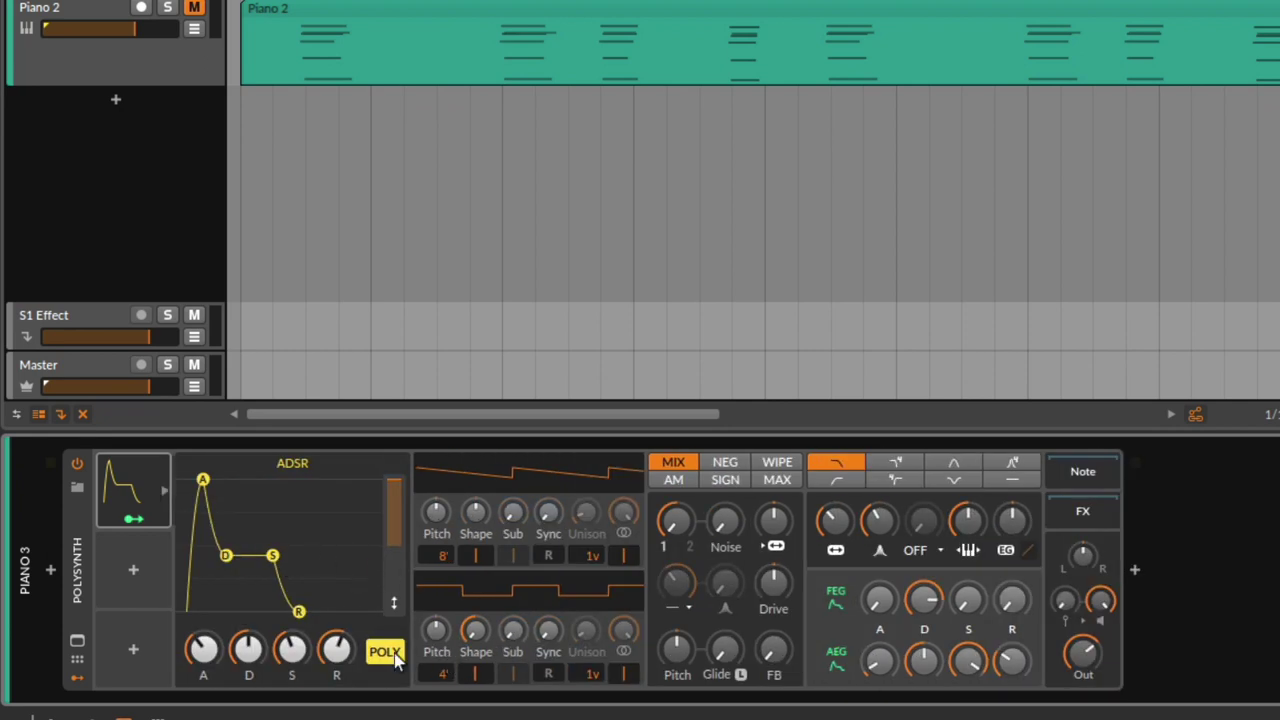
Shape Piano 3's ADSR envelope with a near-zero attack and a longer decay.
{"action": "left_click_drag", "start_coordinate": [216, 660], "coordinate": [216, 692]}
{"action": "left_click_drag", "start_coordinate": [196, 480], "coordinate": [182, 484]}
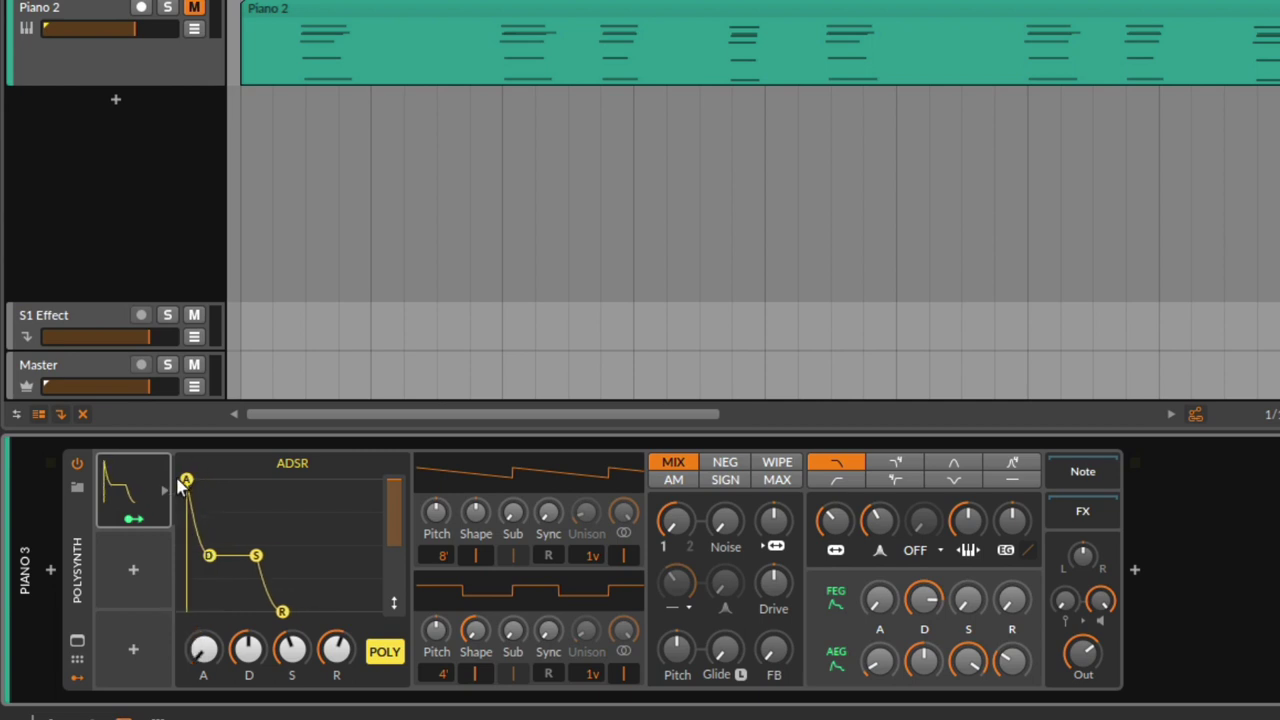
{"action": "left_click_drag", "start_coordinate": [249, 563], "coordinate": [187, 598]}
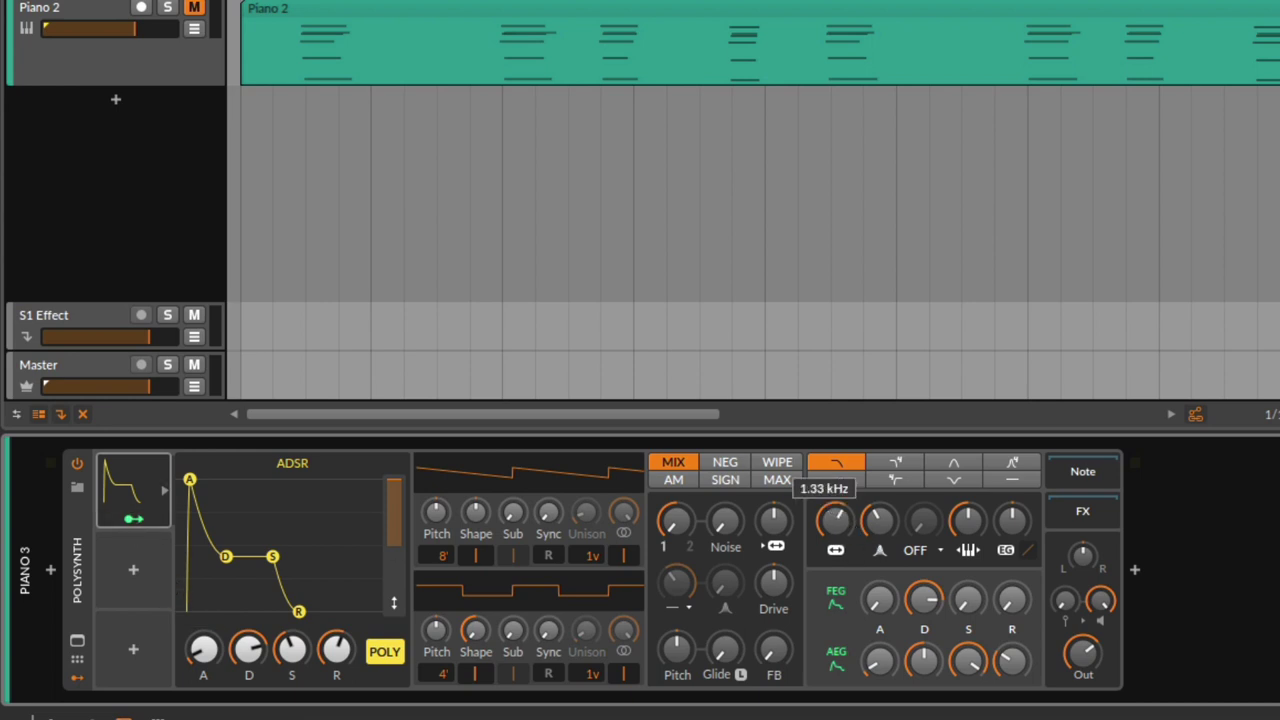
Map Piano 3's ADSR envelope to the Polysynth's filter frequency with an amount of 61.00.
{"action": "left_click", "coordinate": [119, 521]}
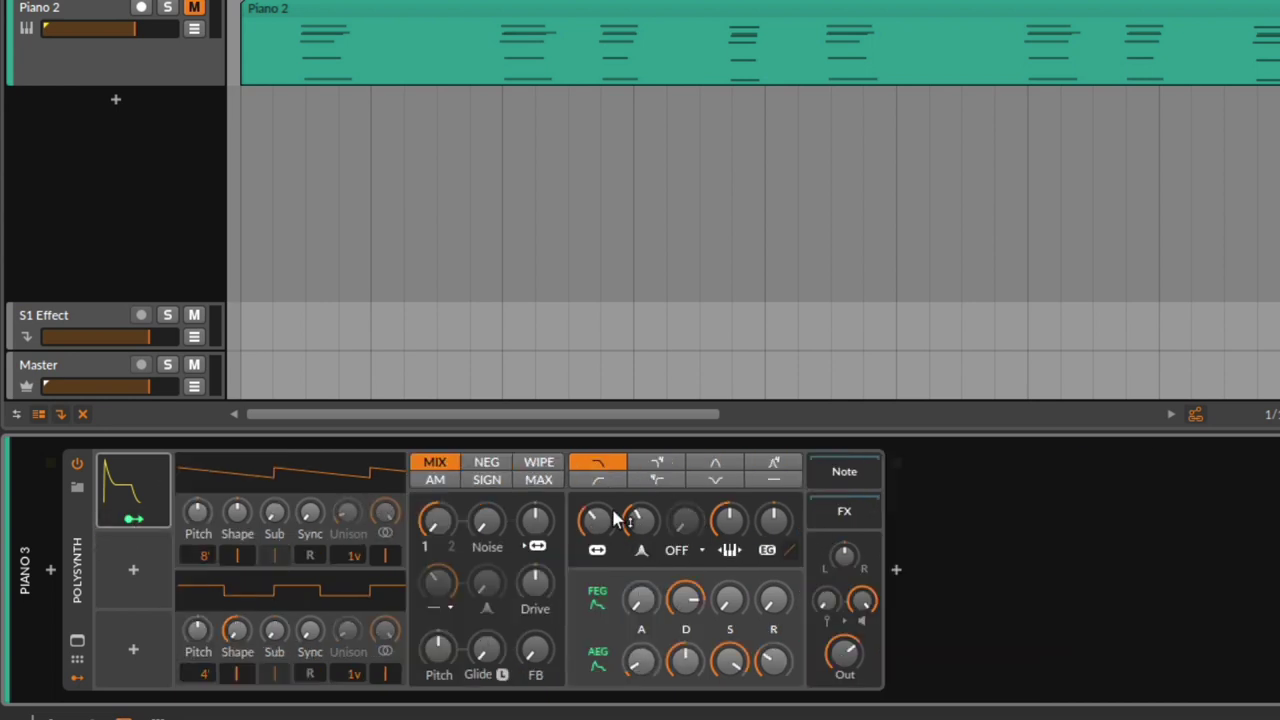
{"action": "left_click", "coordinate": [127, 490]}
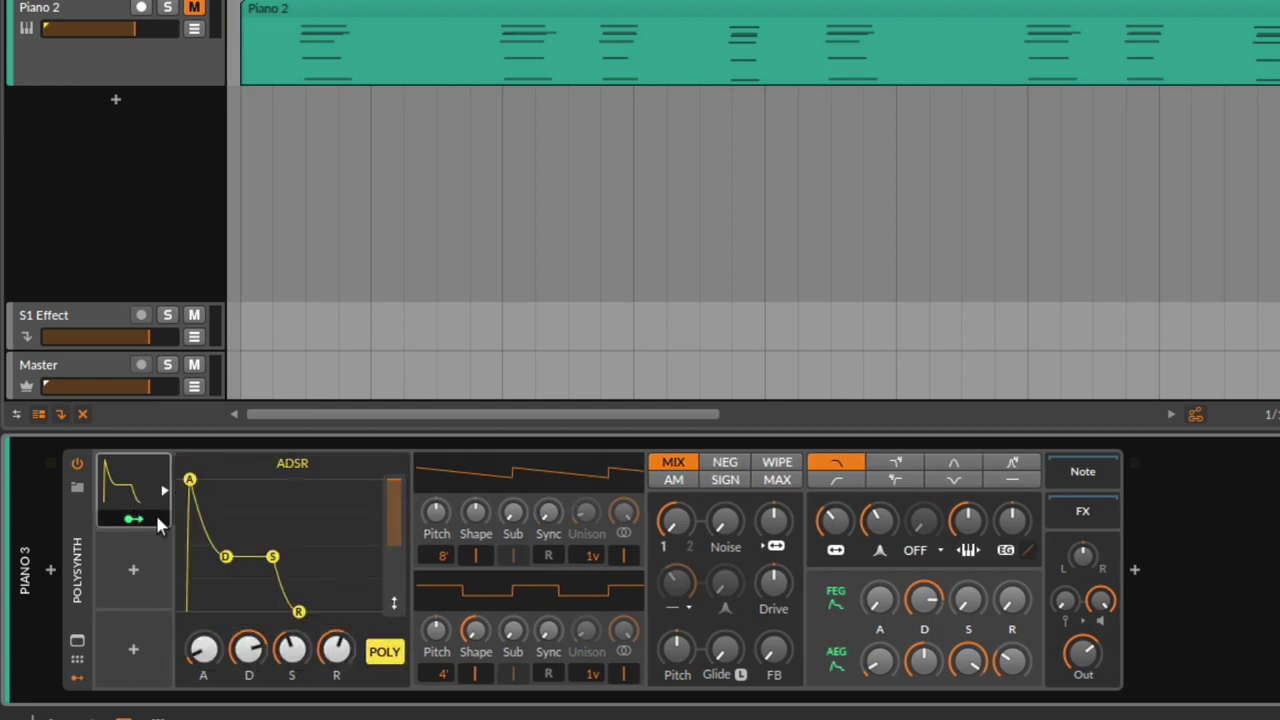
{"action": "left_click", "coordinate": [130, 522]}
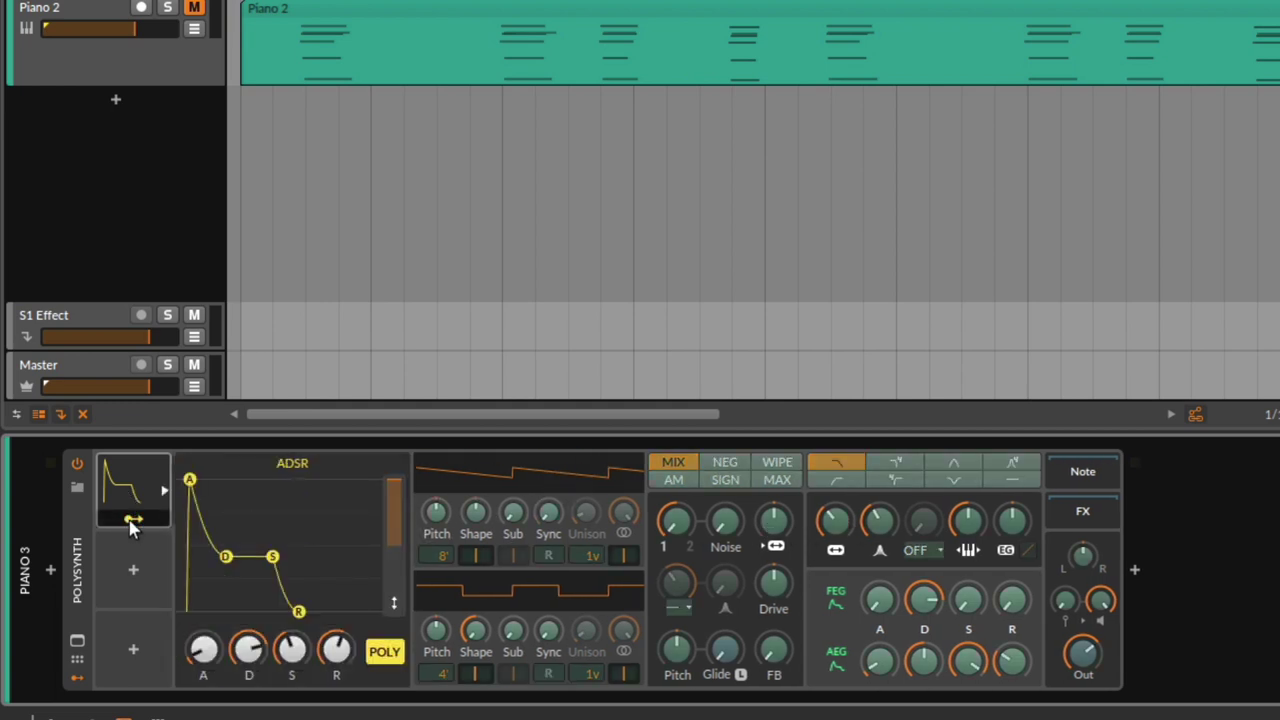
{"action": "left_click", "coordinate": [836, 520]}
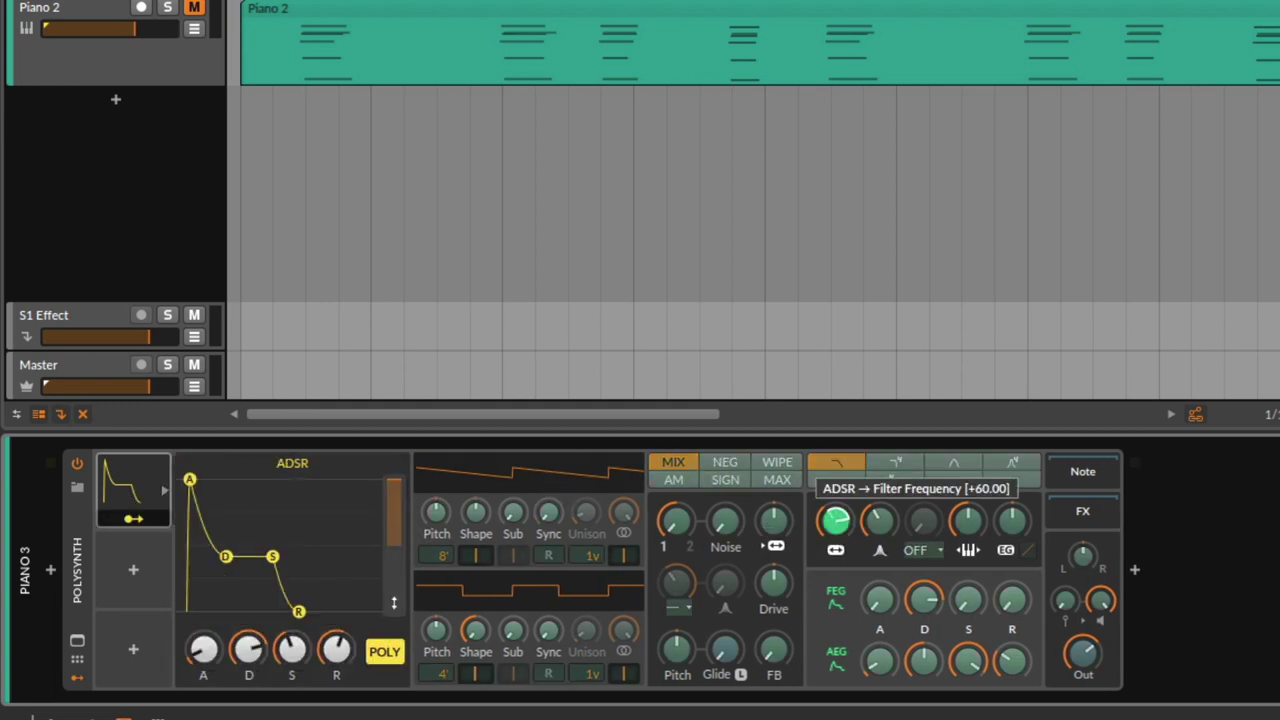
{"action": "left_click", "coordinate": [134, 521]}
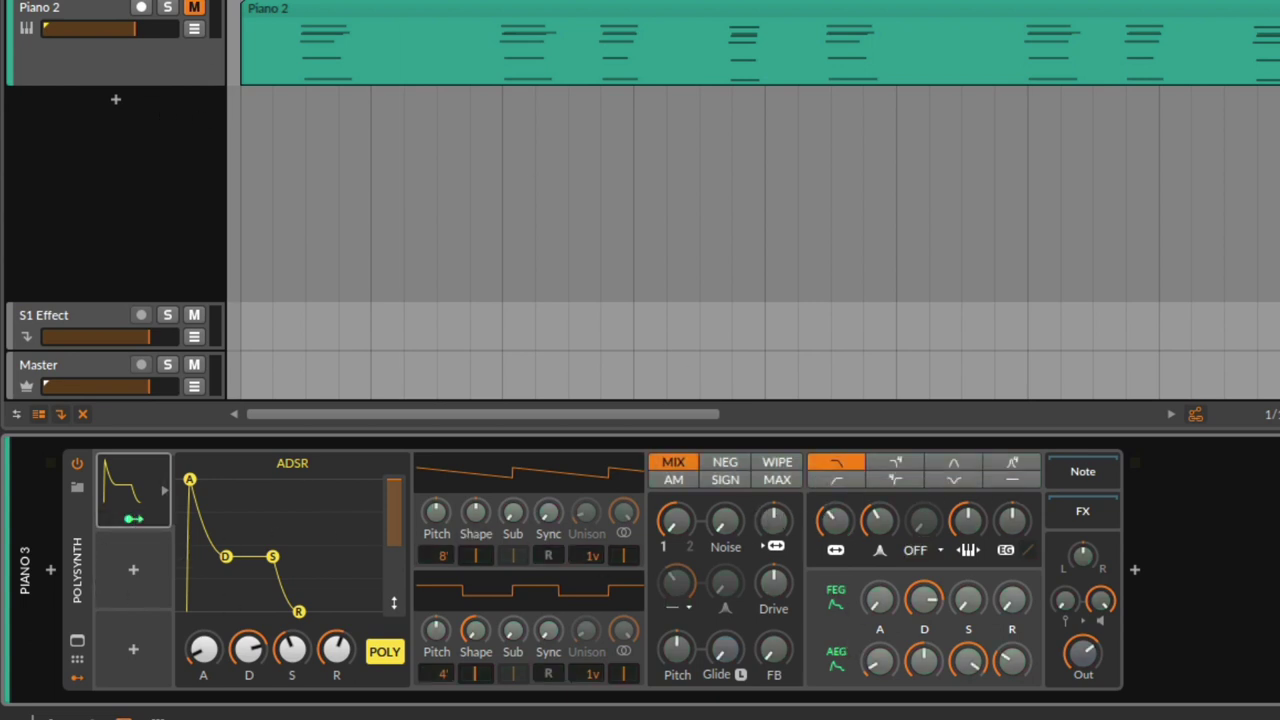
Shorten the ADSR's release and decay and lower its sustain during playback, then compare Piano 3 with POLY off and on.
{"action": "key", "text": "space"}
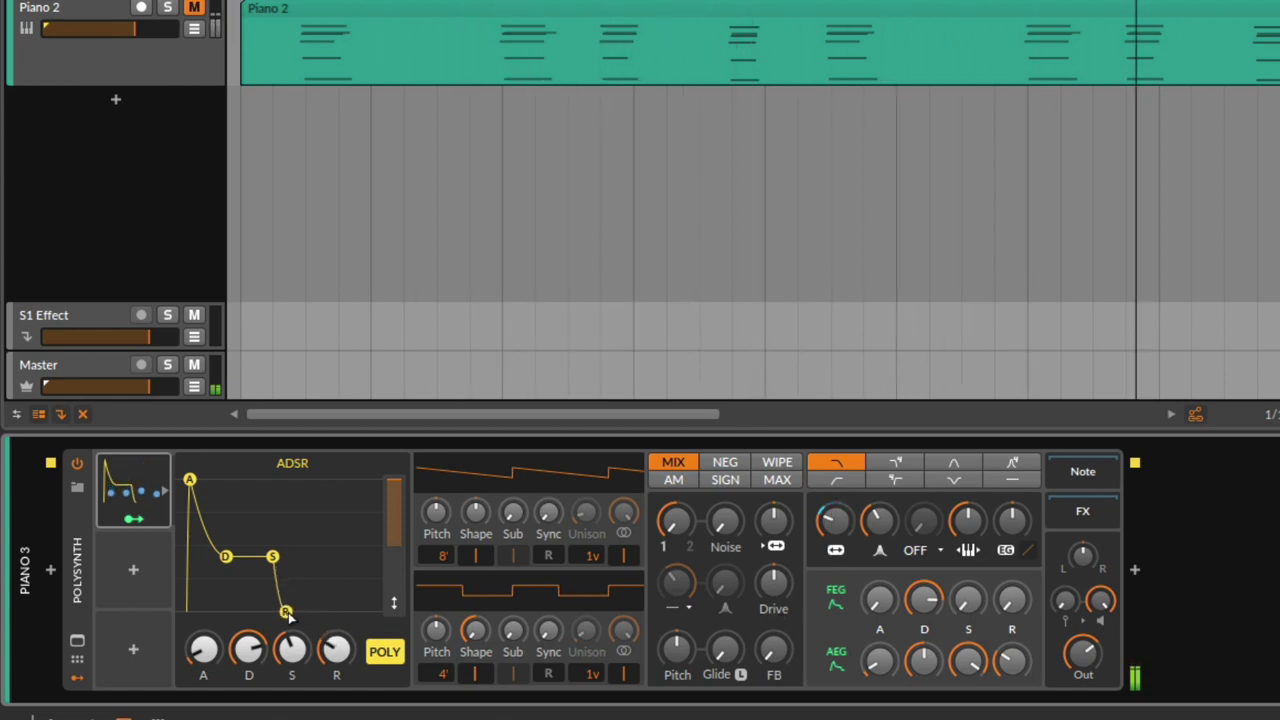
{"action": "left_click_drag", "start_coordinate": [287, 625], "coordinate": [265, 567]}
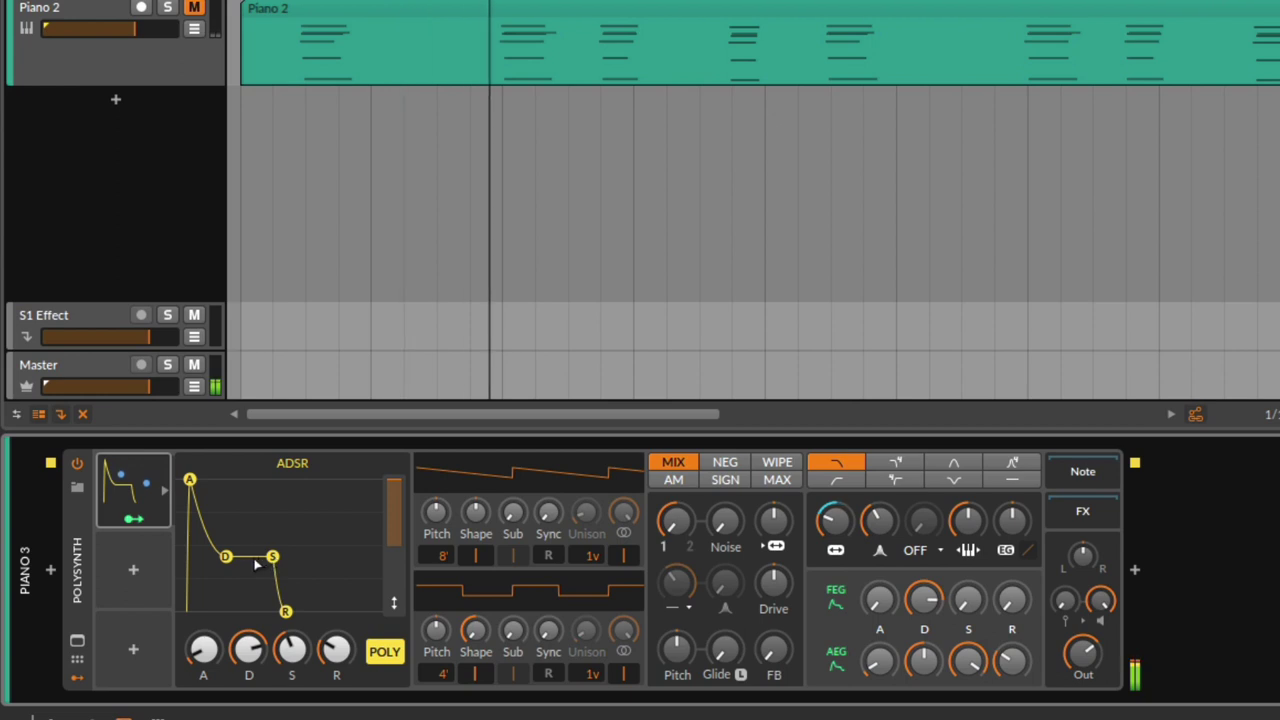
{"action": "left_click_drag", "start_coordinate": [313, 653], "coordinate": [313, 678]}
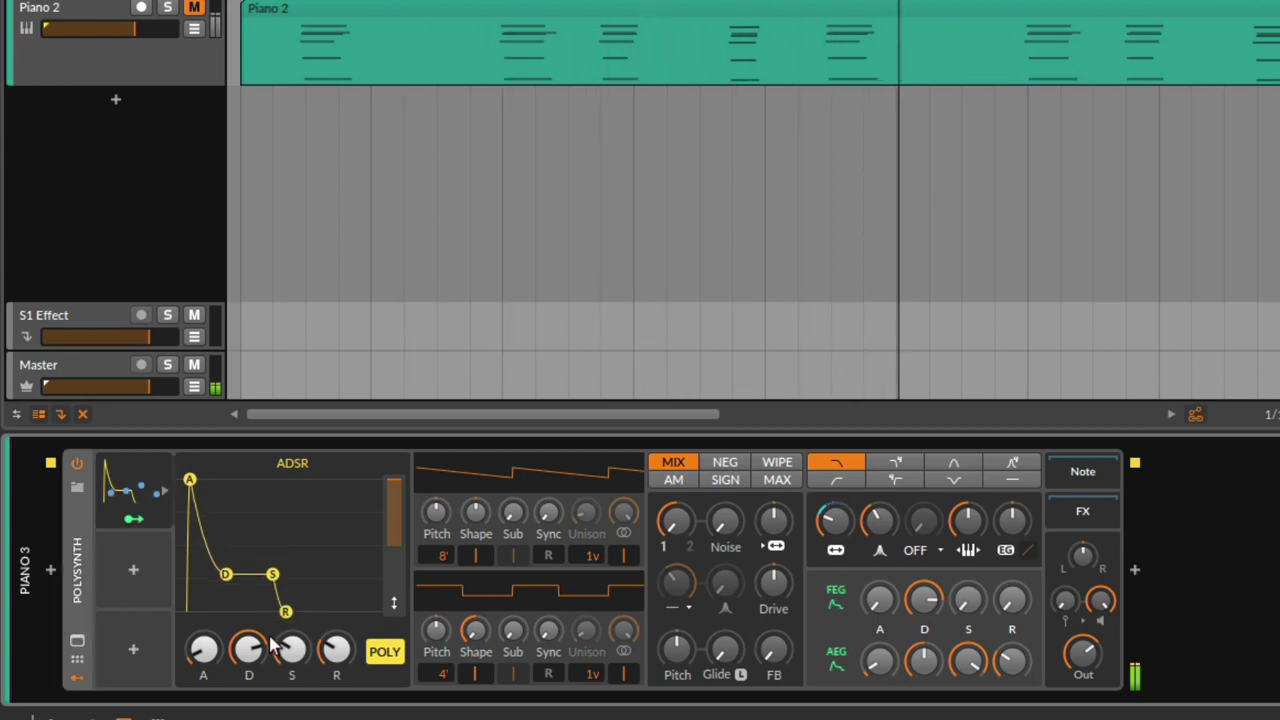
{"action": "mouse_move", "coordinate": [249, 650]}
{"action": "left_mouse_down"}
{"action": "mouse_move", "coordinate": [249, 635]}
{"action": "mouse_move", "coordinate": [249, 670]}
{"action": "left_mouse_up"}
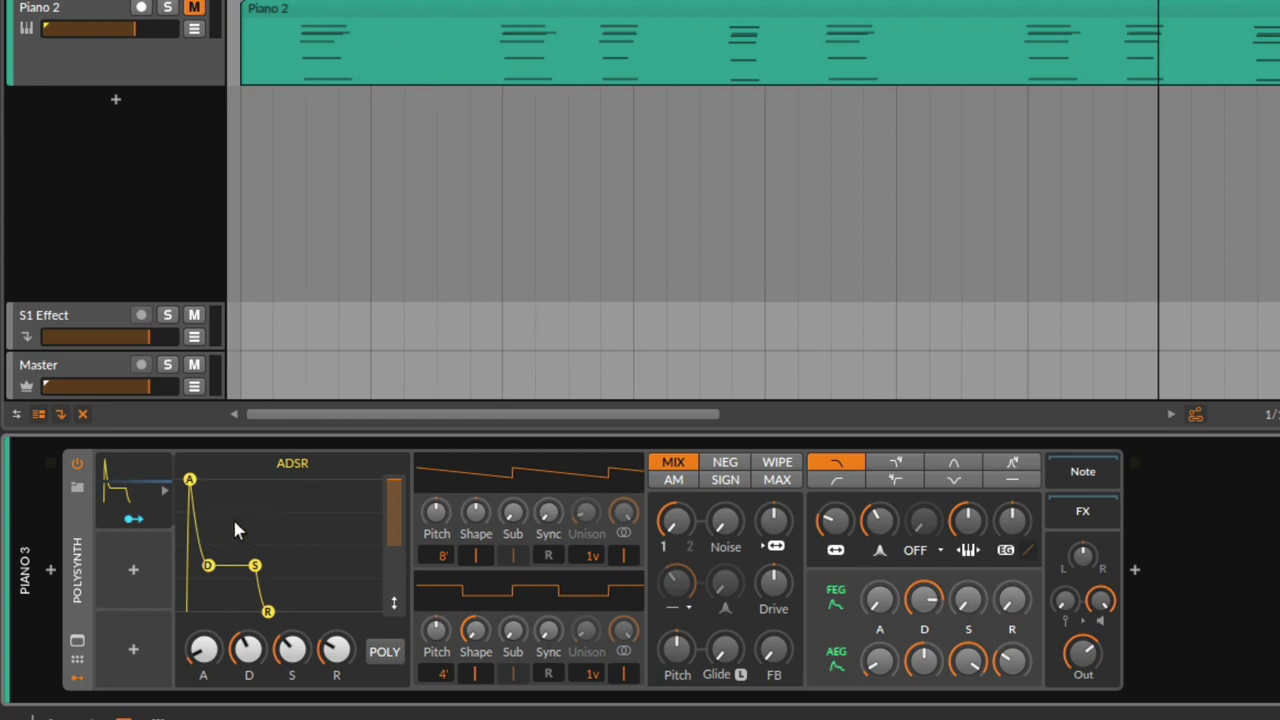
{"action": "key", "text": "space"}
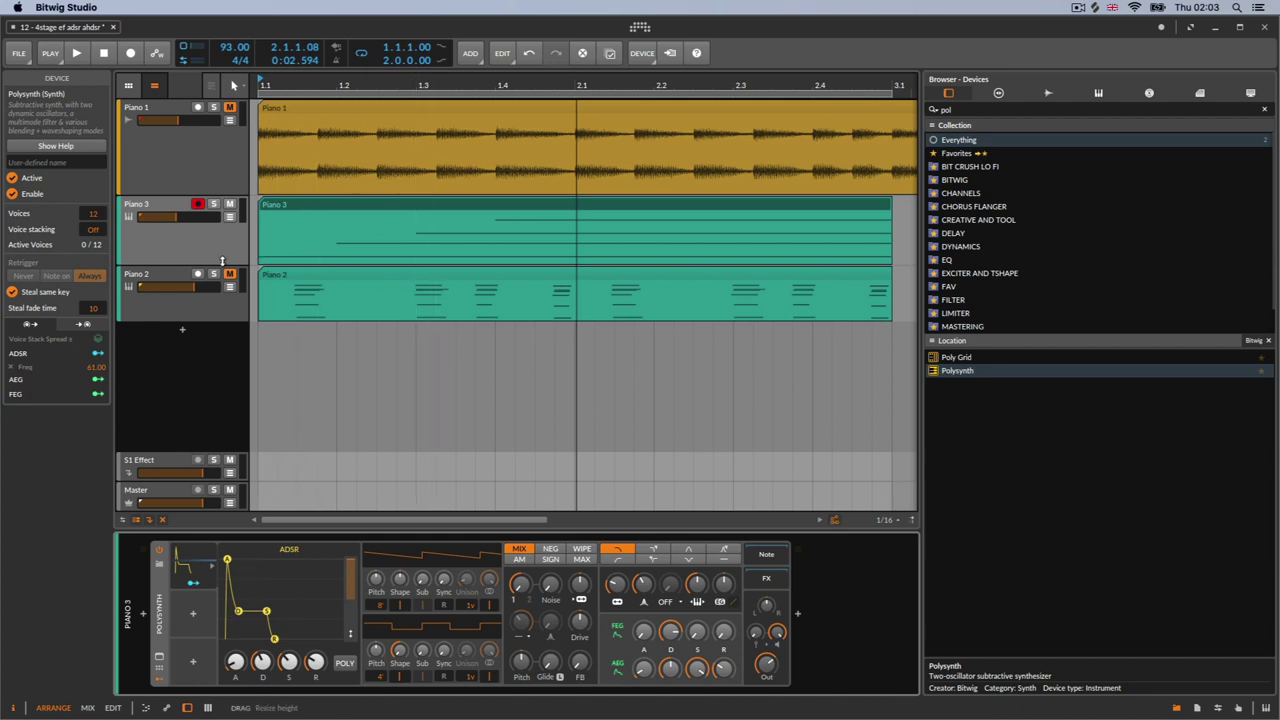
{"action": "key", "text": "space"}
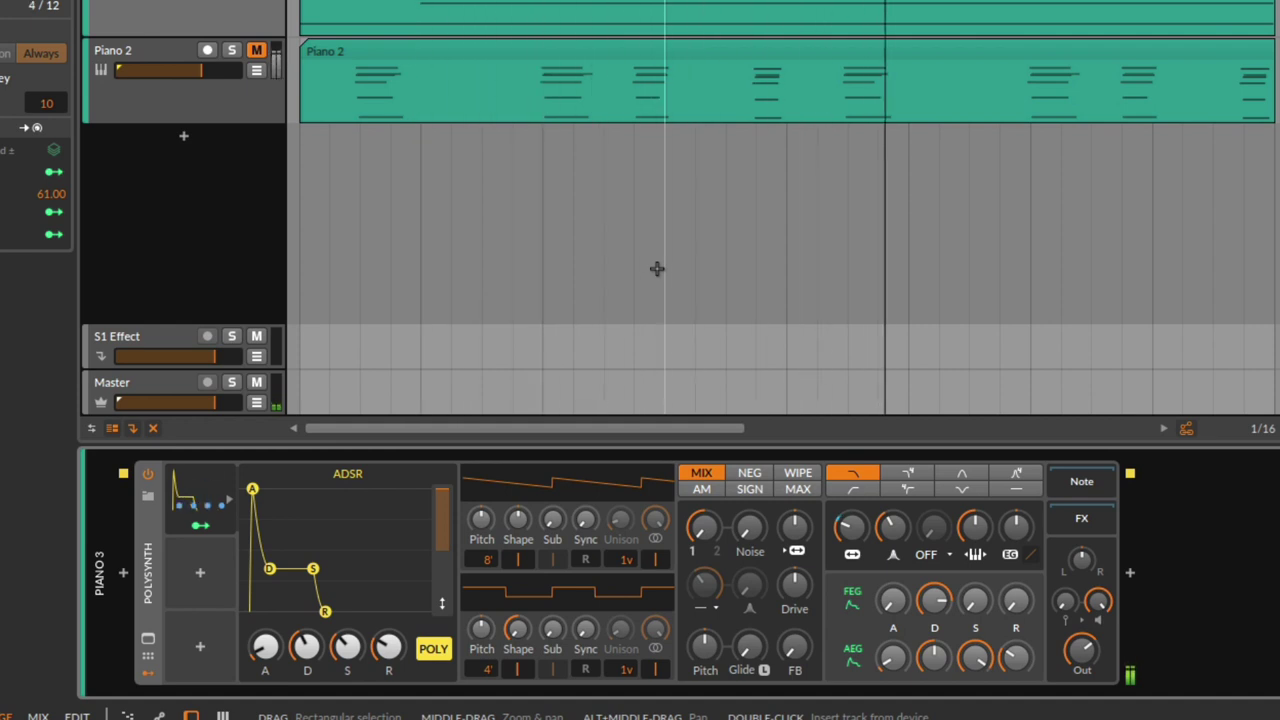
Switch from Piano 3 to Piano 2 by unmuting the Piano 2 track and selecting it.
{"action": "left_click", "coordinate": [205, 12]}
{"action": "left_click", "coordinate": [256, 50]}
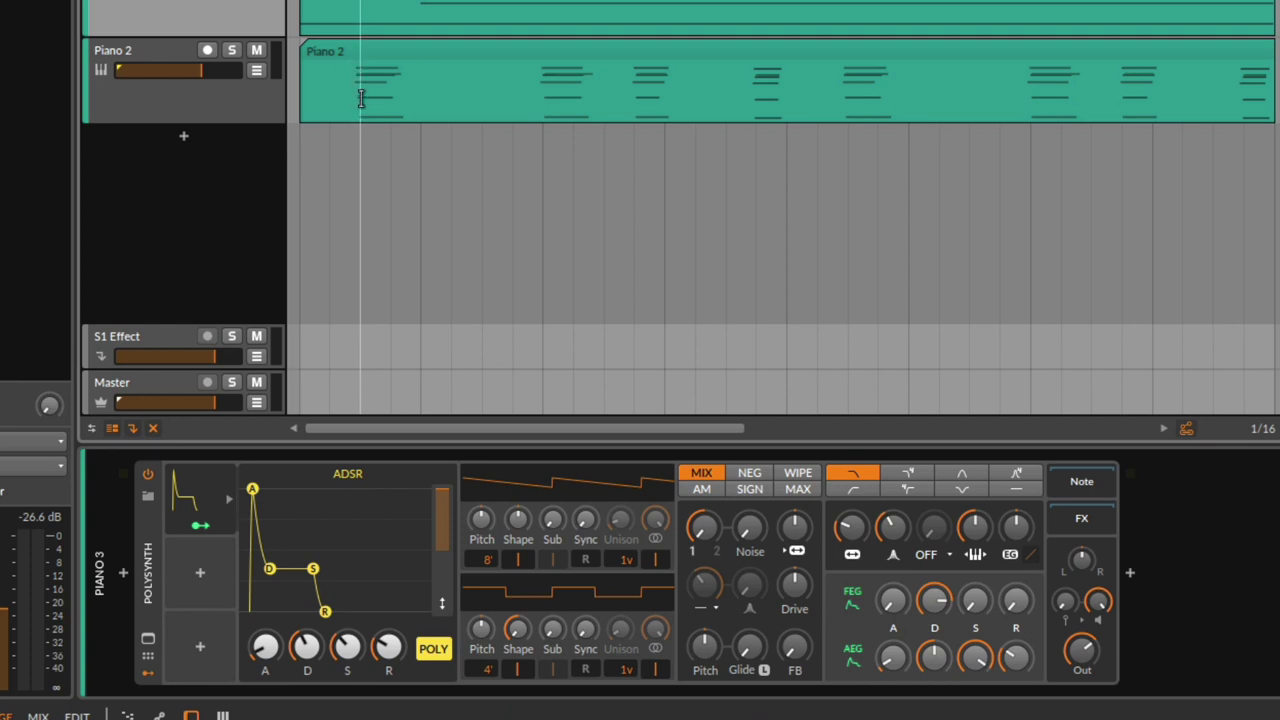
{"action": "left_click", "coordinate": [240, 108]}
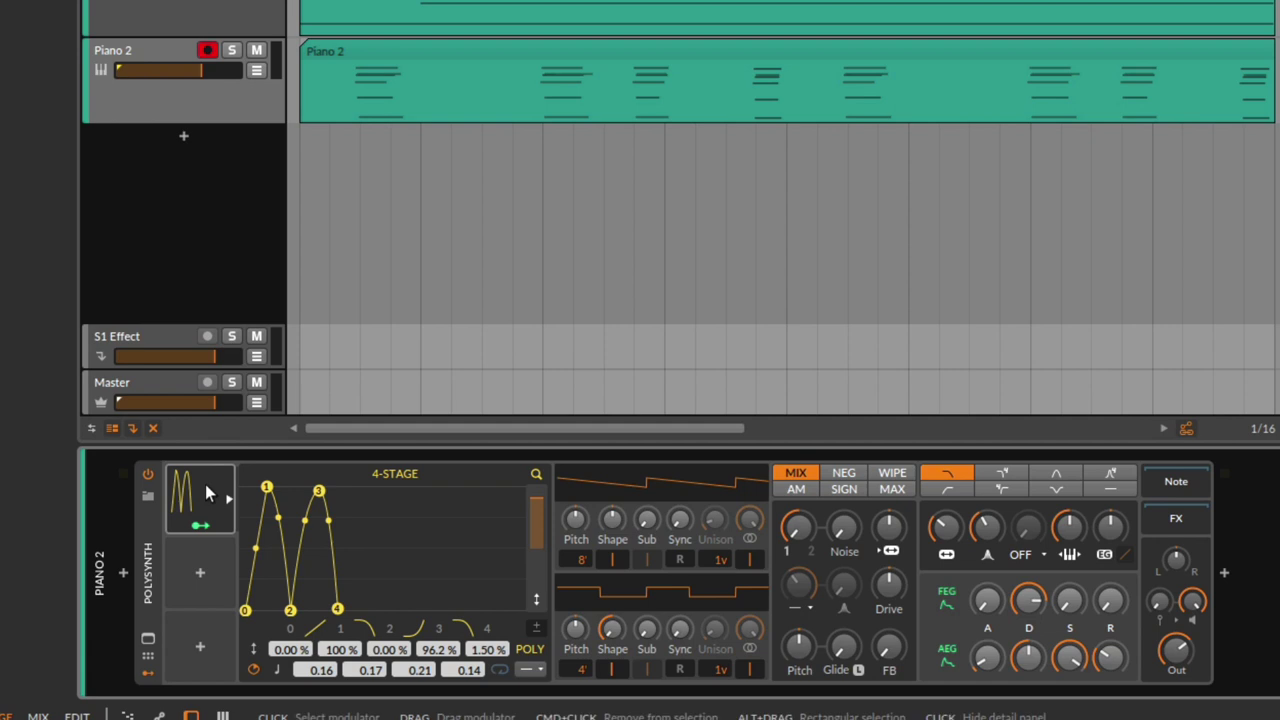
Replace the 4-Stage modulator on Piano 2's Polysynth with an ADSR, mapped to the filter frequency with an amount of 51.50.
{"action": "left_click", "coordinate": [205, 484]}
{"action": "left_click", "coordinate": [181, 502]}
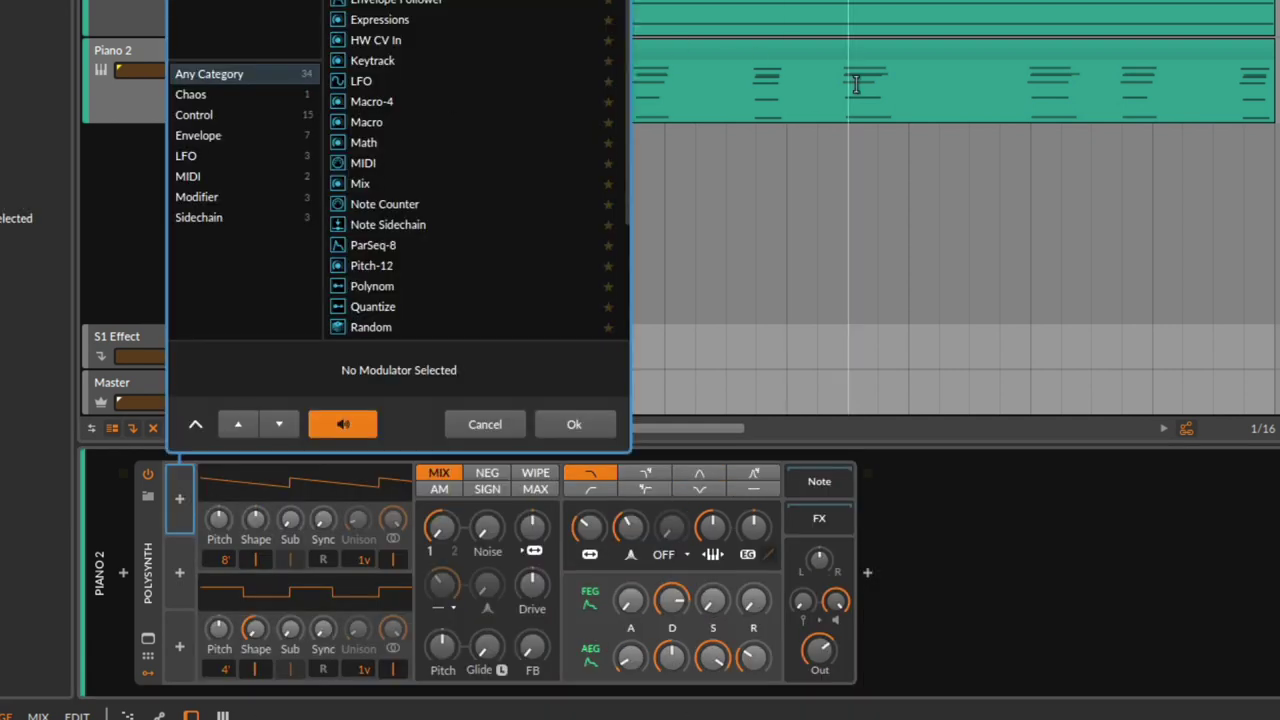
{"action": "key", "text": "Down"}
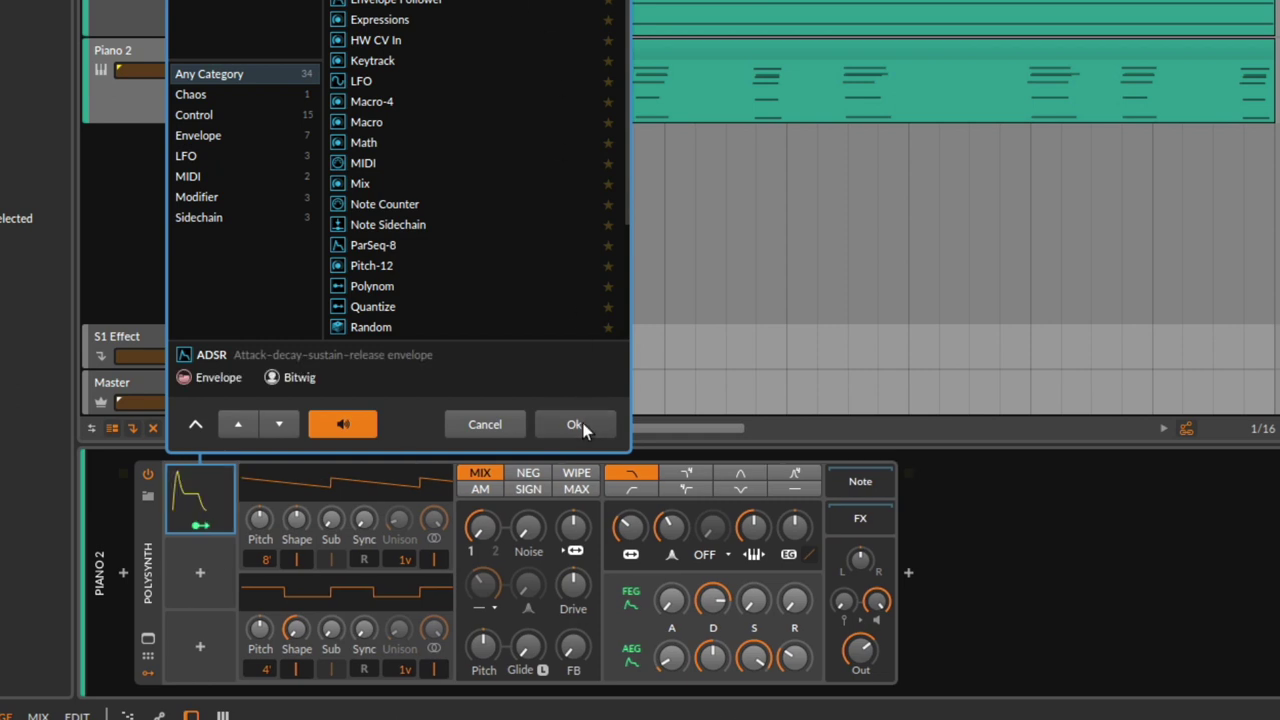
{"action": "left_click", "coordinate": [576, 425]}
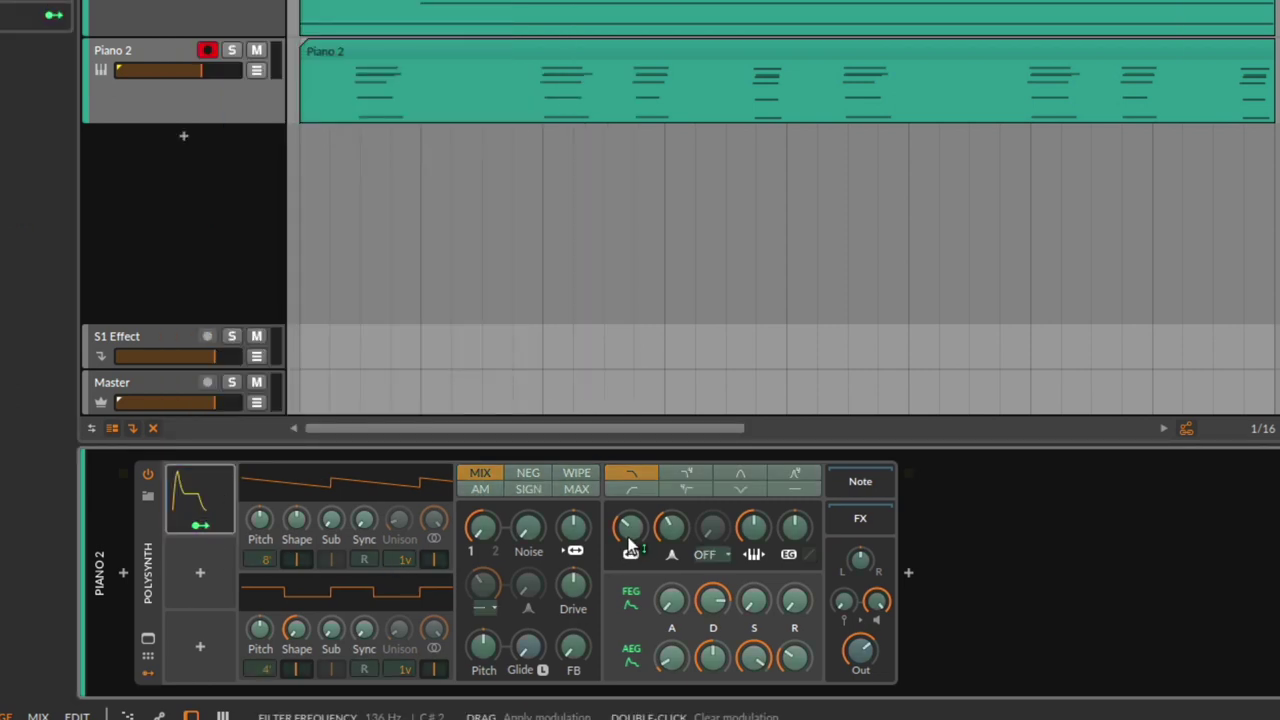
{"action": "left_click_drag", "start_coordinate": [629, 527], "coordinate": [629, 485]}
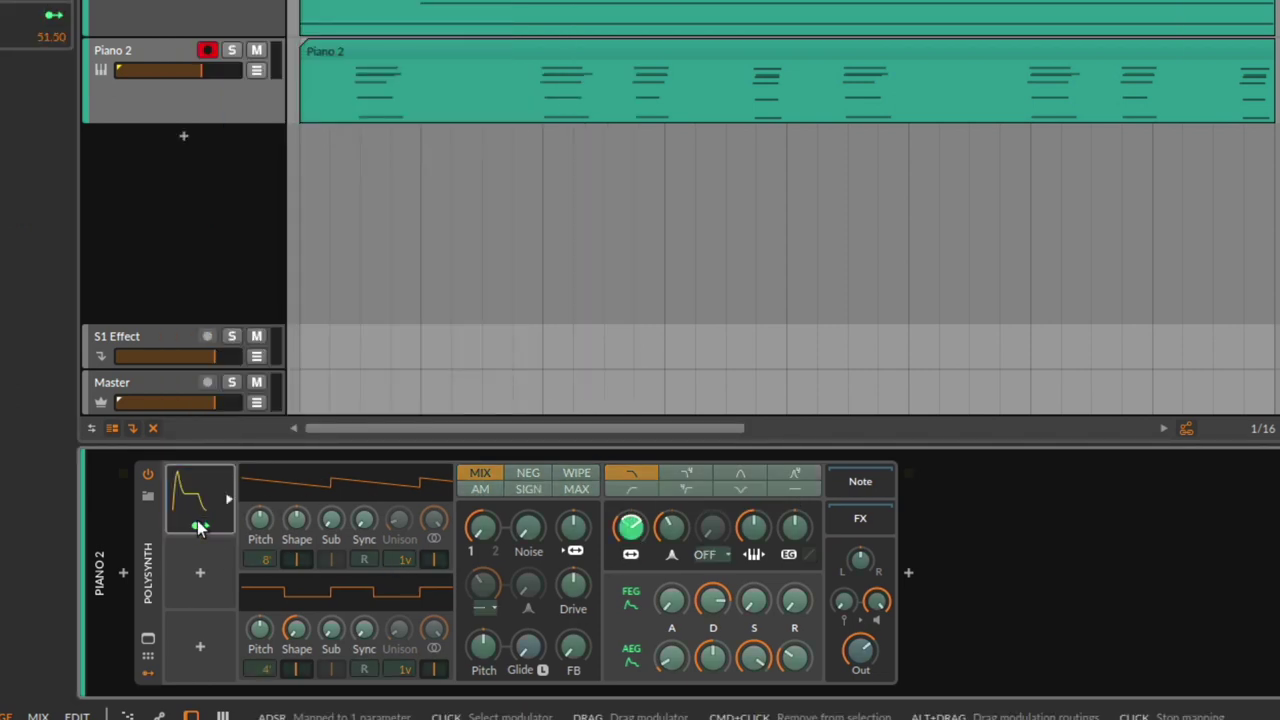
{"action": "left_click", "coordinate": [229, 497]}
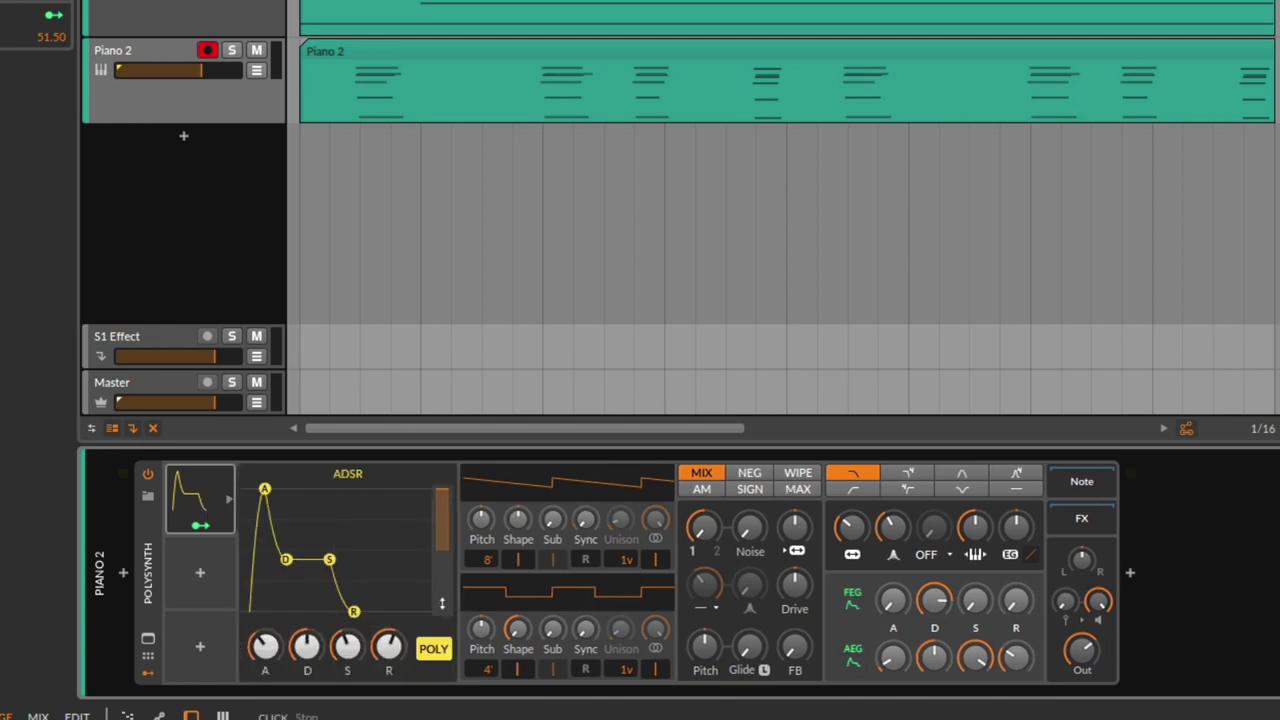
Play the Piano 2 part, lower its track volume, and compare the ADSR in both modes, leaving POLY off.
{"action": "key", "text": "space"}
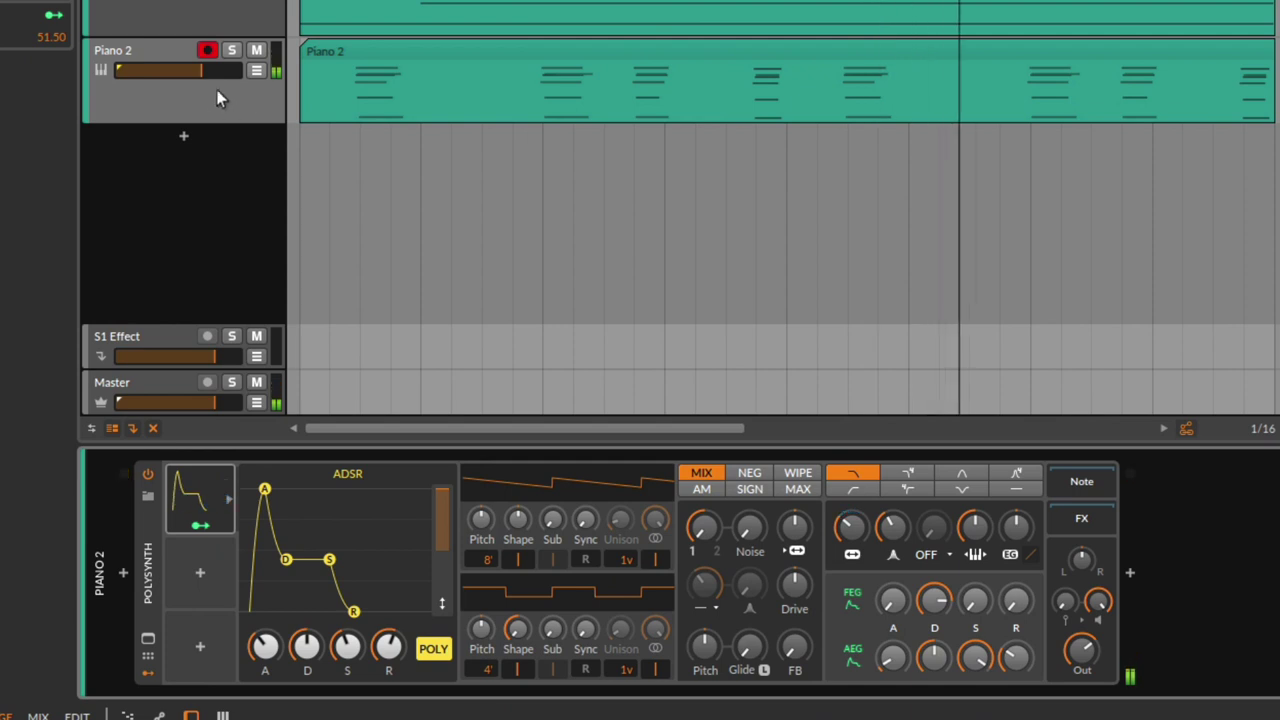
{"action": "left_click_drag", "start_coordinate": [201, 70], "coordinate": [187, 70]}
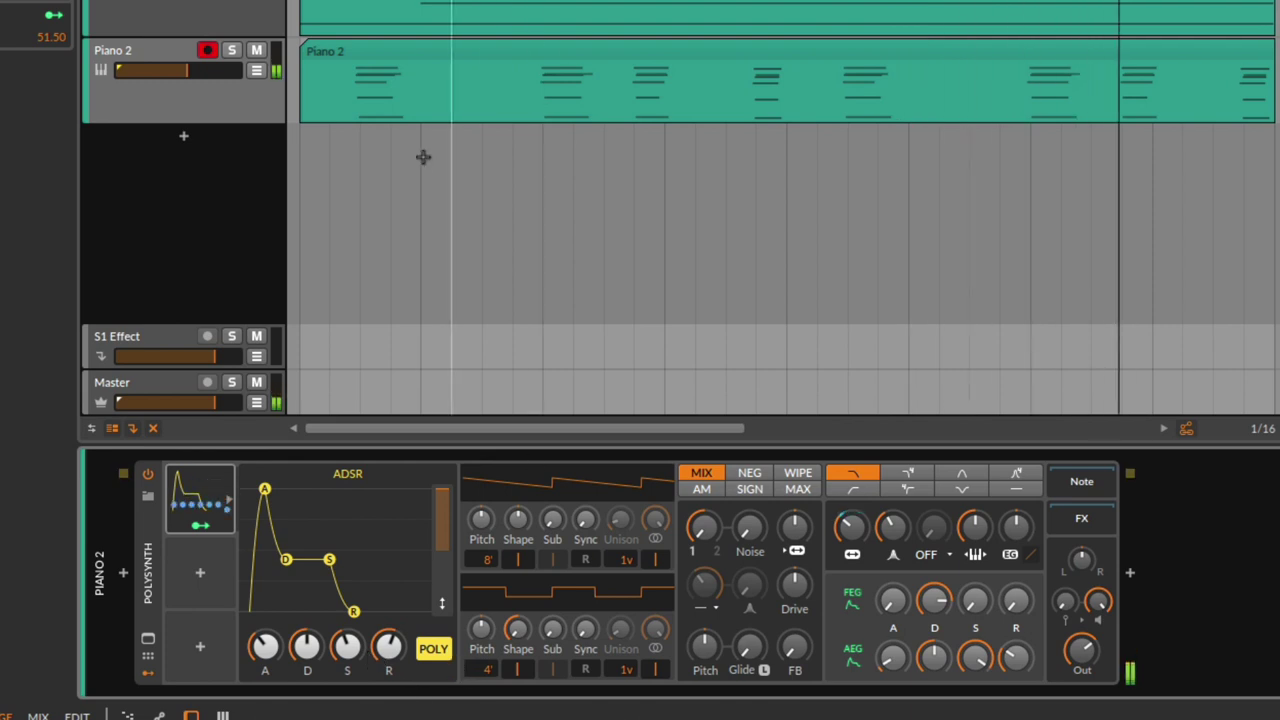
{"action": "left_click", "coordinate": [433, 648]}
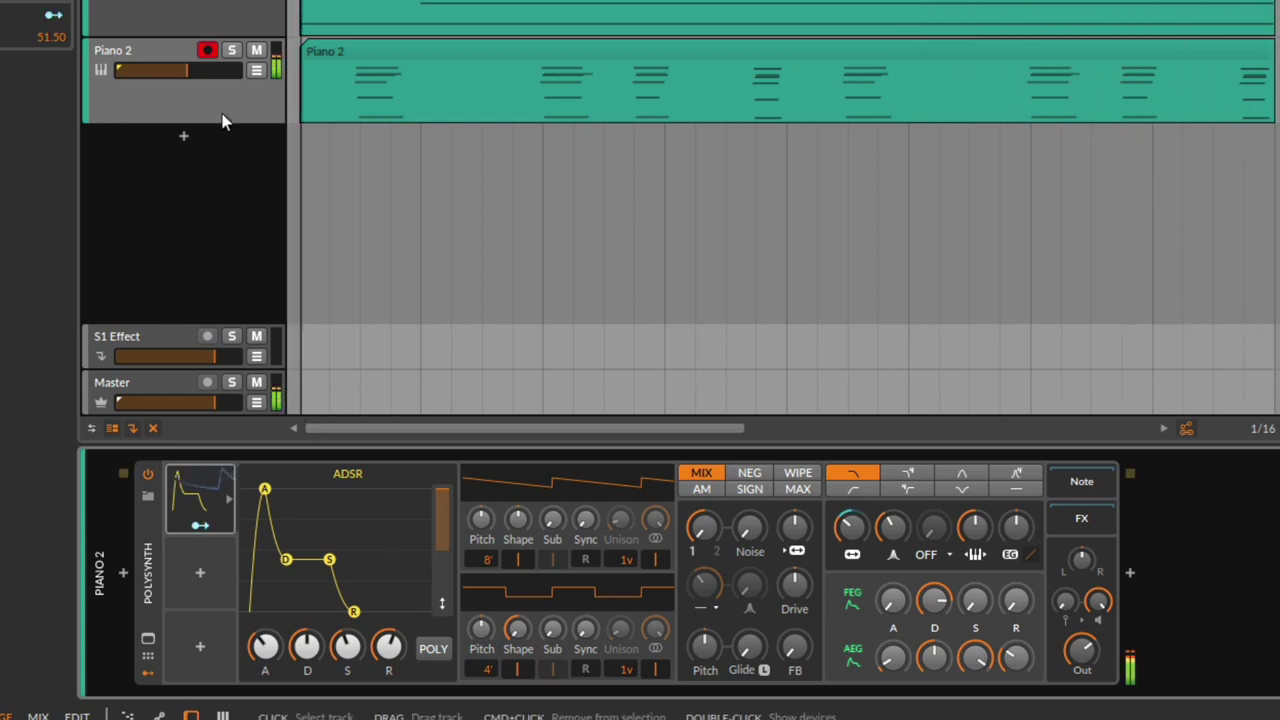
{"action": "left_click", "coordinate": [441, 648]}
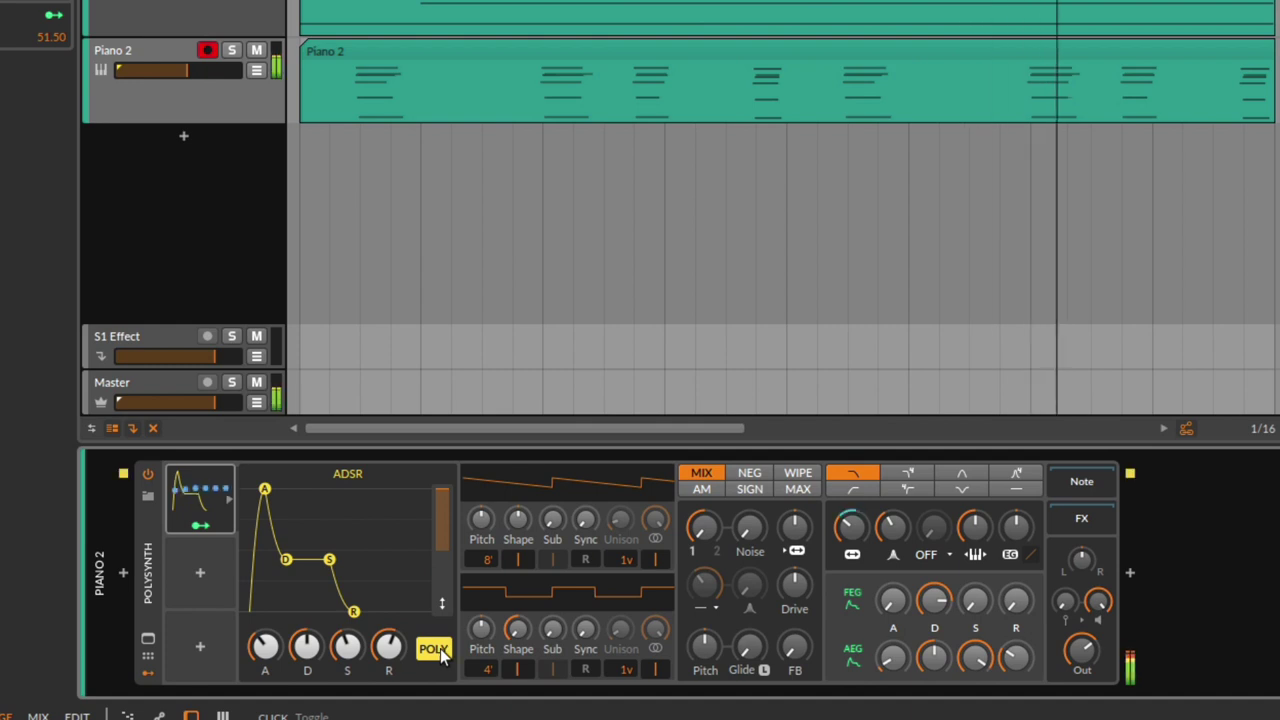
{"action": "left_click", "coordinate": [440, 648]}
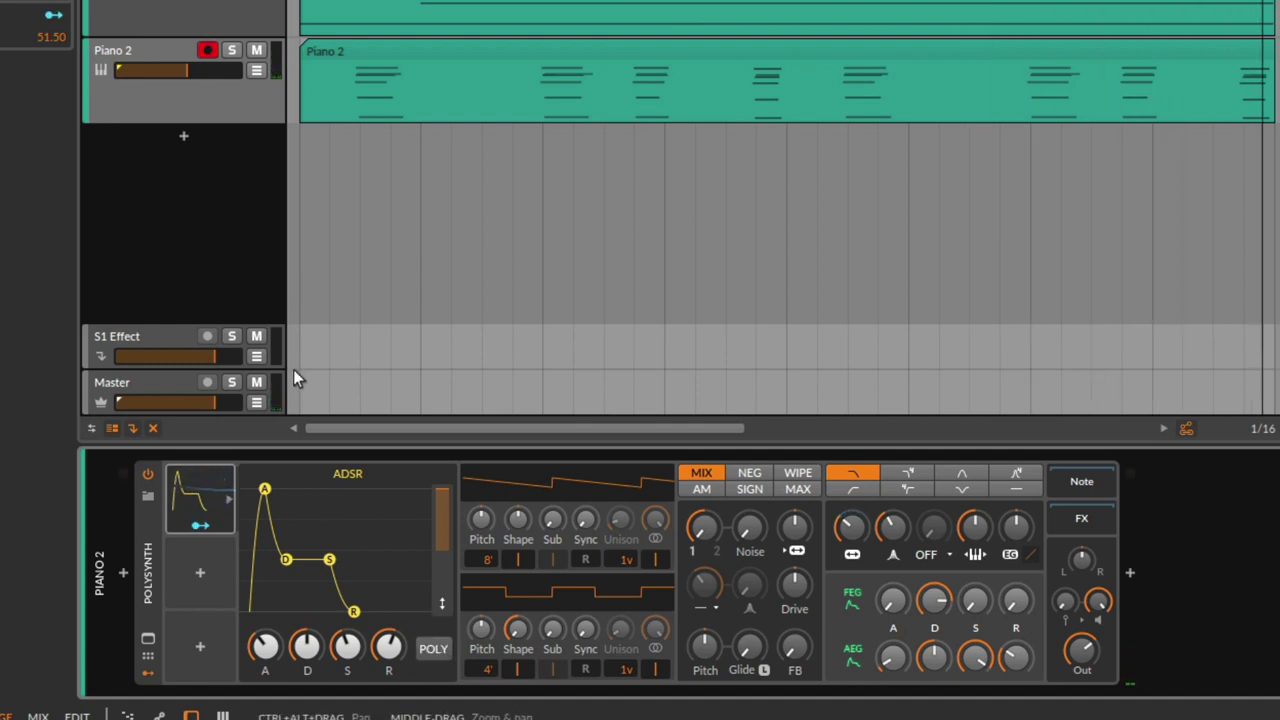
Raise the sustain of Piano 2's ADSR slightly and set the envelope's amount to -100 %.
{"action": "left_click_drag", "start_coordinate": [330, 559], "coordinate": [333, 556]}
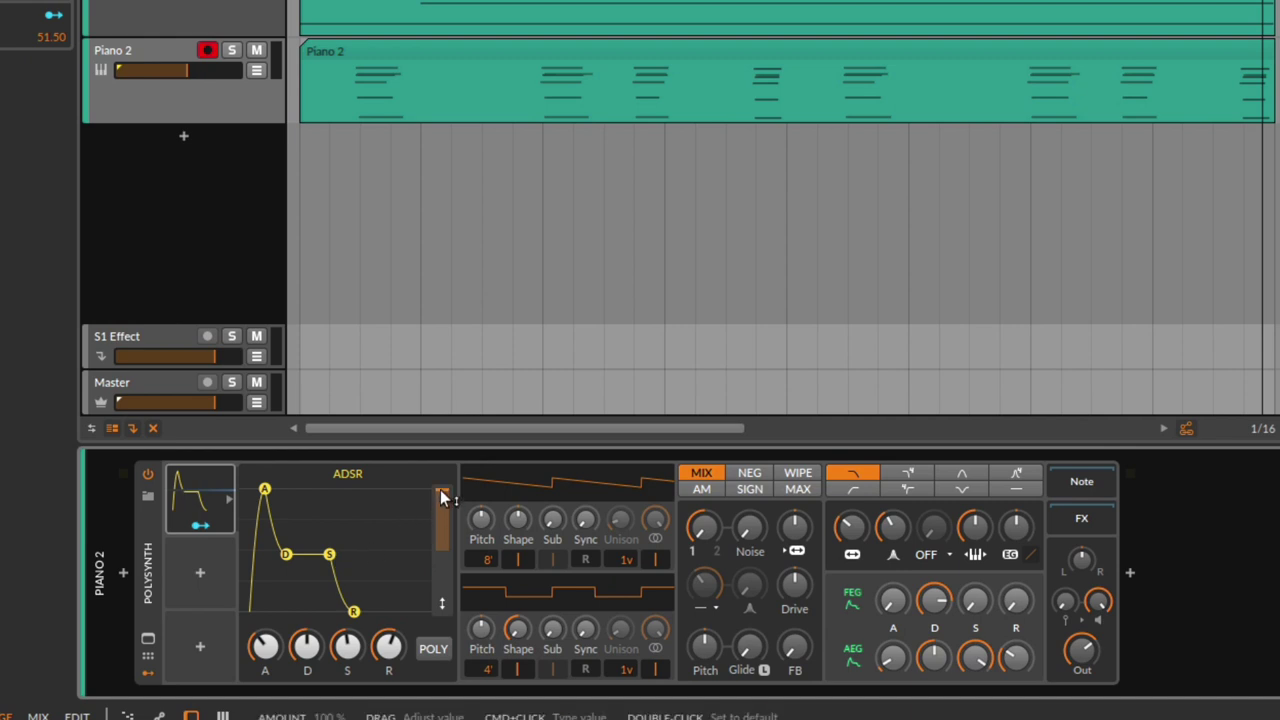
{"action": "left_click_drag", "start_coordinate": [440, 490], "coordinate": [440, 550]}
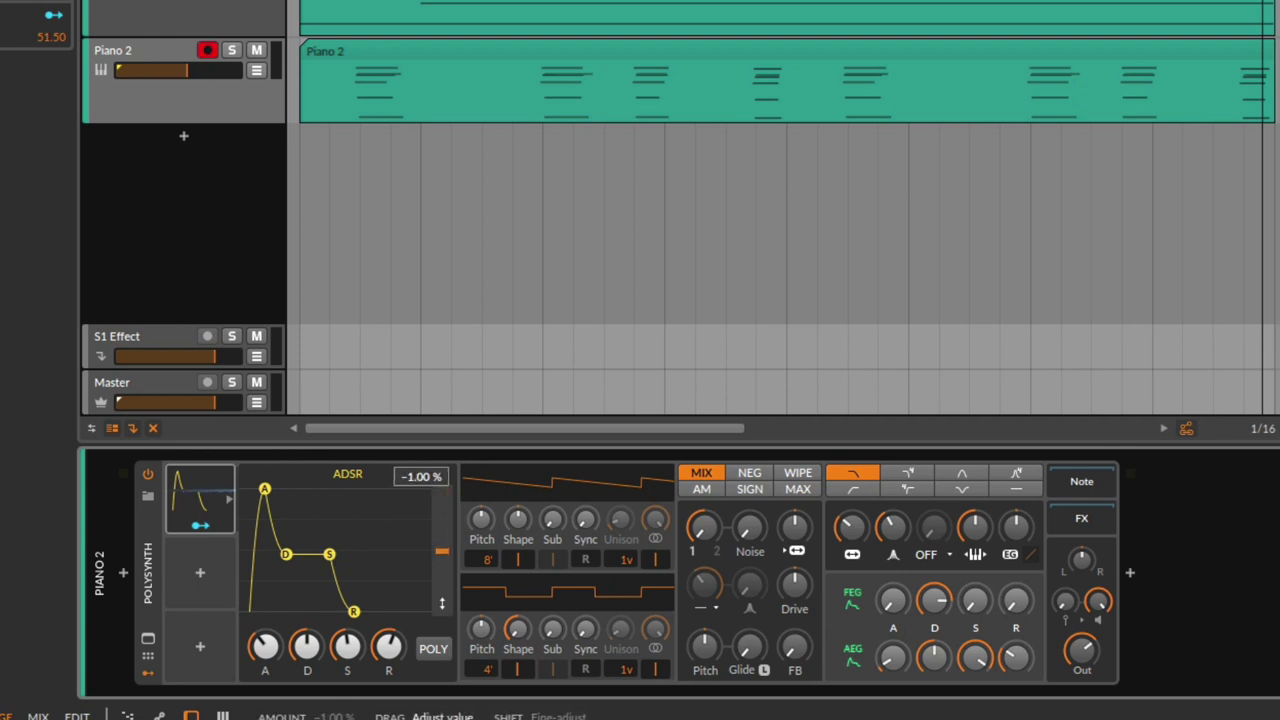
{"action": "mouse_move", "coordinate": [442, 603]}
{"action": "left_mouse_down"}
{"action": "mouse_move", "coordinate": [442, 541]}
{"action": "mouse_move", "coordinate": [442, 604]}
{"action": "left_mouse_up"}
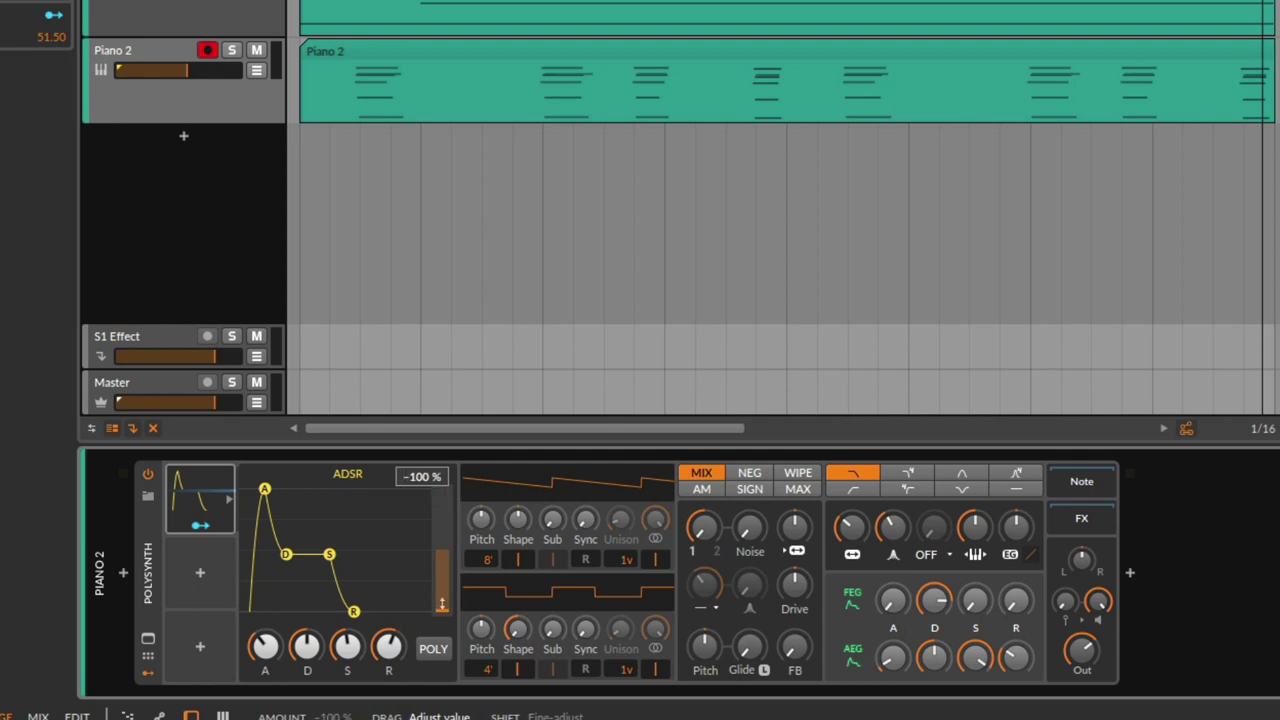
Play the Piano 2 part and raise the Polysynth's filter cutoff frequency to about the middle of its range.
{"action": "key", "text": "space"}
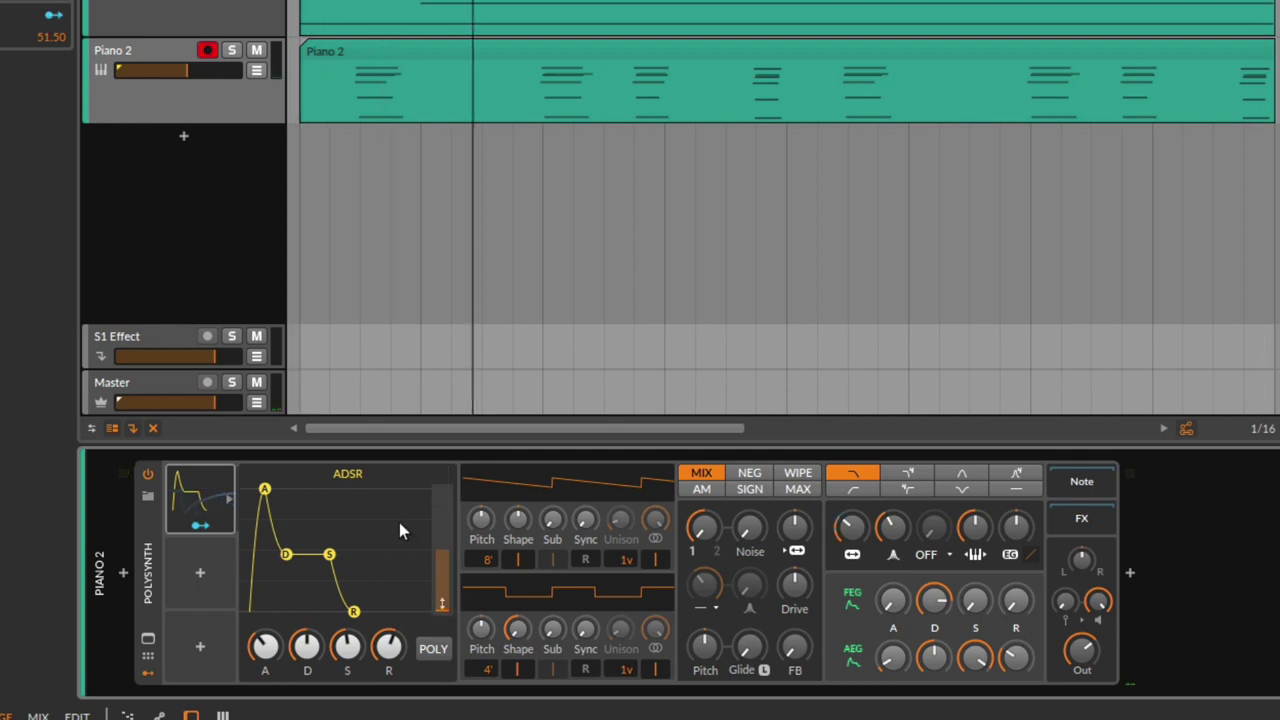
{"action": "left_click_drag", "start_coordinate": [850, 545], "coordinate": [849, 535]}
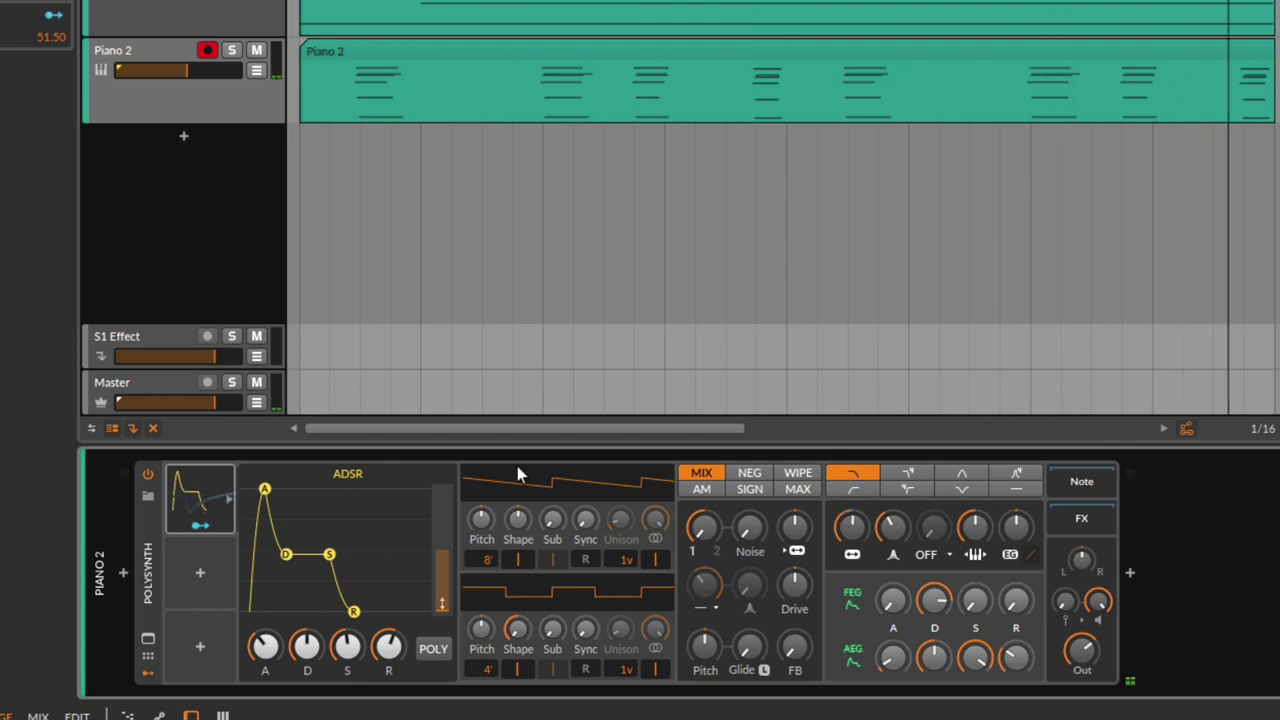
Add an AHDSR modulator below the ADSR on Piano 2's Polysynth and compare the controls of the two envelopes.
{"action": "left_click", "coordinate": [206, 570]}
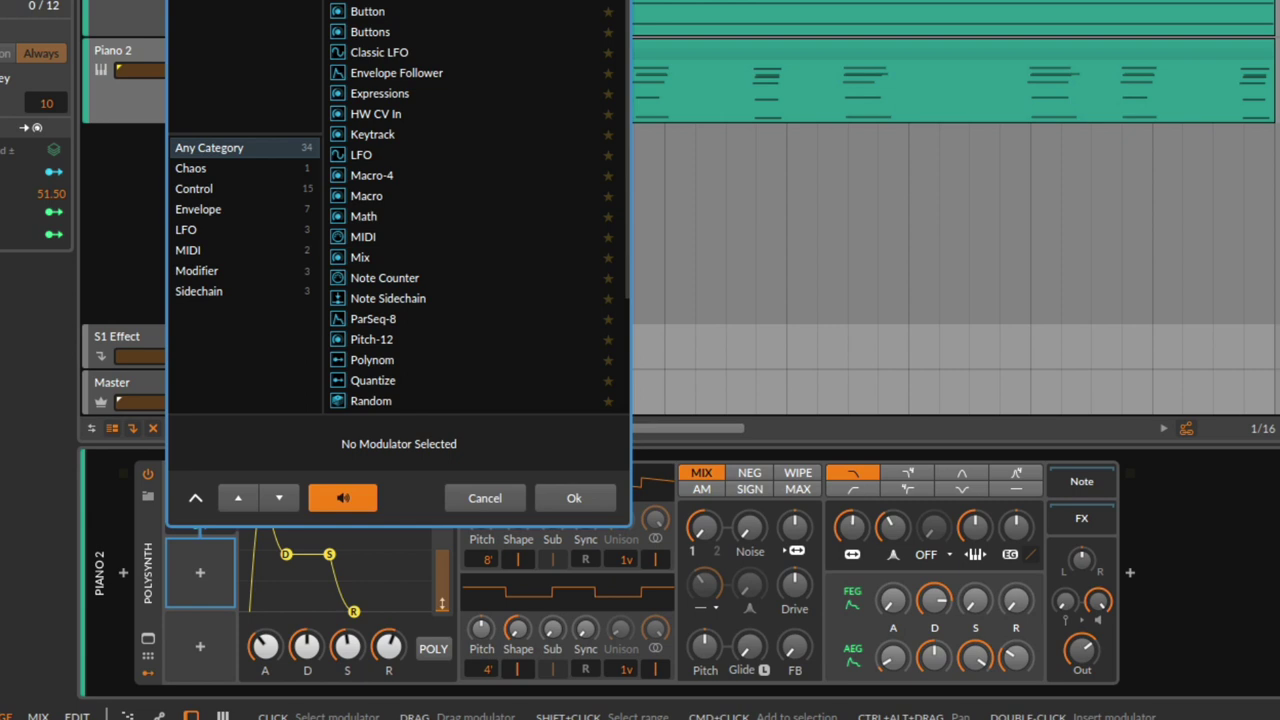
{"action": "left_click", "coordinate": [573, 496]}
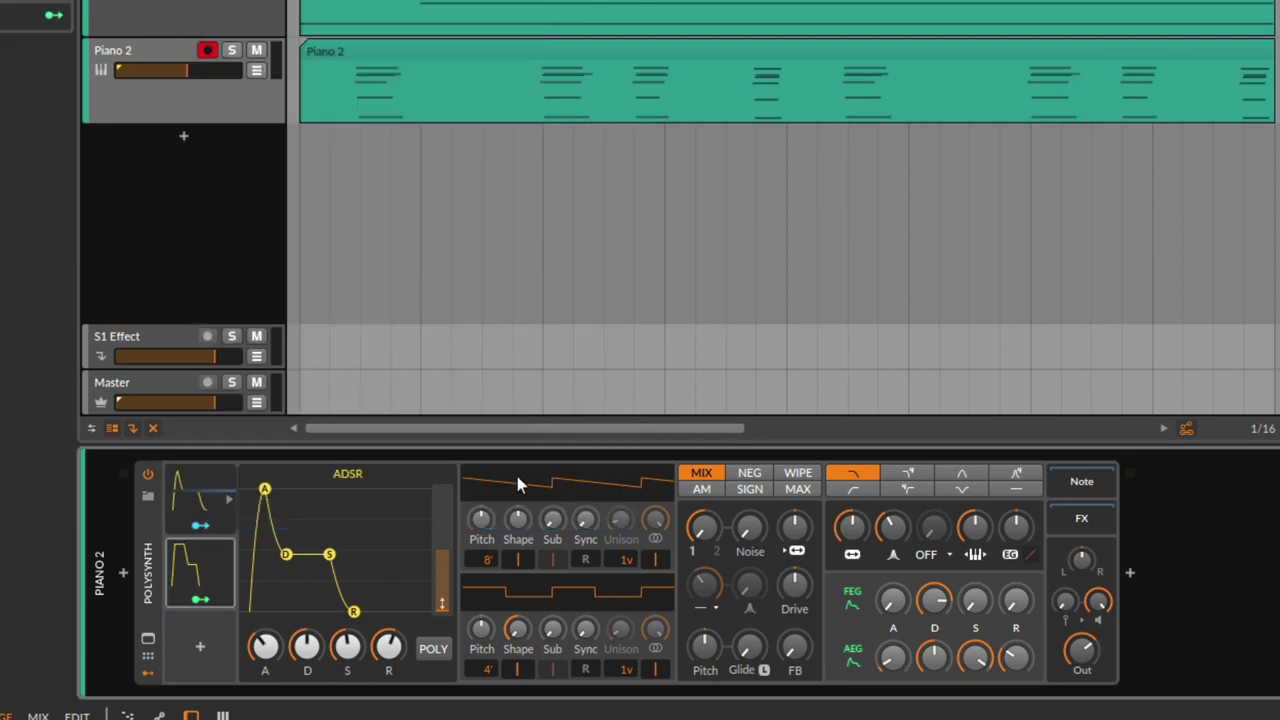
{"action": "left_click", "coordinate": [195, 573]}
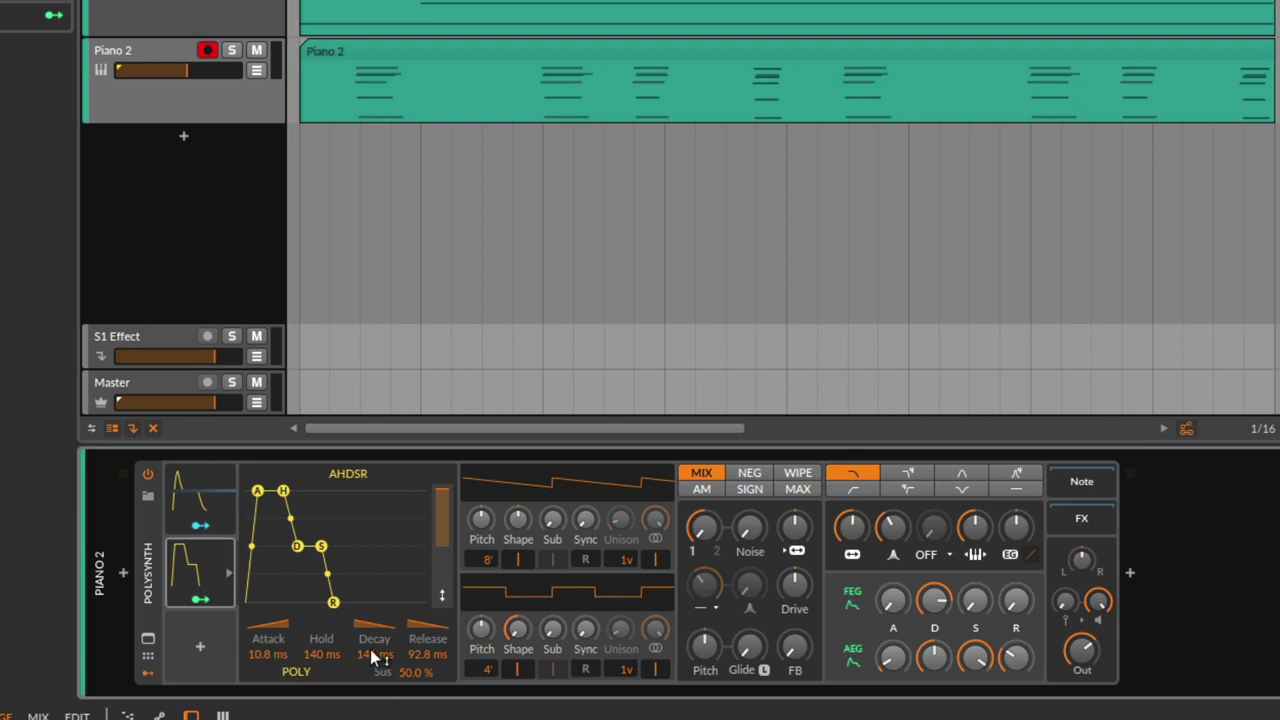
{"action": "left_click", "coordinate": [209, 487]}
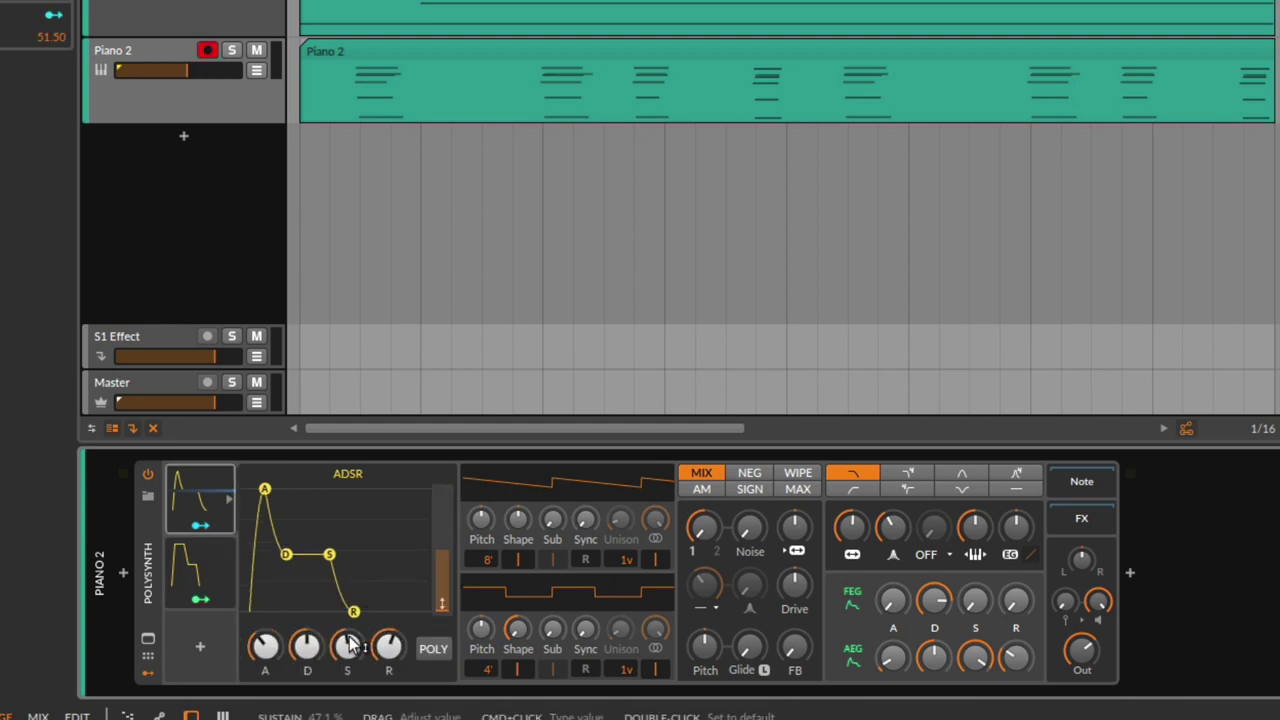
{"action": "left_click", "coordinate": [195, 564]}
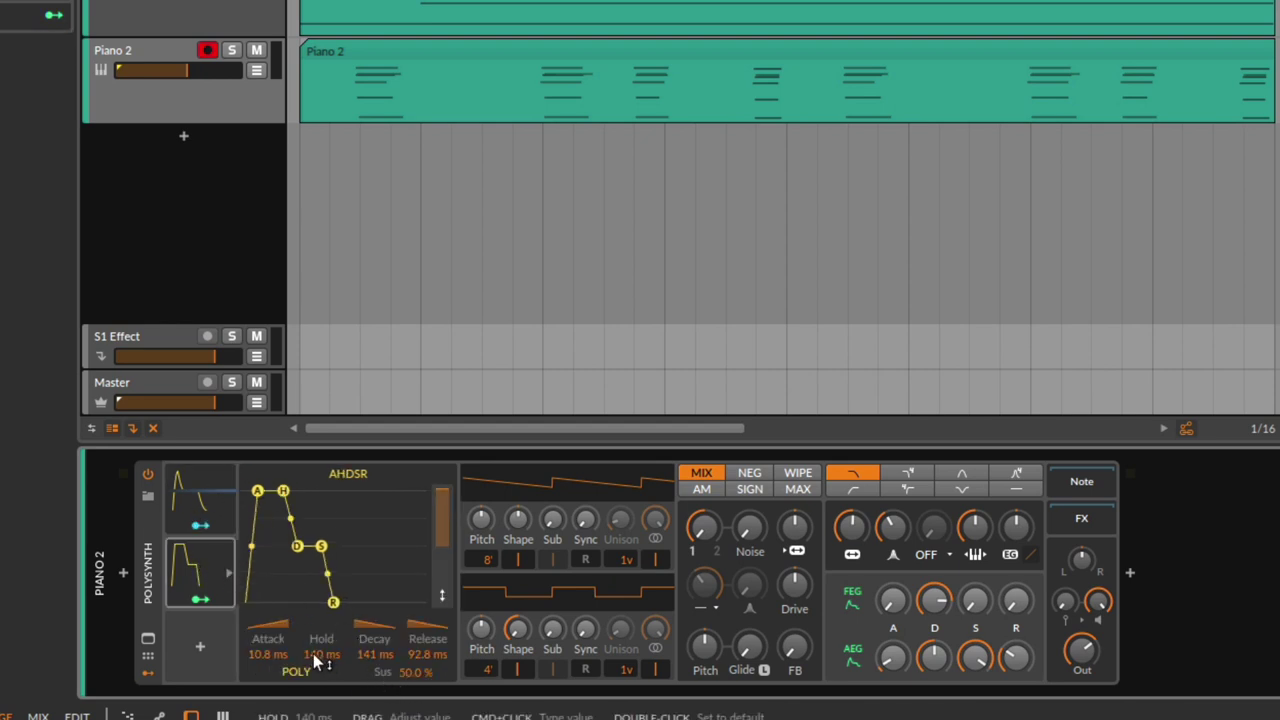
Try the AHDSR's hold at 10.0 s, reduce it to 661 ms, and return to the ADSR's controls.
{"action": "left_click_drag", "start_coordinate": [320, 650], "coordinate": [320, 570]}
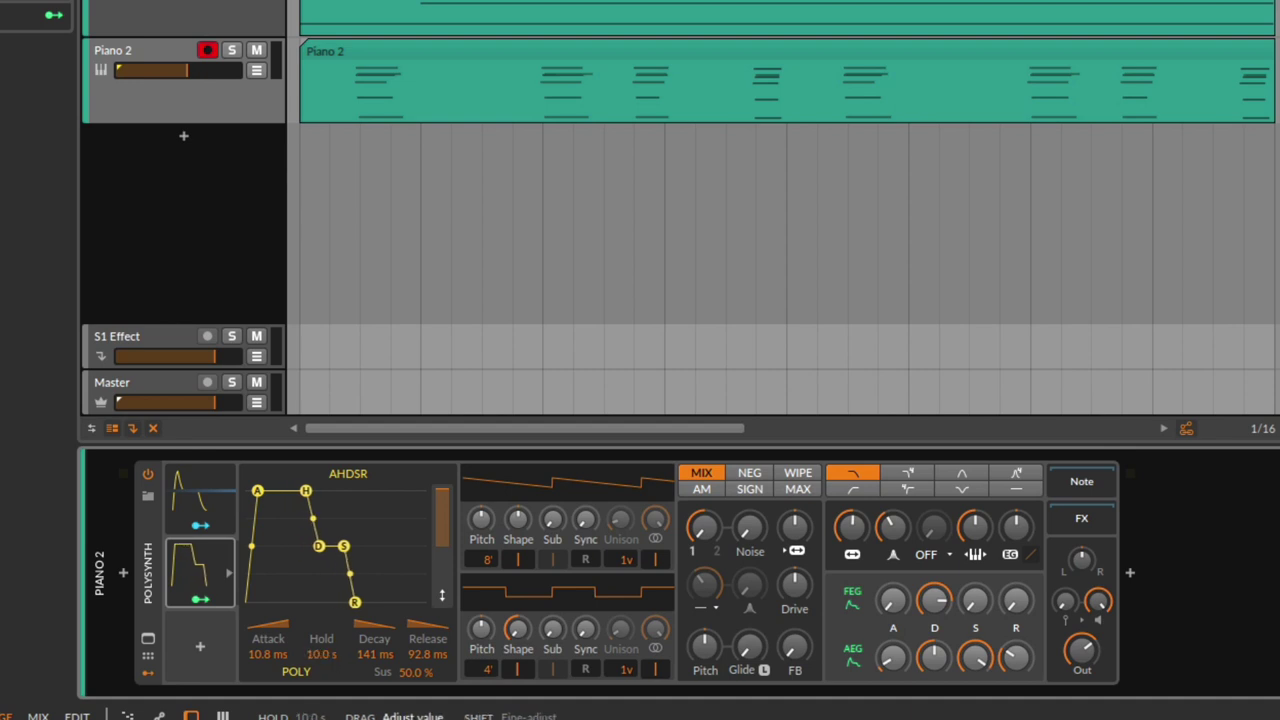
{"action": "left_click_drag", "start_coordinate": [319, 652], "coordinate": [319, 695]}
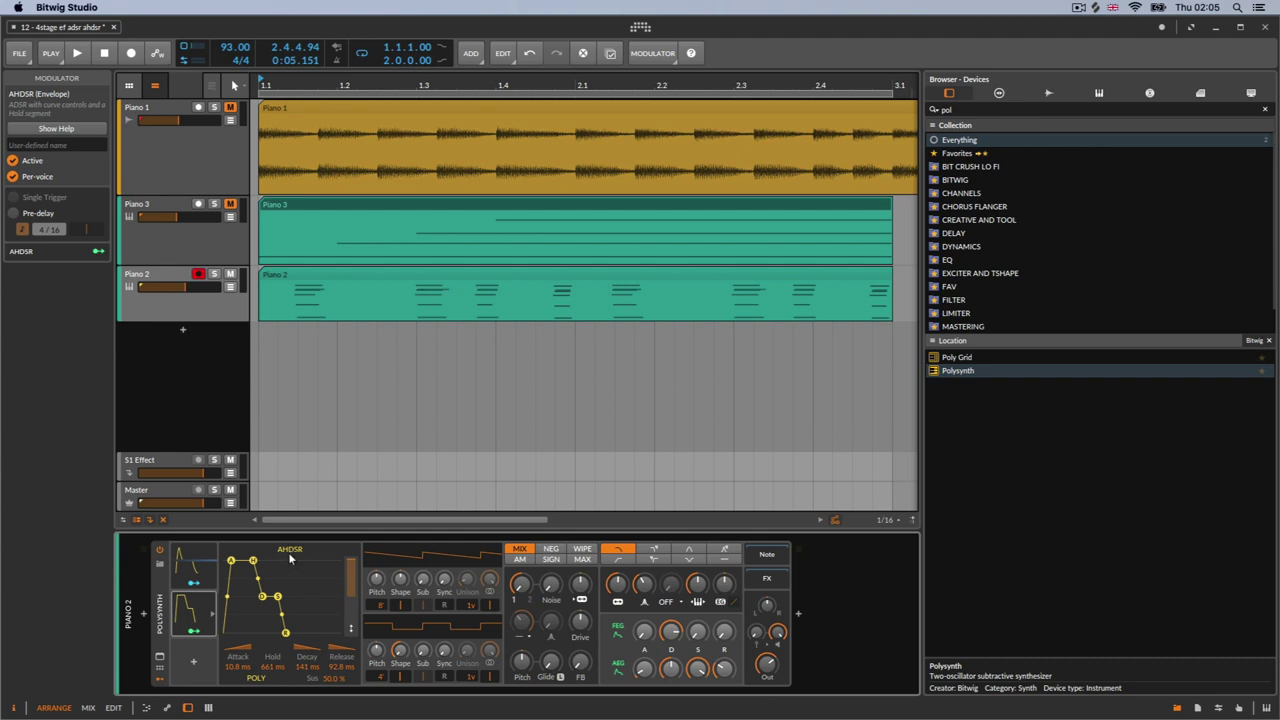
{"action": "left_click", "coordinate": [195, 570]}
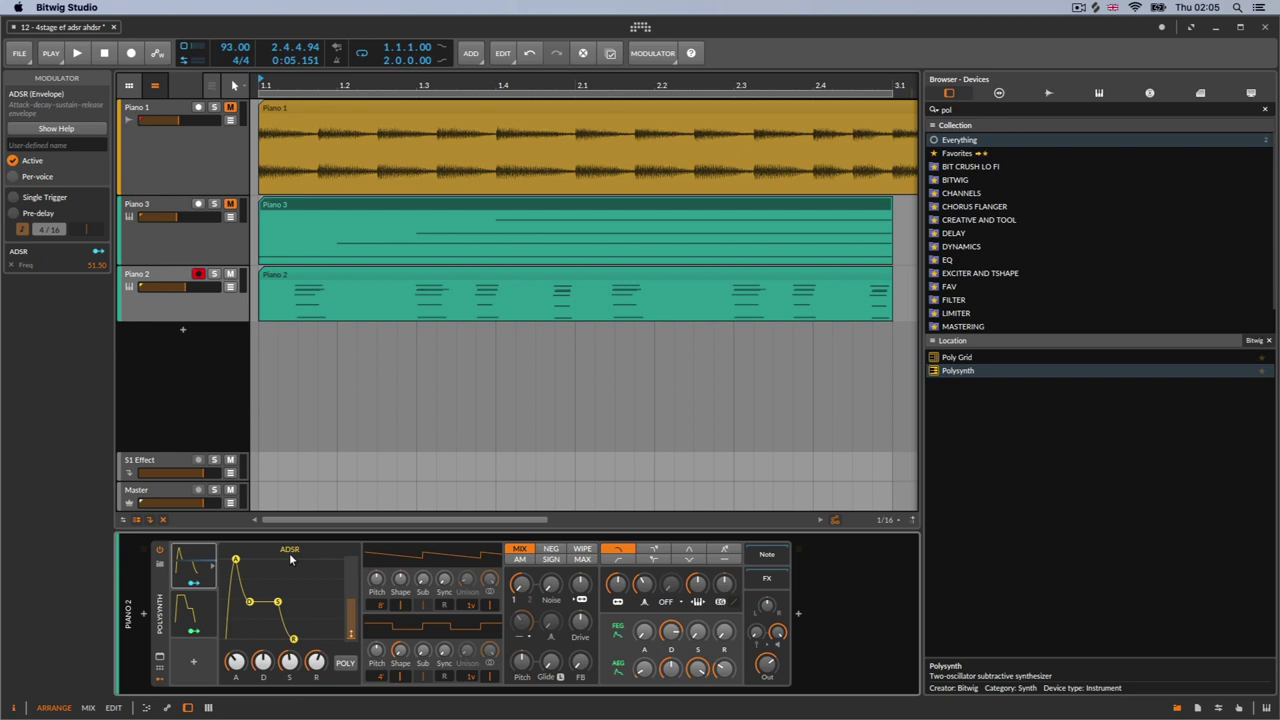